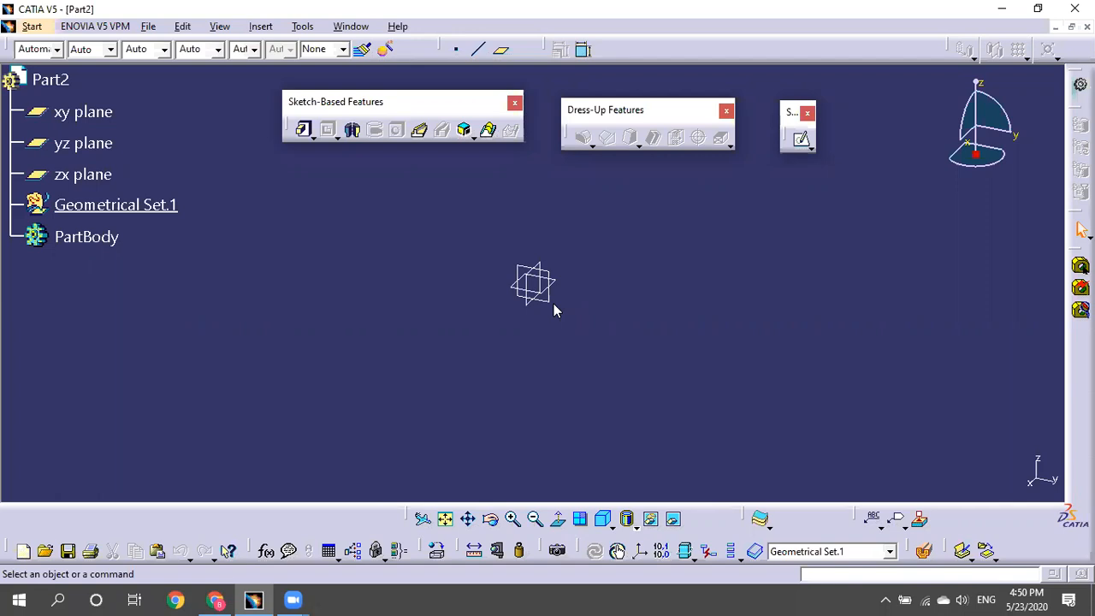
# Create Sketch.1 on the yz plane under Geometrical Set.1 and enter the Sketcher.
pyautogui.click(554, 301)
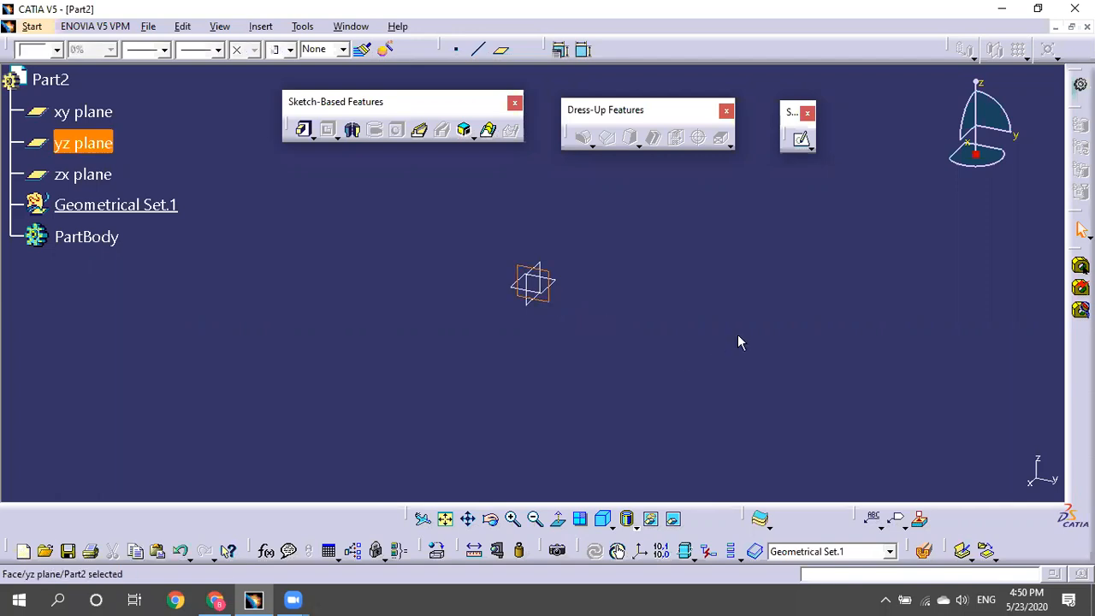
pyautogui.click(801, 140)
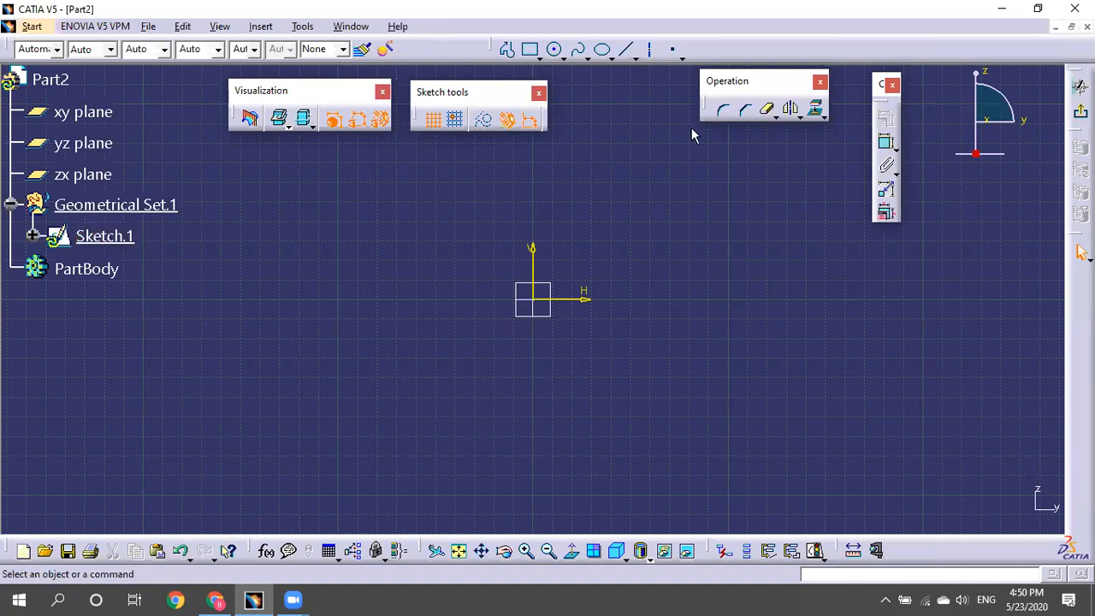
# Dock the Visualization and Sketch tools toolbars, float the Profile toolbar, and start Profile.
pyautogui.click(539, 57)
pyautogui.moveTo(989, 545); pyautogui.dragTo(990, 545)
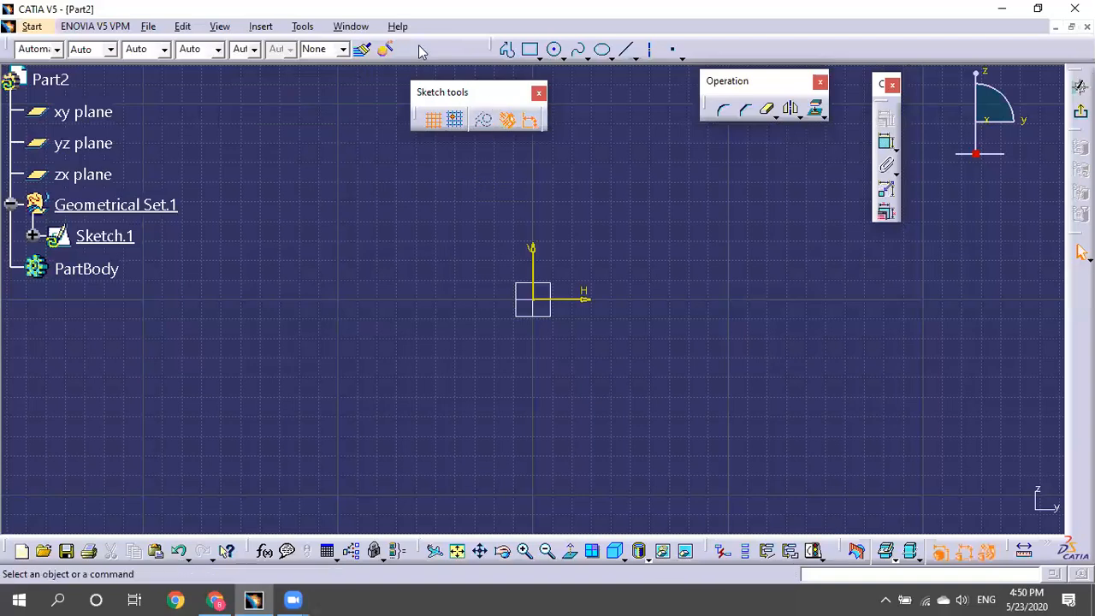
pyautogui.moveTo(427, 92)
pyautogui.mouseDown()
pyautogui.moveTo(498, 190)
pyautogui.moveTo(454, 44)
pyautogui.mouseUp()
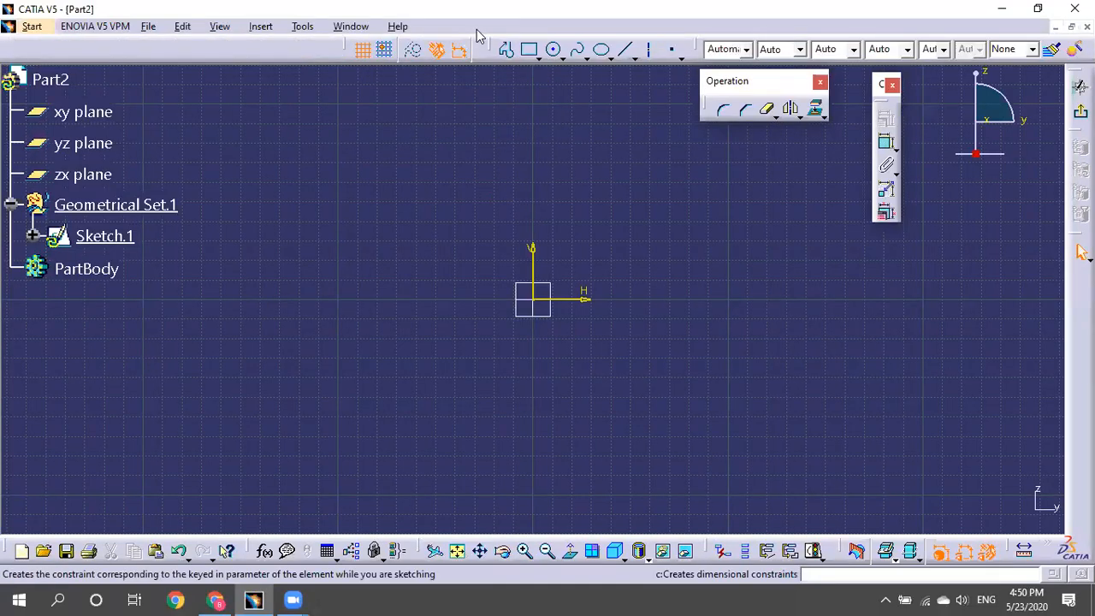
pyautogui.moveTo(165, 104); pyautogui.dragTo(165, 103)
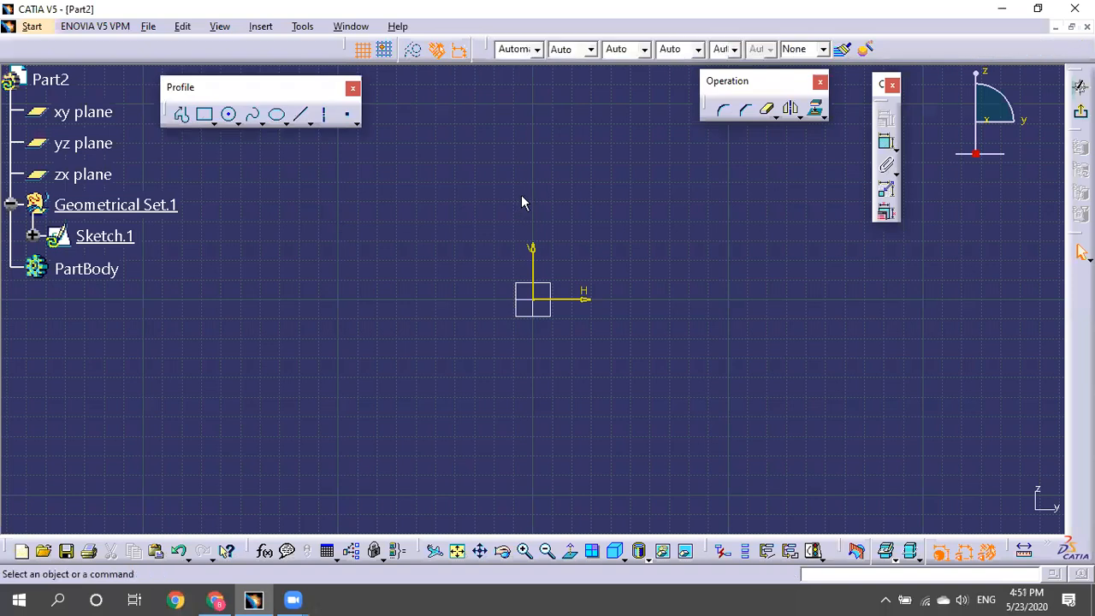
pyautogui.click(180, 115)
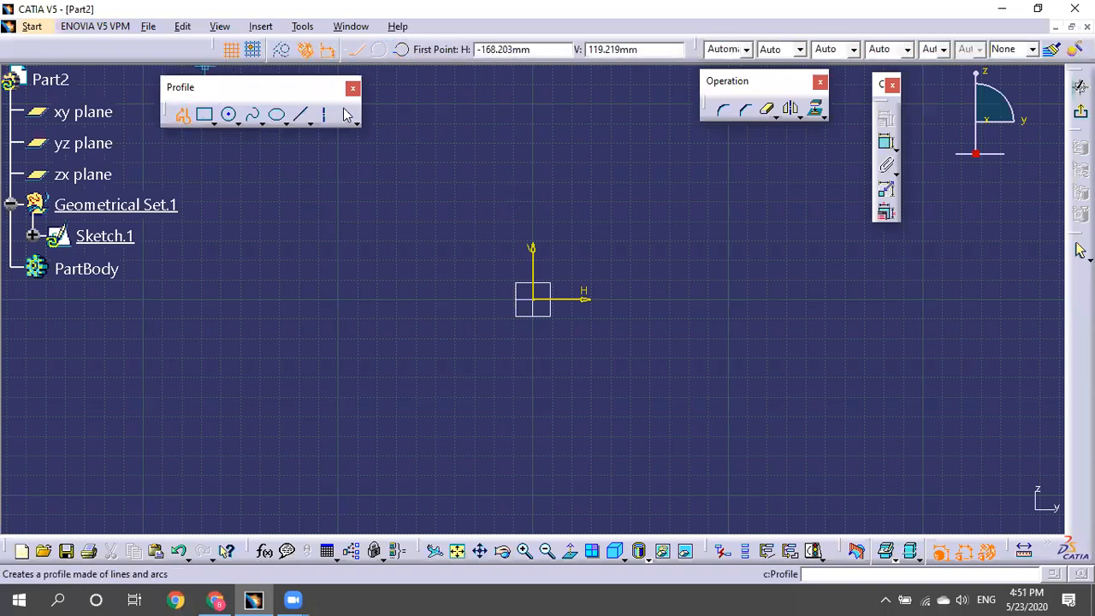
# Float the Sketch tools and Operation toolbars and dock the Constraint toolbar.
pyautogui.moveTo(444, 49); pyautogui.dragTo(583, 120)
pyautogui.moveTo(962, 58); pyautogui.dragTo(922, 45)
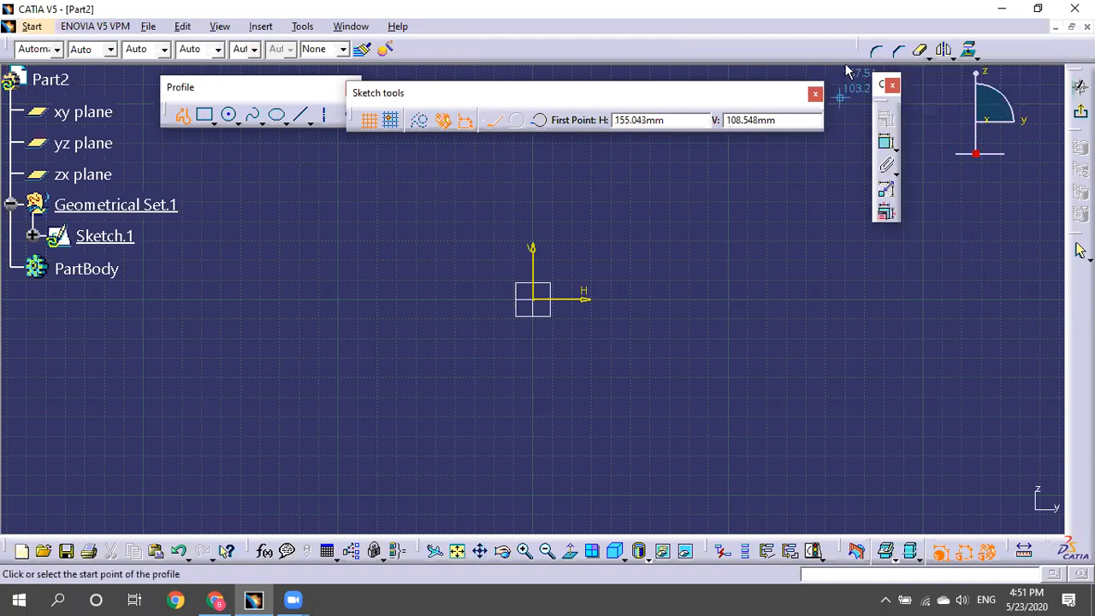
pyautogui.moveTo(680, 39); pyautogui.dragTo(681, 36)
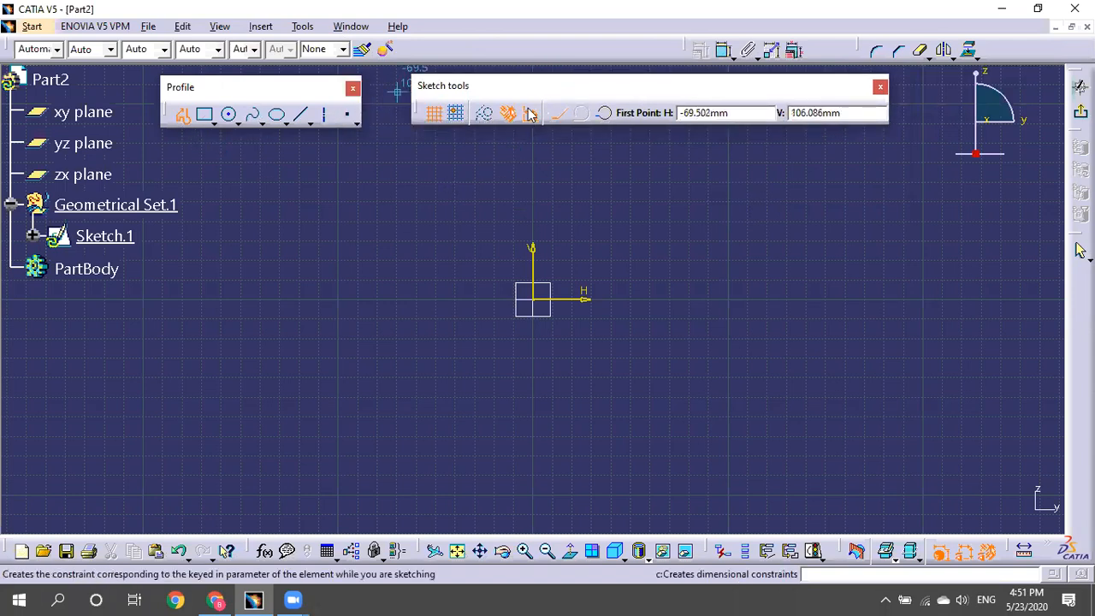
# Toggle the profile between Three Point Arc and Line modes, leaving Line active.
pyautogui.click(604, 114)
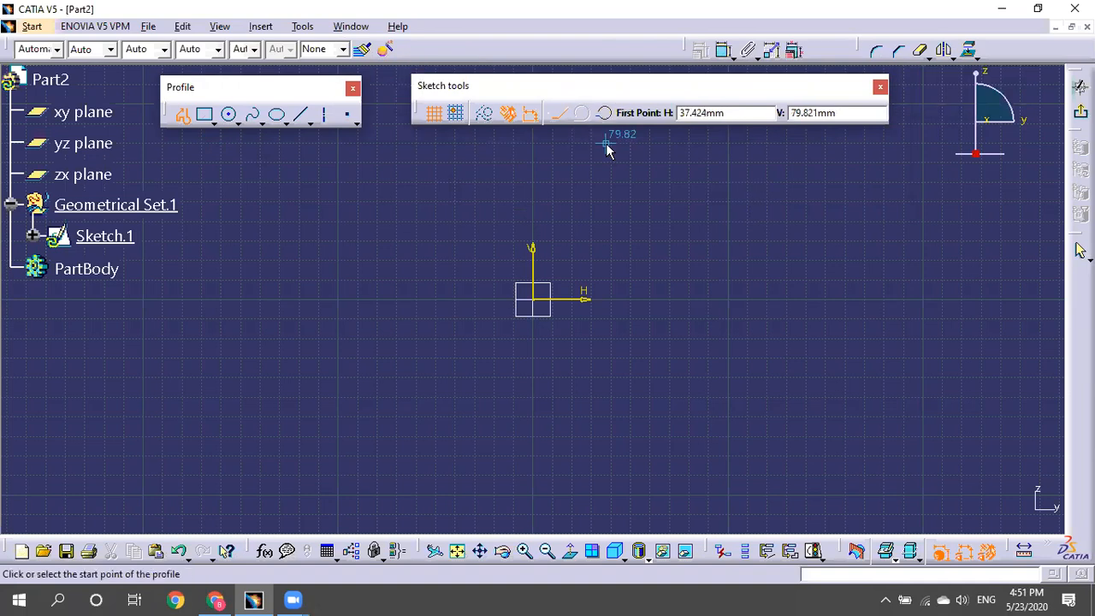
pyautogui.click(564, 117)
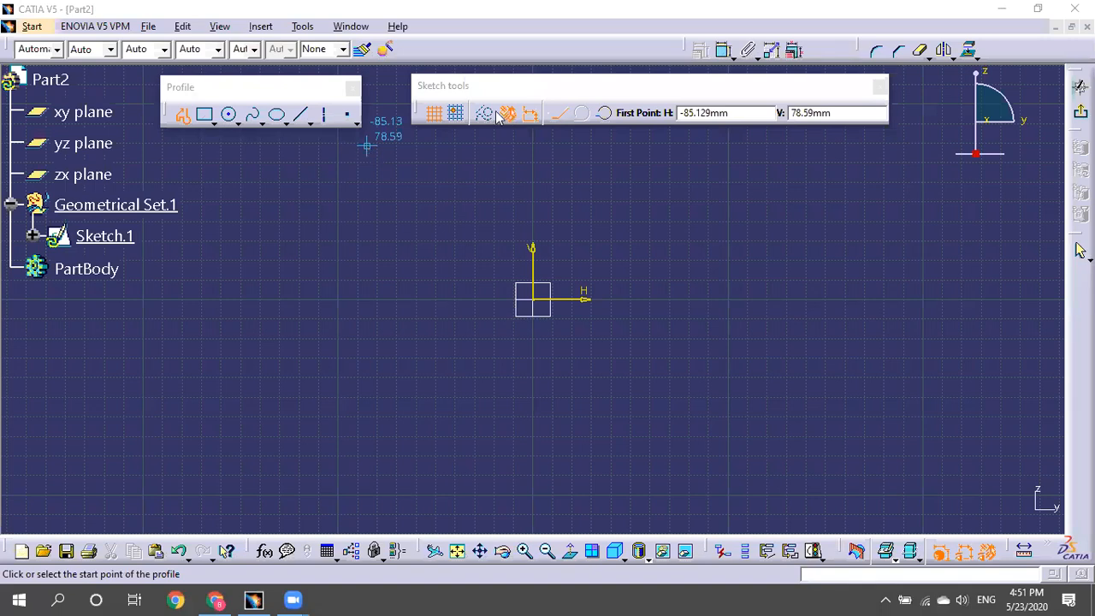
pyautogui.click(556, 113)
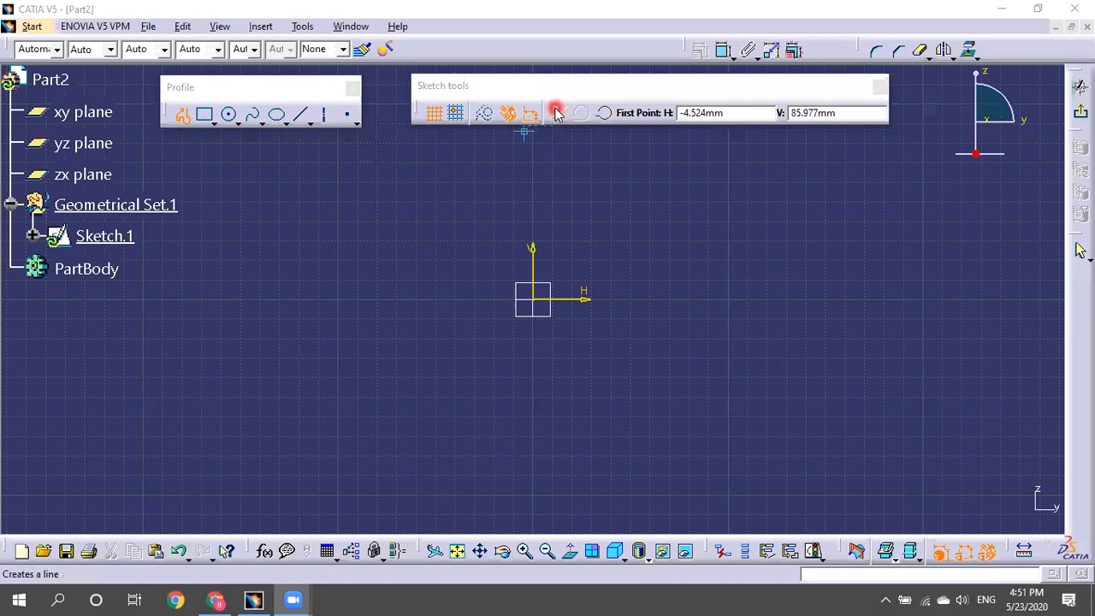
pyautogui.click(655, 234)
pyautogui.moveTo(540, 225)
pyautogui.mouseDown(button='middle')
pyautogui.moveTo(471, 225)
pyautogui.moveTo(478, 232)
pyautogui.moveTo(476, 211)
pyautogui.moveTo(542, 234)
pyautogui.mouseUp(button='middle')
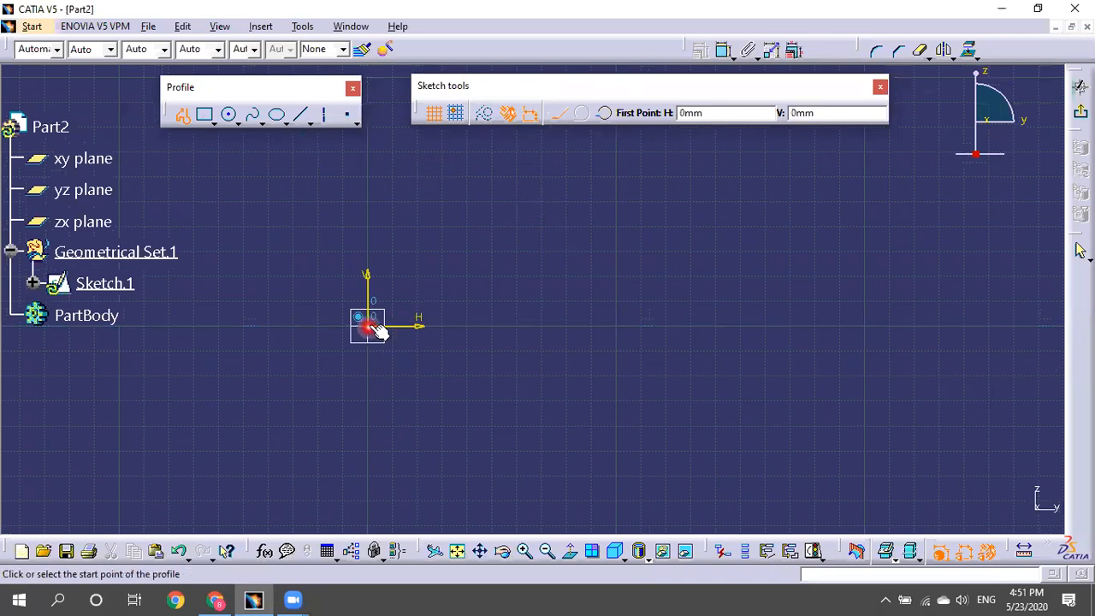
# Draw the stepped straight-line outline starting at the origin along the H axis.
pyautogui.click(369, 325)
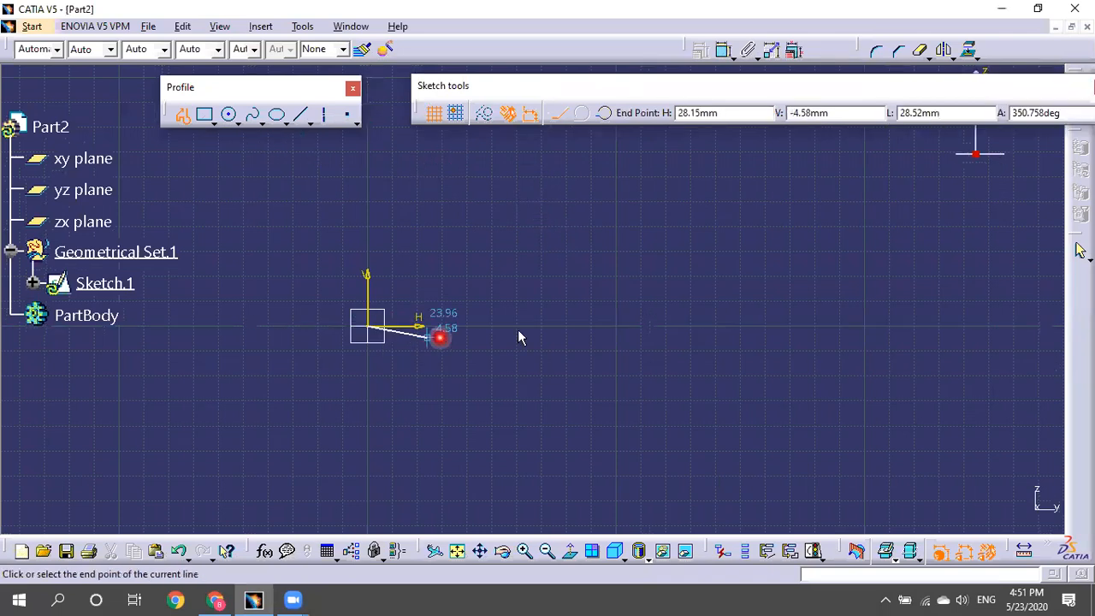
pyautogui.click(773, 327)
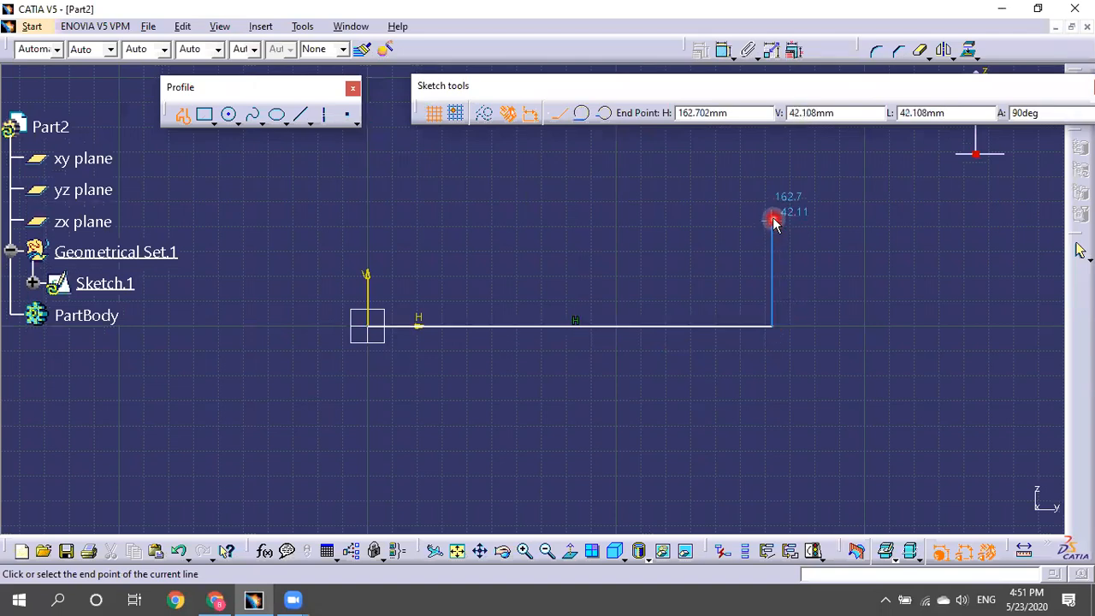
pyautogui.click(773, 220)
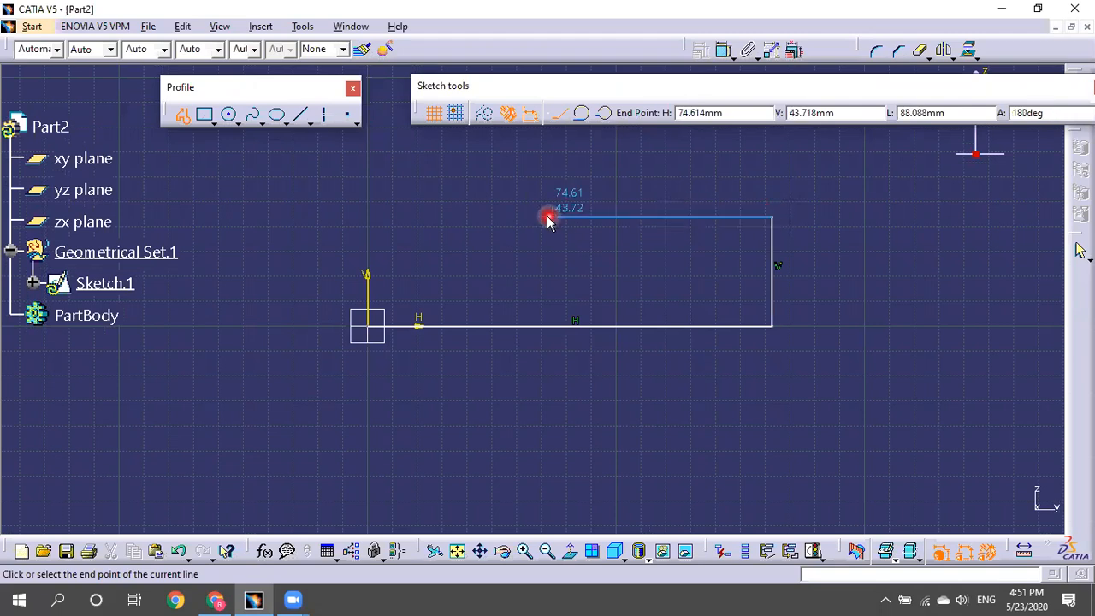
pyautogui.click(466, 218)
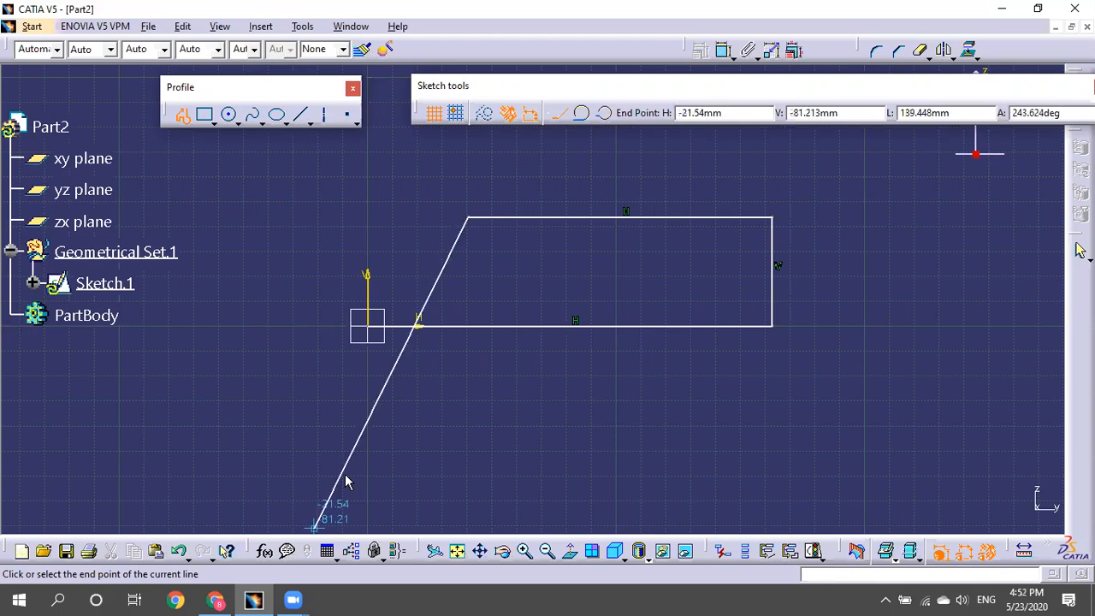
pyautogui.moveTo(464, 176); pyautogui.dragTo(485, 274, button='middle')
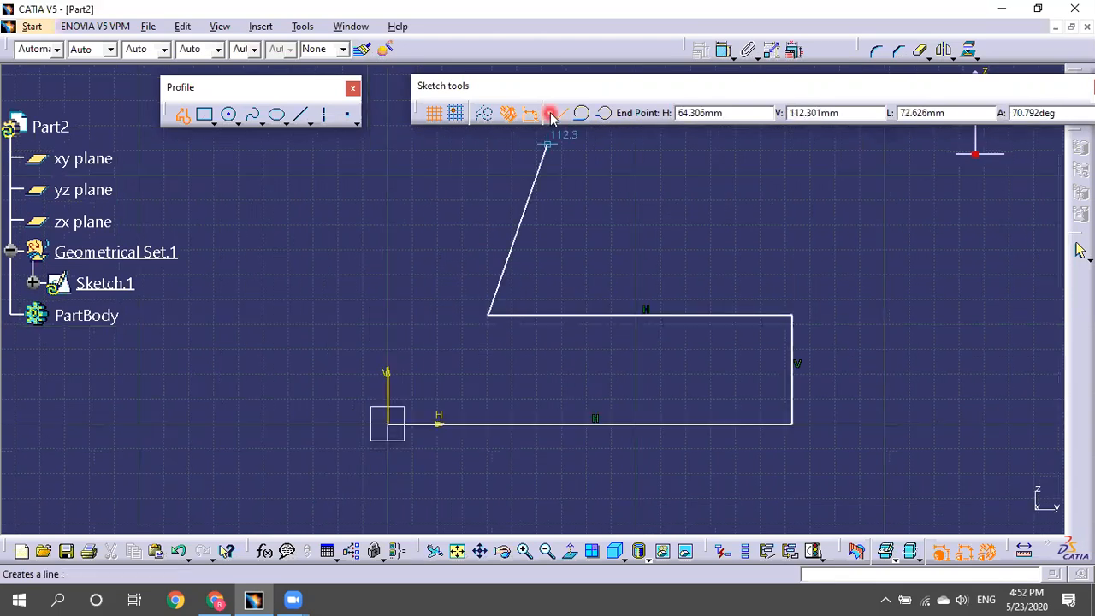
pyautogui.click(489, 180)
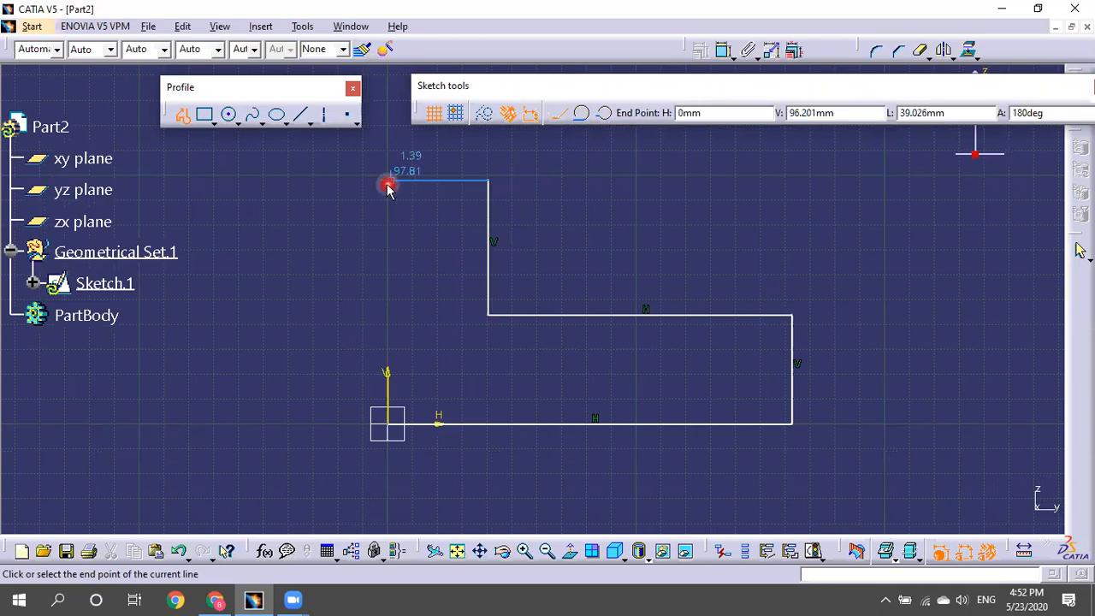
# Cap the outline with a tangent arc ending on the V axis and close it at the origin.
pyautogui.click(580, 115)
pyautogui.moveTo(587, 225); pyautogui.dragTo(596, 333, button='middle')
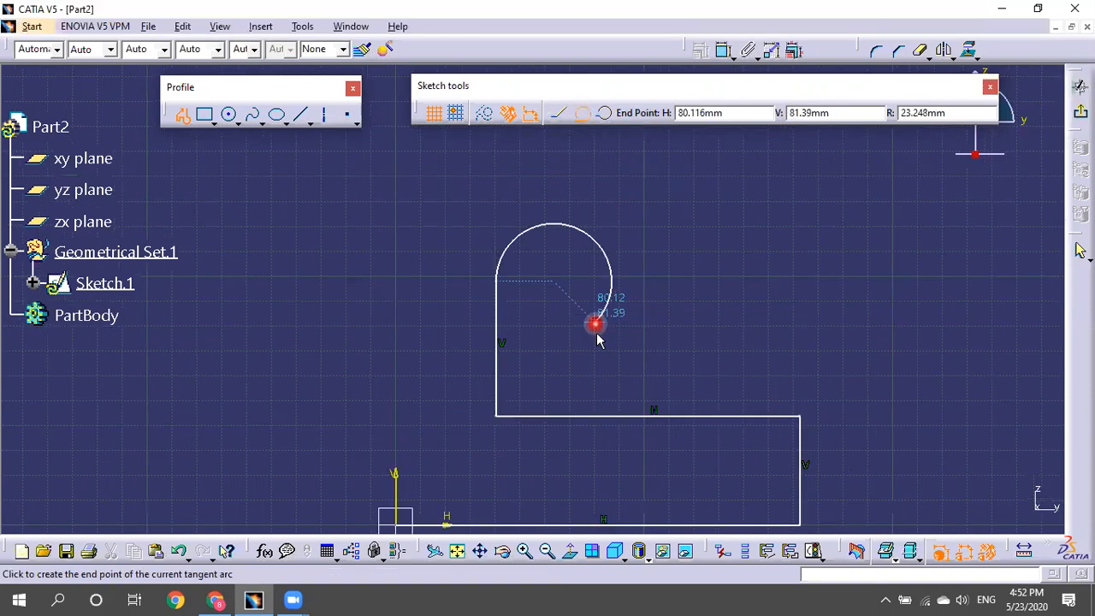
pyautogui.moveTo(379, 247); pyautogui.dragTo(507, 197, button='middle')
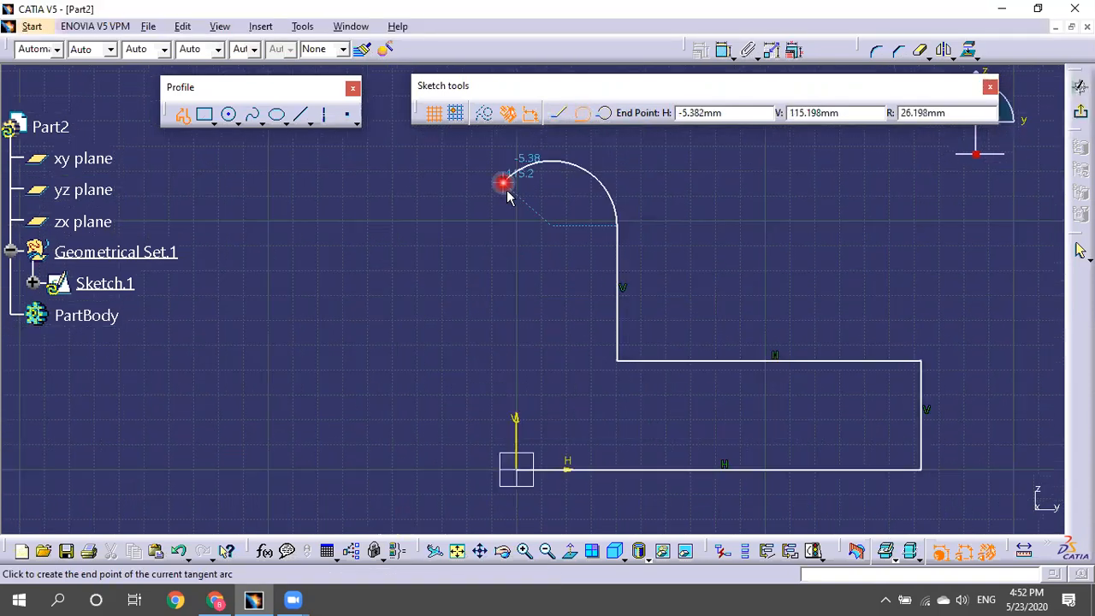
pyautogui.click(520, 234)
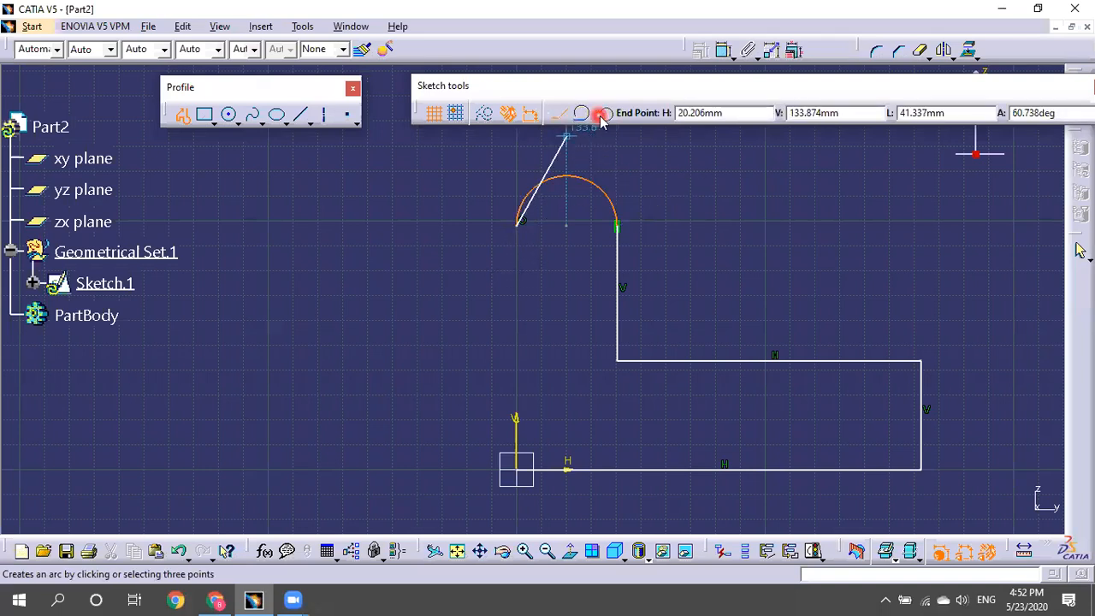
pyautogui.click(517, 470)
pyautogui.click(782, 285)
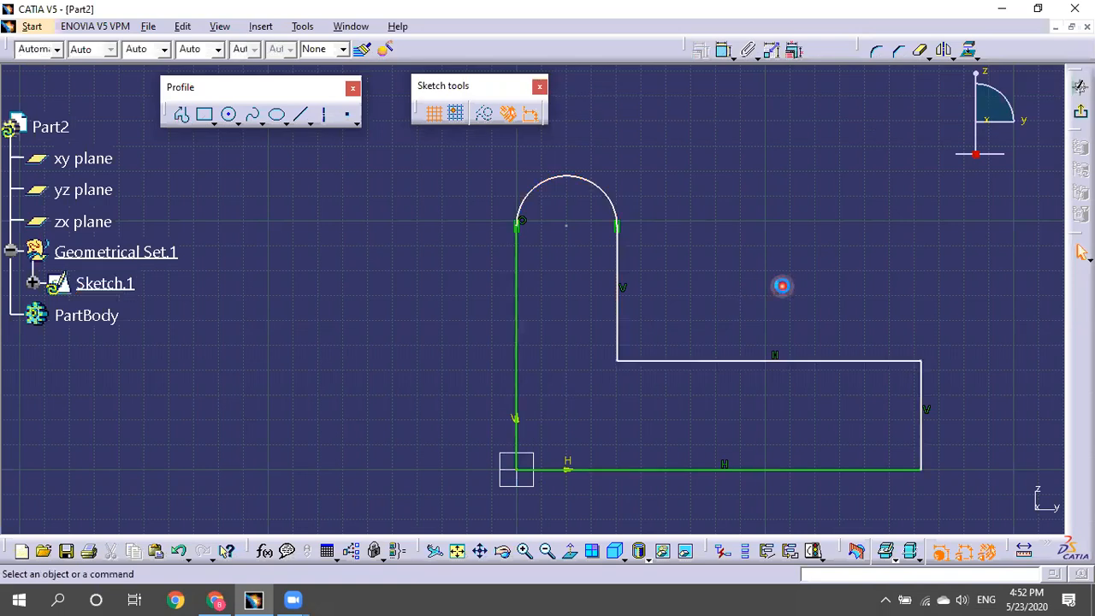
pyautogui.moveTo(794, 268); pyautogui.dragTo(752, 248, button='middle')
pyautogui.moveTo(638, 271)
pyautogui.mouseDown(button='middle')
pyautogui.moveTo(664, 223)
pyautogui.moveTo(847, 400)
pyautogui.mouseUp(button='middle')
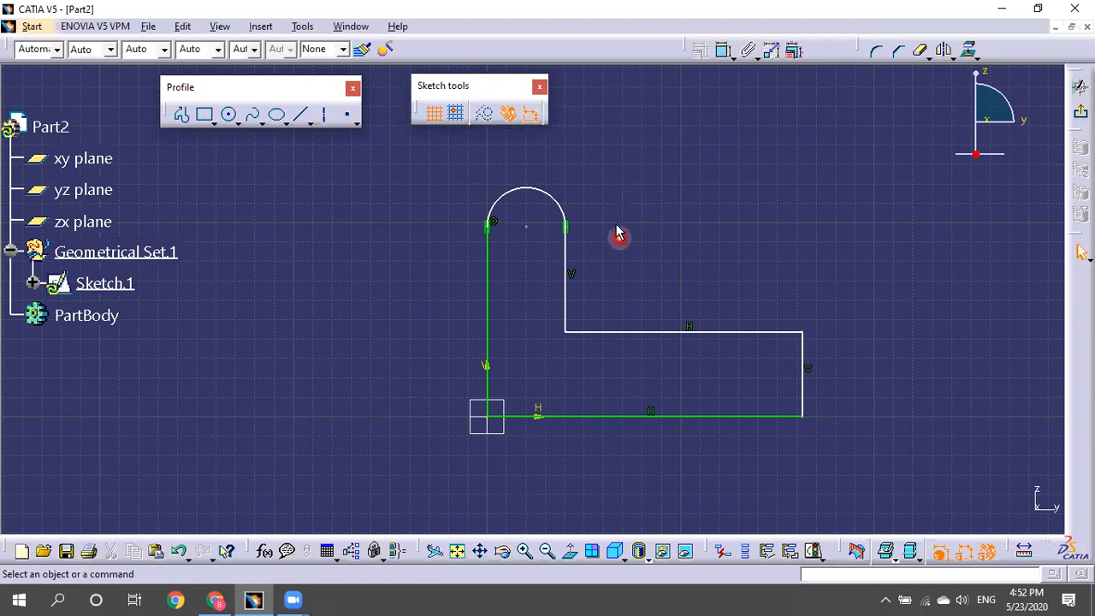
# Delete the closed profile and start a new profile with a three-point arc around the origin.
pyautogui.hotkey('ctrl', 'a')
pyautogui.press('Delete')
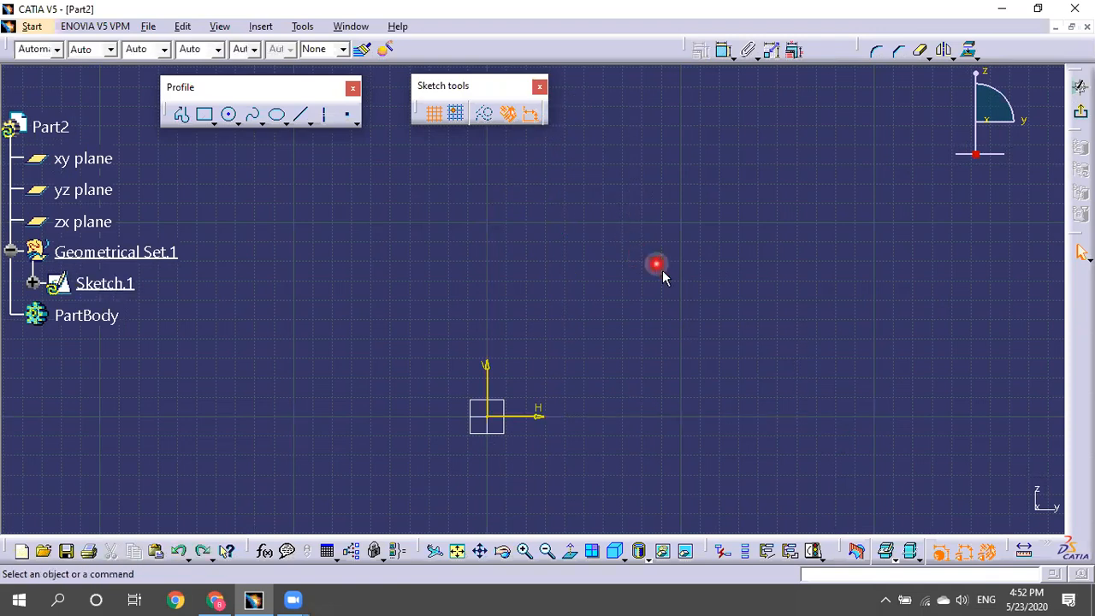
pyautogui.click(175, 103)
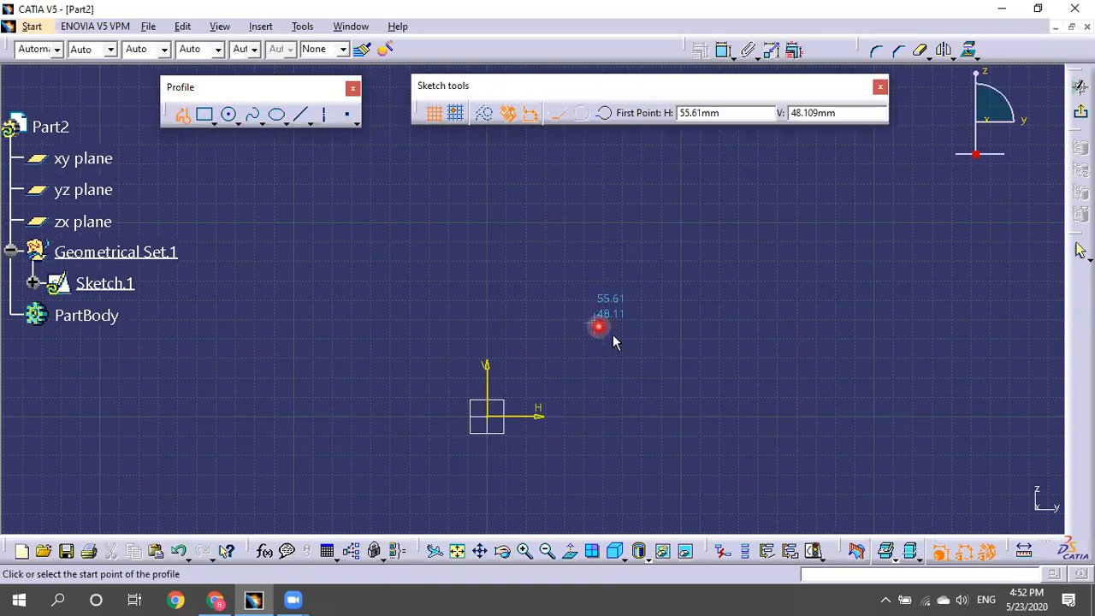
pyautogui.moveTo(642, 303); pyautogui.dragTo(585, 233, button='middle')
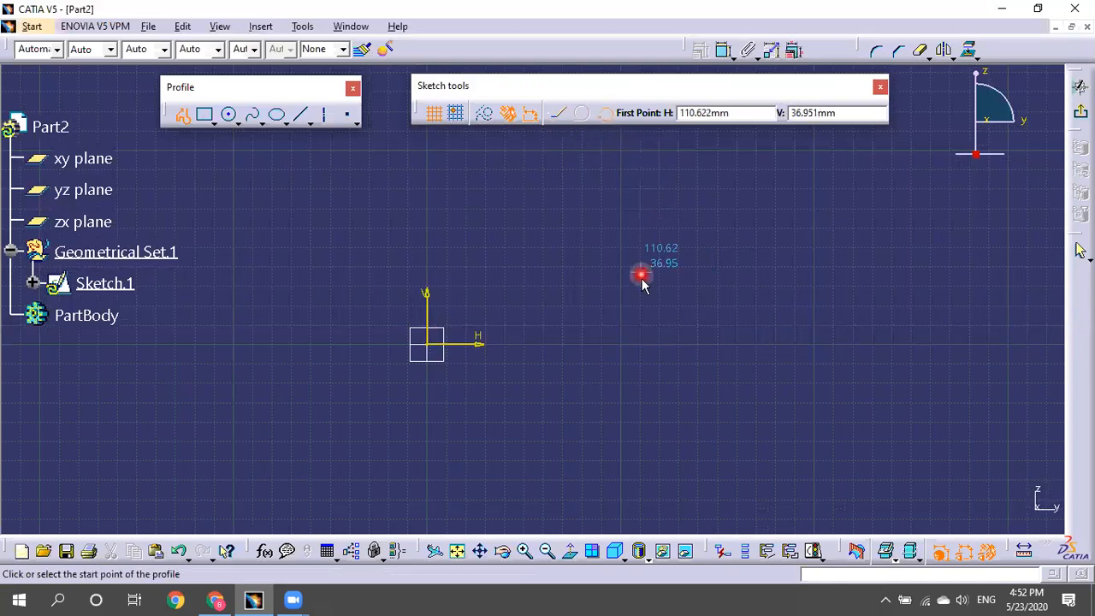
pyautogui.click(745, 272)
pyautogui.click(492, 183)
pyautogui.click(230, 230)
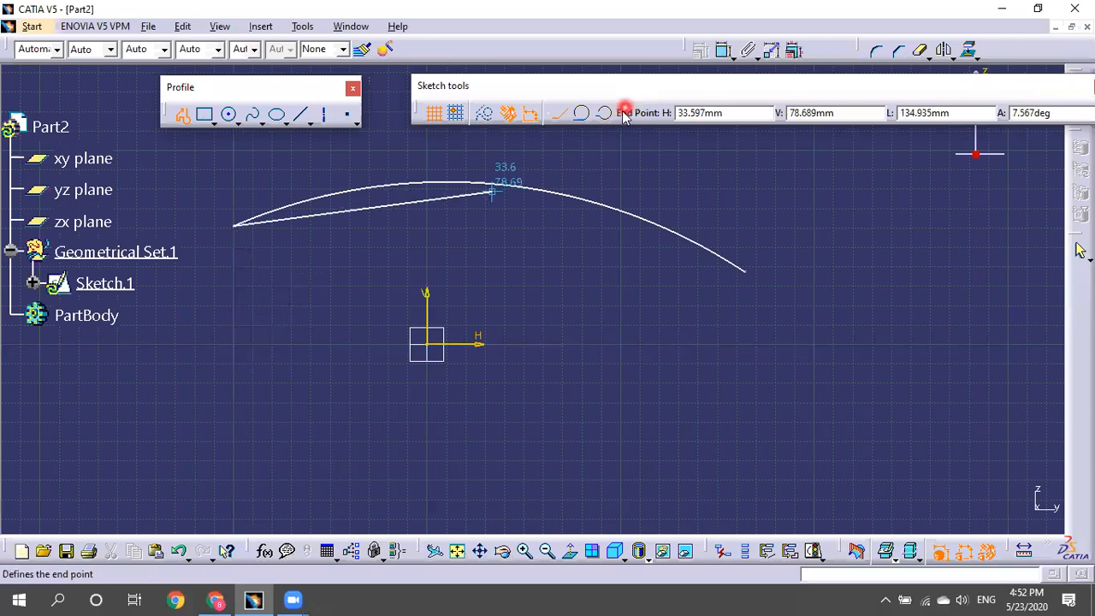
# Continue the curve with two tangent arcs, then cancel the profile, leaving the sketch empty.
pyautogui.click(577, 115)
pyautogui.moveTo(628, 160); pyautogui.dragTo(794, 165, button='middle')
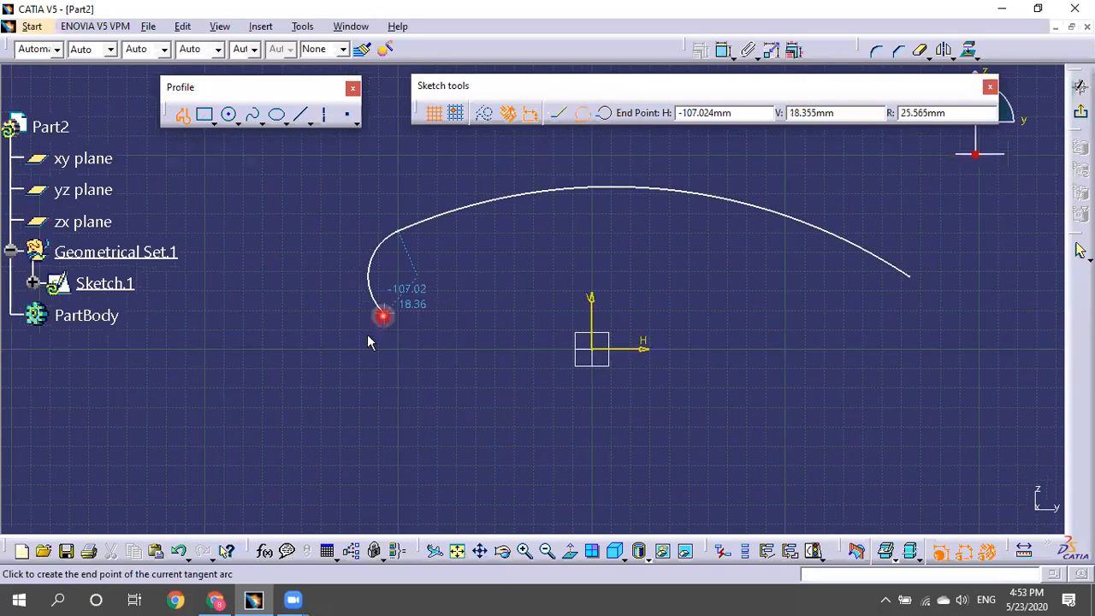
pyautogui.click(285, 342)
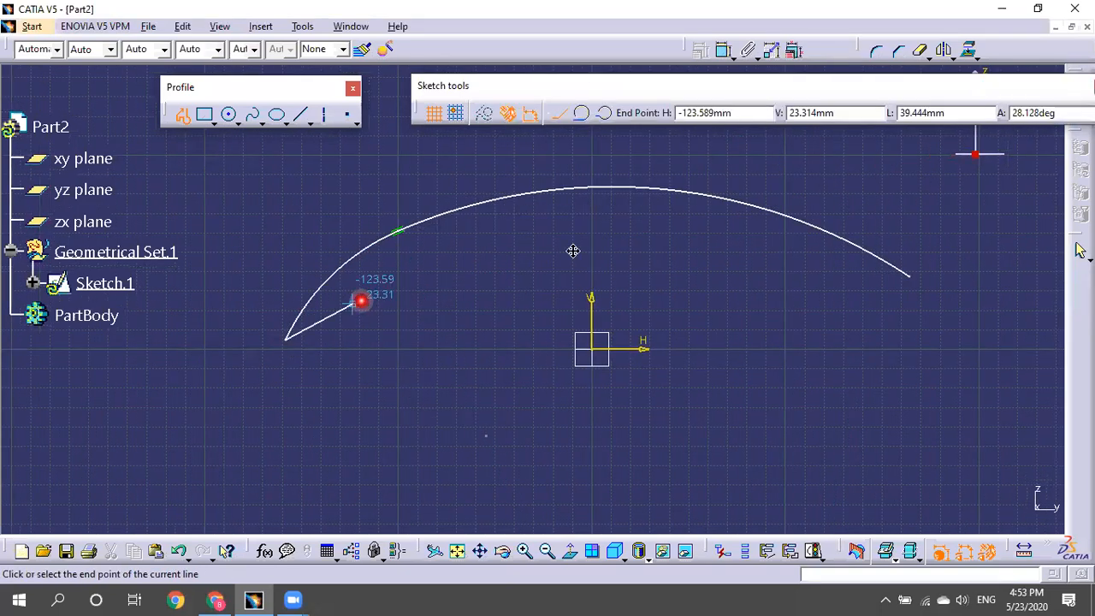
pyautogui.moveTo(288, 335); pyautogui.dragTo(501, 283, button='middle')
pyautogui.click(575, 120)
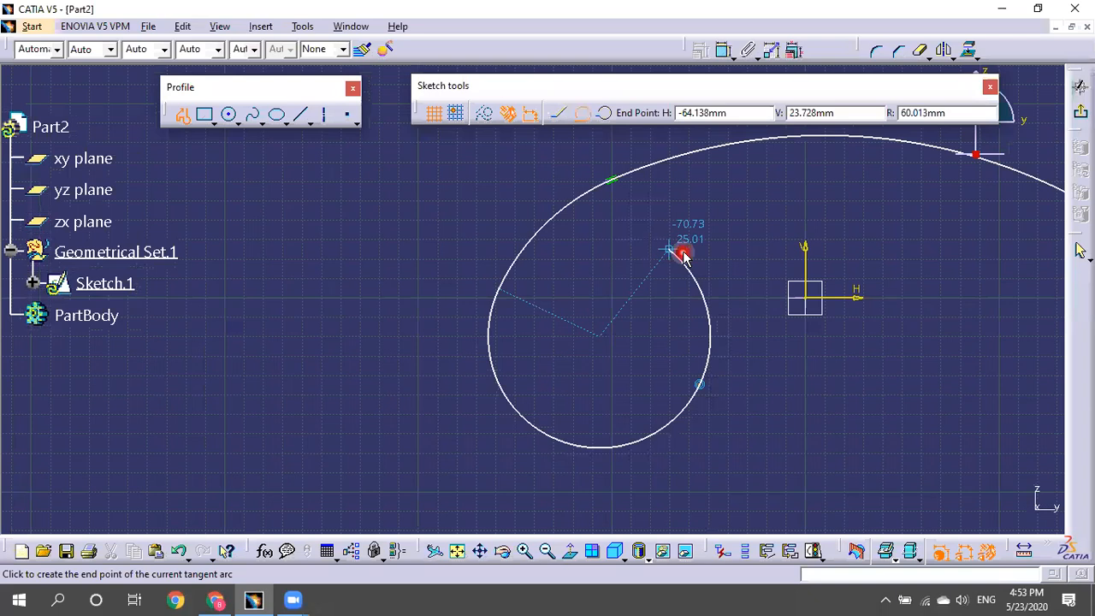
pyautogui.click(604, 296)
pyautogui.moveTo(733, 220); pyautogui.dragTo(337, 276, button='middle')
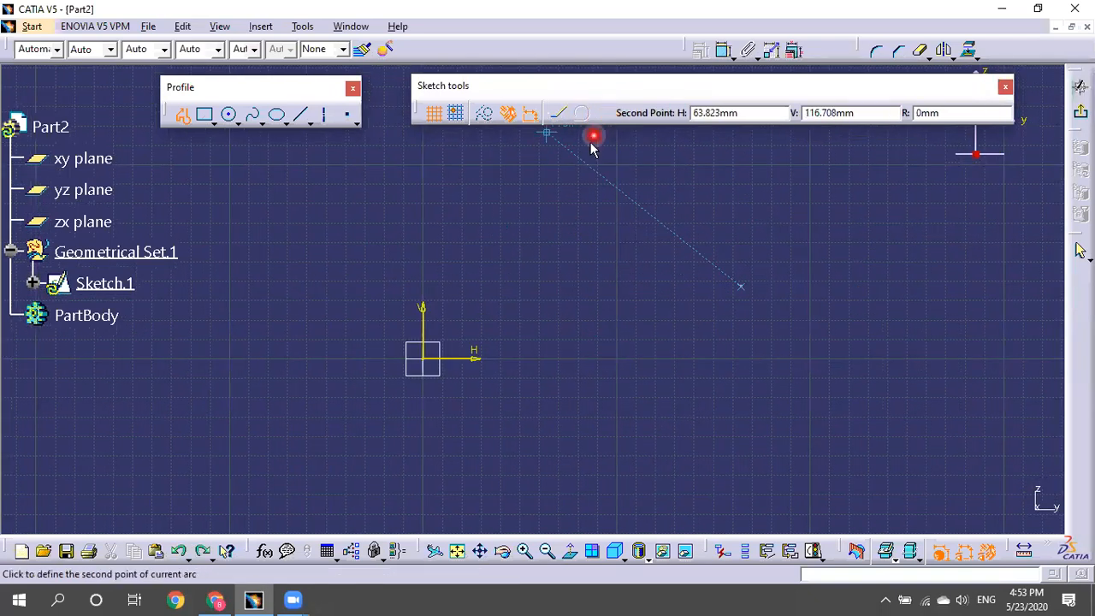
pyautogui.click(183, 114)
pyautogui.press('Escape')
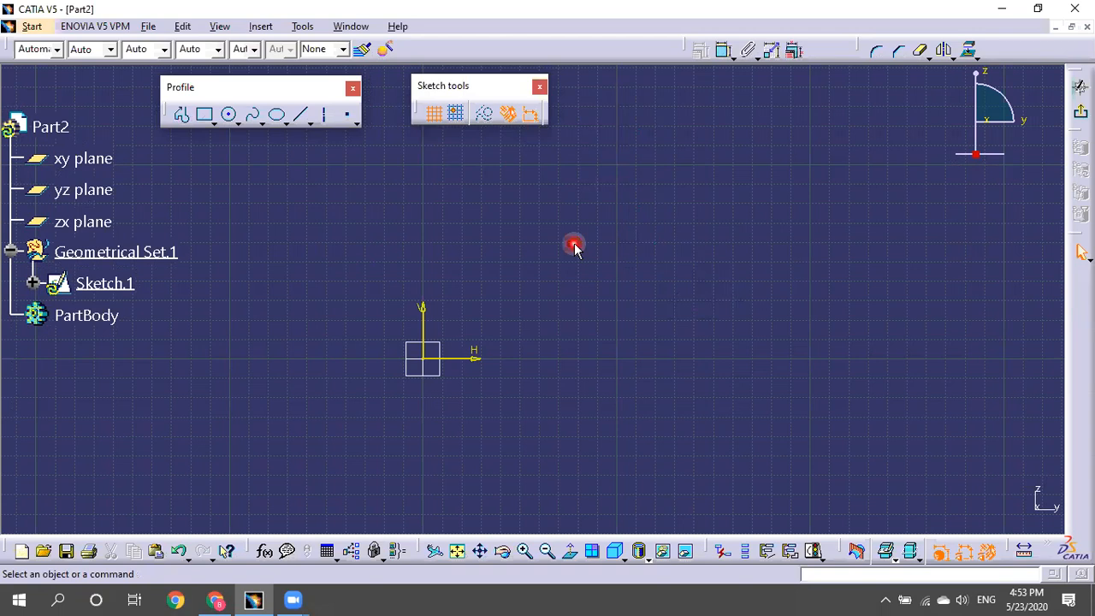
# Start a car-side profile left of the origin with the bottom line and front wheel arch.
pyautogui.moveTo(574, 230)
pyautogui.mouseDown(button='middle')
pyautogui.moveTo(726, 183)
pyautogui.moveTo(689, 232)
pyautogui.moveTo(670, 288)
pyautogui.moveTo(682, 303)
pyautogui.moveTo(455, 208)
pyautogui.mouseUp(button='middle')
pyautogui.click(183, 115)
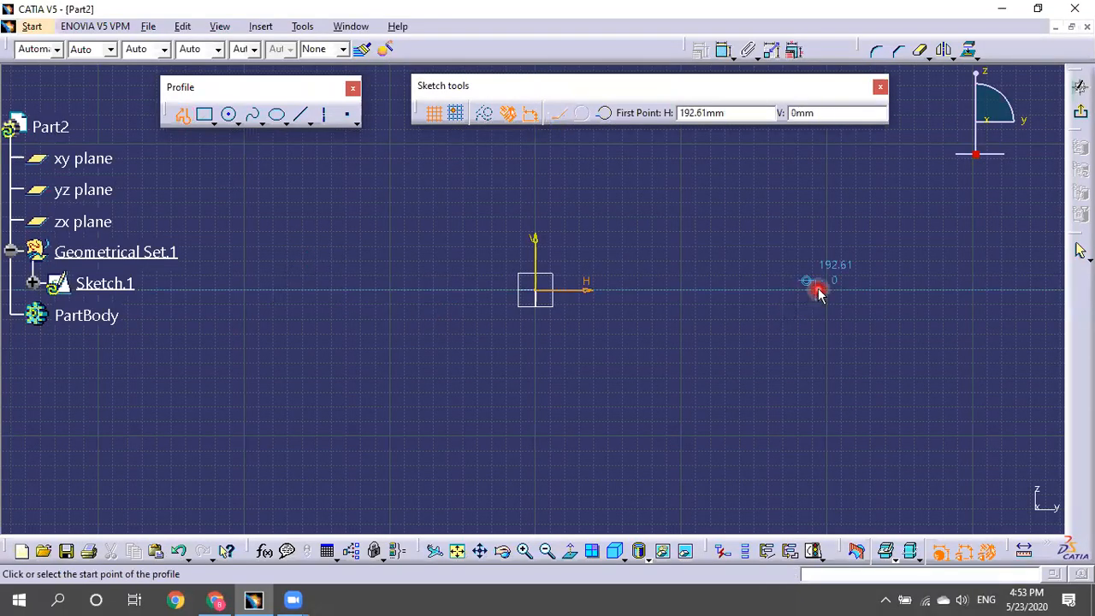
pyautogui.click(255, 289)
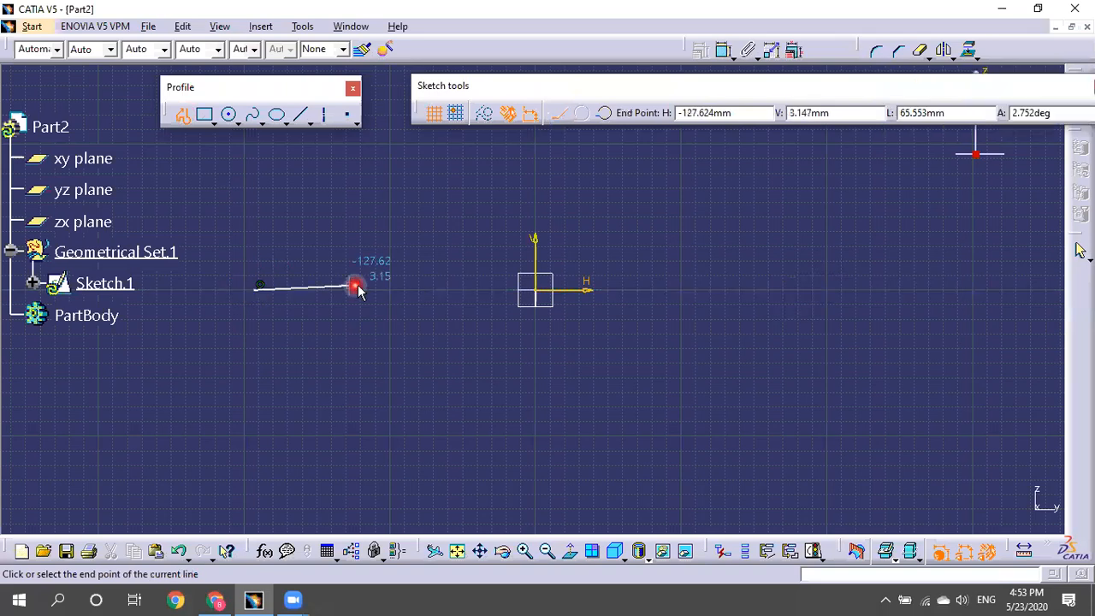
pyautogui.click(441, 291)
pyautogui.moveTo(455, 246); pyautogui.dragTo(519, 266)
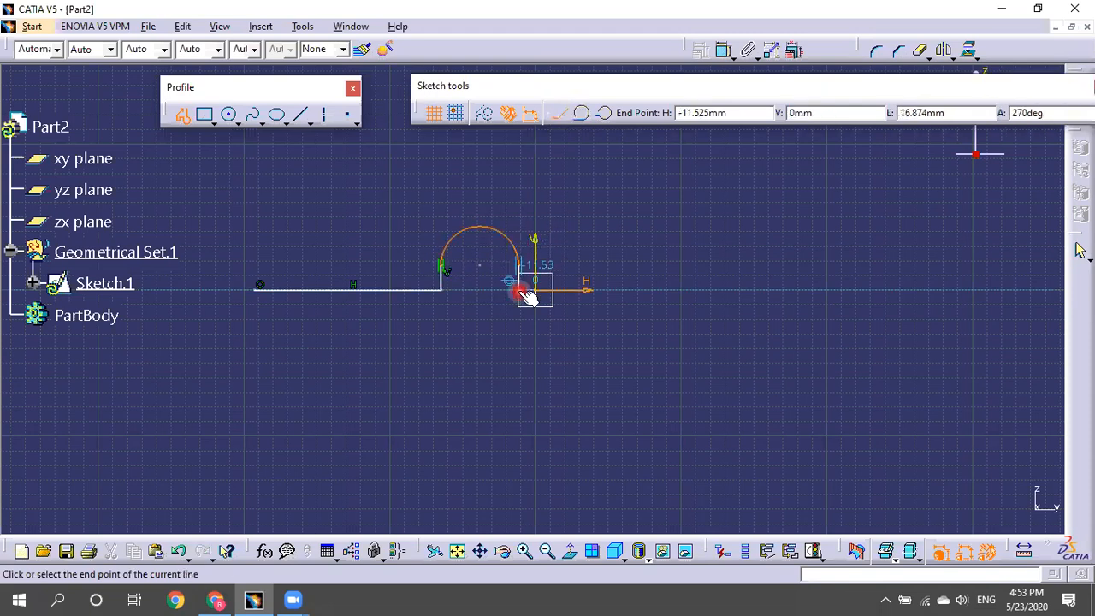
pyautogui.click(723, 290)
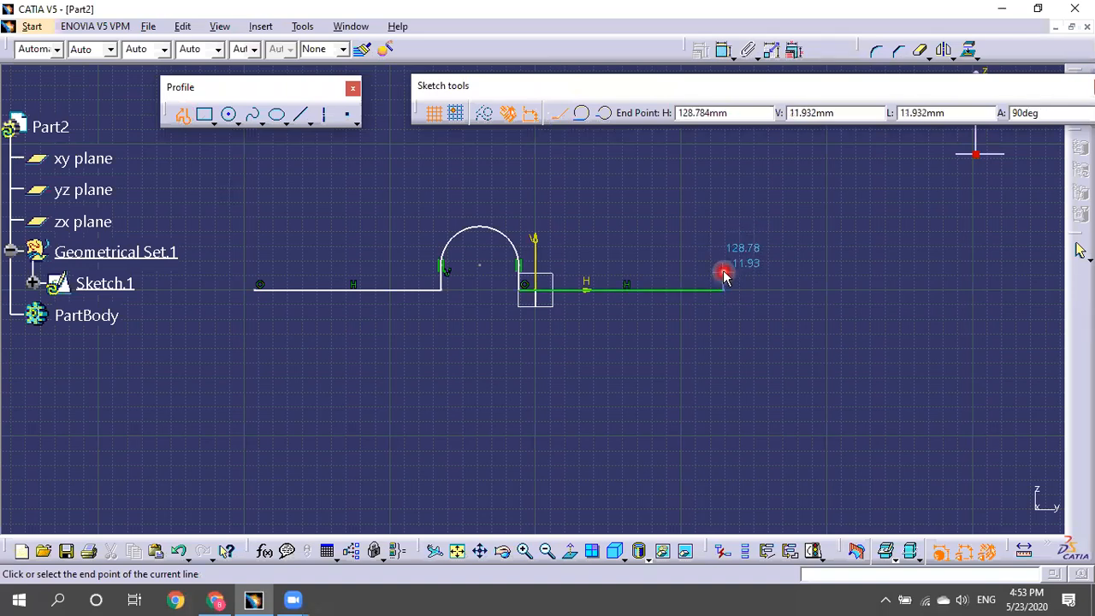
pyautogui.click(724, 273)
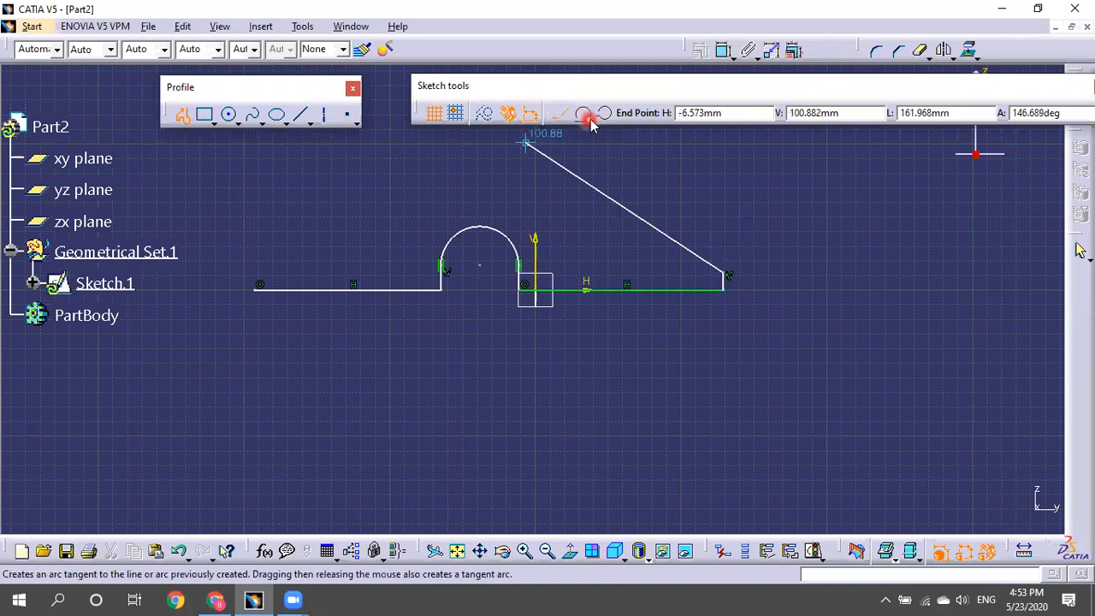
pyautogui.click(739, 232)
pyautogui.hotkey('ctrl', 'z')
# Add the rear wheel arch, the bottom line behind it, and the curved rear roof.
pyautogui.moveTo(725, 269); pyautogui.dragTo(804, 257)
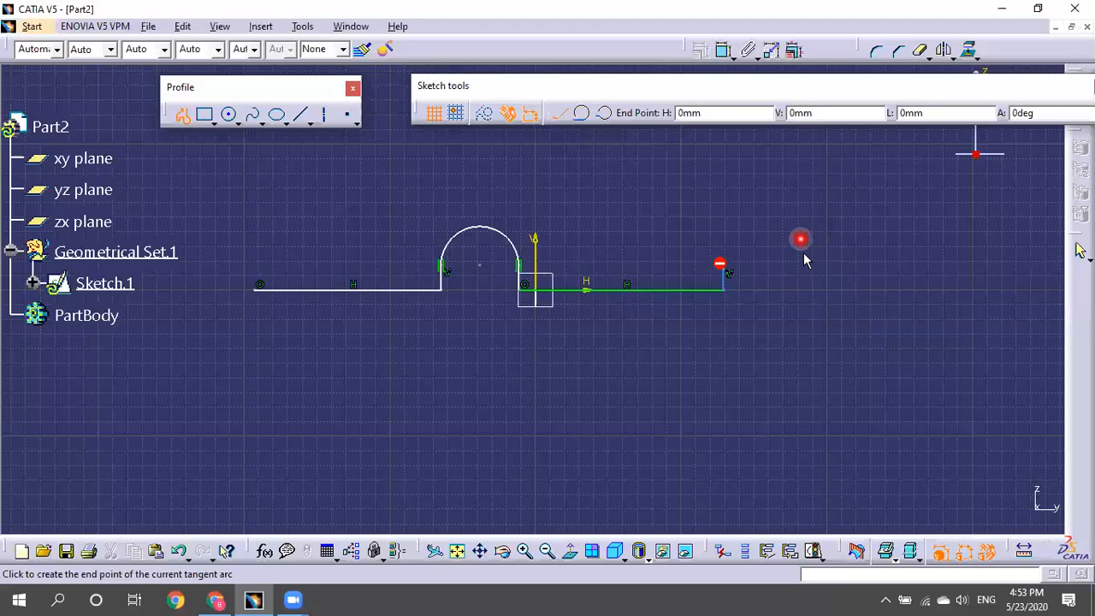
pyautogui.click(806, 277)
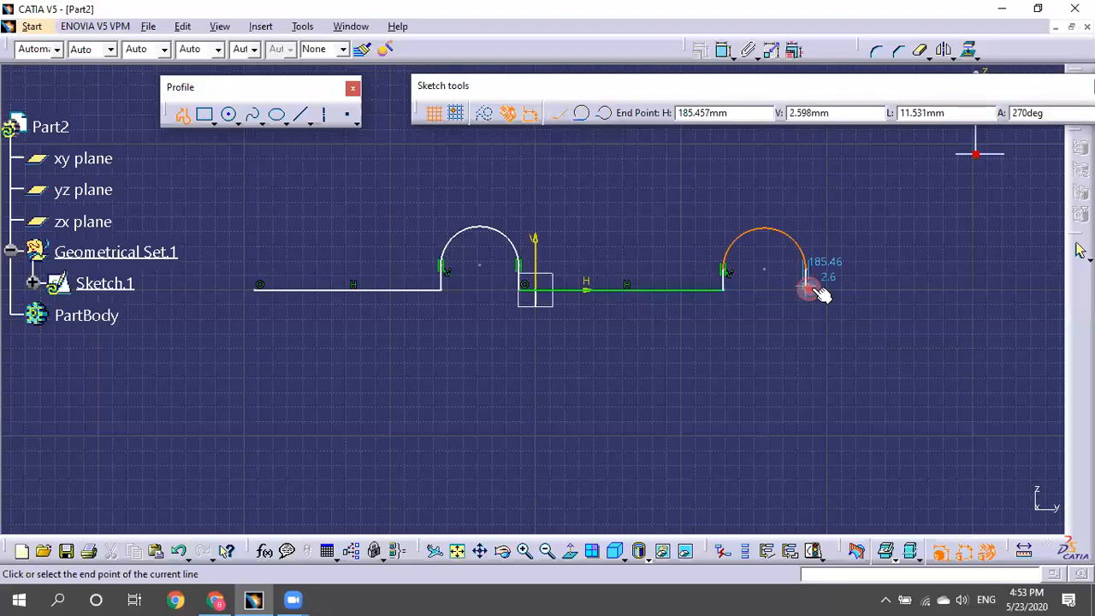
pyautogui.moveTo(906, 290); pyautogui.dragTo(771, 346, button='middle')
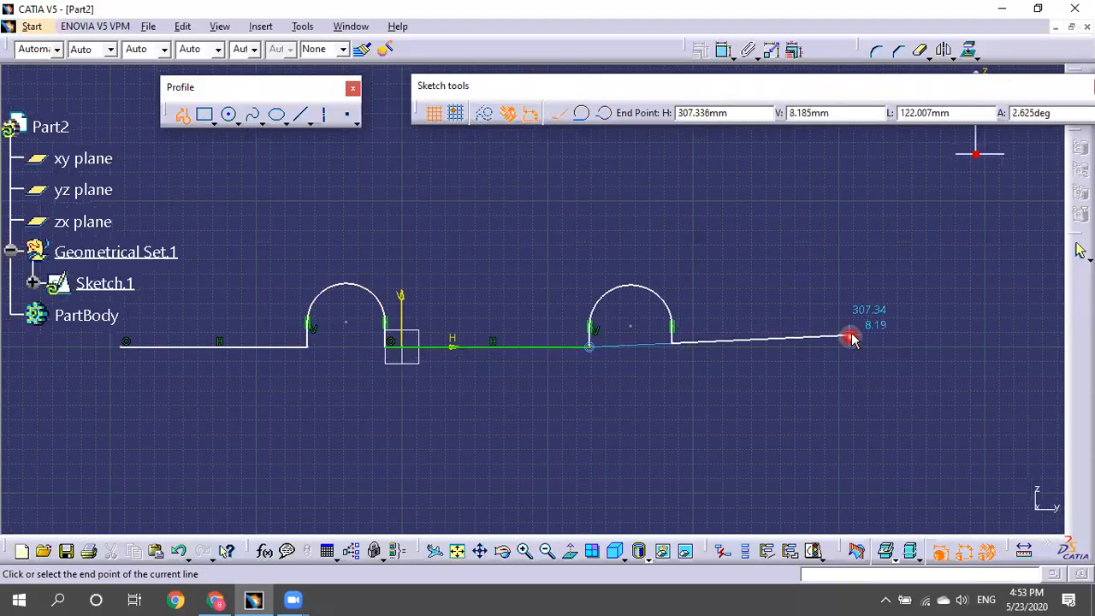
pyautogui.click(851, 334)
pyautogui.click(837, 227)
pyautogui.moveTo(681, 223); pyautogui.dragTo(879, 257, button='middle')
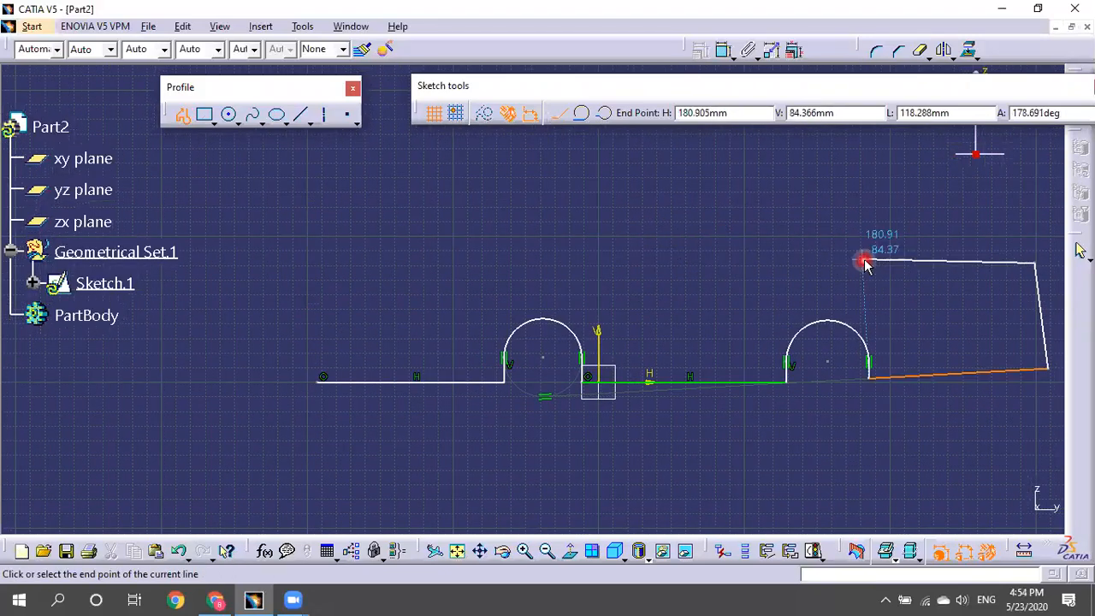
pyautogui.hotkey('ctrl', 'z')
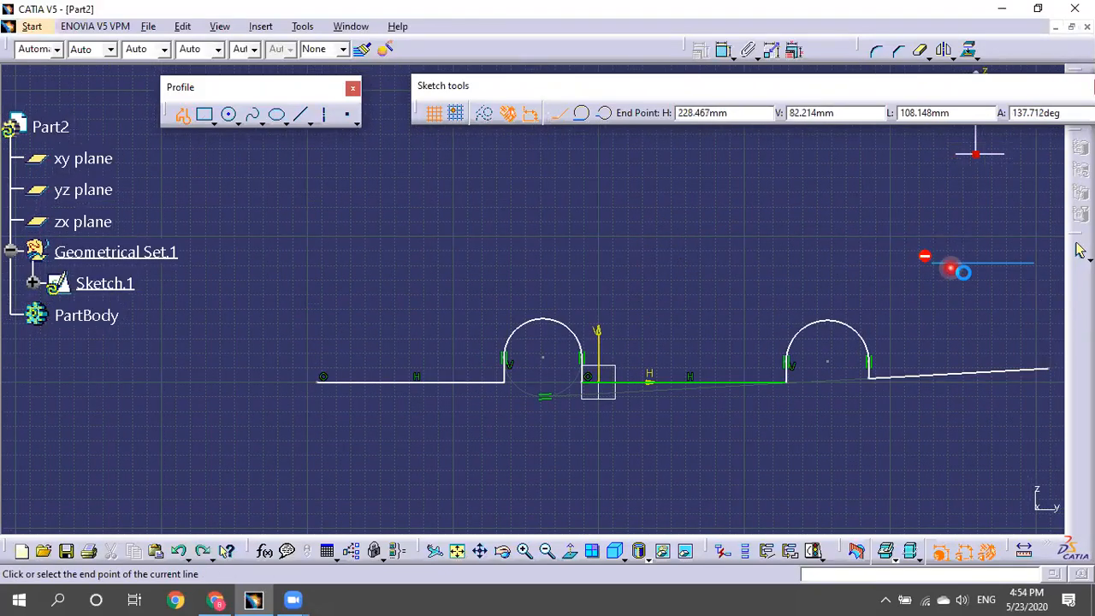
pyautogui.moveTo(1033, 278); pyautogui.dragTo(906, 248)
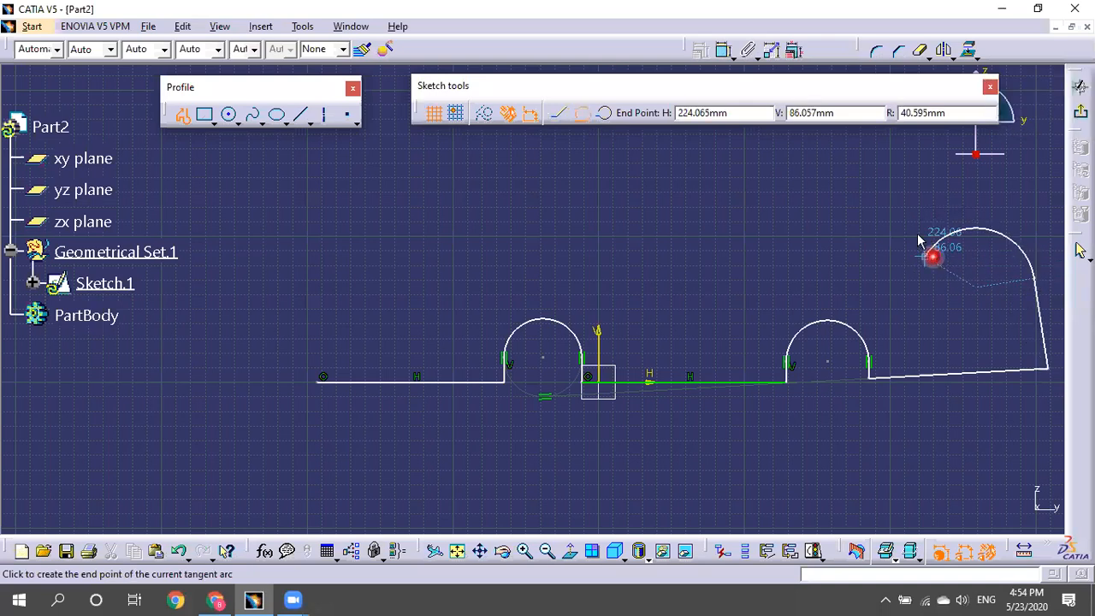
pyautogui.click(968, 232)
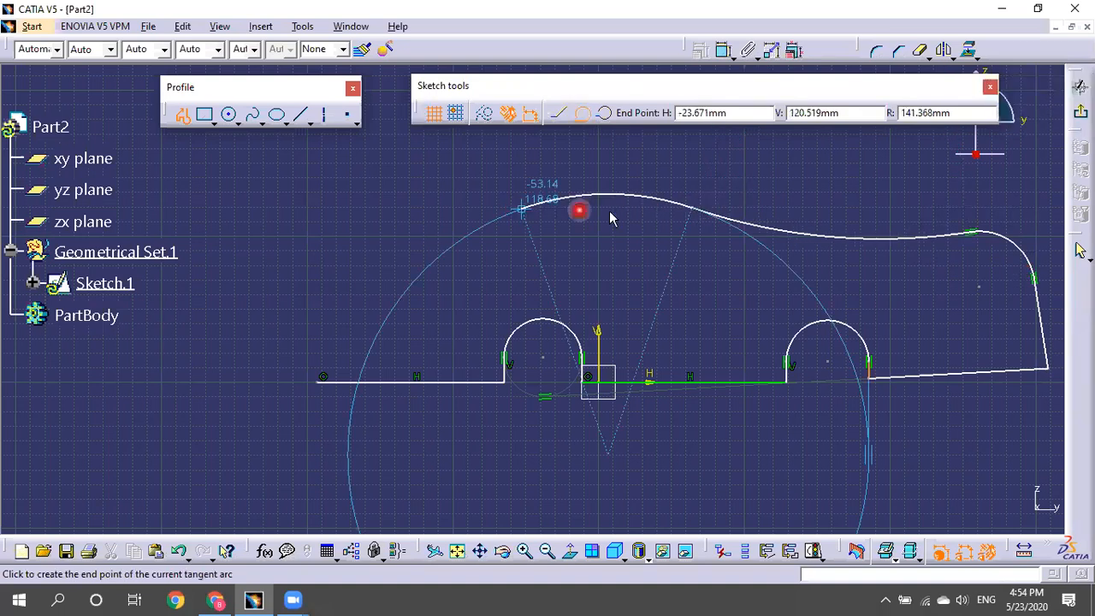
# Finish the car outline with the long roof arc, sloping nose line and rounded nose, closing it.
pyautogui.moveTo(676, 230); pyautogui.dragTo(807, 222, button='middle')
pyautogui.click(543, 214)
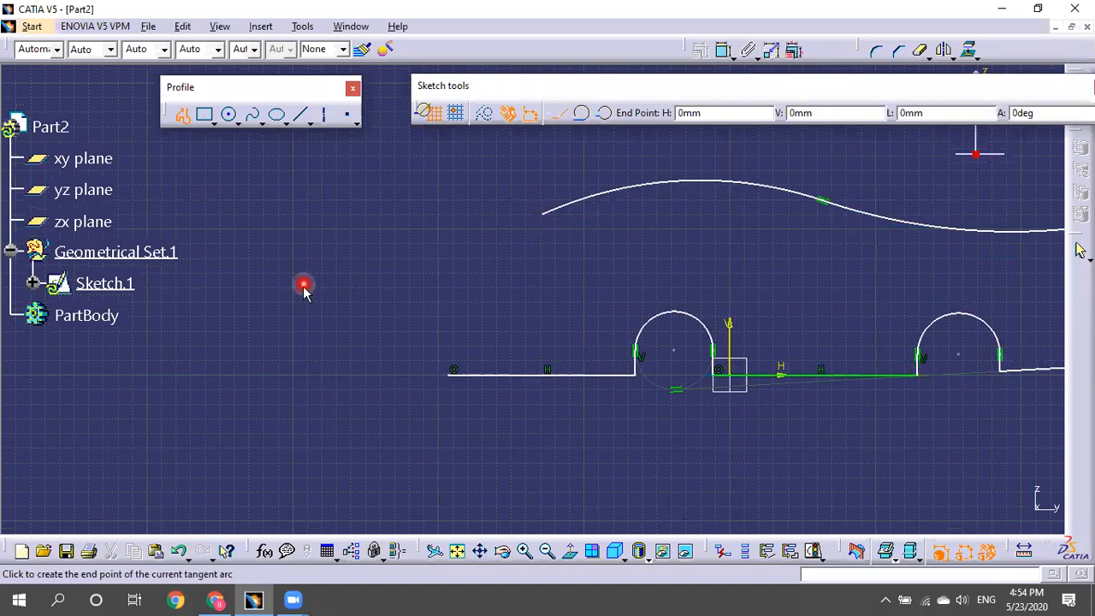
pyautogui.click(347, 305)
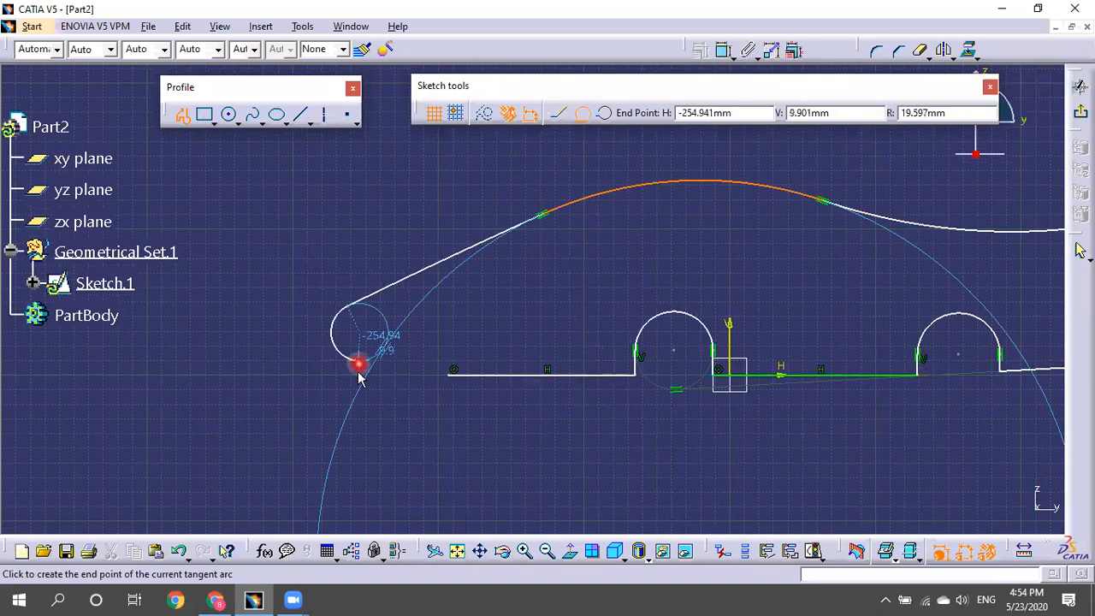
pyautogui.click(362, 374)
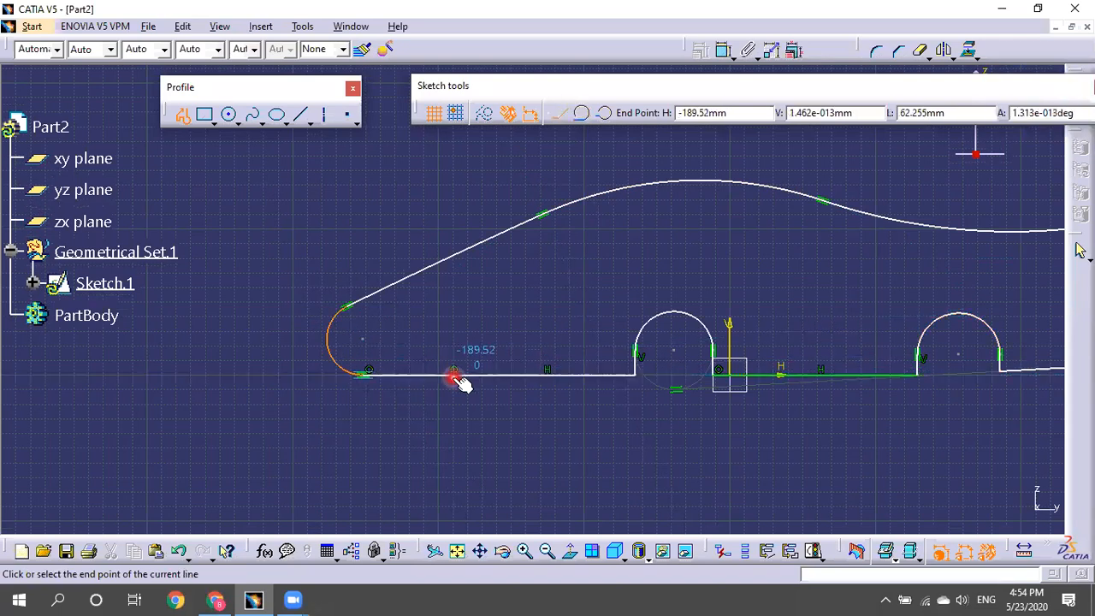
pyautogui.click(453, 374)
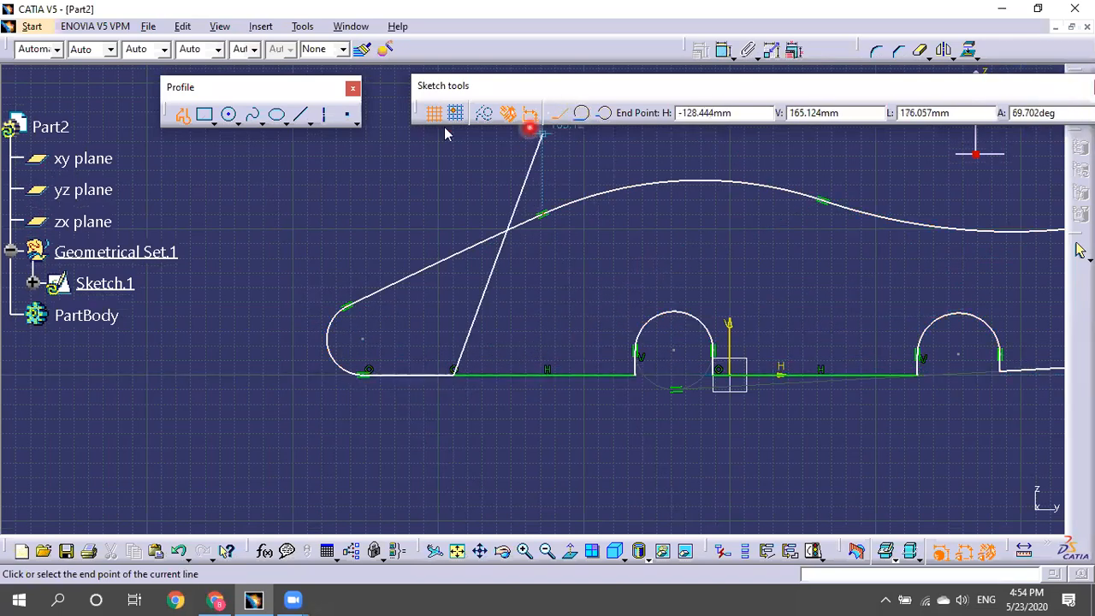
pyautogui.click(182, 113)
pyautogui.moveTo(593, 266)
pyautogui.keyDown('ctrl'); pyautogui.mouseDown(button='middle')
pyautogui.moveTo(633, 315)
pyautogui.moveTo(434, 324)
pyautogui.mouseUp(button='middle'); pyautogui.keyUp('ctrl')
pyautogui.keyDown('ctrl'); pyautogui.moveTo(878, 376); pyautogui.dragTo(872, 410, button='middle'); pyautogui.keyUp('ctrl')
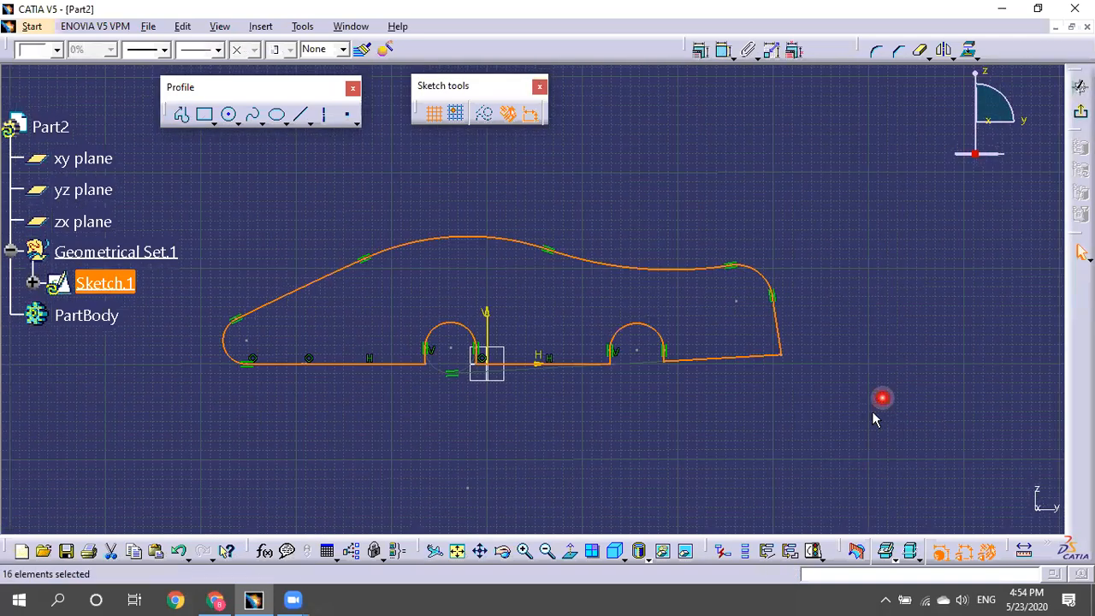
pyautogui.scroll(1, 865, 413)
pyautogui.click(856, 416)
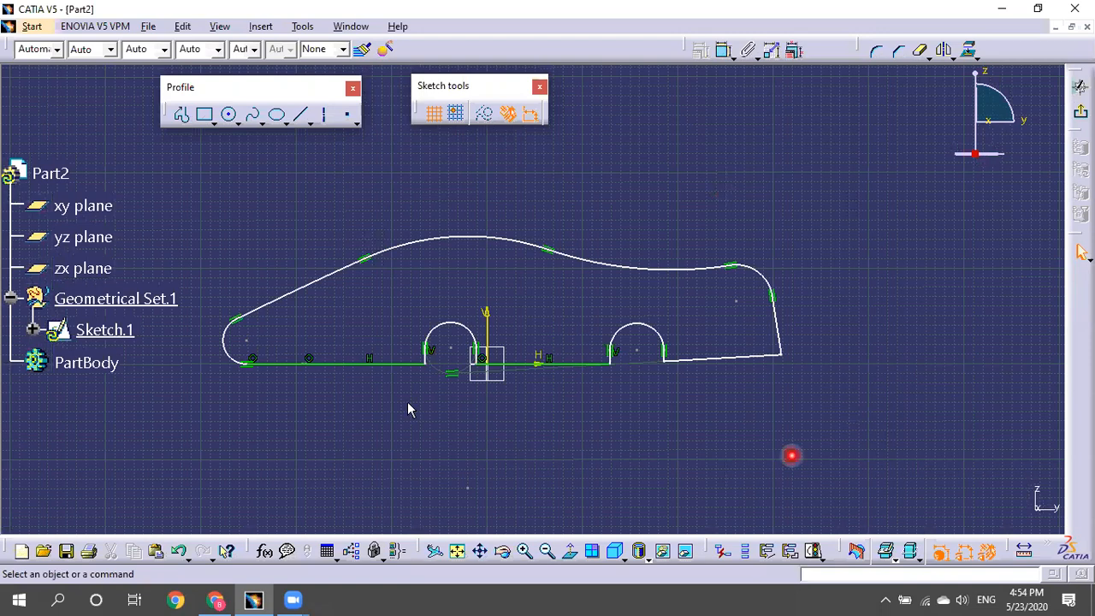
# Drag the front wheel arch centre and line end left, then box-select the whole profile.
pyautogui.moveTo(451, 349); pyautogui.dragTo(348, 350)
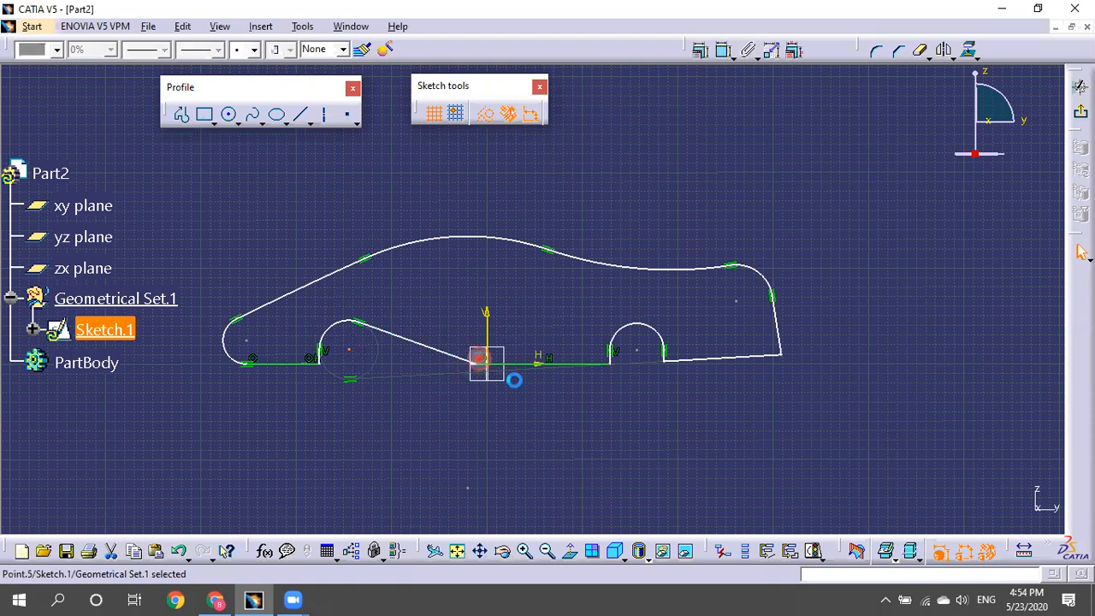
pyautogui.moveTo(482, 362); pyautogui.dragTo(443, 366)
pyautogui.click(554, 448)
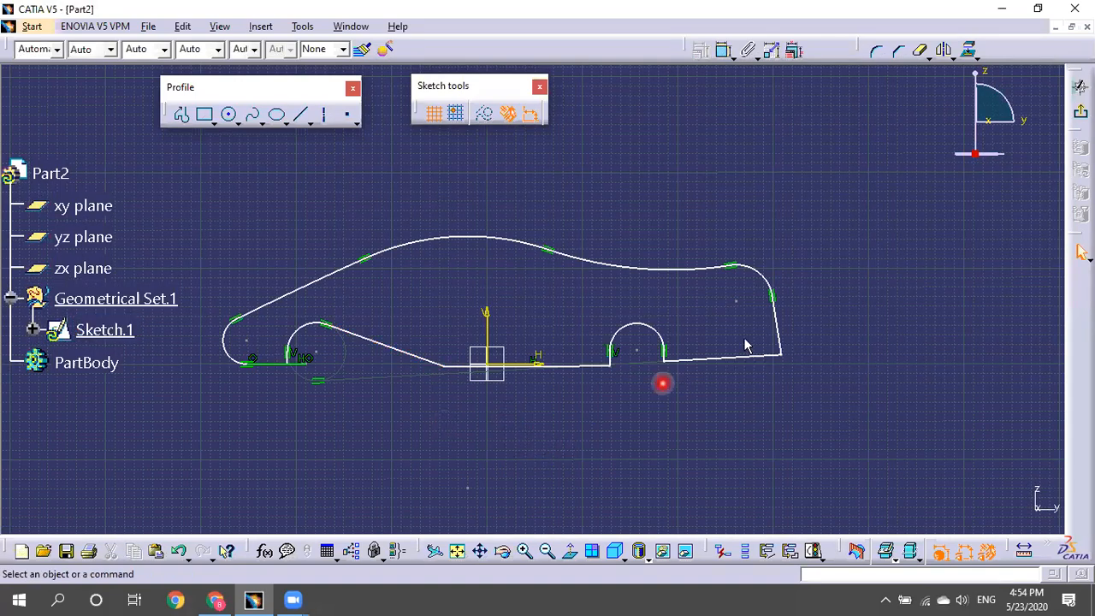
pyautogui.keyDown('ctrl'); pyautogui.moveTo(839, 221); pyautogui.dragTo(842, 158, button='middle'); pyautogui.keyUp('ctrl')
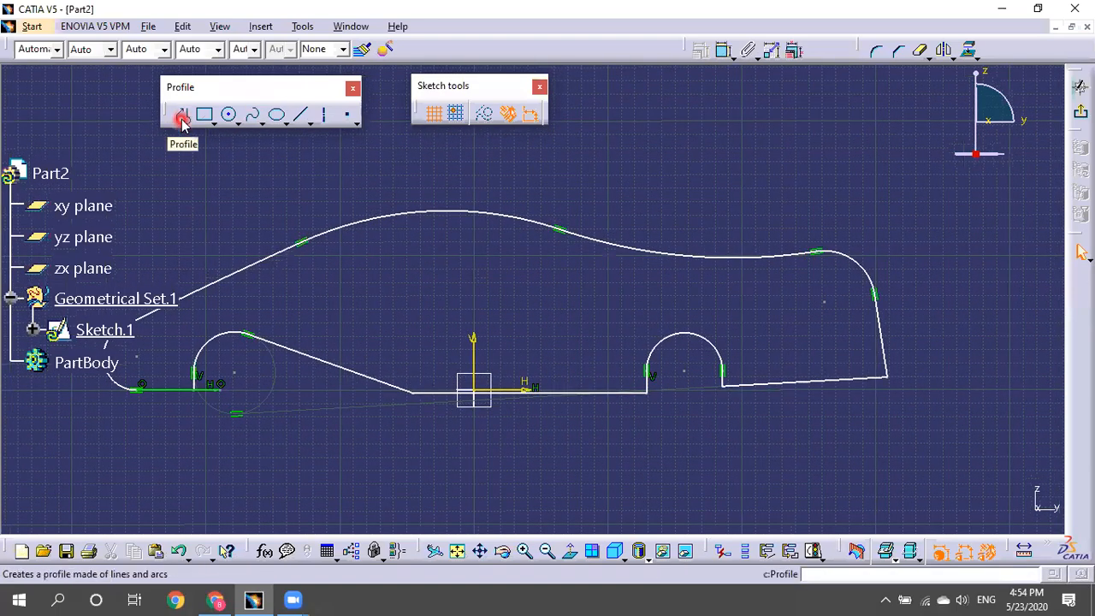
pyautogui.moveTo(496, 237)
pyautogui.keyDown('ctrl'); pyautogui.mouseDown(button='middle')
pyautogui.moveTo(525, 202)
pyautogui.moveTo(487, 277)
pyautogui.mouseUp(button='middle'); pyautogui.keyUp('ctrl')
pyautogui.moveTo(191, 205); pyautogui.dragTo(830, 420)
# Delete the car profile, float the View toolbar, and restore the Normal View of the sketch plane.
pyautogui.press('Delete')
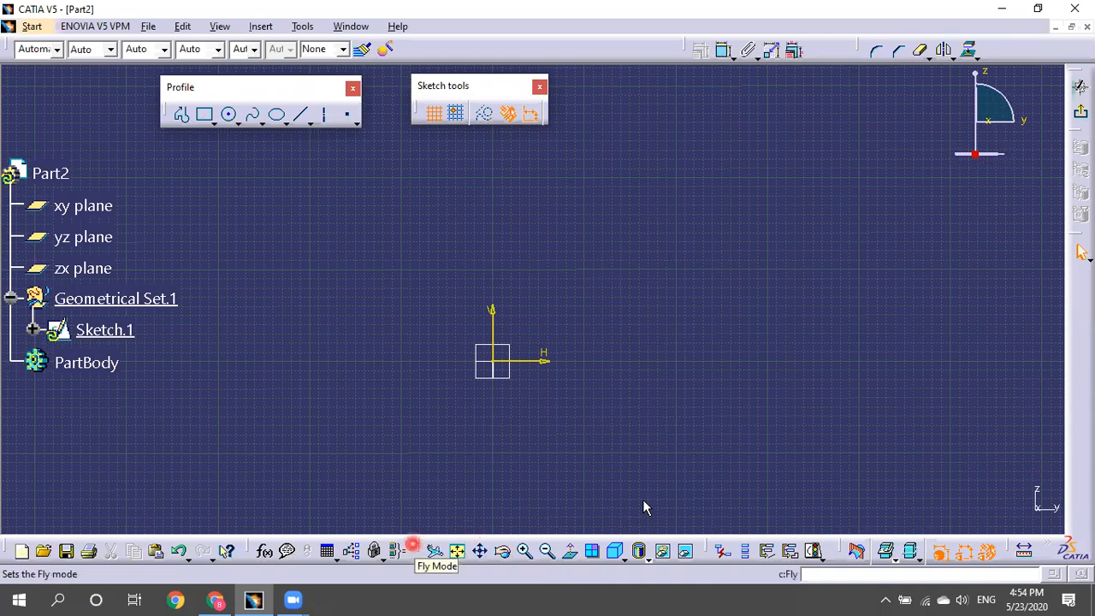
pyautogui.moveTo(611, 101); pyautogui.dragTo(612, 101)
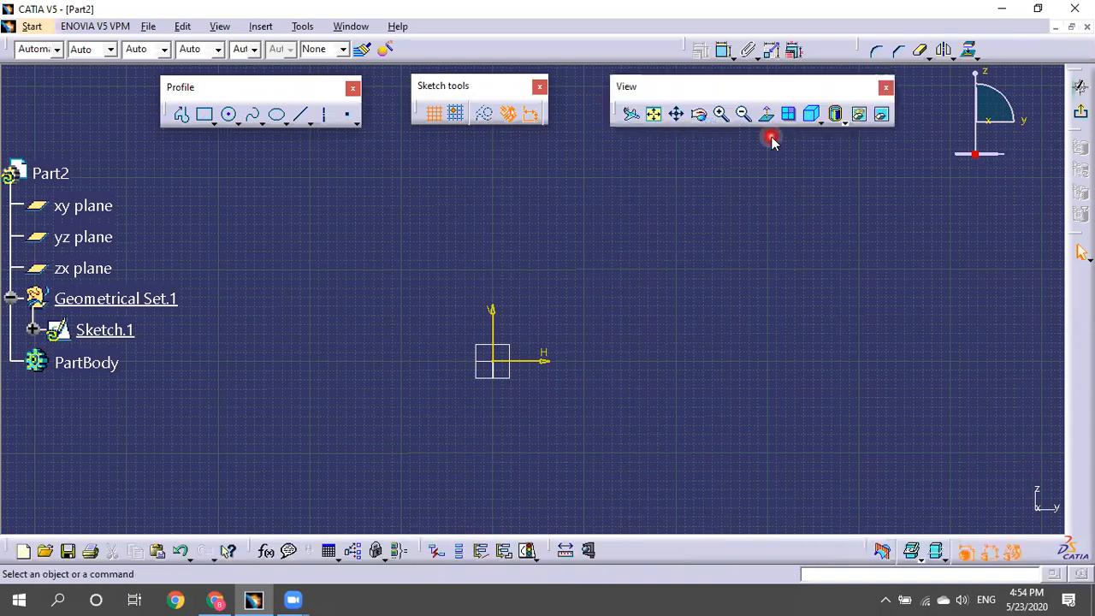
pyautogui.moveTo(669, 324)
pyautogui.mouseDown(button='middle')
pyautogui.moveTo(726, 254)
pyautogui.moveTo(690, 75)
pyautogui.mouseUp(button='middle')
pyautogui.moveTo(726, 254)
pyautogui.mouseDown(button='middle')
pyautogui.moveTo(694, 253)
pyautogui.moveTo(697, 231)
pyautogui.moveTo(665, 236)
pyautogui.moveTo(767, 144)
pyautogui.mouseUp(button='middle')
pyautogui.click(768, 114)
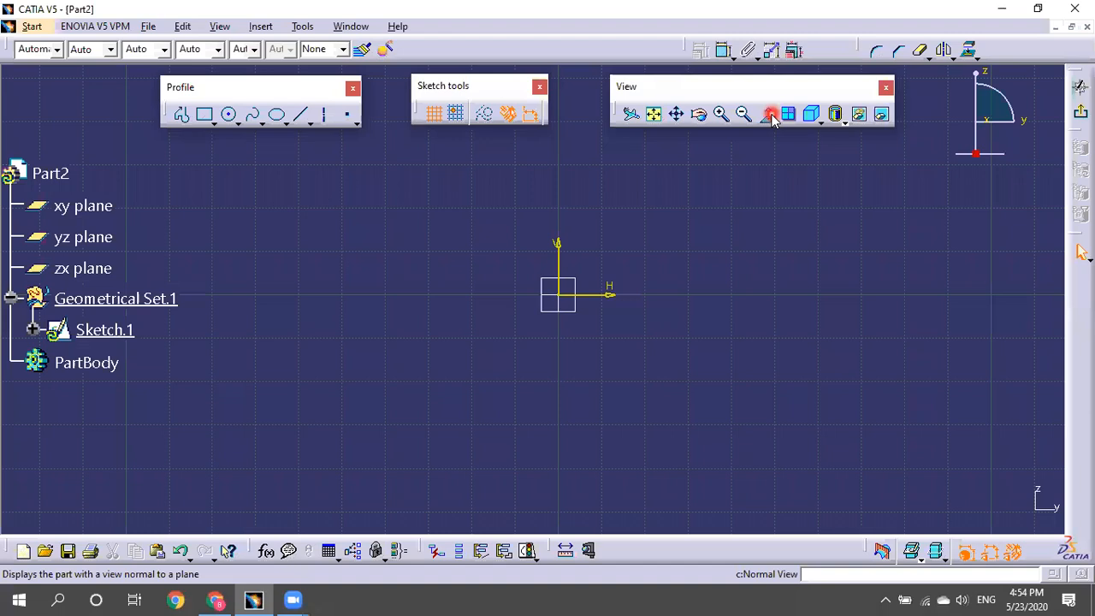
pyautogui.moveTo(641, 366)
pyautogui.mouseDown(button='middle')
pyautogui.moveTo(625, 225)
pyautogui.moveTo(630, 286)
pyautogui.moveTo(709, 436)
pyautogui.moveTo(701, 457)
pyautogui.mouseUp(button='middle')
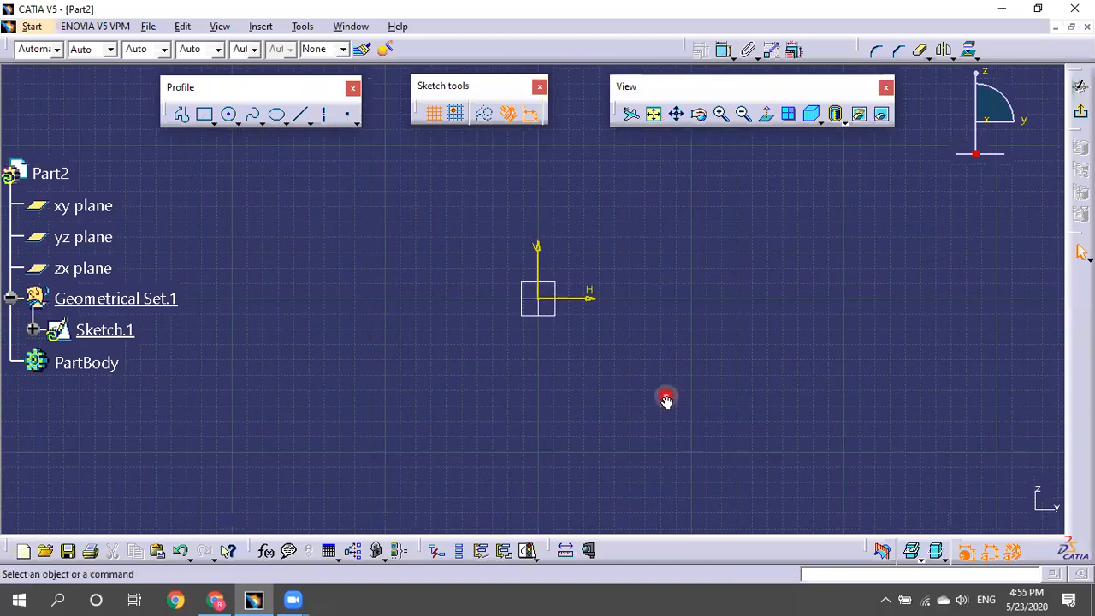
pyautogui.moveTo(671, 328); pyautogui.dragTo(670, 325, button='middle')
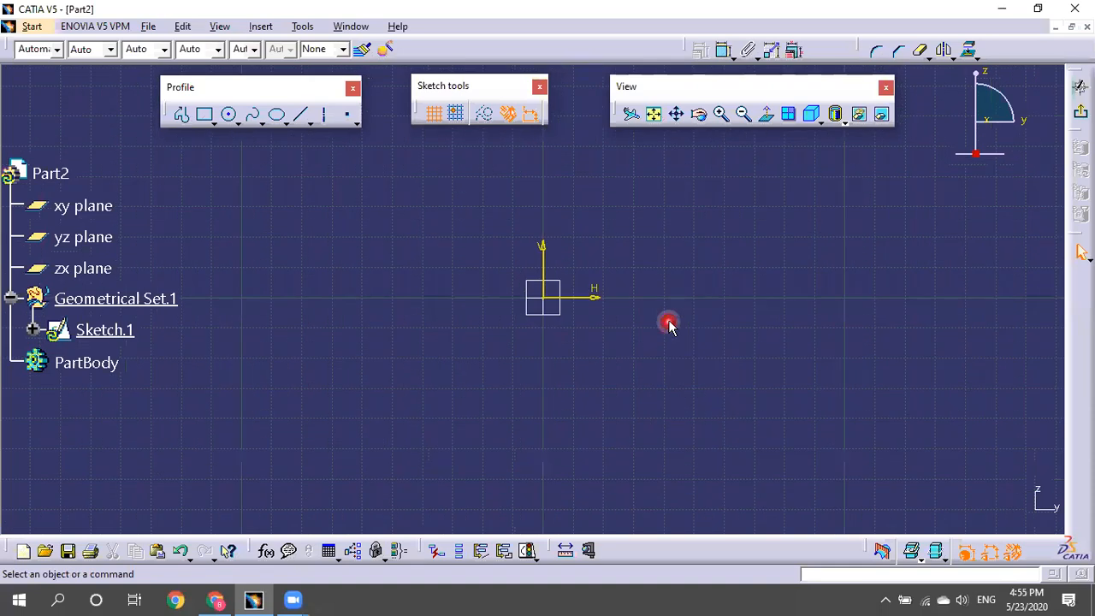
# Draw a tilted oriented rectangle around the origin.
pyautogui.click(180, 116)
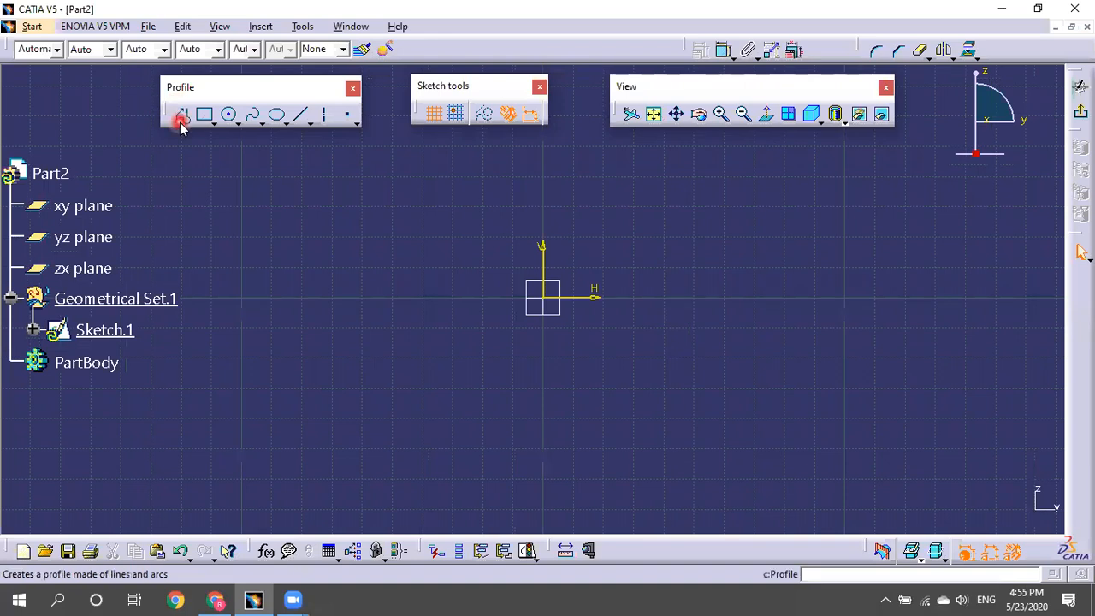
pyautogui.click(203, 115)
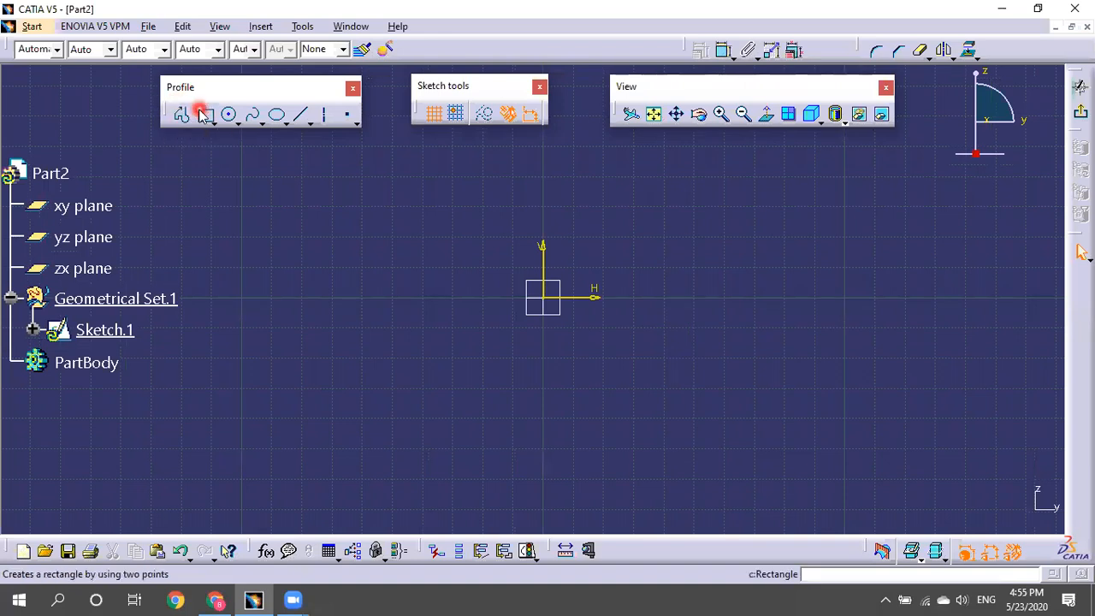
pyautogui.click(214, 123)
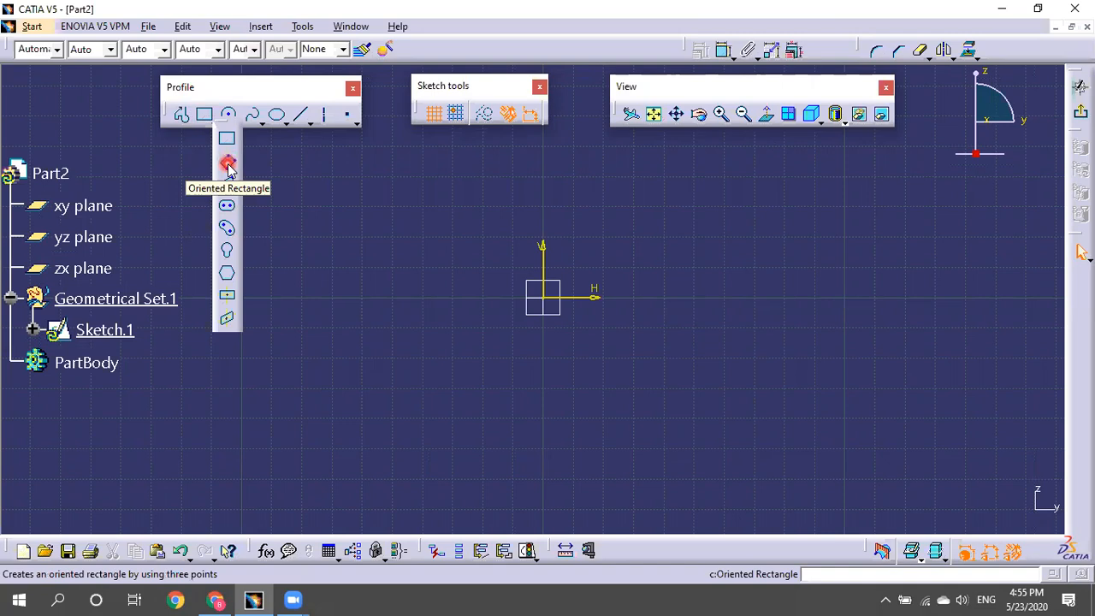
pyautogui.click(575, 179)
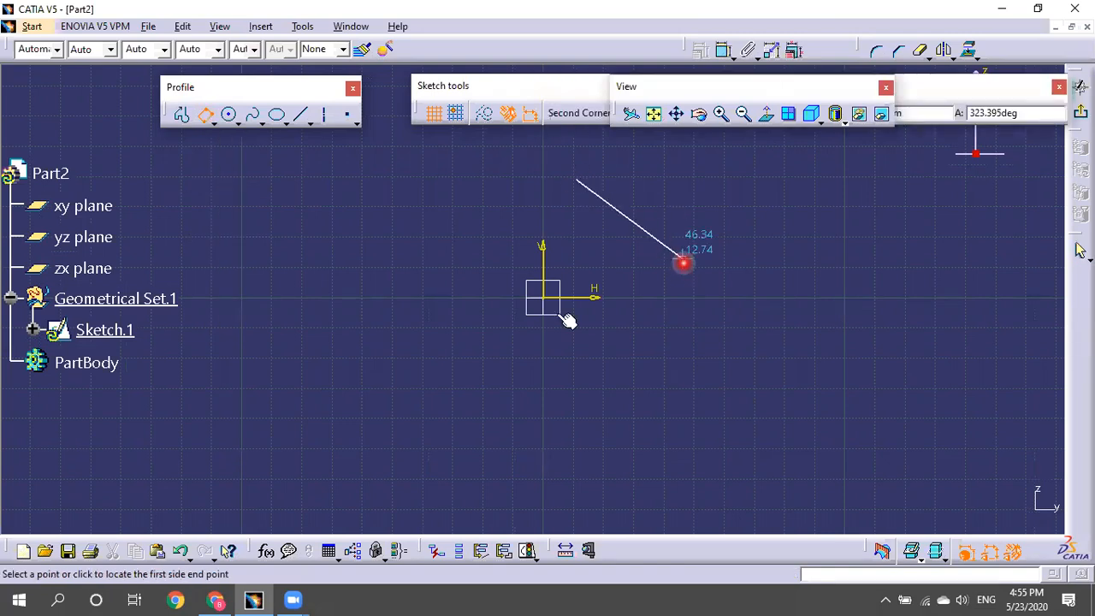
pyautogui.click(682, 261)
pyautogui.click(568, 411)
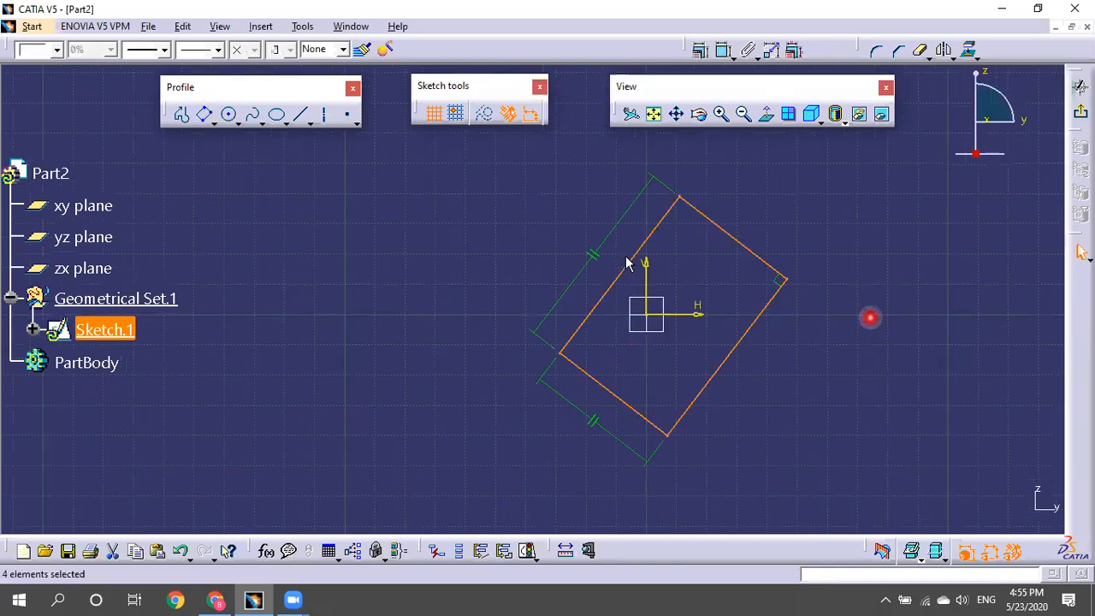
# Draw a parallelogram to the upper left of the rectangle.
pyautogui.click(212, 122)
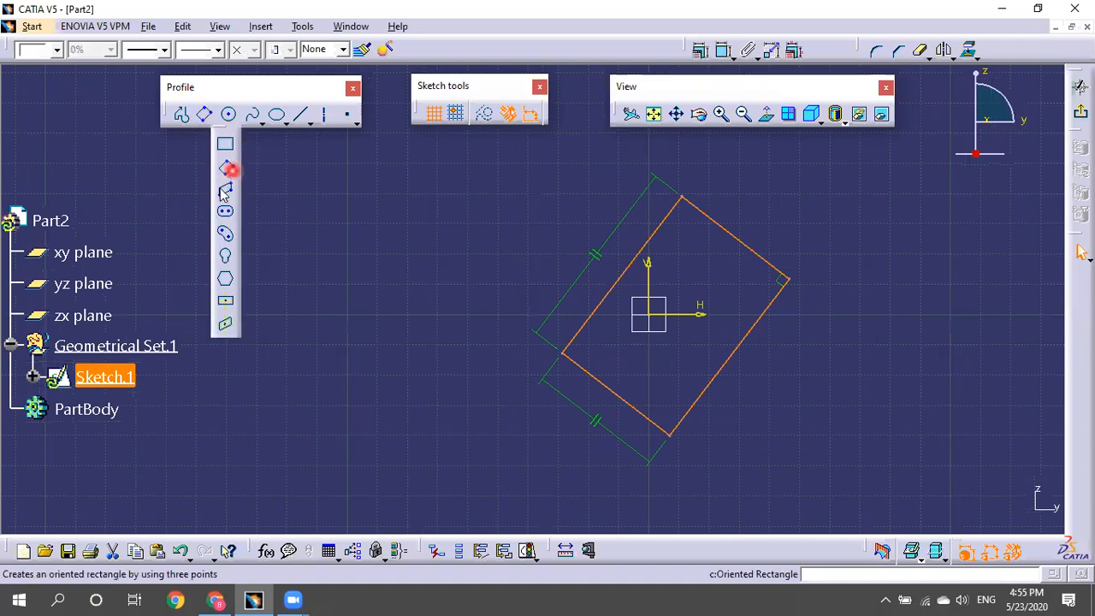
pyautogui.click(284, 231)
pyautogui.click(282, 201)
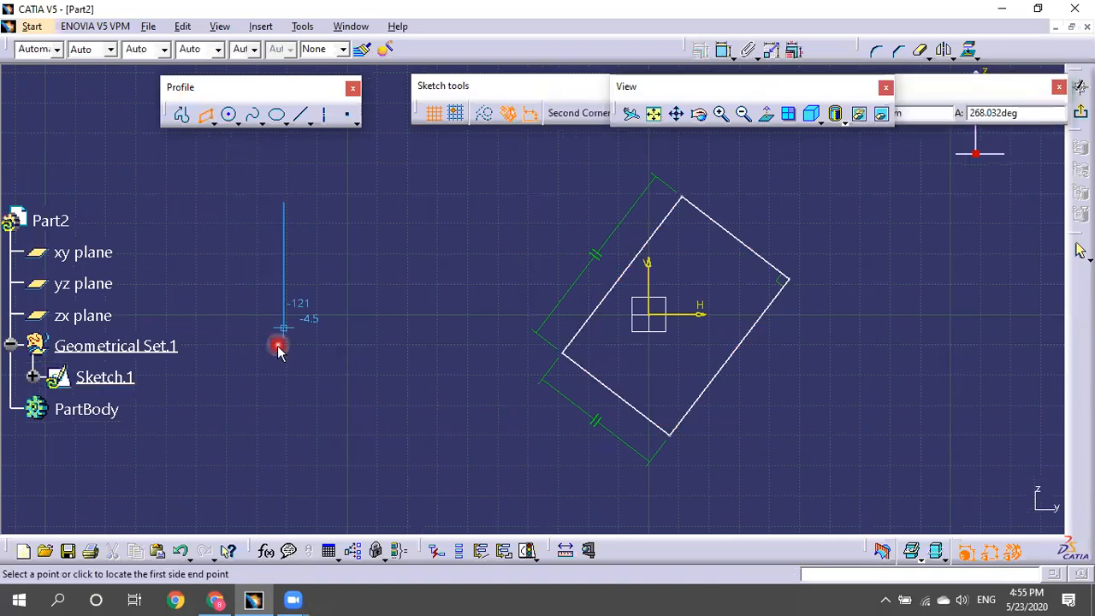
pyautogui.click(277, 346)
pyautogui.click(459, 280)
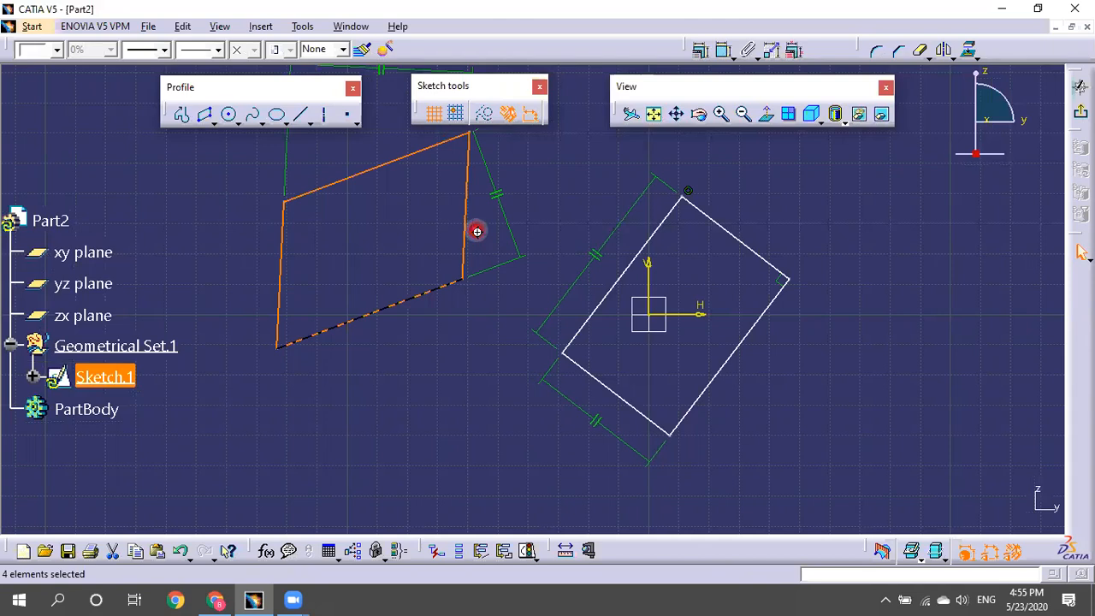
pyautogui.click(214, 122)
pyautogui.click(228, 215)
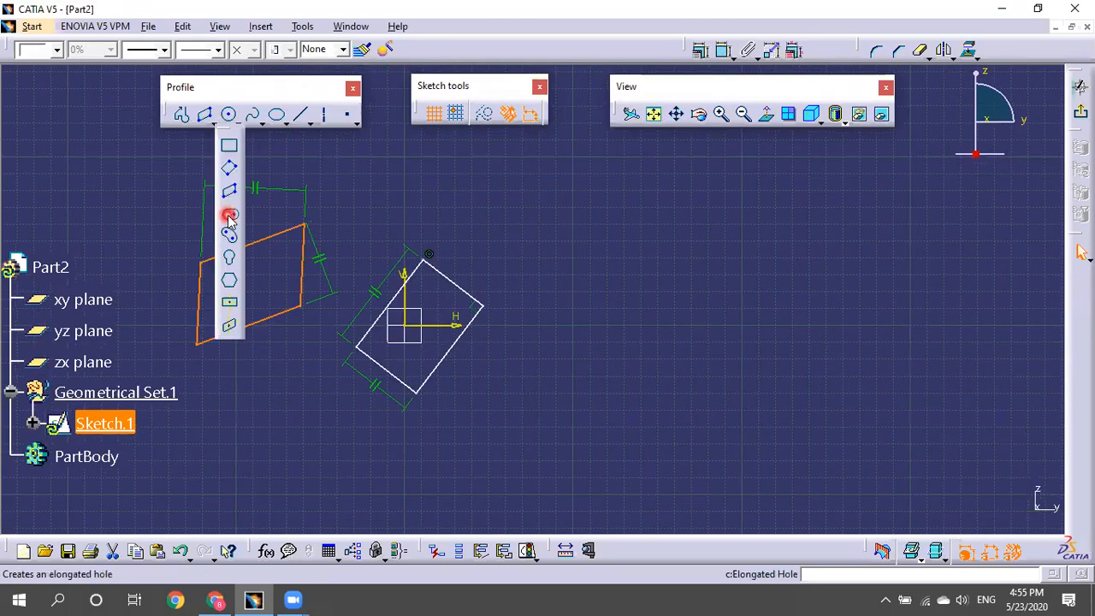
# Draw a straight elongated slot and adjust its right end point.
pyautogui.click(615, 232)
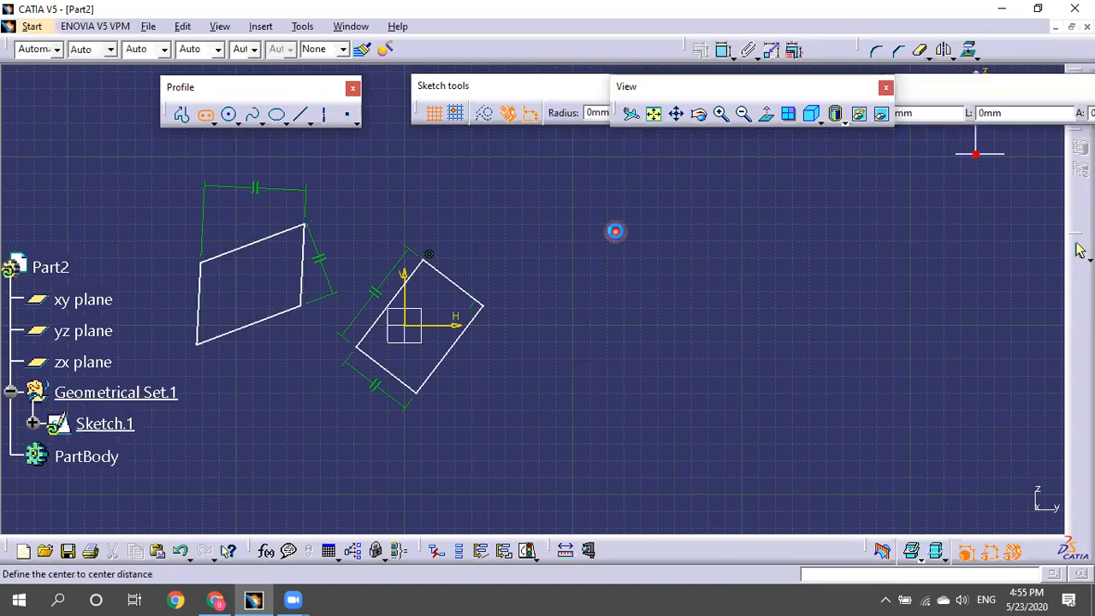
pyautogui.click(856, 240)
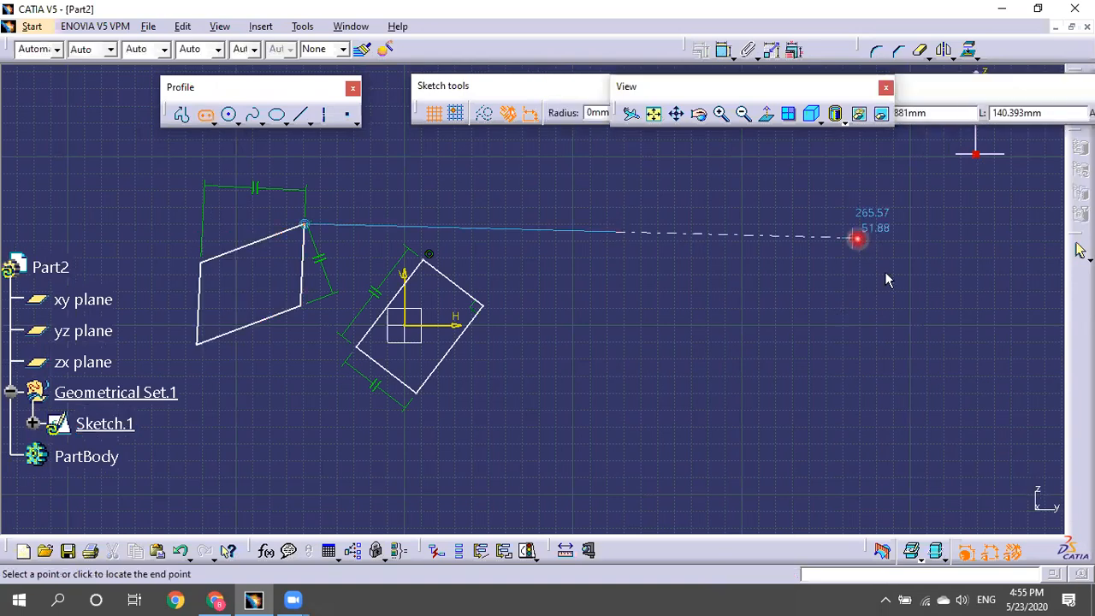
pyautogui.click(927, 328)
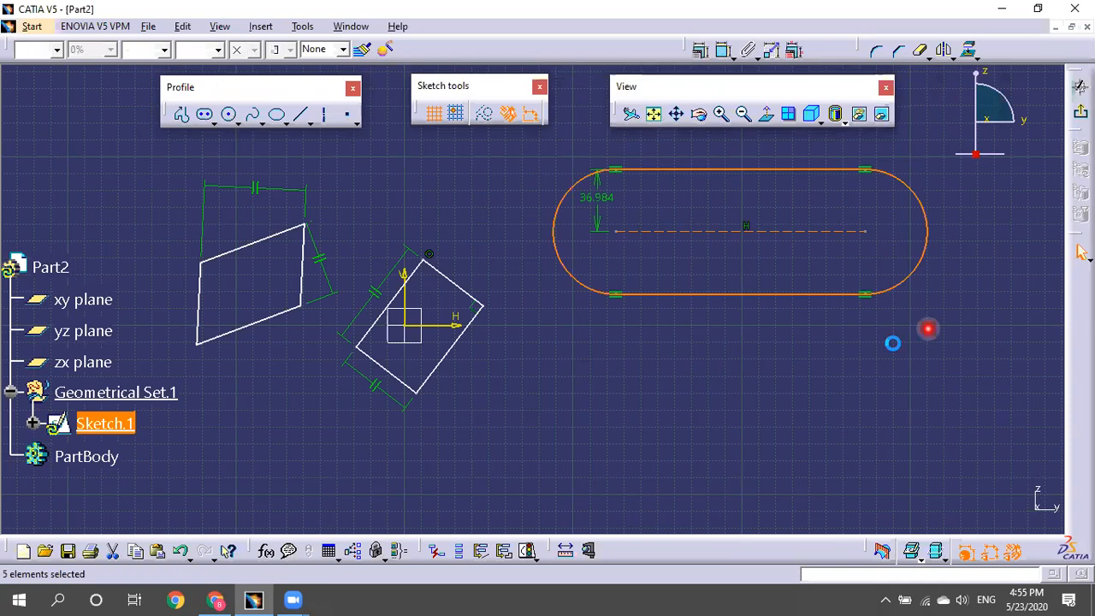
pyautogui.click(845, 257)
pyautogui.moveTo(781, 219); pyautogui.dragTo(887, 257)
# Draw a curved cylindrical elongated slot by its arc centre, start, end and width.
pyautogui.click(216, 129)
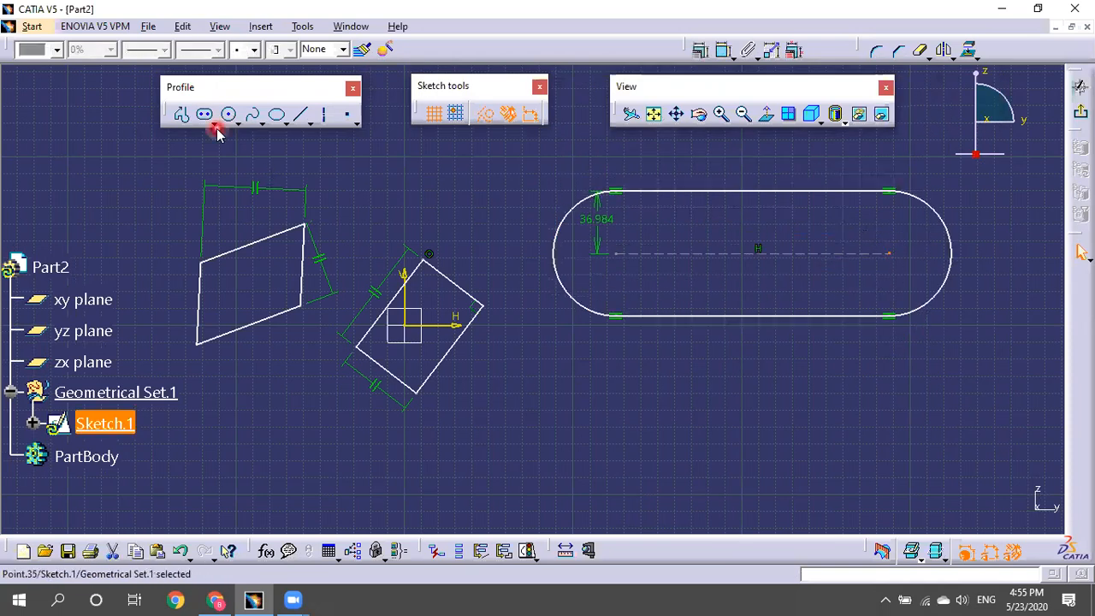
pyautogui.moveTo(216, 128); pyautogui.dragTo(235, 240)
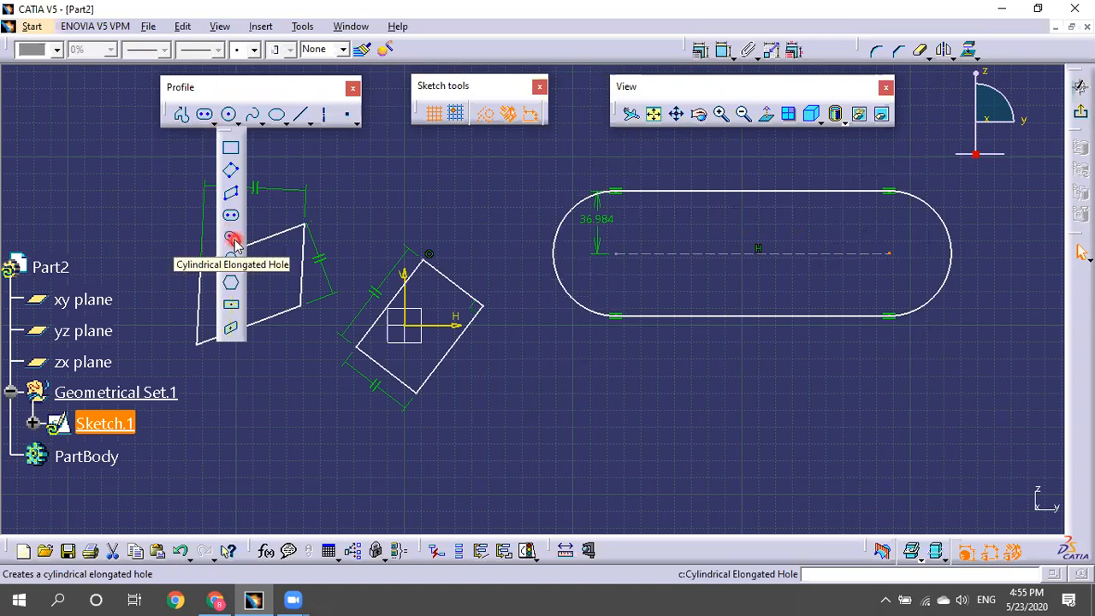
pyautogui.click(233, 241)
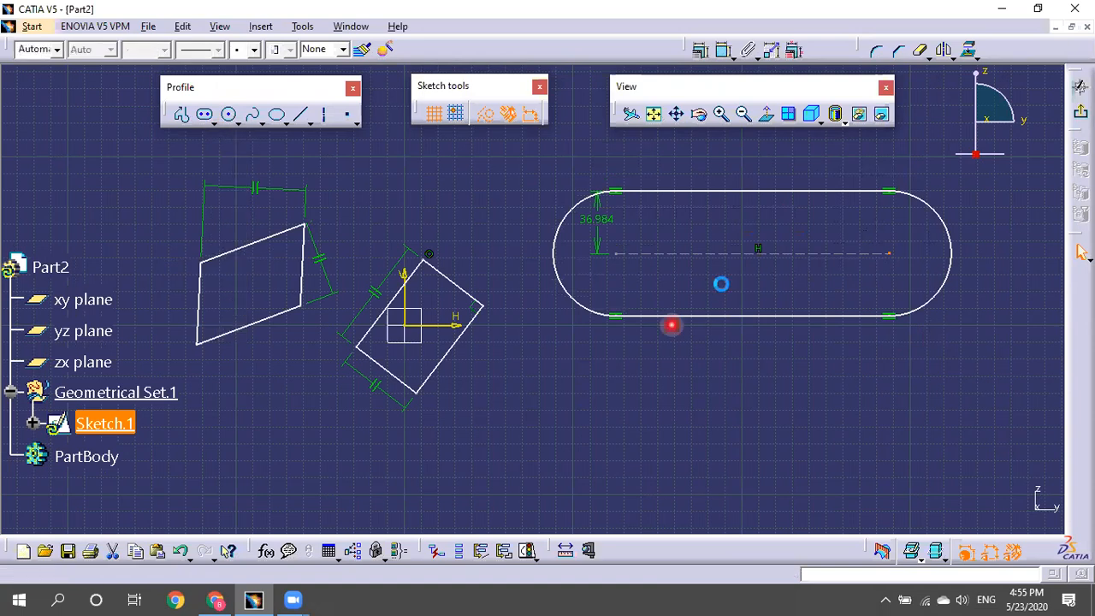
pyautogui.moveTo(458, 284)
pyautogui.mouseDown(button='middle')
pyautogui.moveTo(718, 382)
pyautogui.moveTo(859, 281)
pyautogui.mouseUp(button='middle')
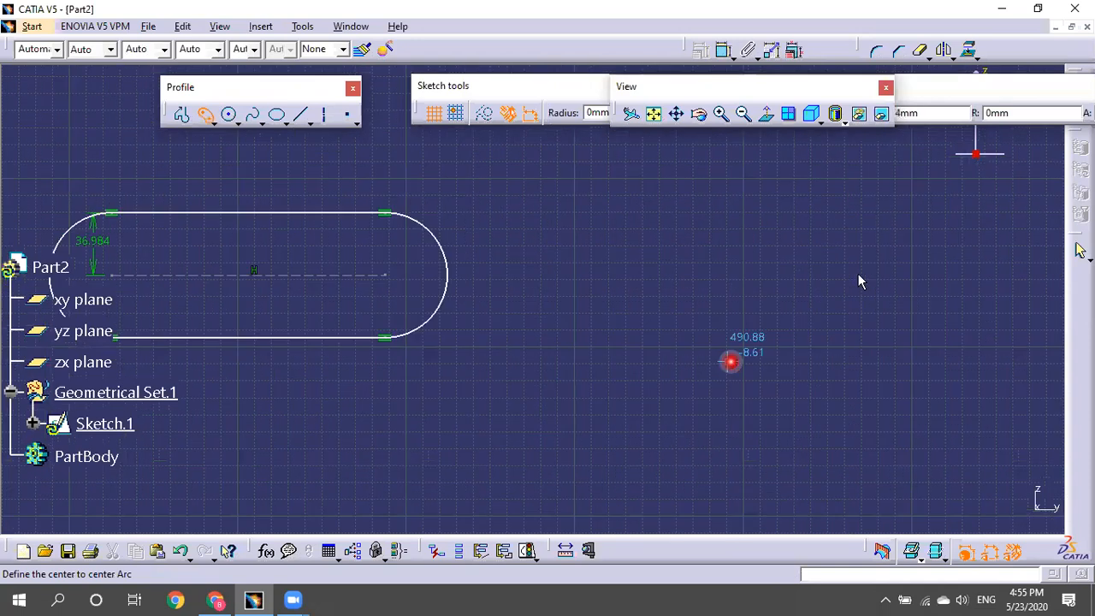
pyautogui.click(730, 362)
pyautogui.click(918, 215)
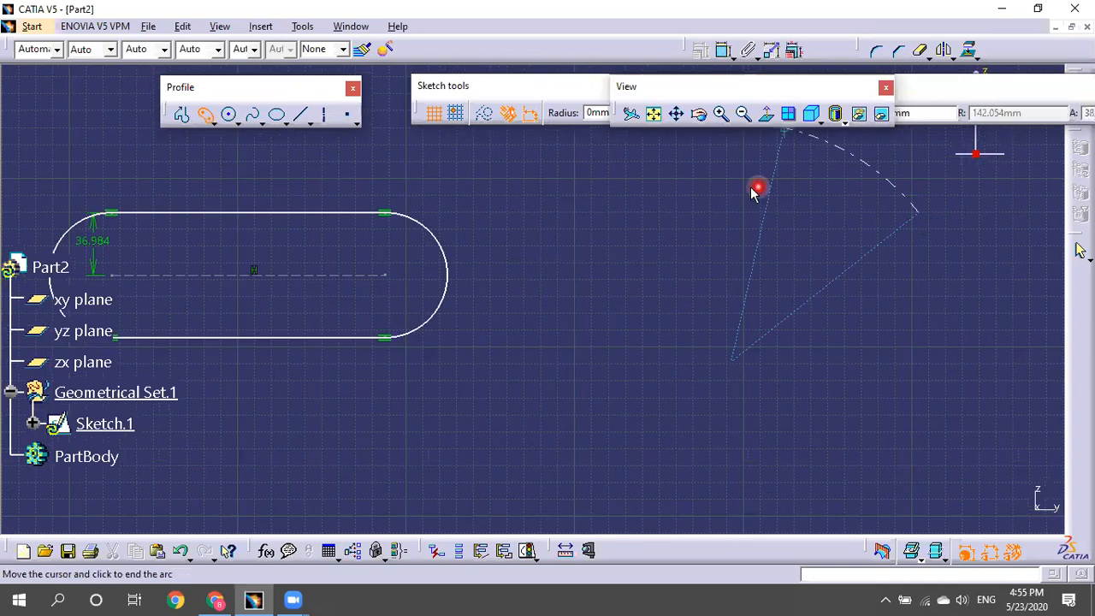
pyautogui.click(603, 245)
pyautogui.moveTo(657, 380); pyautogui.dragTo(671, 556, button='middle')
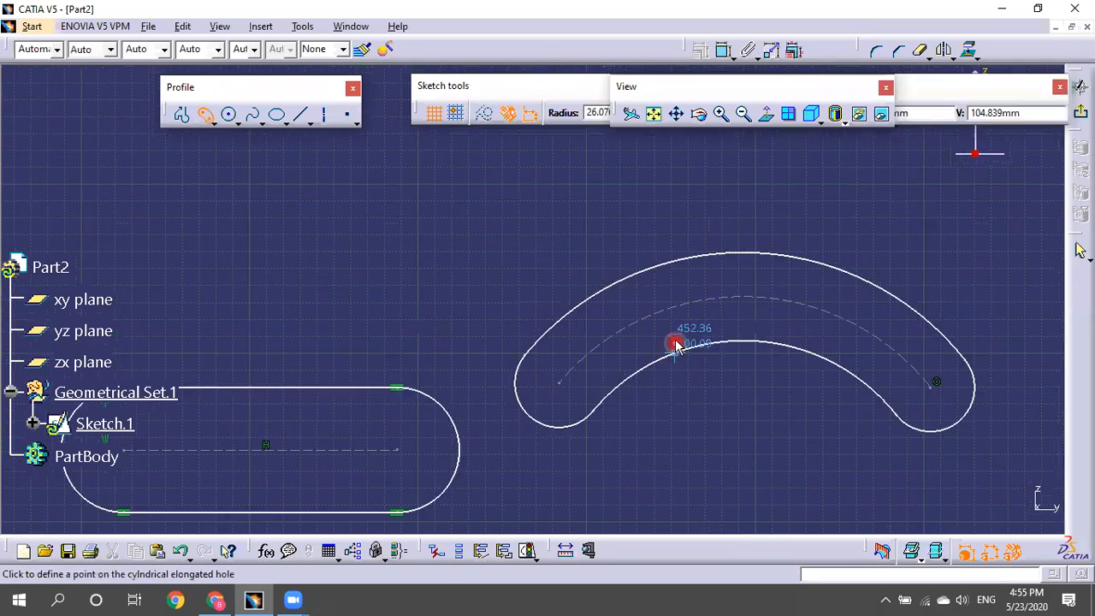
pyautogui.click(885, 362)
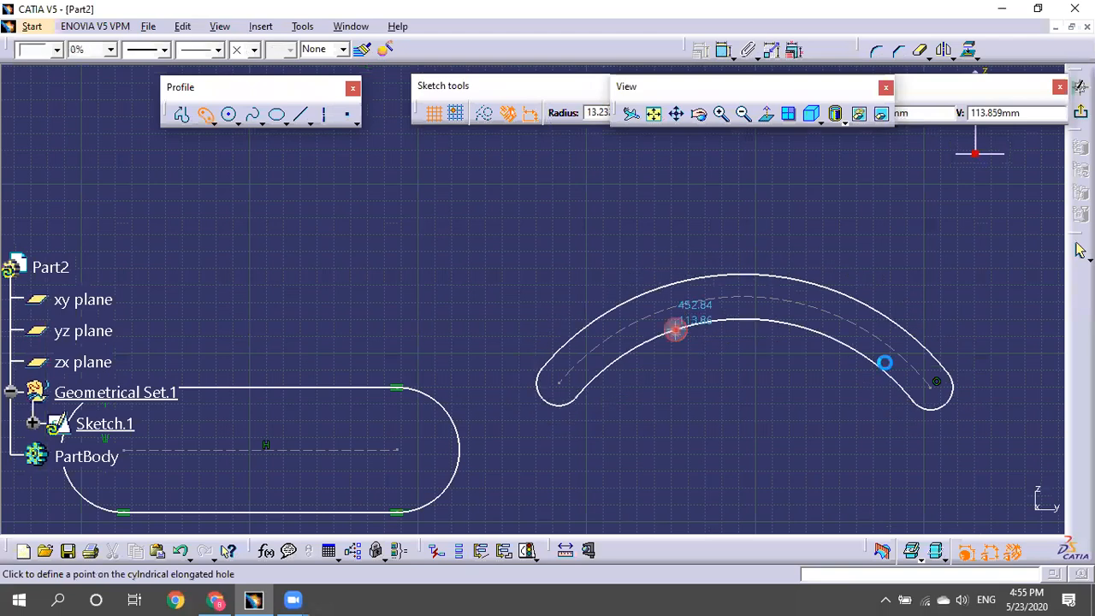
pyautogui.click(905, 228)
pyautogui.moveTo(918, 205); pyautogui.dragTo(926, 178, button='middle')
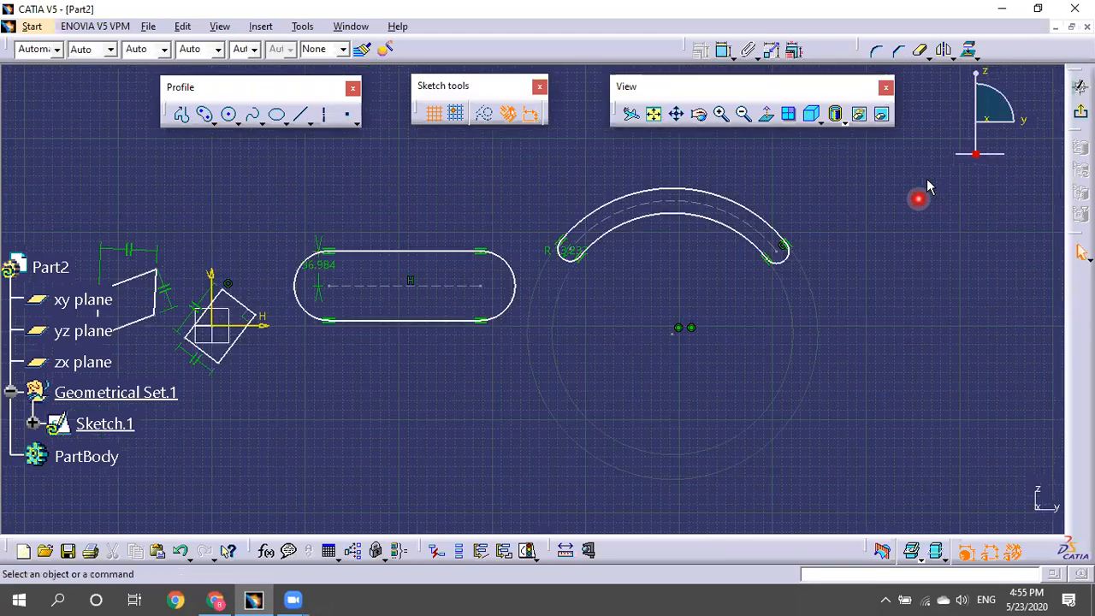
pyautogui.click(219, 125)
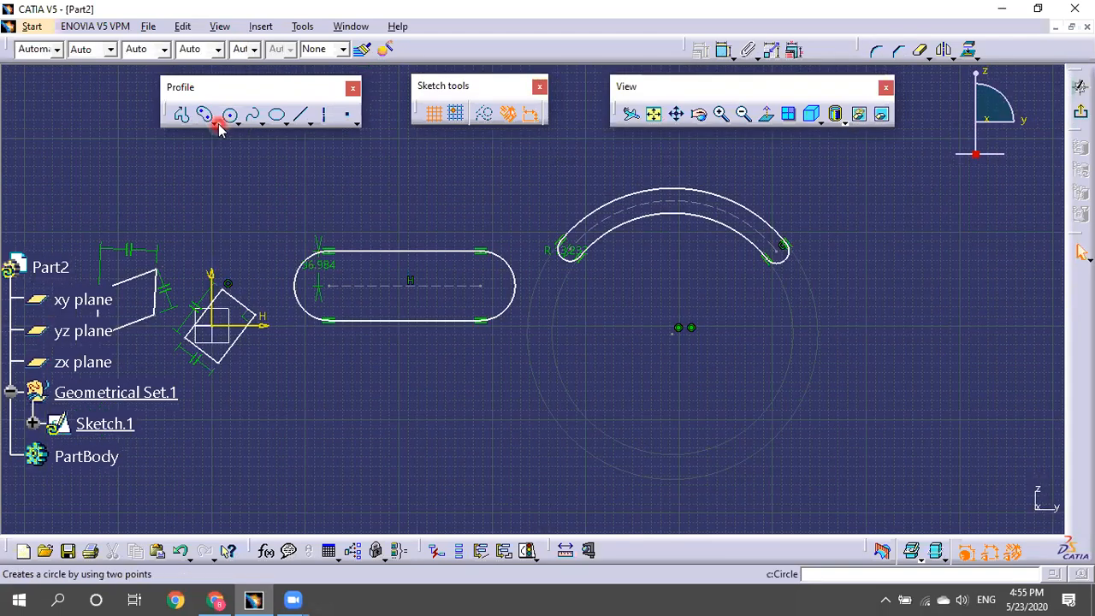
# Delete the oriented rectangle and parallelogram near the origin.
pyautogui.click(215, 122)
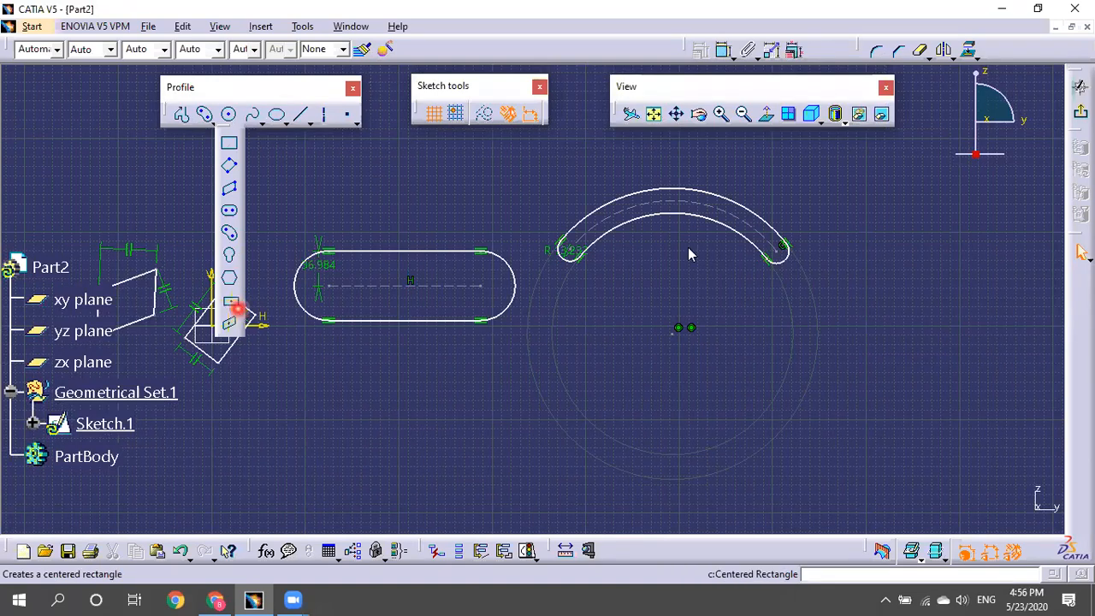
pyautogui.click(709, 289)
pyautogui.click(655, 287)
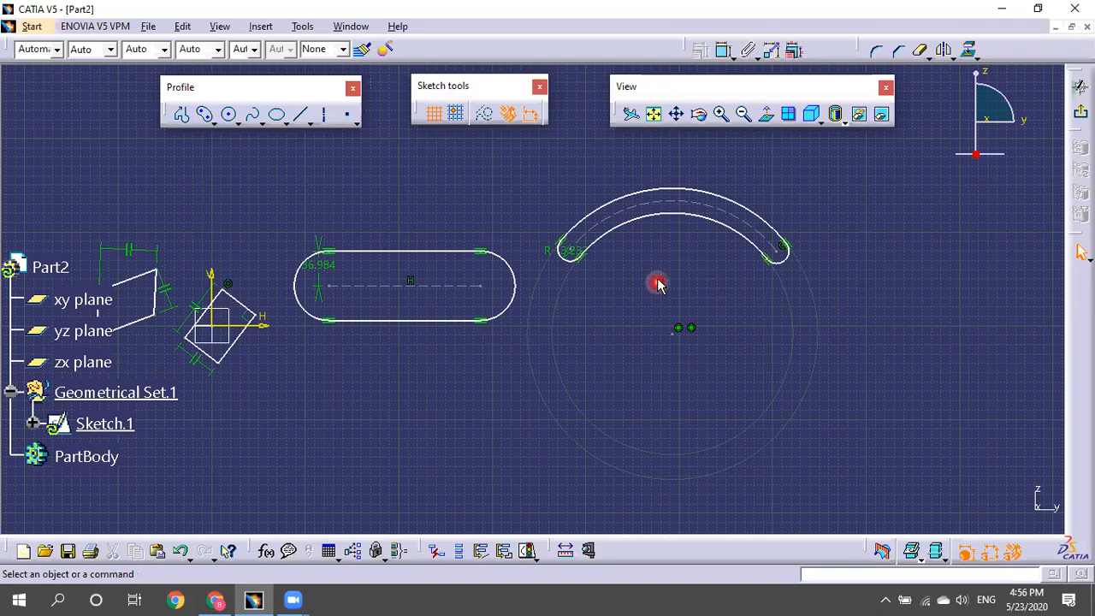
pyautogui.click(613, 259)
pyautogui.moveTo(751, 218)
pyautogui.mouseDown(button='middle')
pyautogui.moveTo(645, 237)
pyautogui.moveTo(444, 300)
pyautogui.mouseUp(button='middle')
pyautogui.moveTo(451, 359); pyautogui.dragTo(385, 321, button='middle')
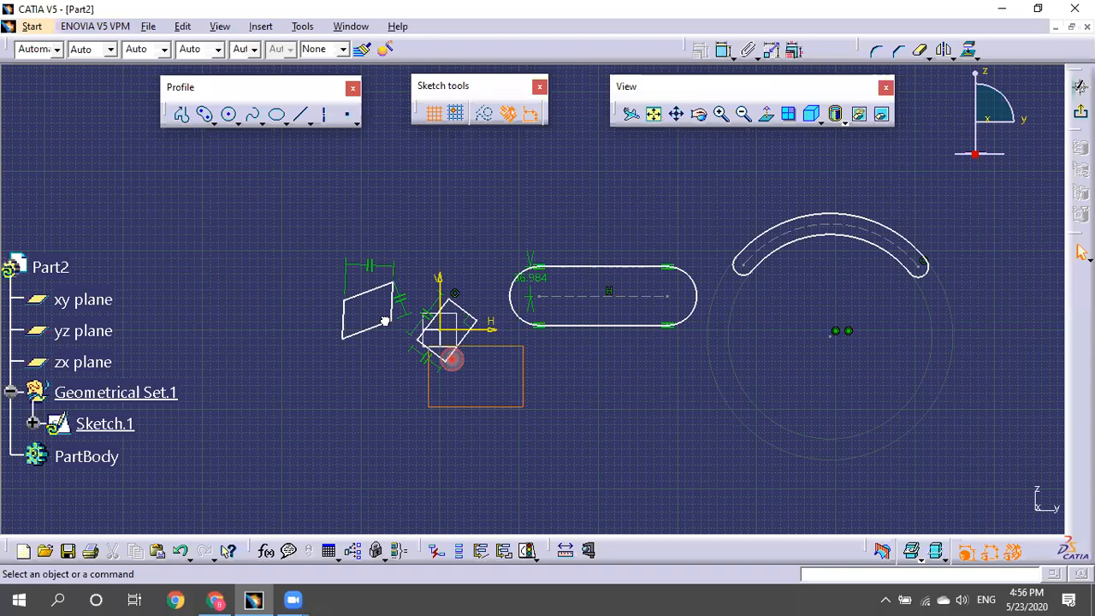
pyautogui.moveTo(451, 360); pyautogui.dragTo(475, 359)
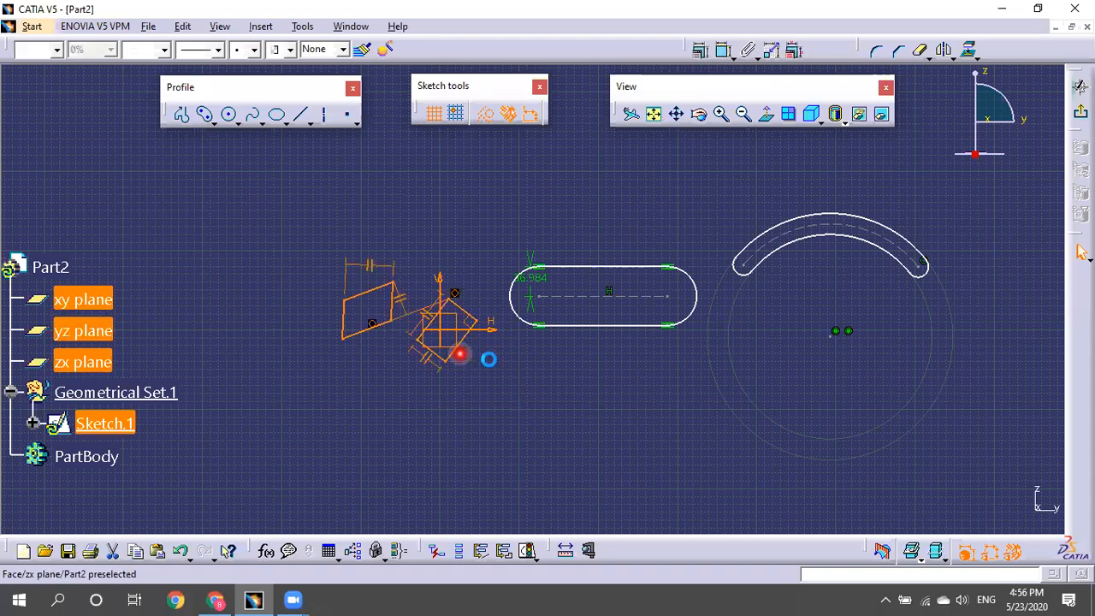
pyautogui.press('Delete')
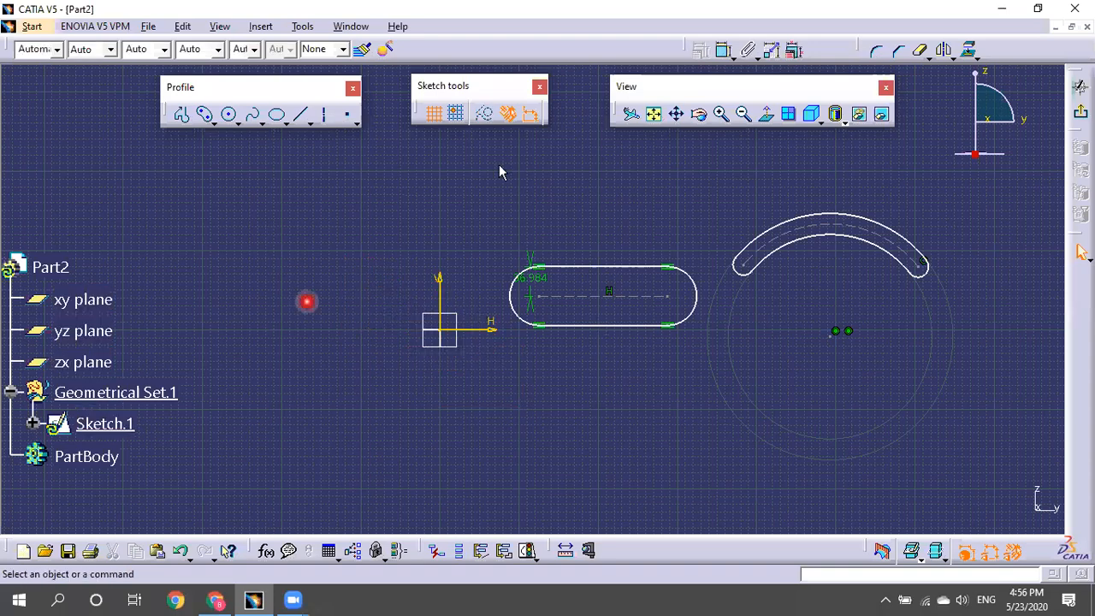
# Delete the curved slot with its construction circle and the remaining straight slot.
pyautogui.moveTo(498, 165); pyautogui.dragTo(814, 397)
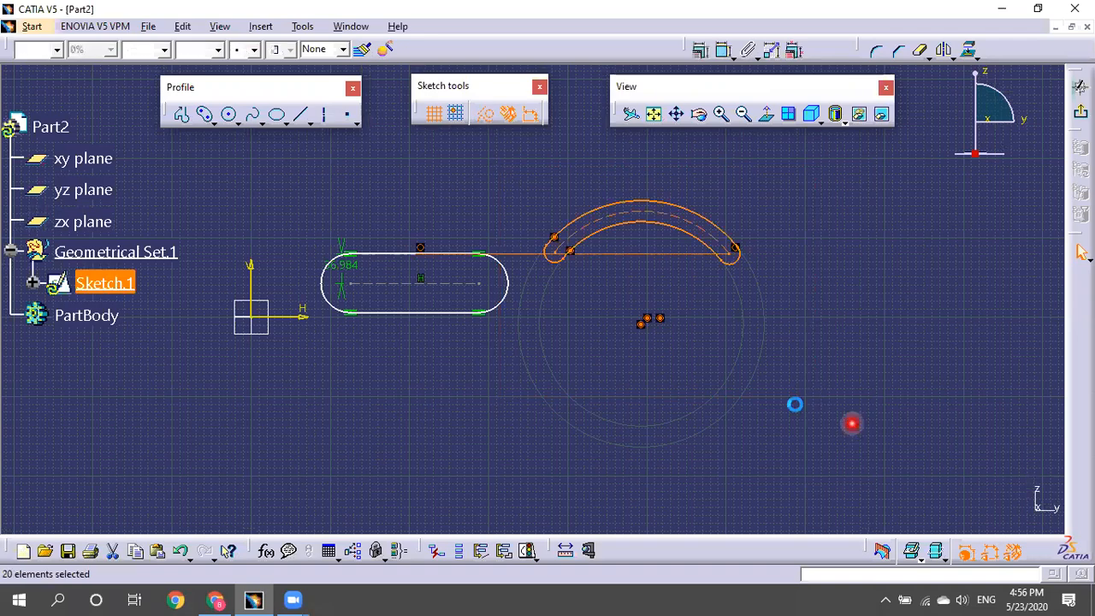
pyautogui.press('Delete')
pyautogui.hotkey('ctrl', 'a')
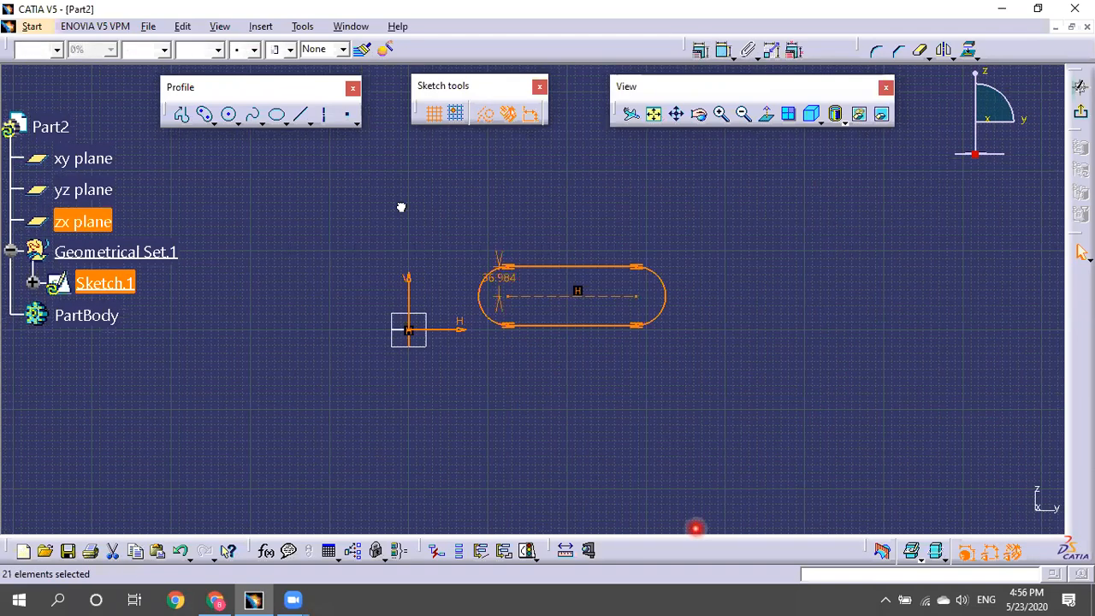
pyautogui.press('Delete')
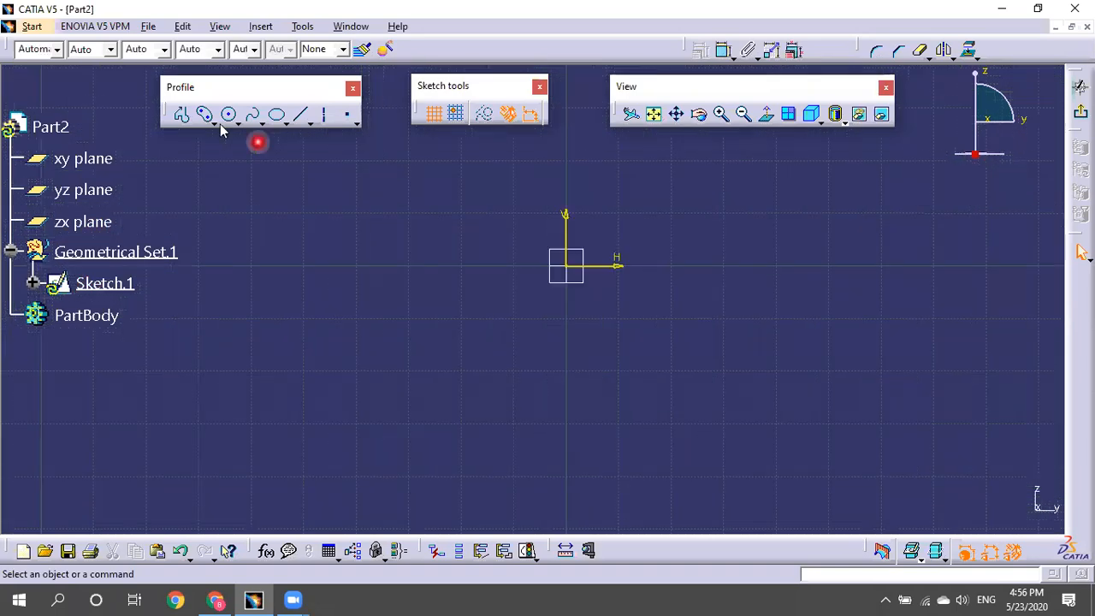
# Draw an elongated hole with both centres on the horizontal axis.
pyautogui.click(284, 250)
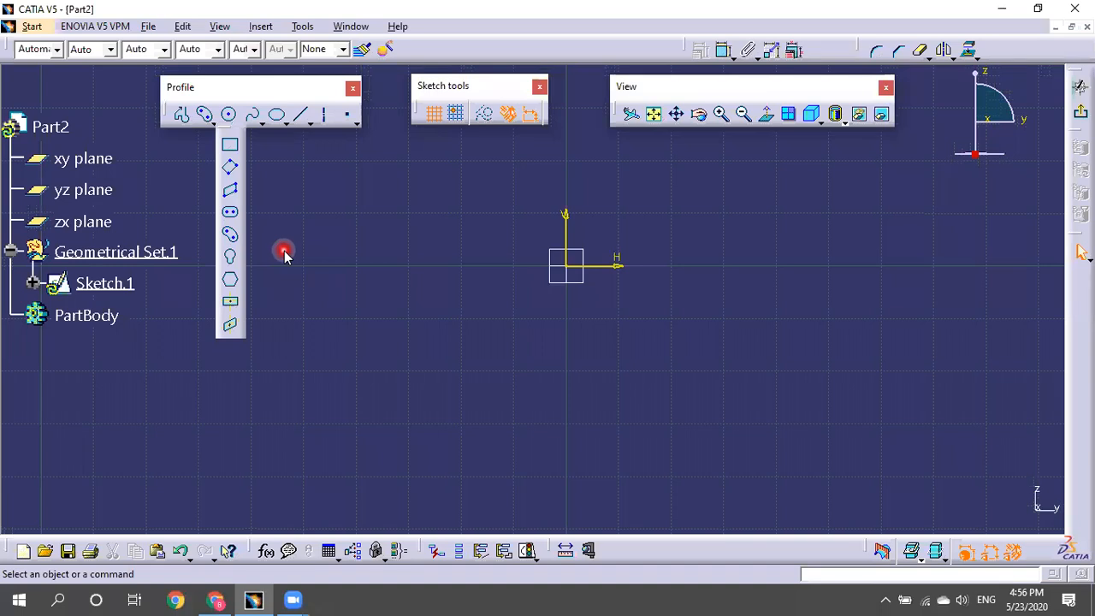
pyautogui.click(229, 212)
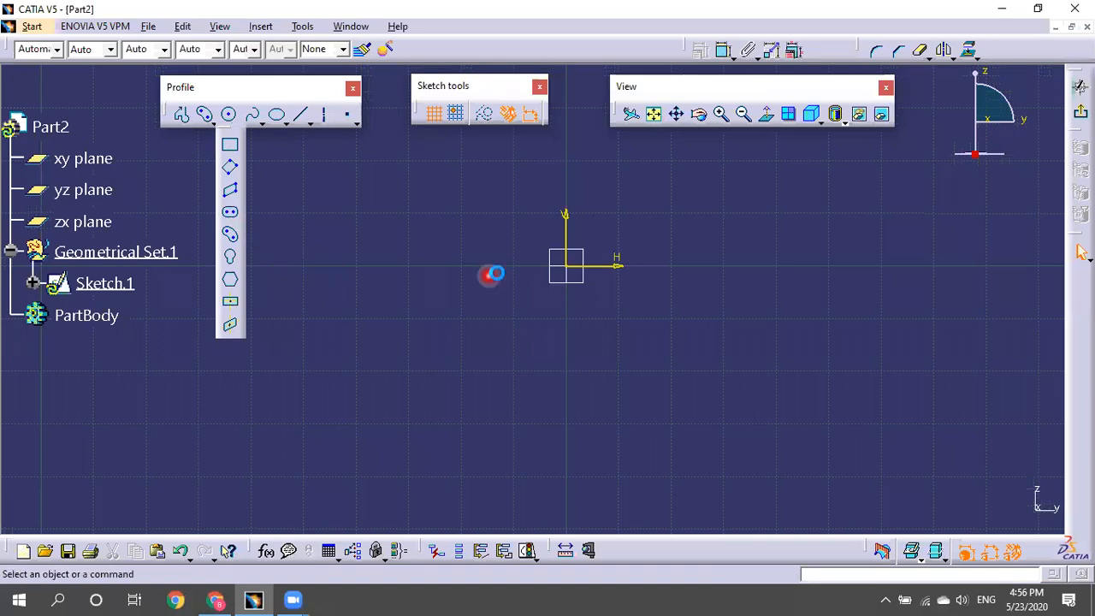
pyautogui.click(360, 266)
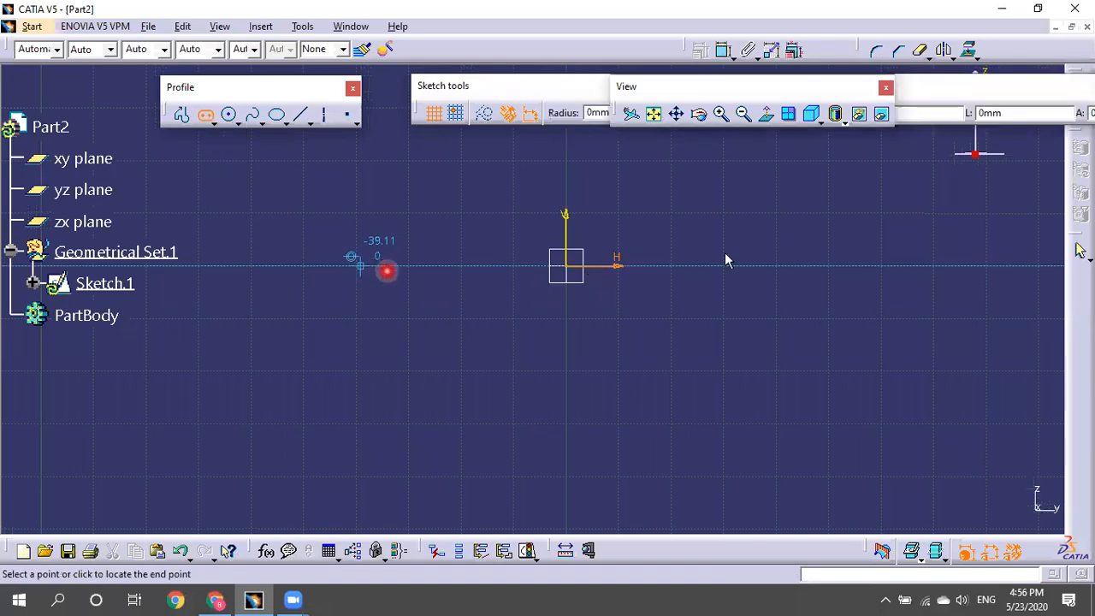
pyautogui.click(834, 268)
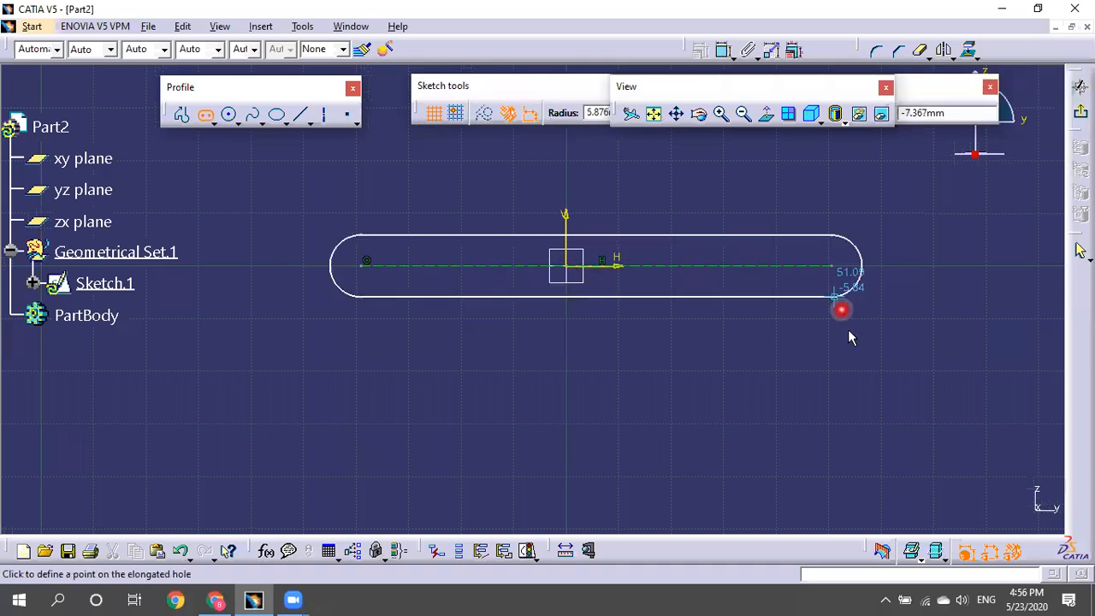
pyautogui.click(852, 351)
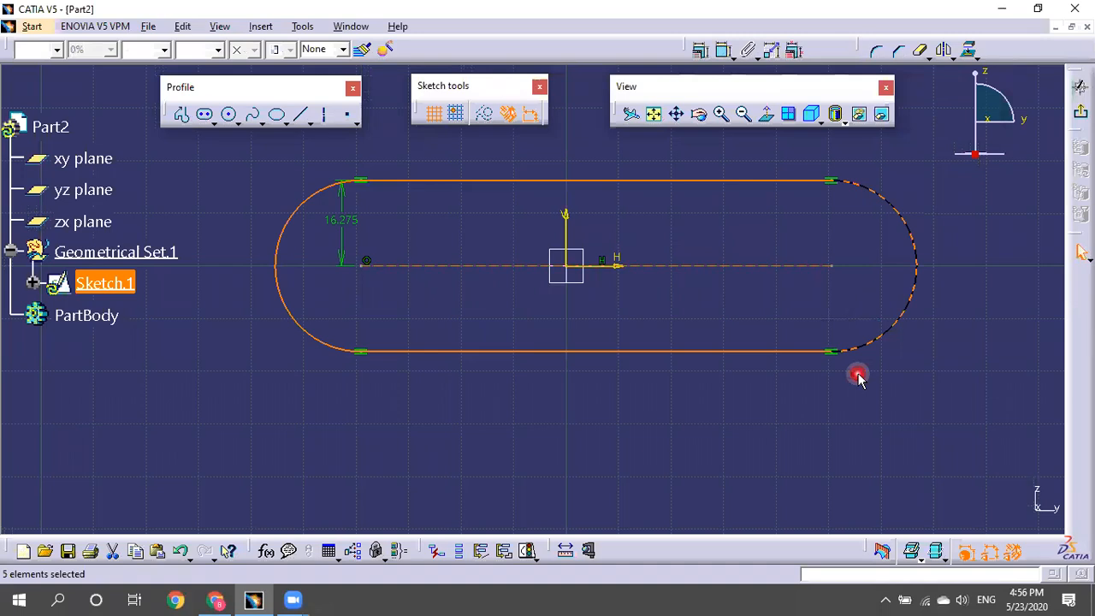
pyautogui.click(858, 379)
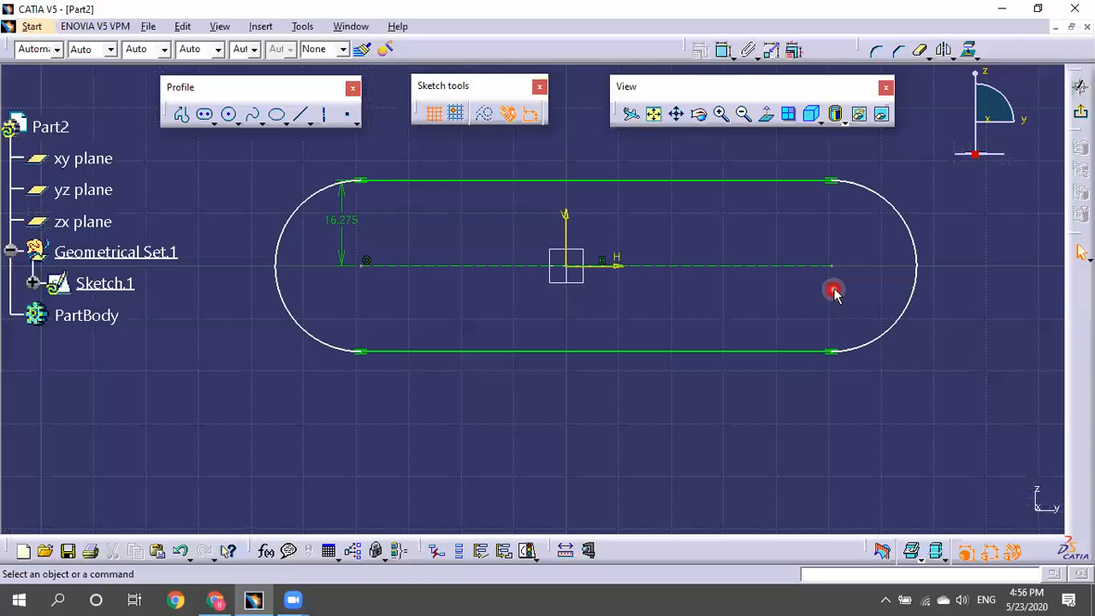
# Set the slot's end radius to 18 and drag its arc centres to stretch it.
pyautogui.doubleClick(343, 220)
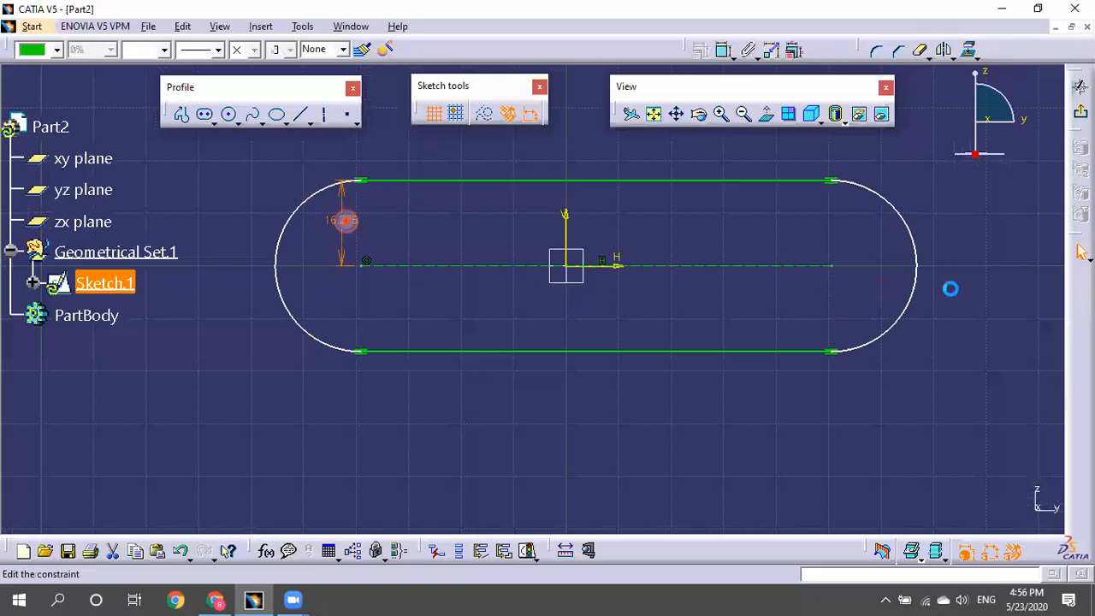
pyautogui.write('18')
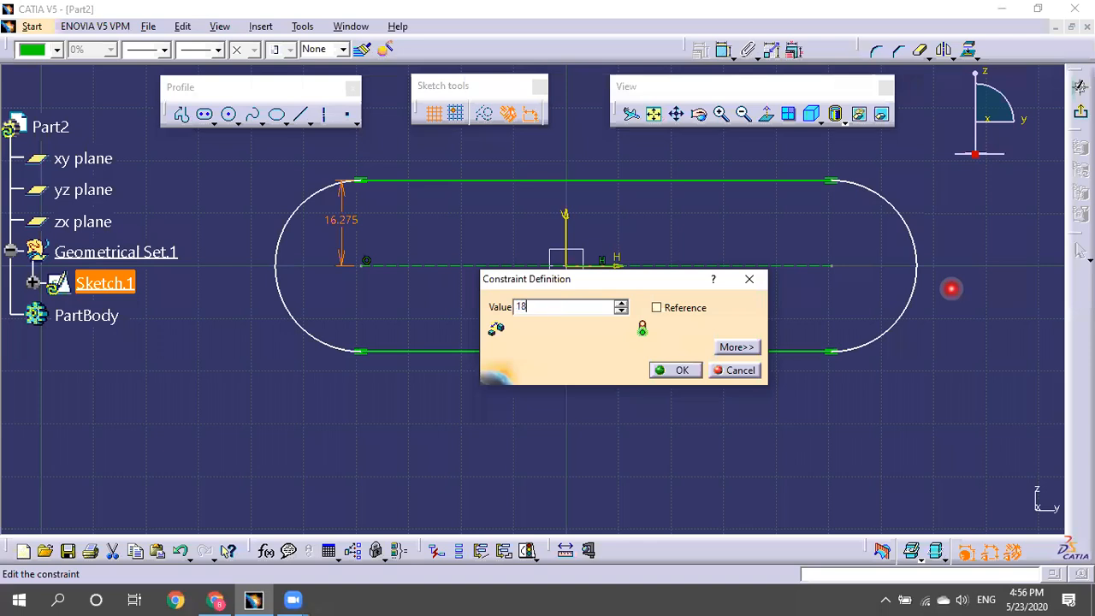
pyautogui.press('Return')
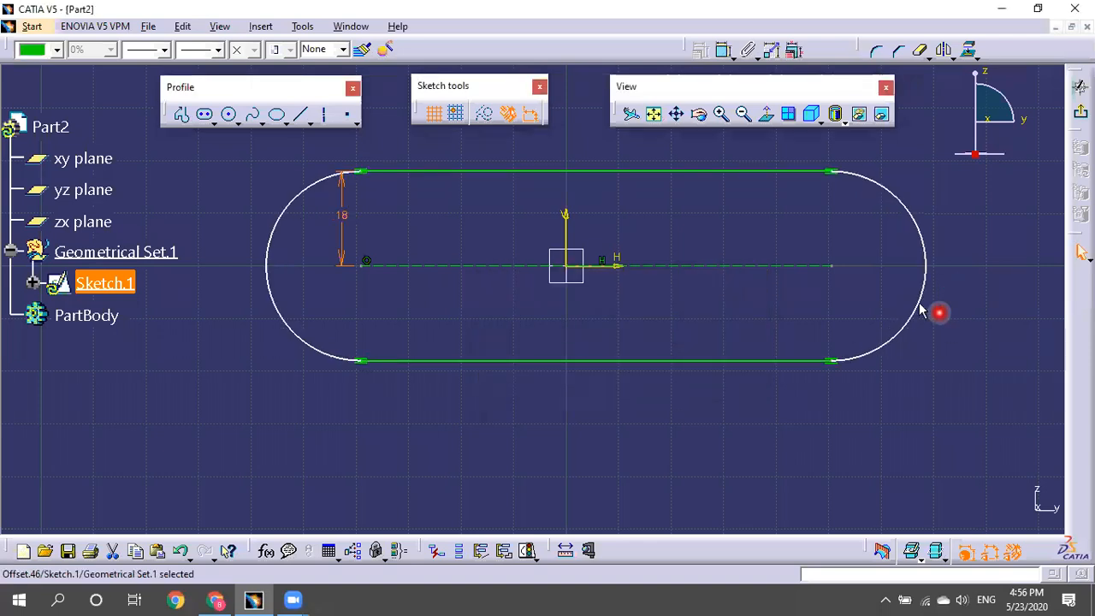
pyautogui.click(825, 264)
pyautogui.moveTo(825, 264); pyautogui.dragTo(876, 265)
pyautogui.moveTo(353, 283); pyautogui.dragTo(320, 288)
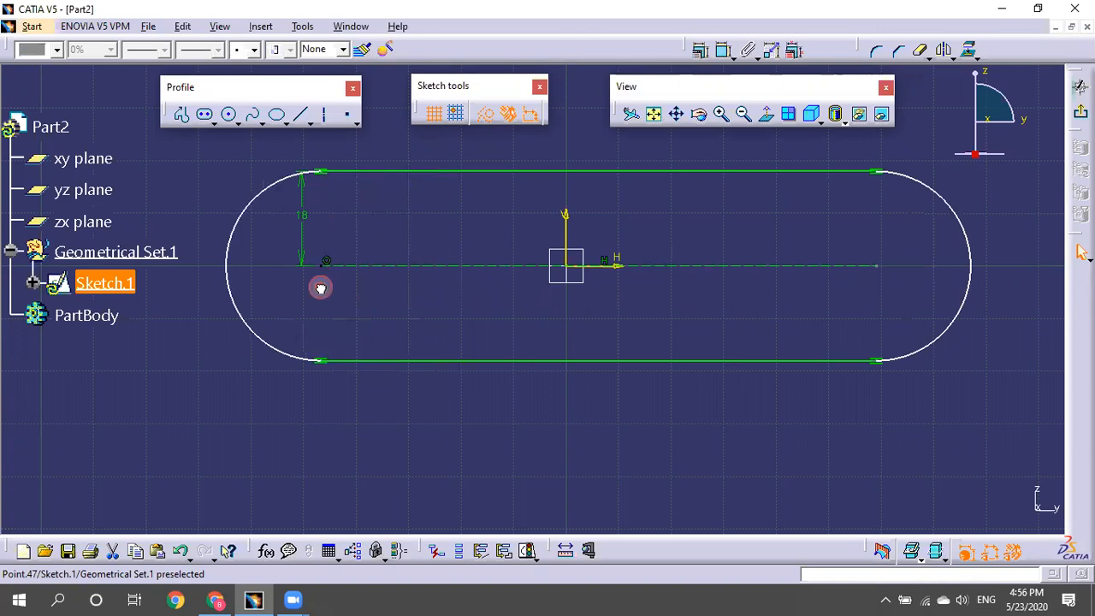
# Dimension the slot's centre line and set its length to 100.
pyautogui.click(722, 53)
pyautogui.click(718, 231)
pyautogui.click(677, 371)
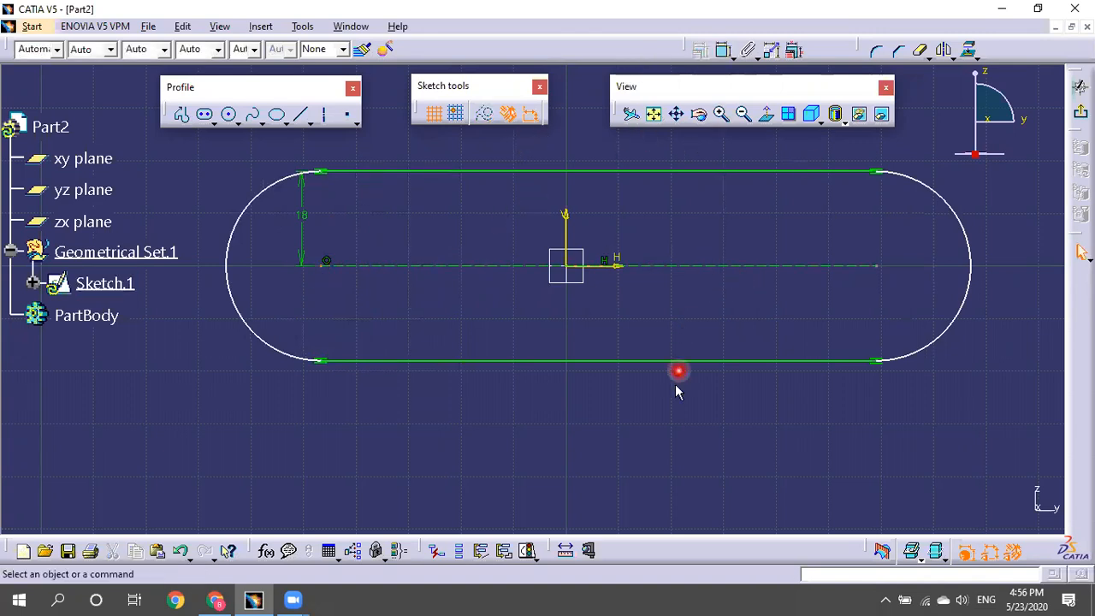
pyautogui.click(724, 49)
pyautogui.click(682, 272)
pyautogui.click(631, 412)
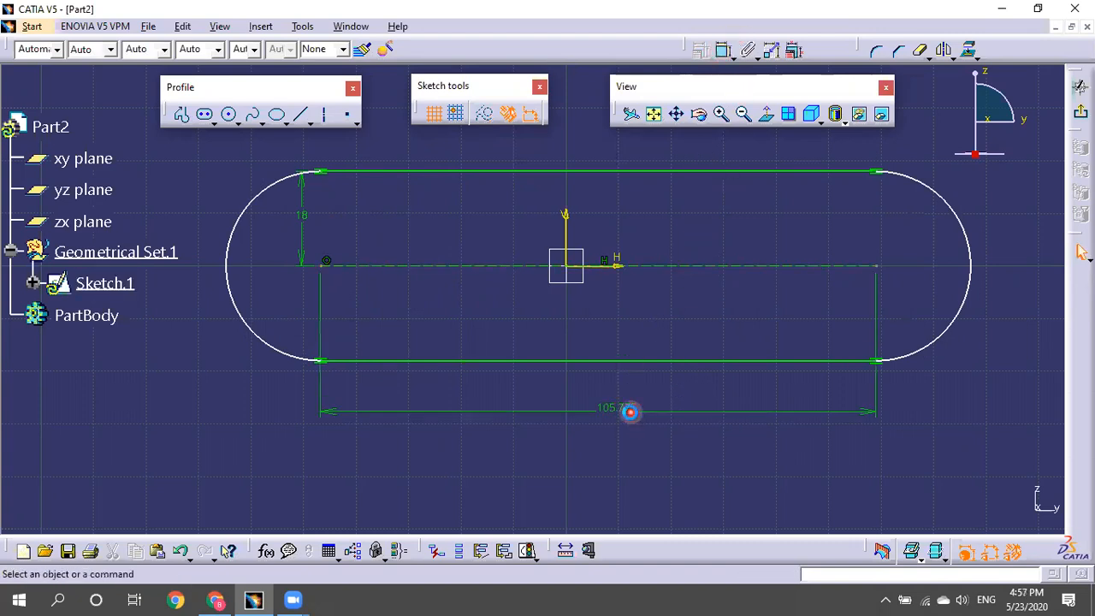
pyautogui.doubleClick(630, 410)
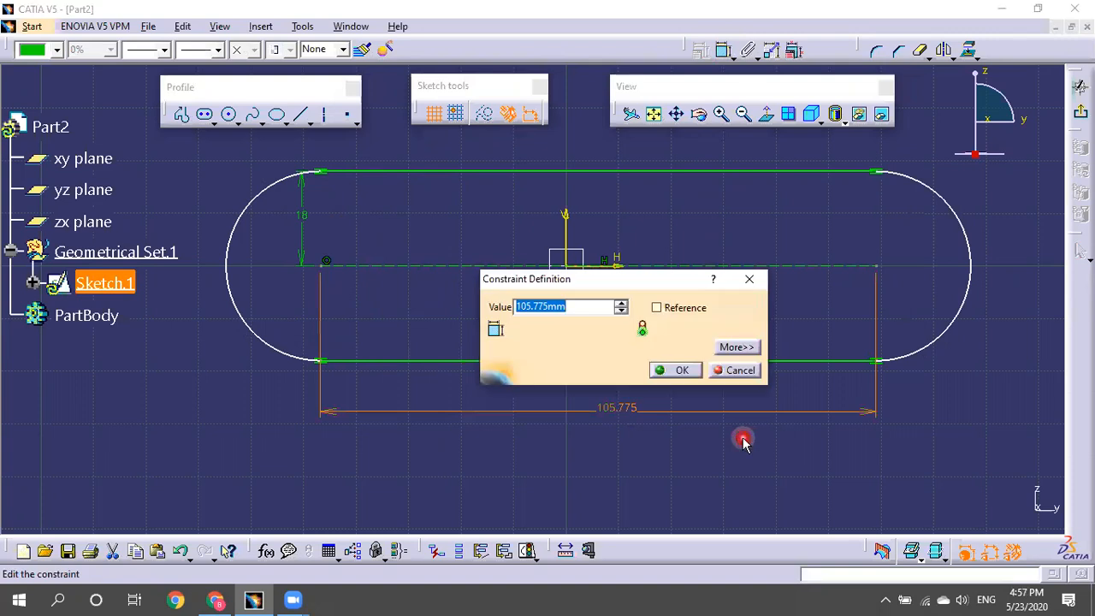
pyautogui.write('100')
pyautogui.click(684, 370)
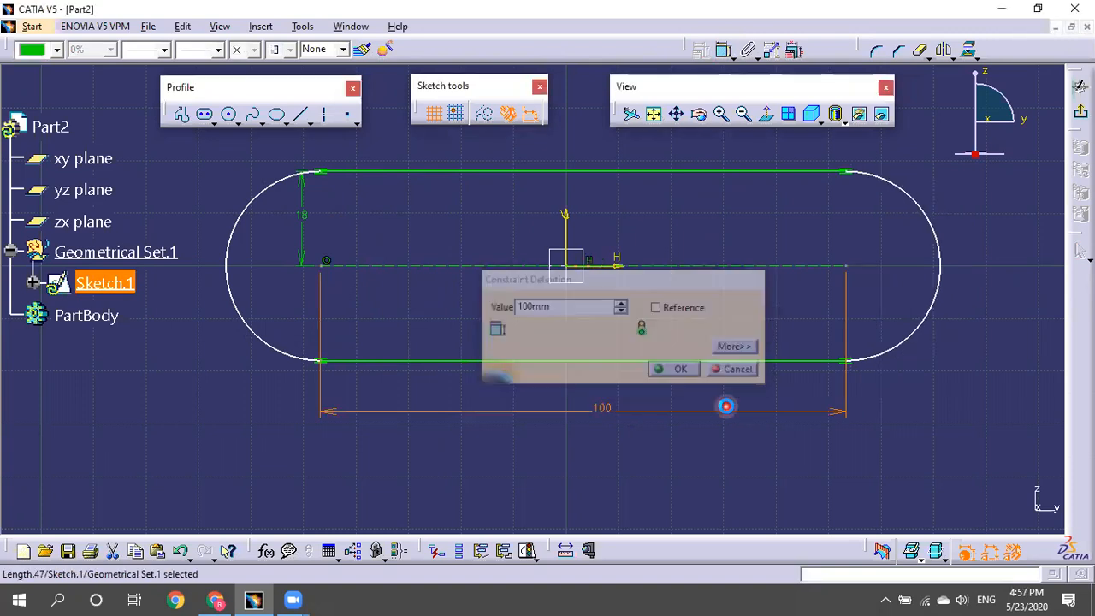
pyautogui.click(859, 509)
# Drag the whole slot to the right and pan the view.
pyautogui.moveTo(329, 272); pyautogui.dragTo(293, 293)
pyautogui.moveTo(214, 321); pyautogui.dragTo(351, 325, button='middle')
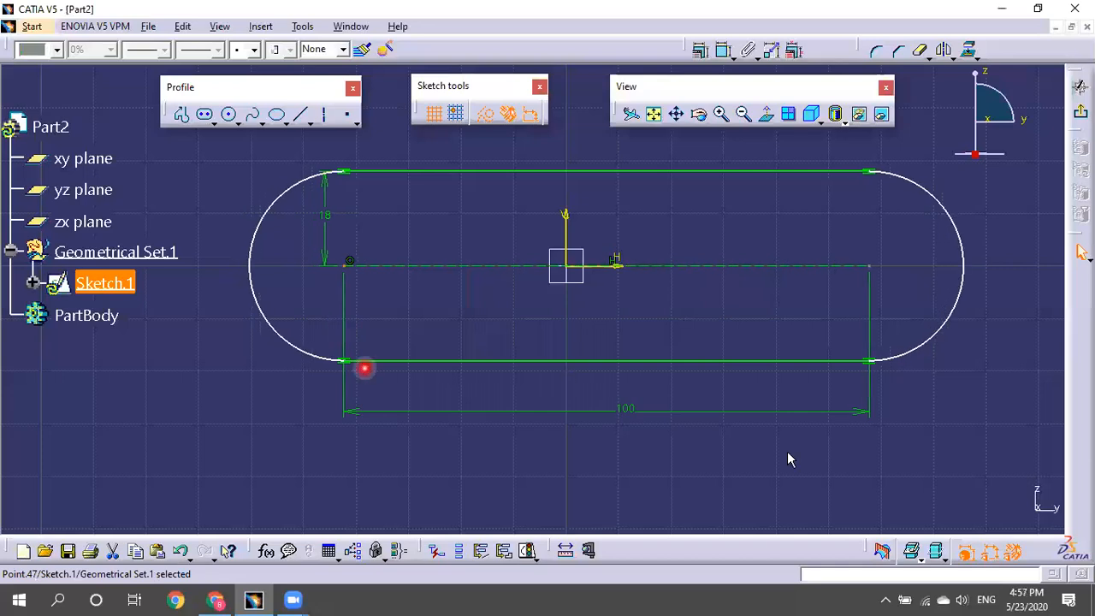
pyautogui.click(840, 453)
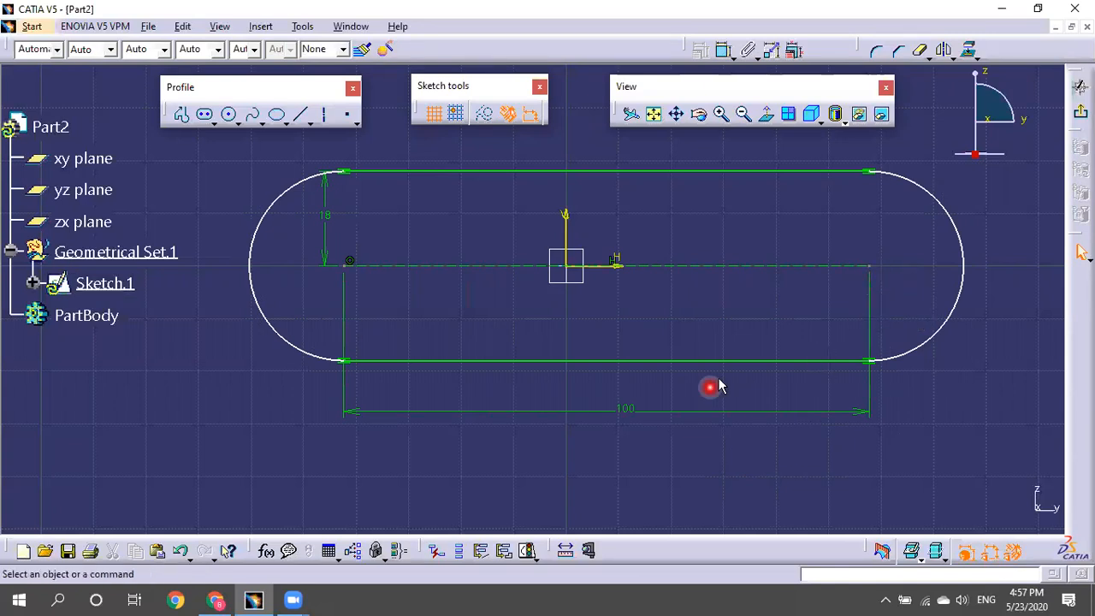
# Add a 50 mm offset from the vertical axis to the slot's right centre.
pyautogui.click(723, 52)
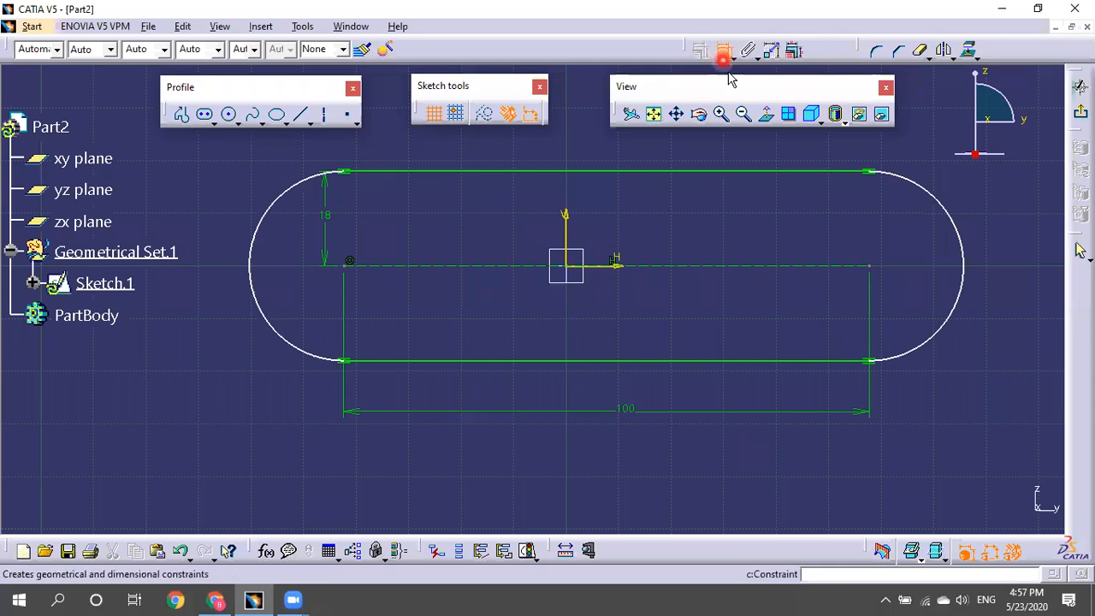
pyautogui.click(870, 265)
pyautogui.click(565, 233)
pyautogui.click(709, 229)
pyautogui.doubleClick(710, 228)
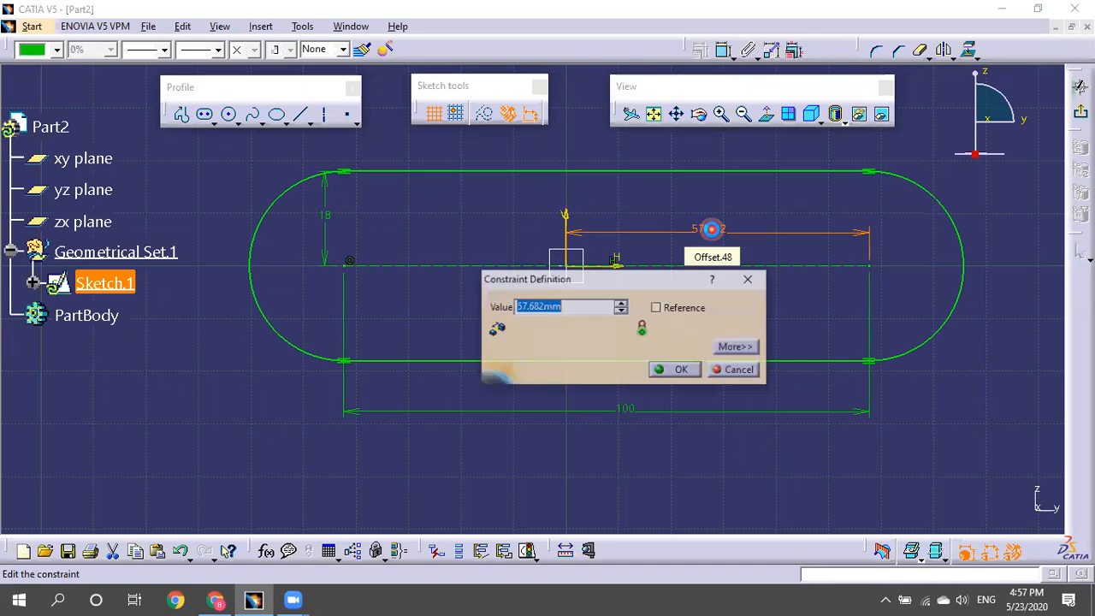
pyautogui.write('50')
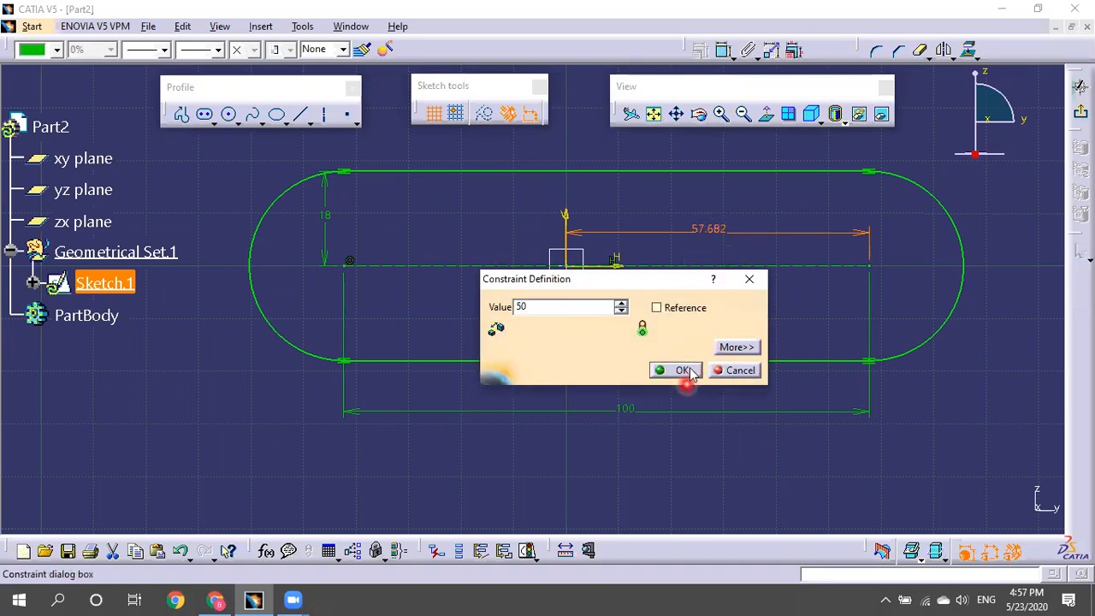
pyautogui.click(682, 370)
pyautogui.click(836, 349)
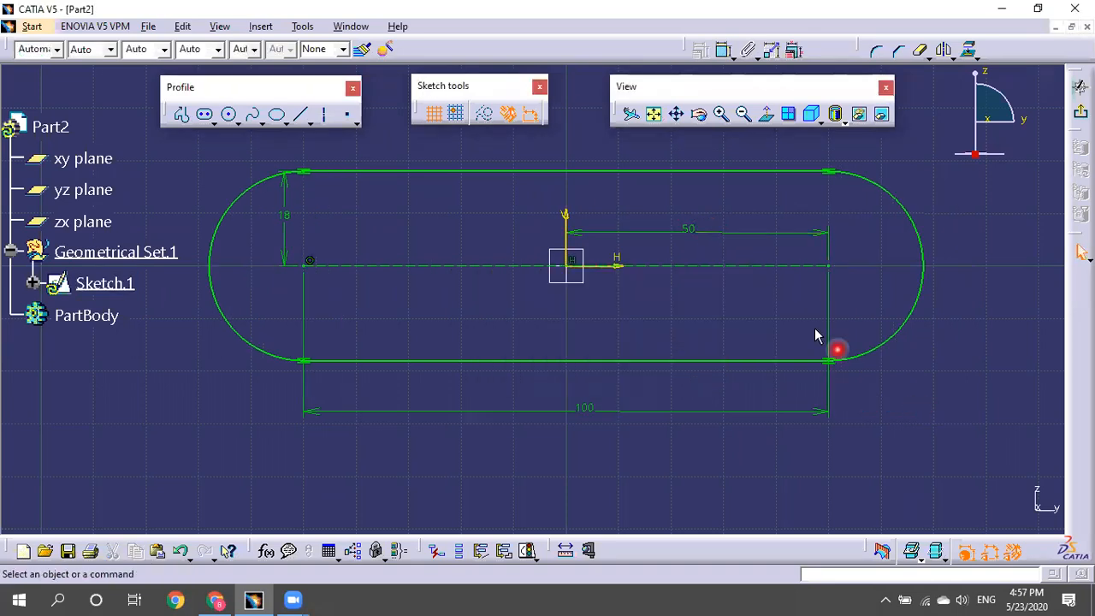
# Change that offset to 55, then delete the offset dimension.
pyautogui.click(697, 230)
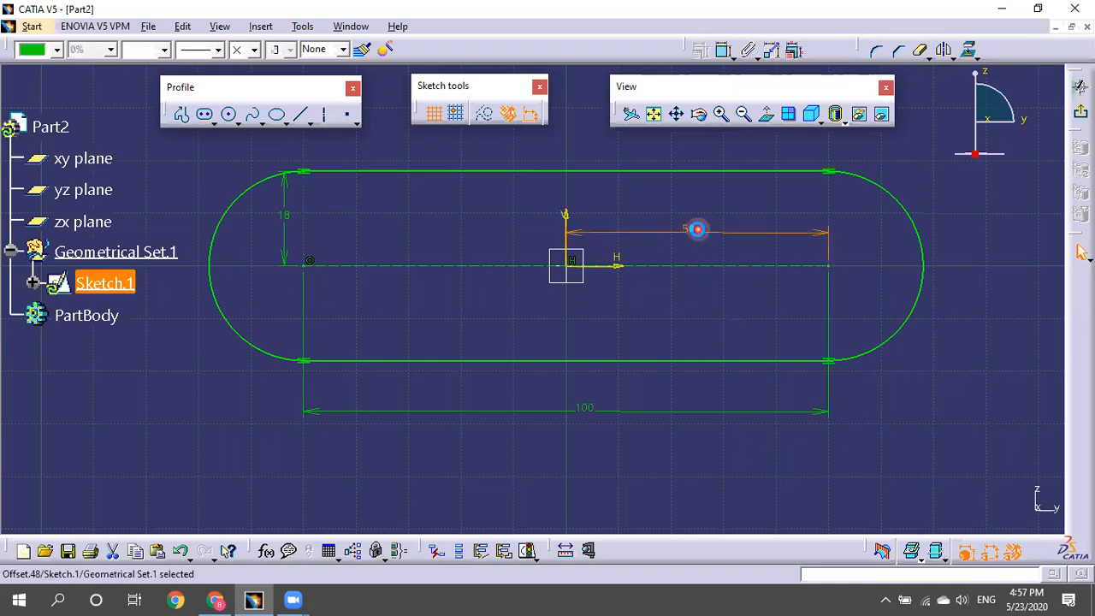
pyautogui.doubleClick(697, 229)
pyautogui.write('50')
pyautogui.click(684, 370)
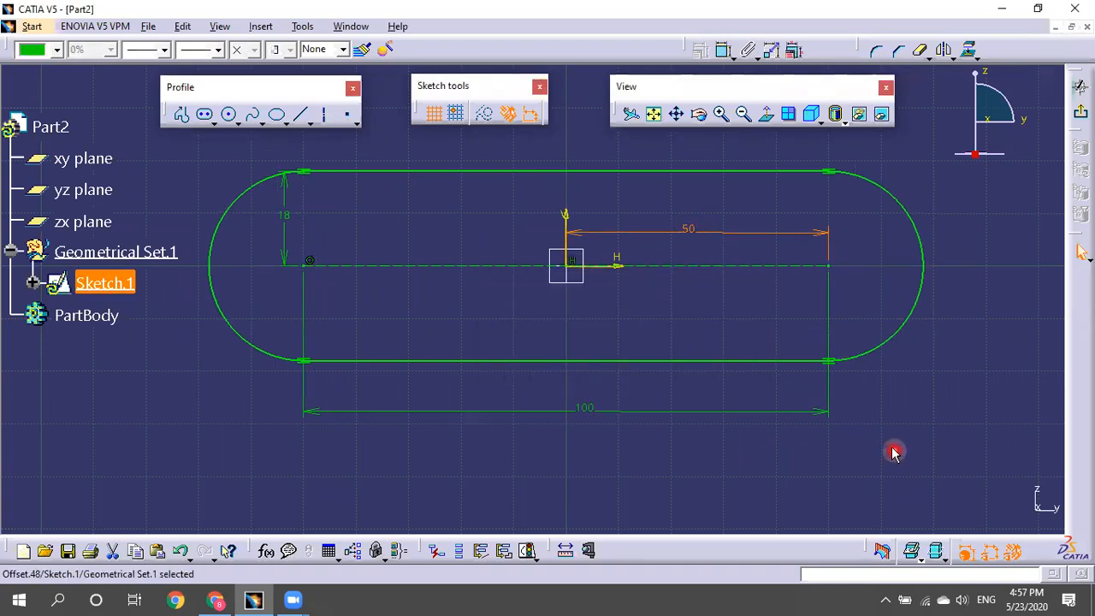
pyautogui.doubleClick(692, 228)
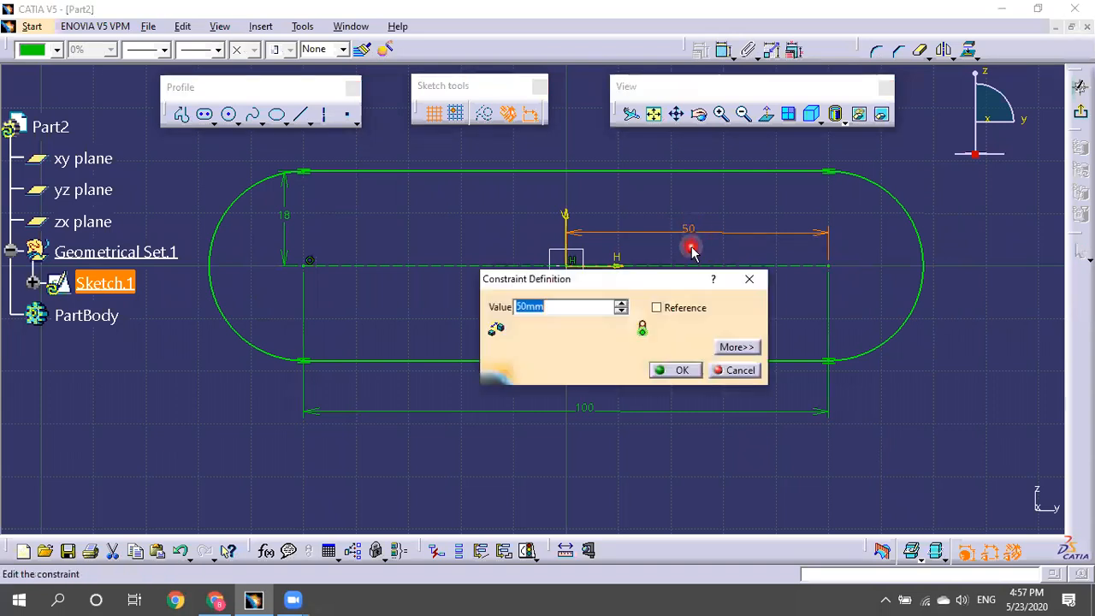
pyautogui.write('55')
pyautogui.click(664, 371)
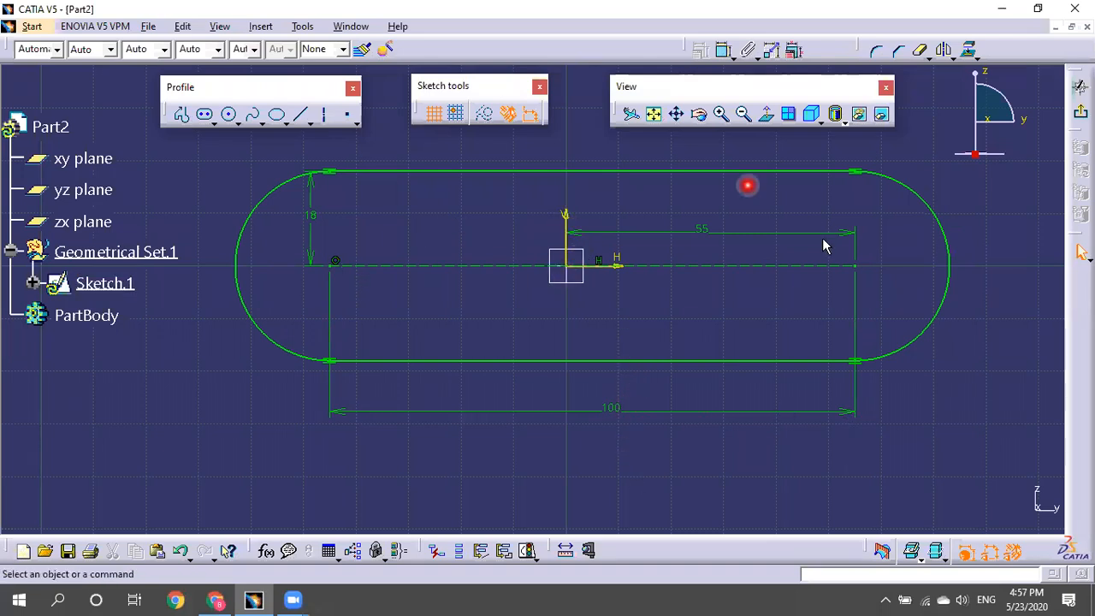
pyautogui.click(711, 232)
pyautogui.press('Delete')
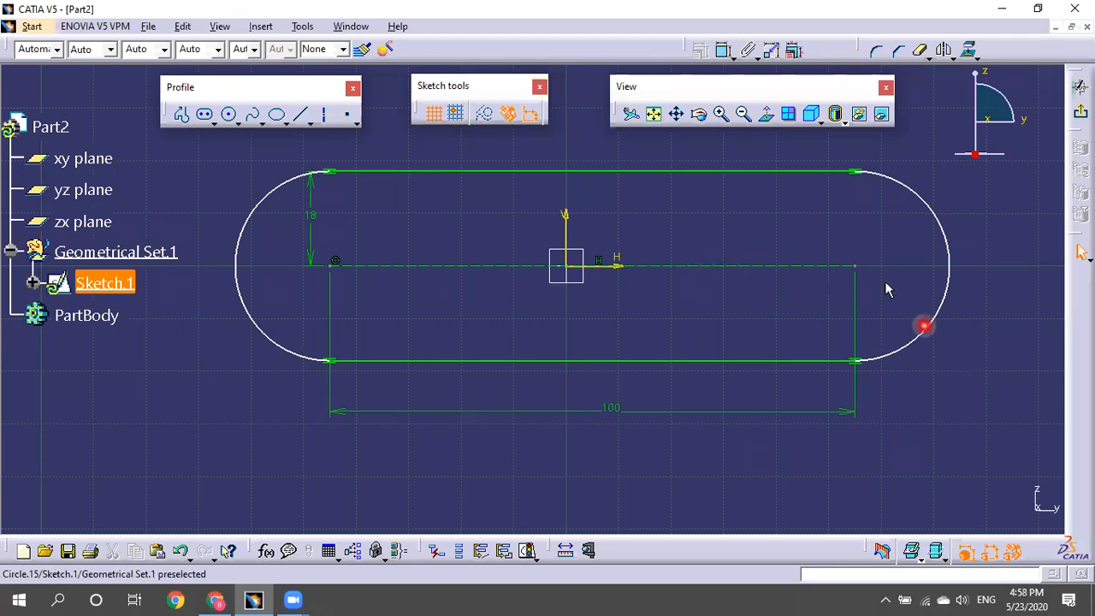
# Constrain both slot arc centres symmetric about the vertical axis.
pyautogui.click(856, 266)
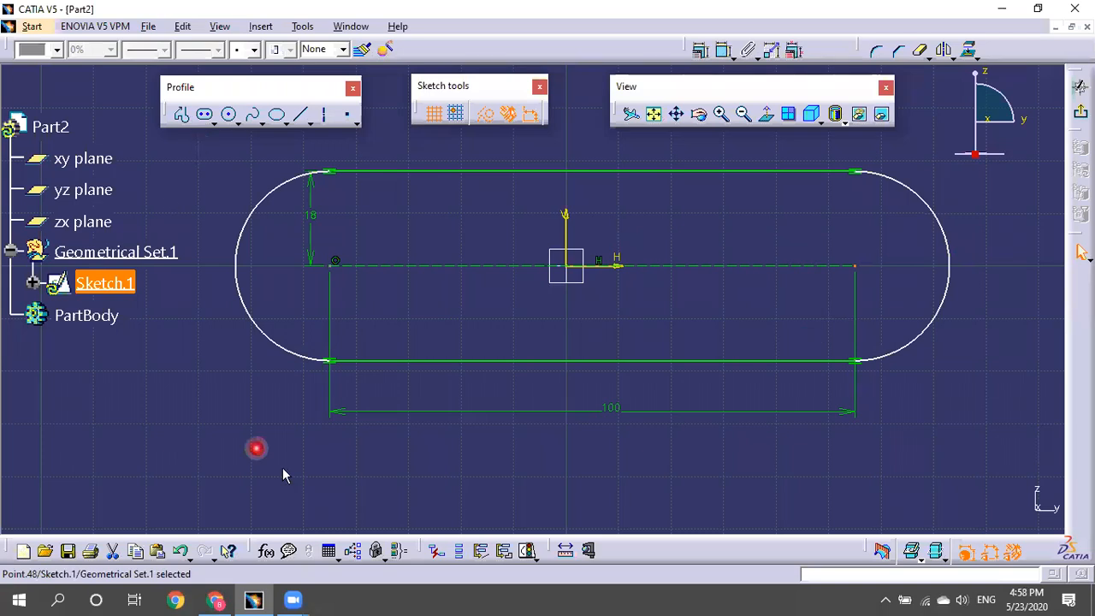
pyautogui.click(334, 272)
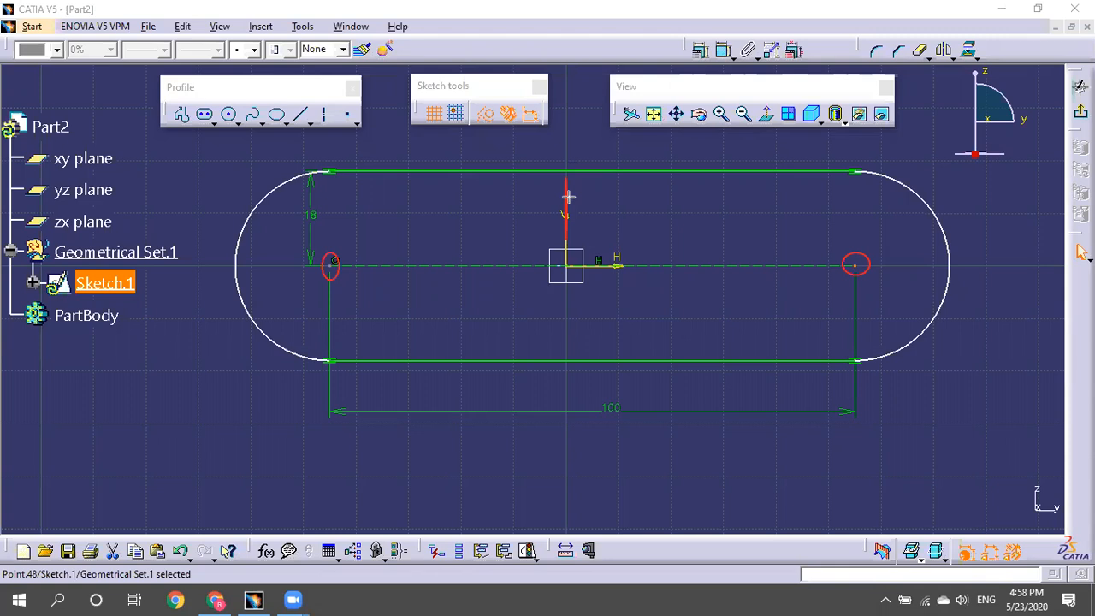
pyautogui.click(331, 265)
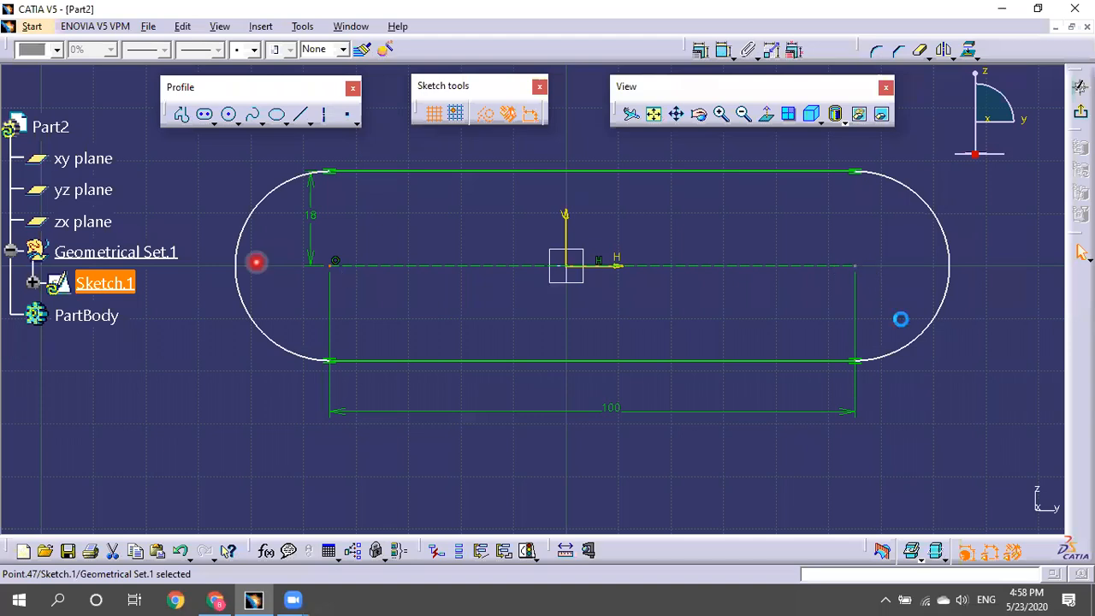
pyautogui.click(855, 265)
pyautogui.keyDown('ctrl'); pyautogui.click(311, 279); pyautogui.keyUp('ctrl')
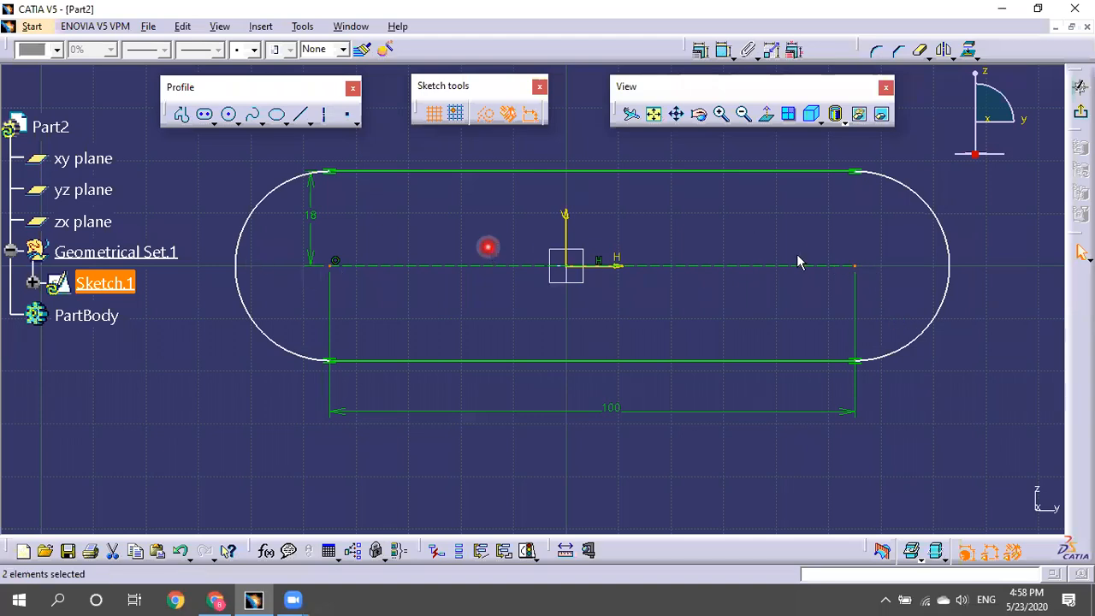
pyautogui.keyDown('ctrl'); pyautogui.click(566, 224); pyautogui.keyUp('ctrl')
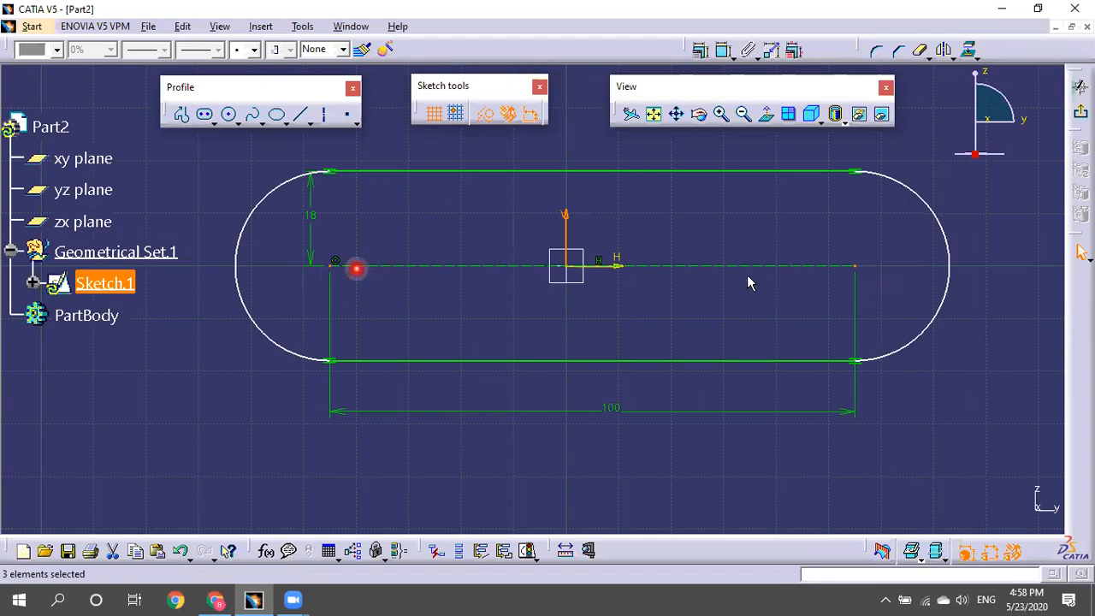
pyautogui.click(701, 49)
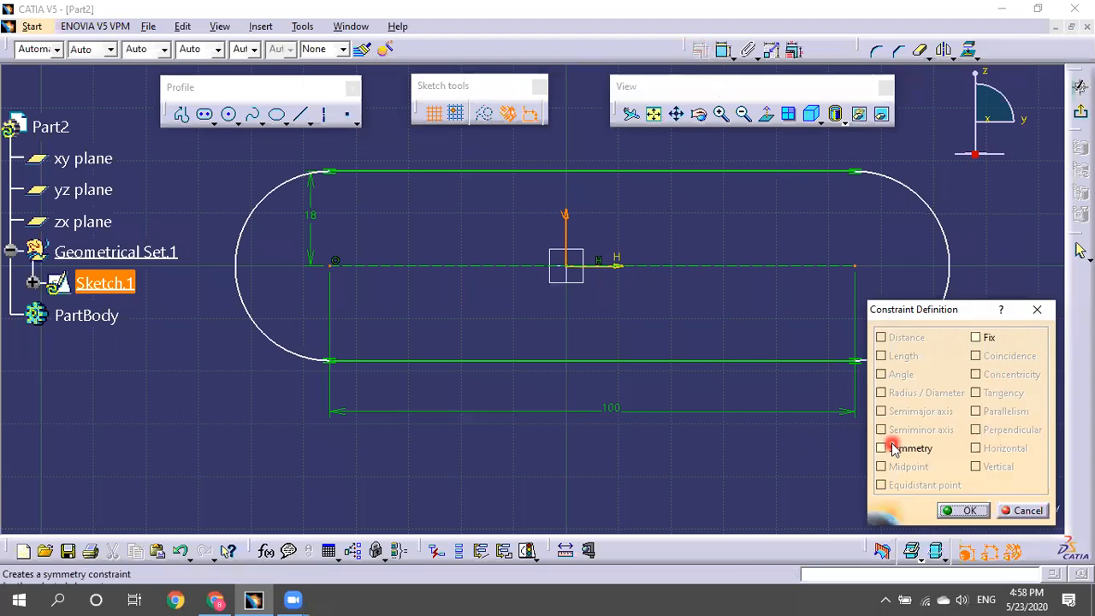
pyautogui.moveTo(974, 317); pyautogui.dragTo(1001, 157)
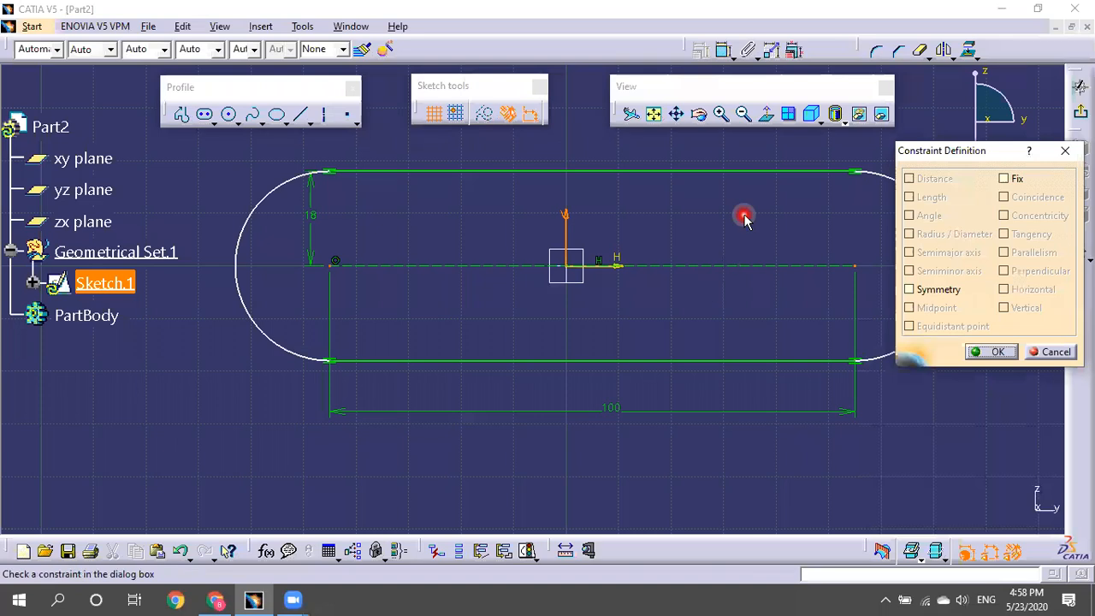
pyautogui.moveTo(741, 215); pyautogui.dragTo(664, 217, button='middle')
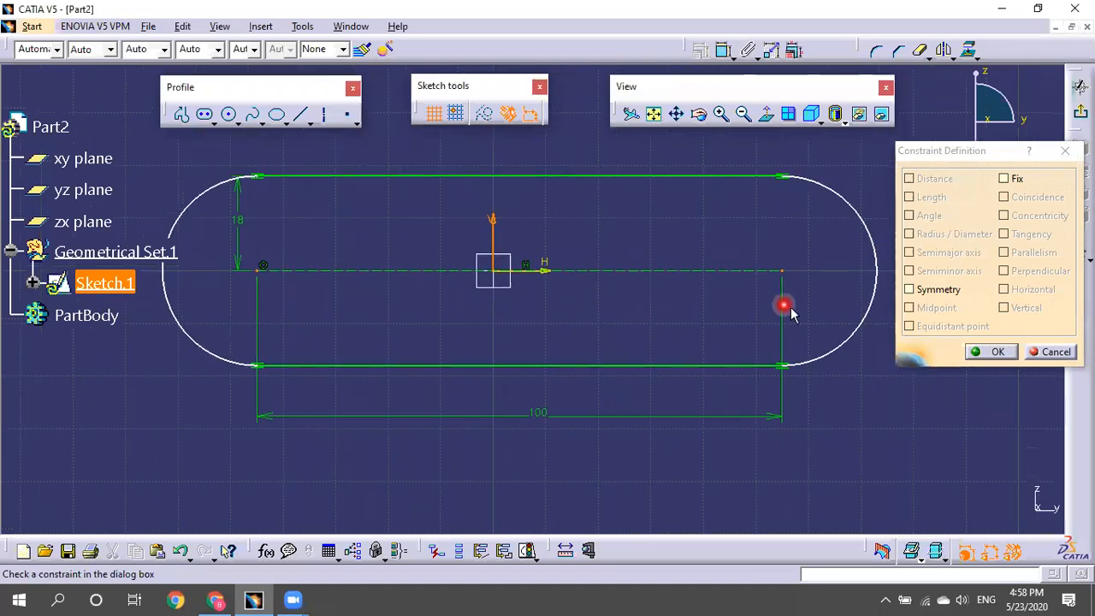
pyautogui.click(940, 291)
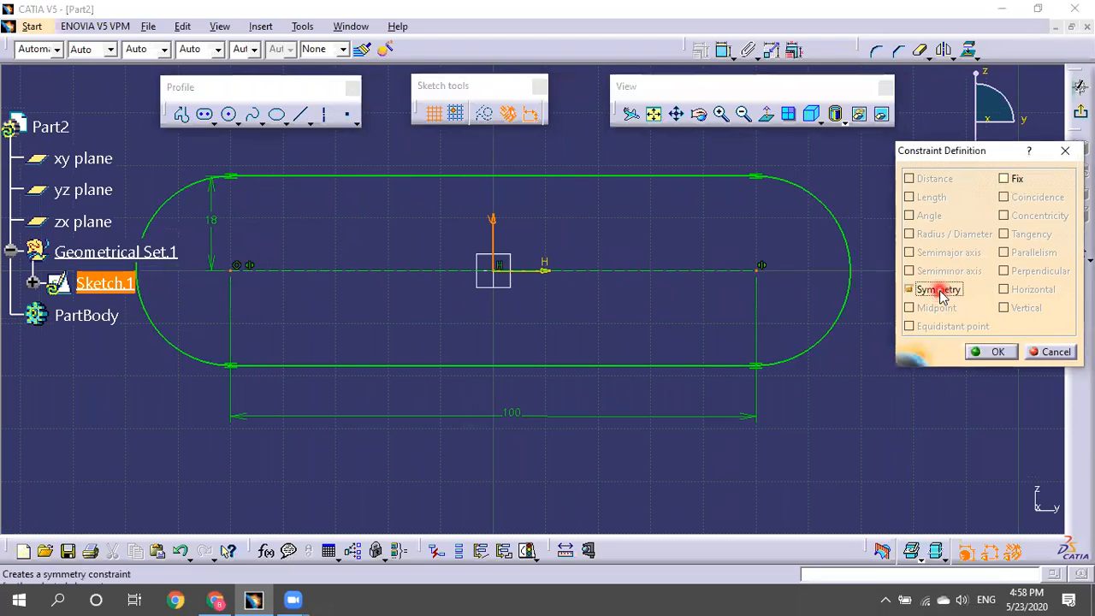
pyautogui.click(992, 351)
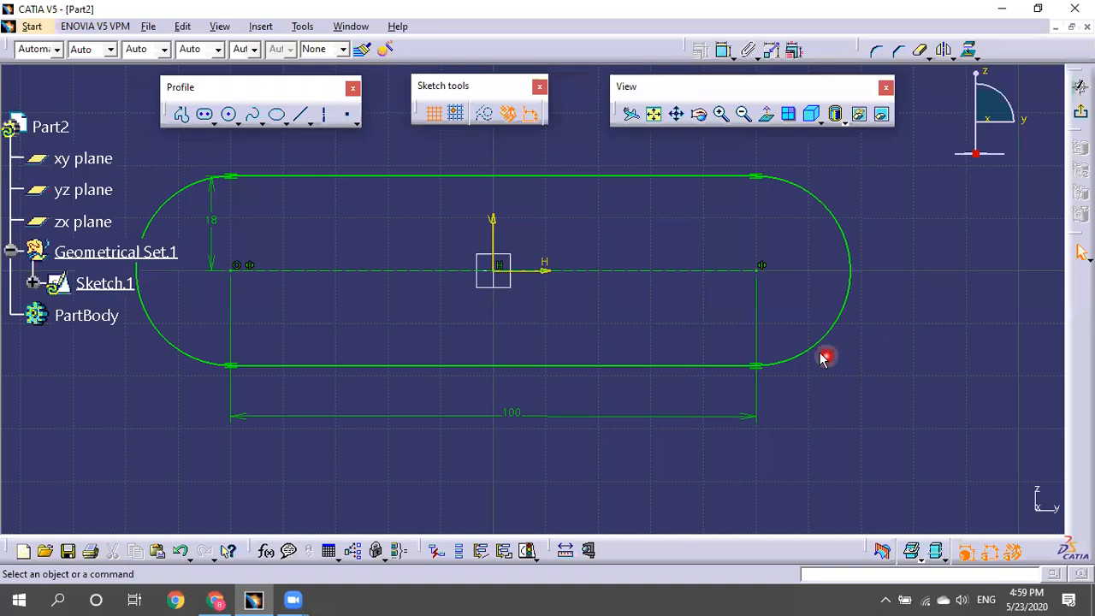
# Set the slot length to 500, then delete that length dimension.
pyautogui.doubleClick(514, 415)
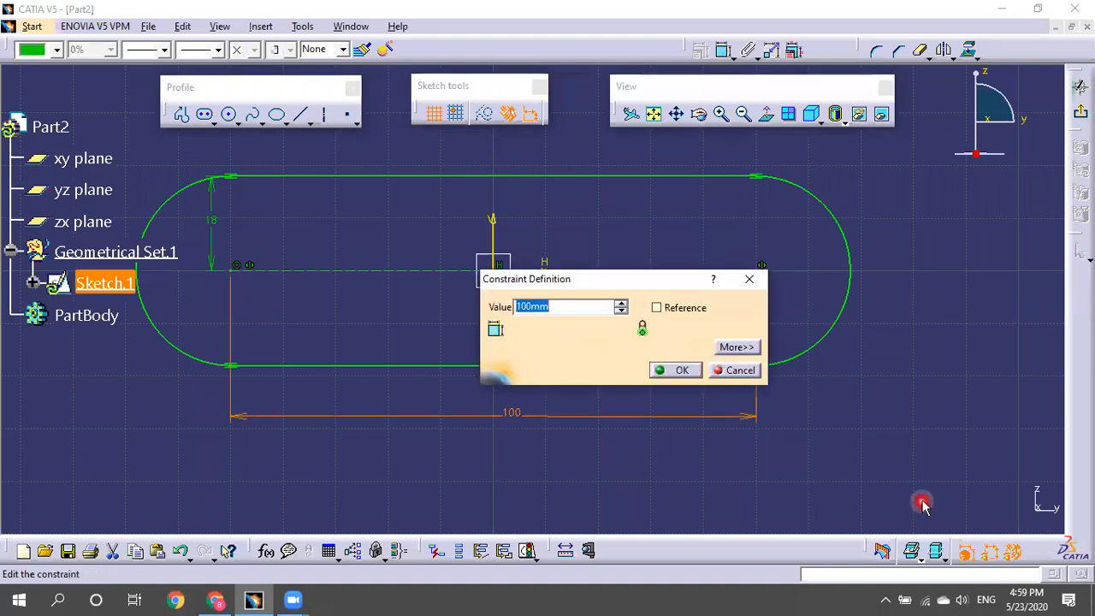
pyautogui.write('500')
pyautogui.click(684, 371)
pyautogui.moveTo(811, 336)
pyautogui.mouseDown(button='middle')
pyautogui.moveTo(904, 474)
pyautogui.moveTo(858, 413)
pyautogui.mouseUp(button='middle')
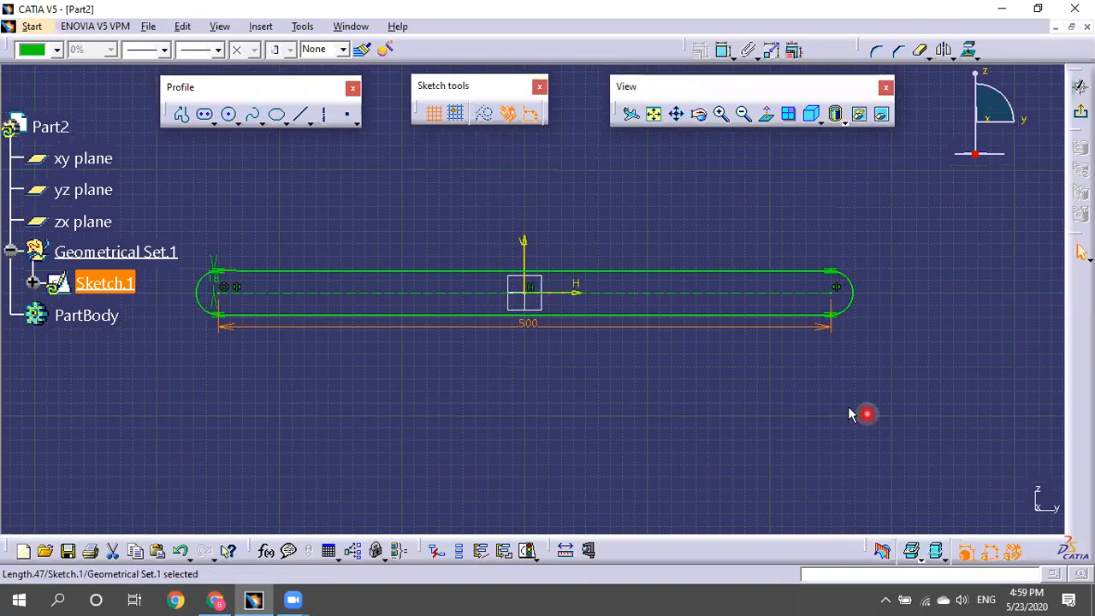
pyautogui.press('Delete')
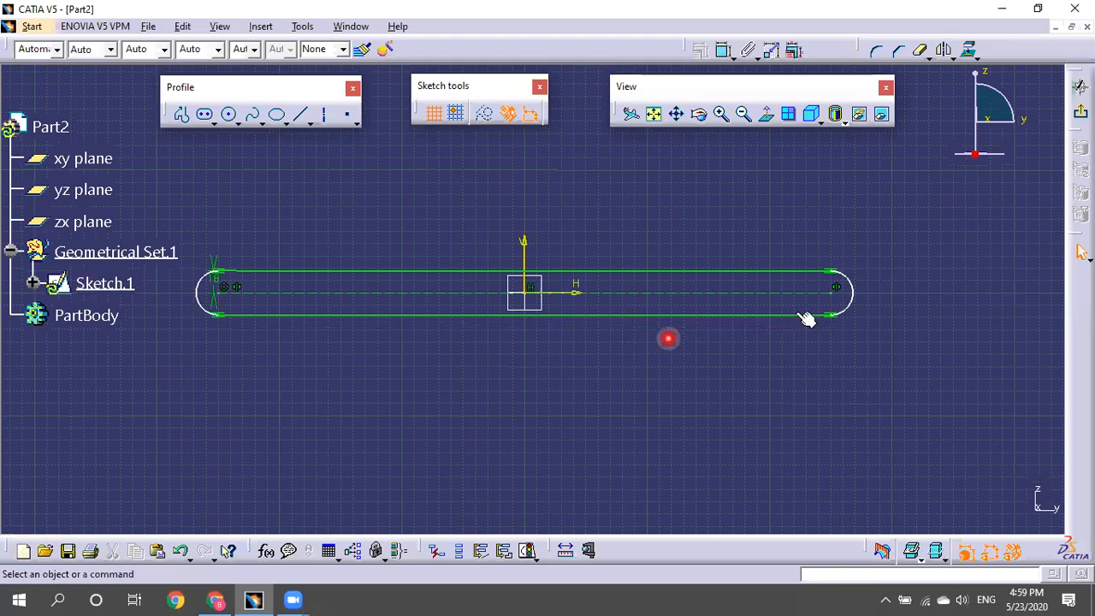
# Drag the slot's right end outward and back to test stretching.
pyautogui.moveTo(825, 293)
pyautogui.mouseDown(button='middle')
pyautogui.moveTo(621, 300)
pyautogui.moveTo(677, 310)
pyautogui.moveTo(691, 349)
pyautogui.moveTo(981, 293)
pyautogui.moveTo(1027, 370)
pyautogui.moveTo(865, 293)
pyautogui.moveTo(656, 290)
pyautogui.mouseUp(button='middle')
pyautogui.moveTo(561, 285); pyautogui.dragTo(709, 342)
pyautogui.click(708, 279)
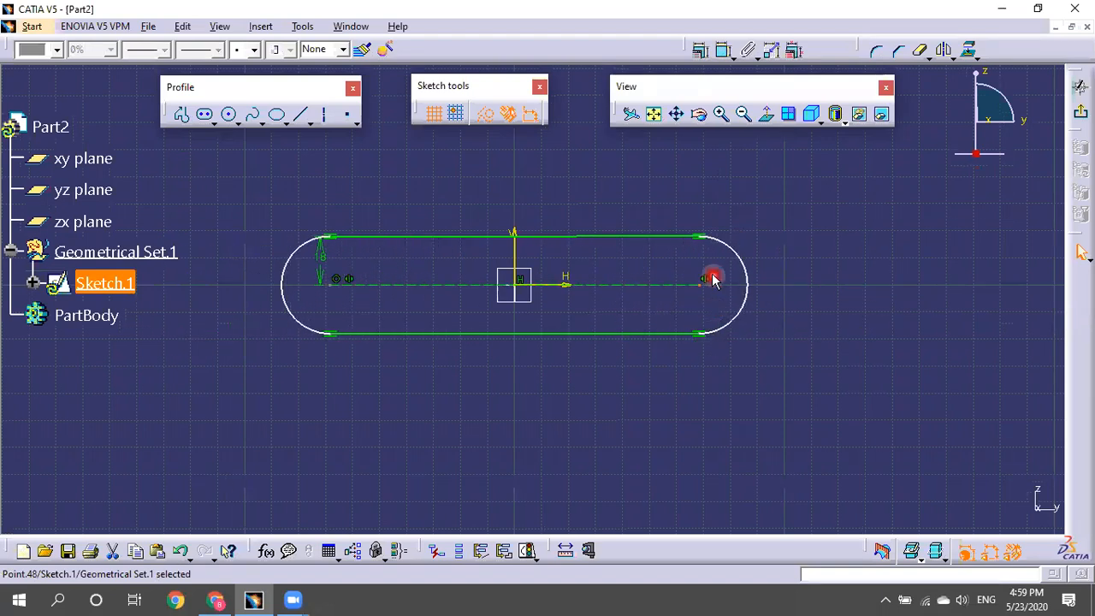
pyautogui.click(777, 312)
pyautogui.click(702, 322)
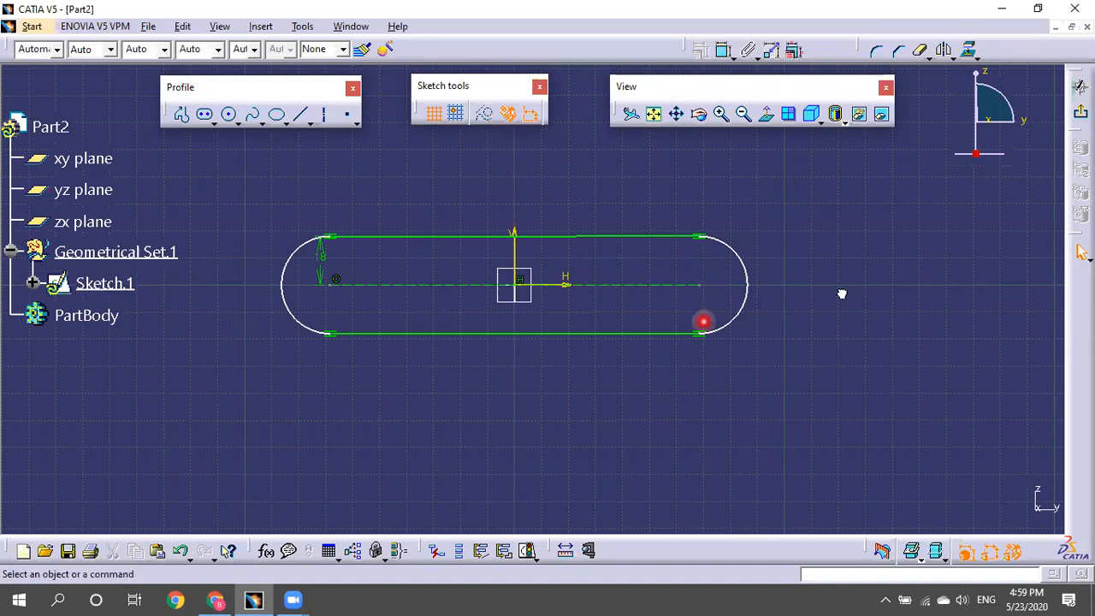
pyautogui.moveTo(664, 308); pyautogui.dragTo(835, 291)
pyautogui.moveTo(920, 319); pyautogui.dragTo(794, 283)
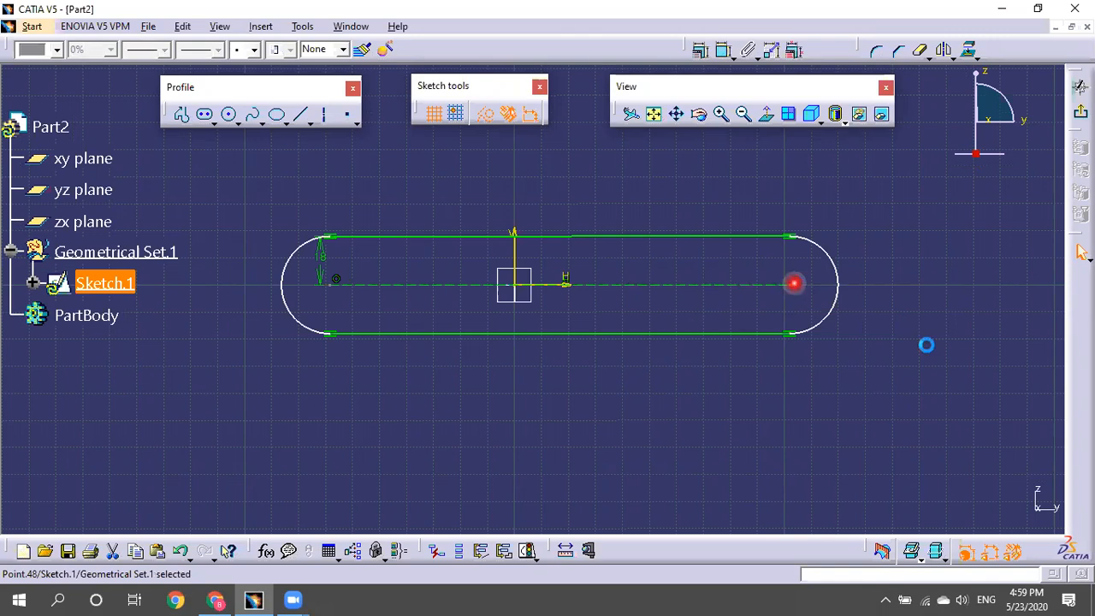
# Make both slot end centres symmetric about the vertical axis.
pyautogui.click(353, 288)
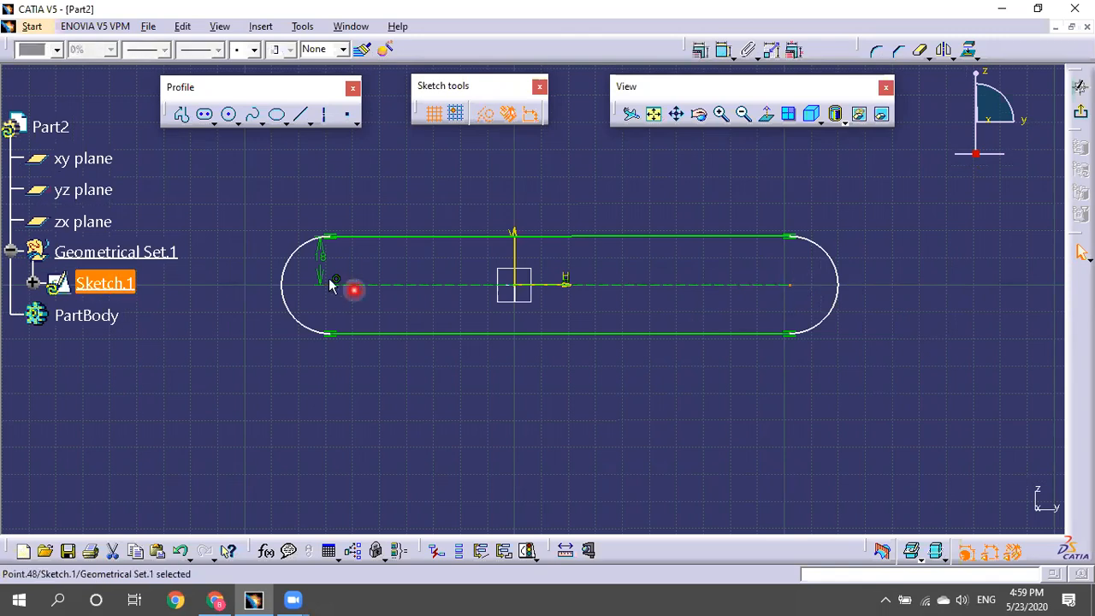
pyautogui.click(329, 277)
pyautogui.keyDown('ctrl'); pyautogui.click(504, 259); pyautogui.keyUp('ctrl')
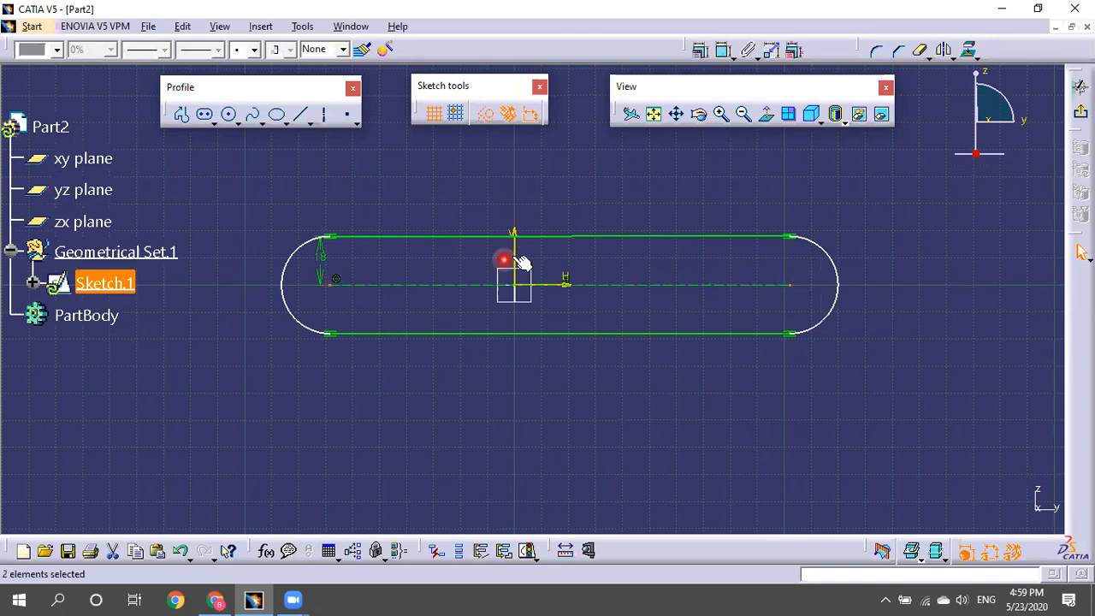
pyautogui.keyDown('ctrl'); pyautogui.click(513, 255); pyautogui.keyUp('ctrl')
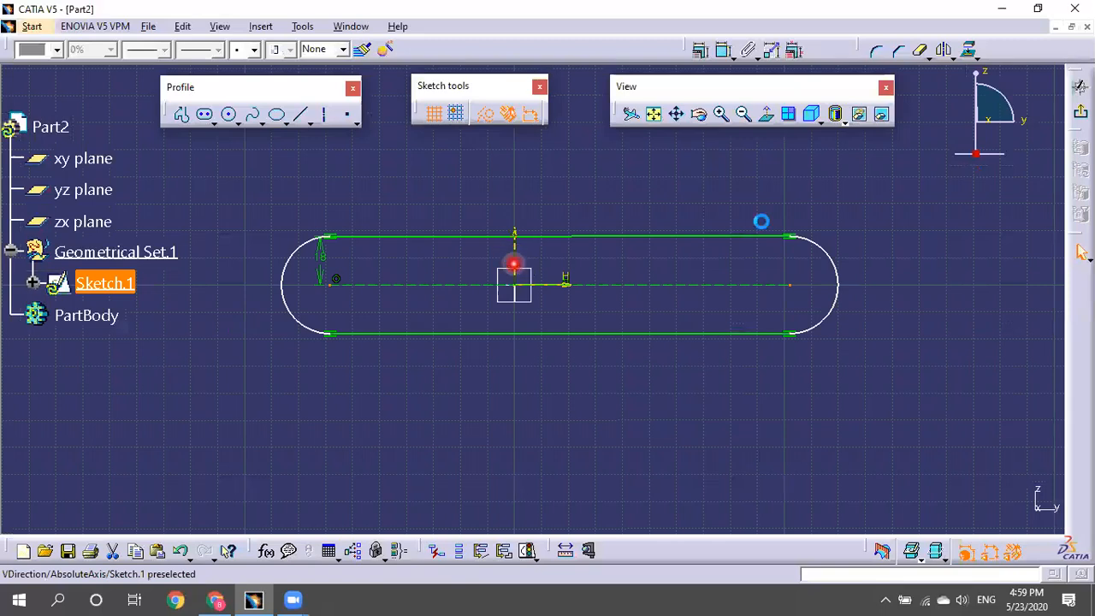
pyautogui.keyDown('ctrl'); pyautogui.click(554, 176); pyautogui.keyUp('ctrl')
pyautogui.click(717, 52)
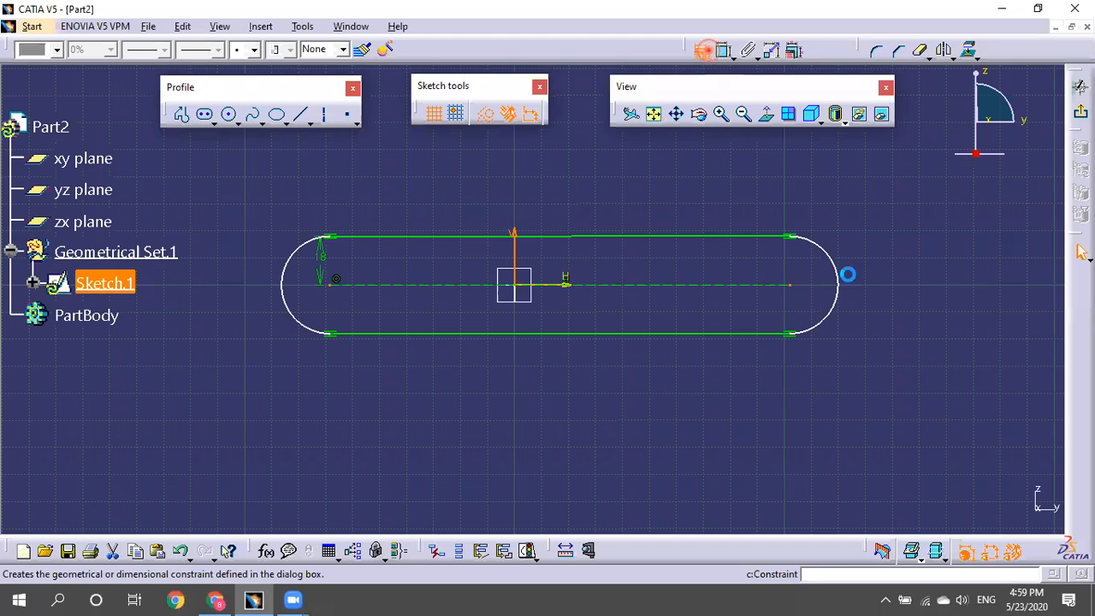
pyautogui.click(943, 291)
pyautogui.click(983, 353)
pyautogui.click(791, 291)
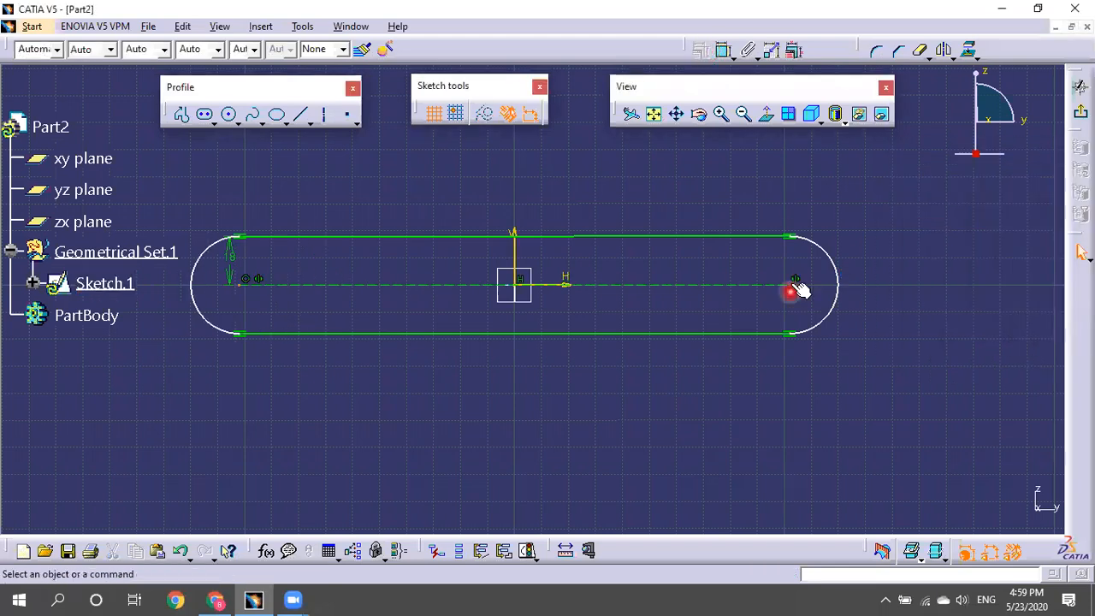
# Shorten the slot symmetrically by dragging its right end inward.
pyautogui.click(793, 284)
pyautogui.click(685, 291)
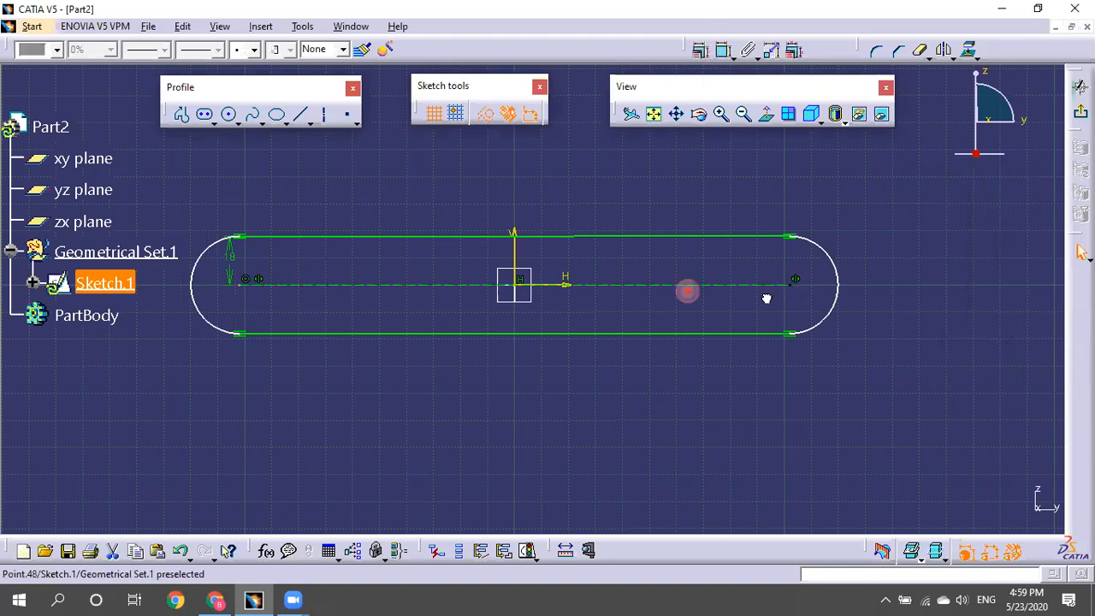
pyautogui.moveTo(755, 310); pyautogui.dragTo(694, 301)
pyautogui.click(686, 308)
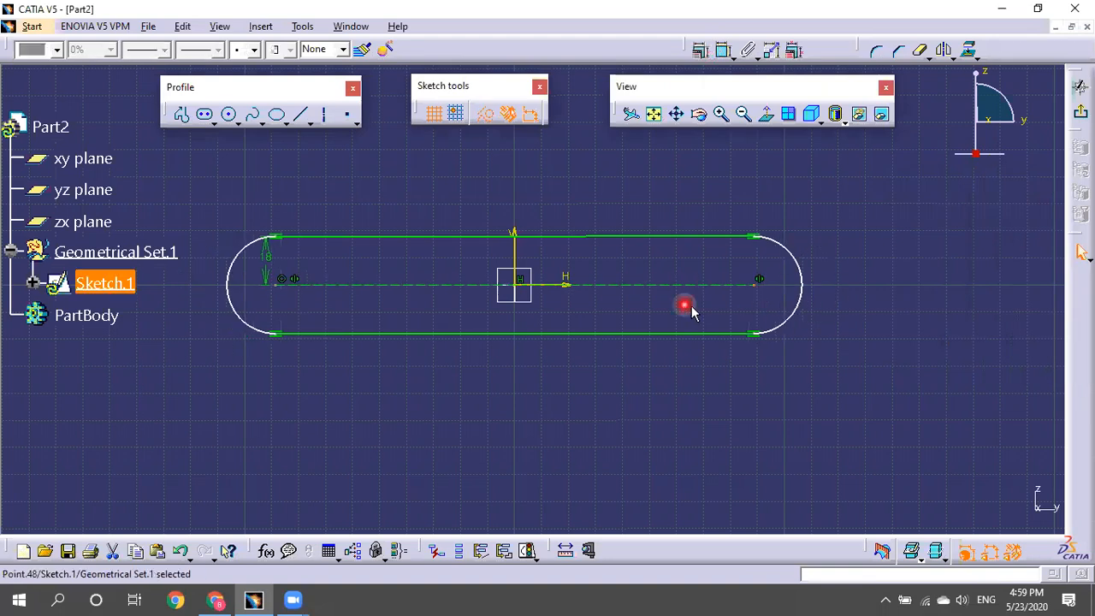
pyautogui.click(685, 236)
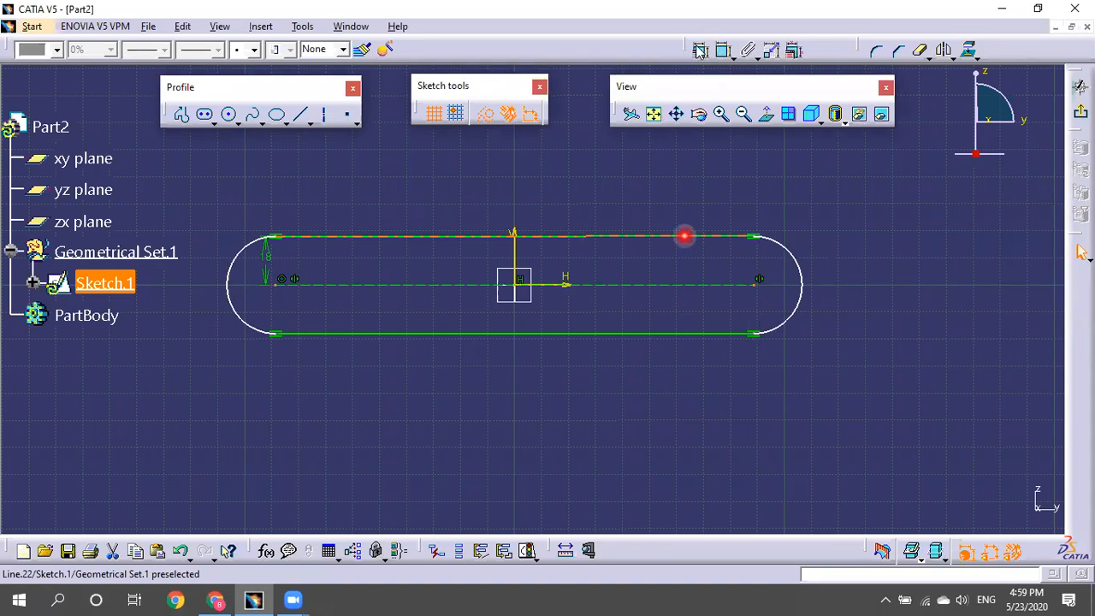
pyautogui.click(724, 190)
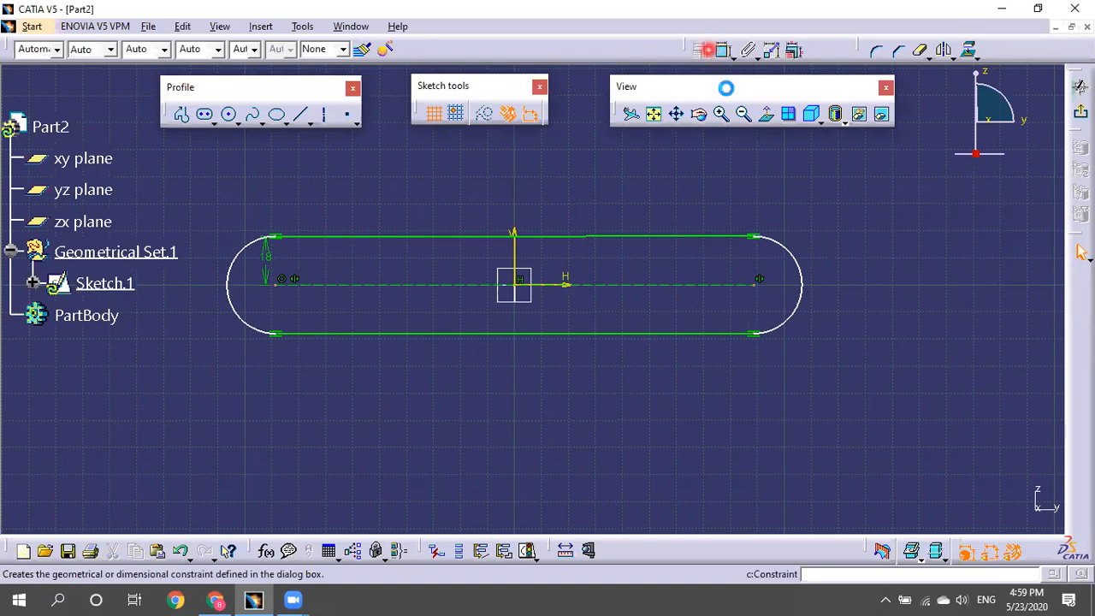
# Dimension the slot's bottom line and set its length to 200.
pyautogui.click(661, 317)
pyautogui.click(618, 369)
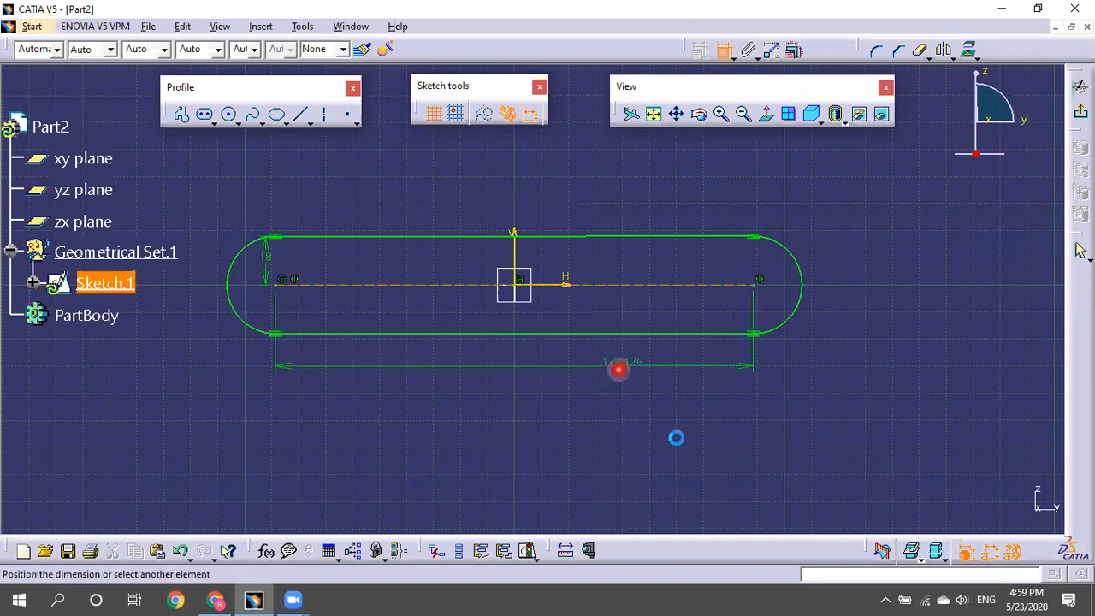
pyautogui.click(608, 381)
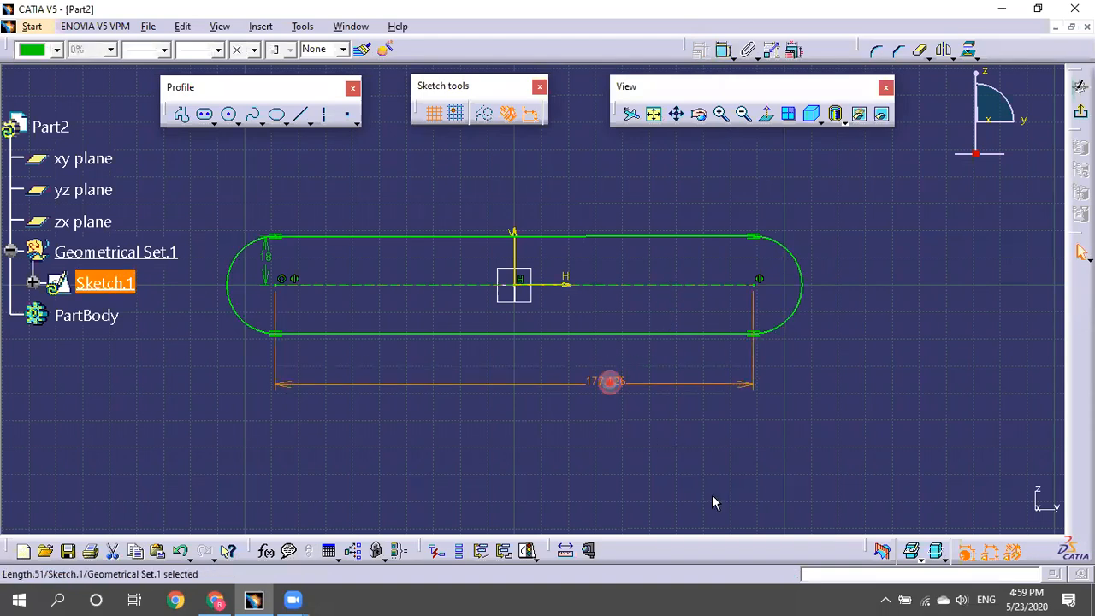
pyautogui.doubleClick(608, 381)
pyautogui.write('200')
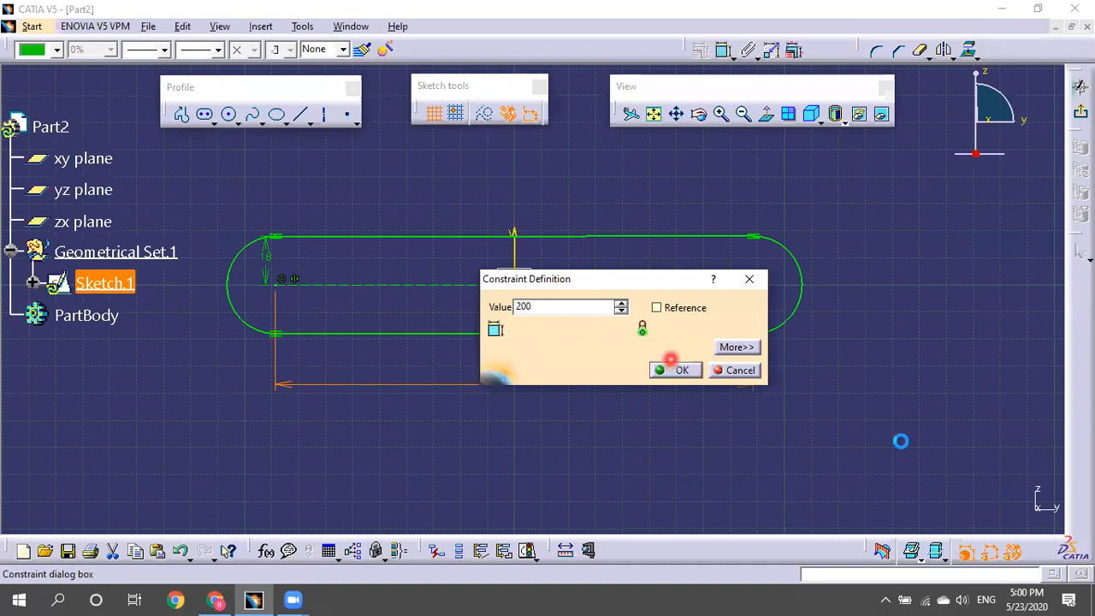
pyautogui.click(901, 443)
pyautogui.click(900, 443)
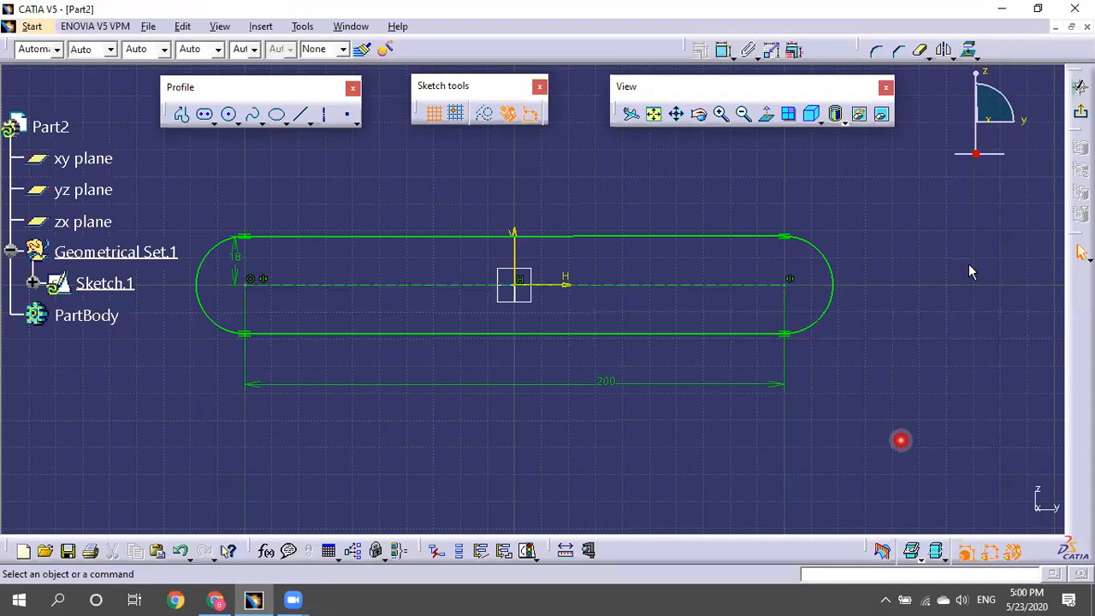
# Undo the slot sketch and start a new sketch on the yz plane.
pyautogui.hotkey('ctrl', 'z')
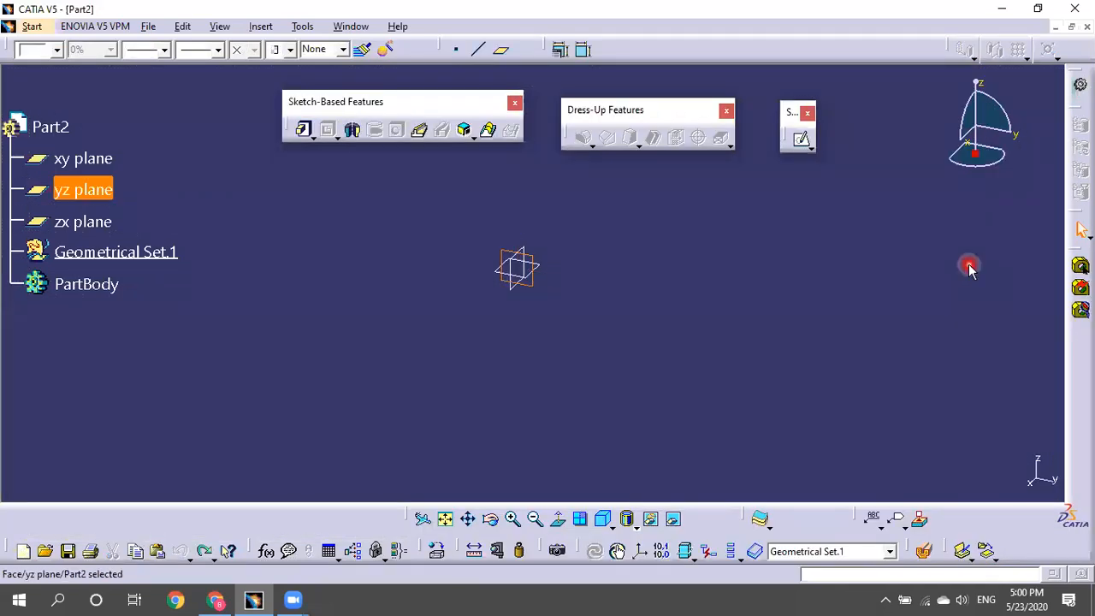
pyautogui.click(801, 138)
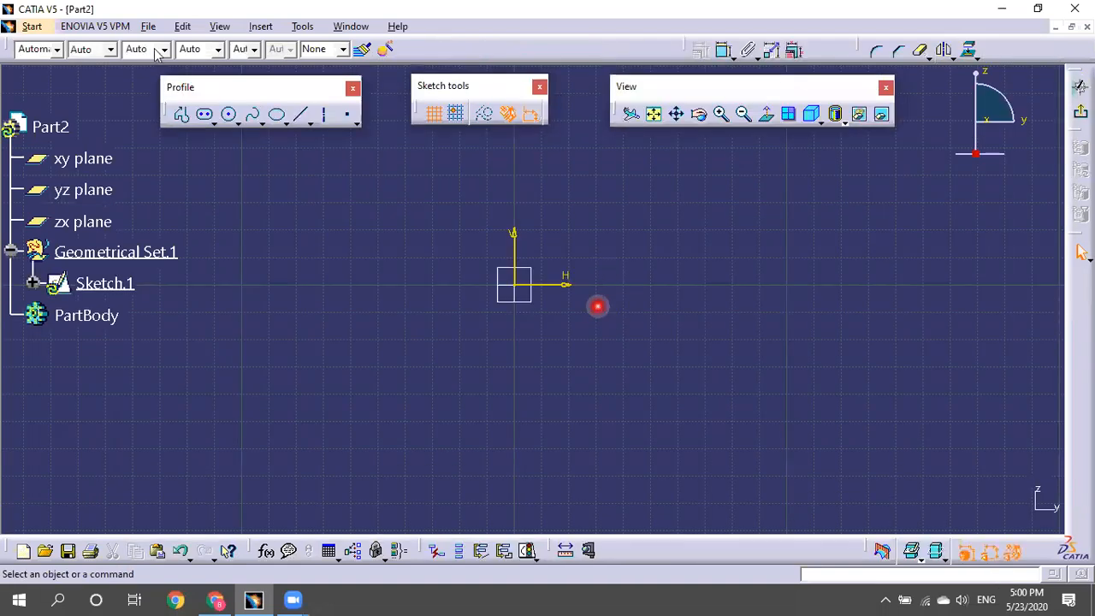
# Pick the Cylindrical Elongated Hole profile and zoom out the view.
pyautogui.click(185, 115)
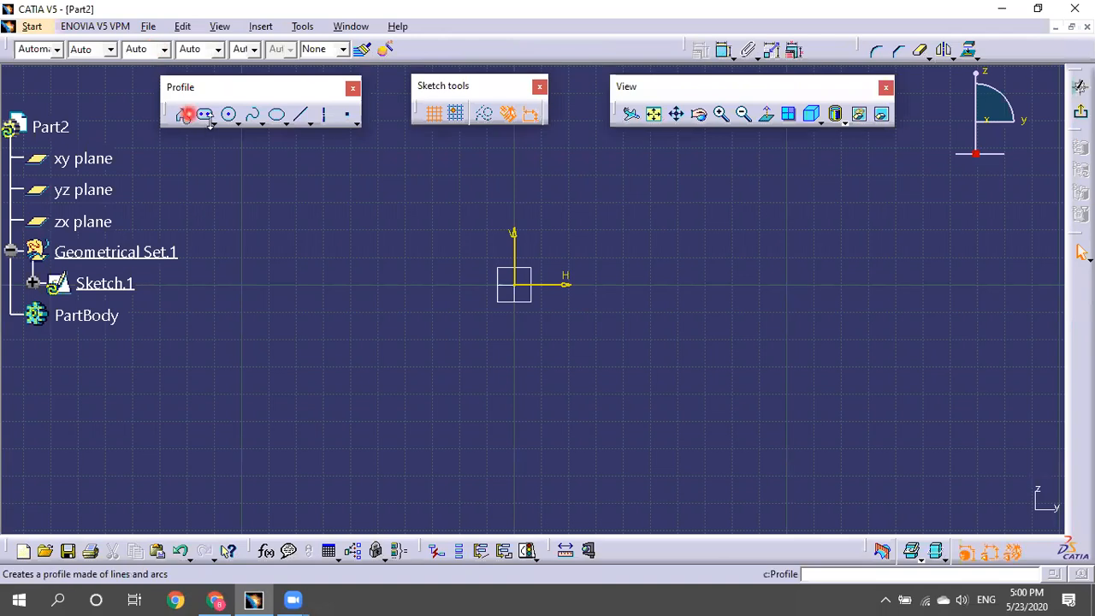
pyautogui.click(213, 122)
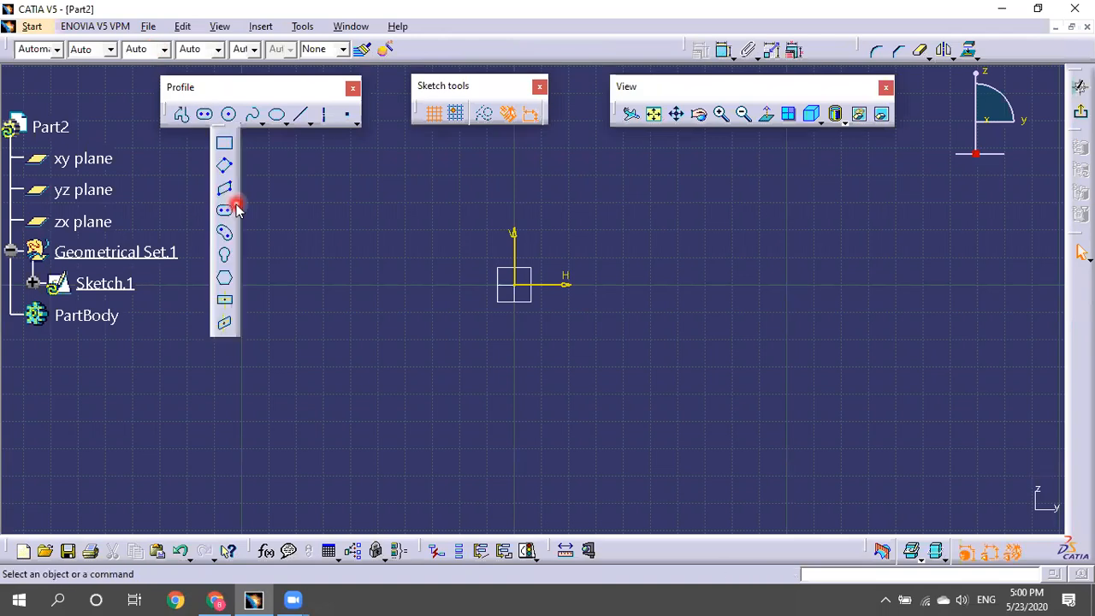
pyautogui.click(224, 232)
pyautogui.moveTo(610, 257)
pyautogui.mouseDown(button='middle')
pyautogui.moveTo(654, 349)
pyautogui.moveTo(615, 359)
pyautogui.moveTo(587, 225)
pyautogui.moveTo(560, 281)
pyautogui.mouseUp(button='middle')
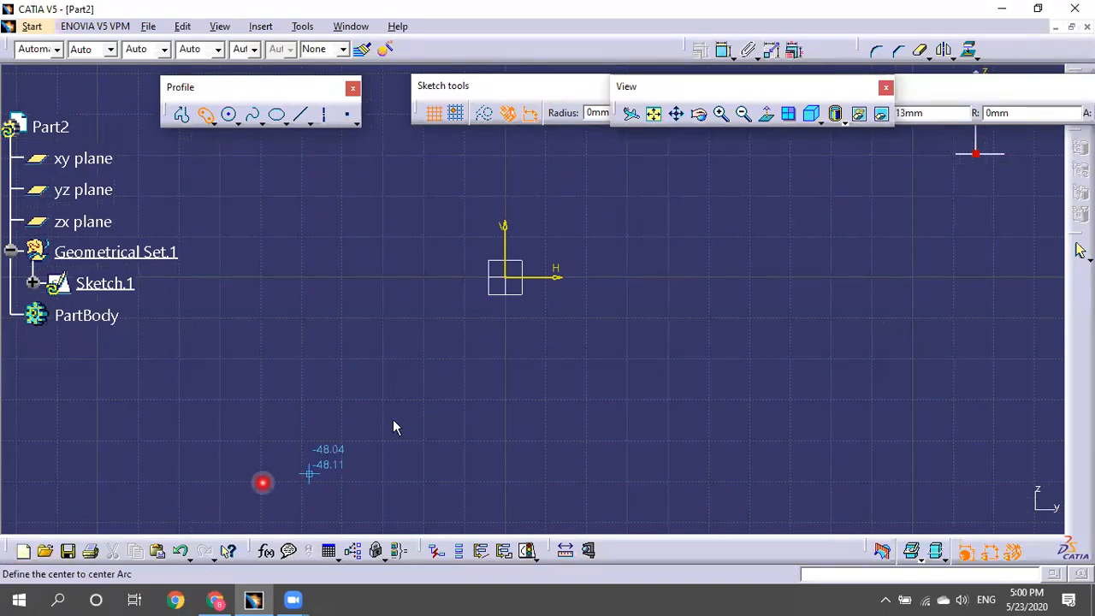
# Draw a cylindrical elongated hole centred on the origin, arching above it.
pyautogui.click(512, 282)
pyautogui.moveTo(667, 248); pyautogui.dragTo(706, 302, button='middle')
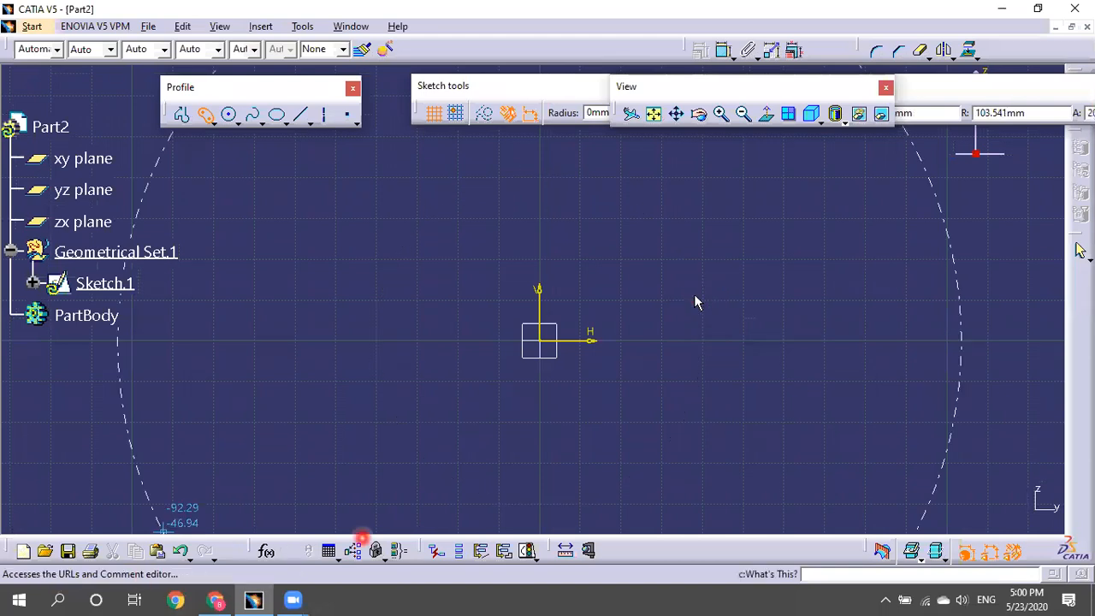
pyautogui.click(675, 226)
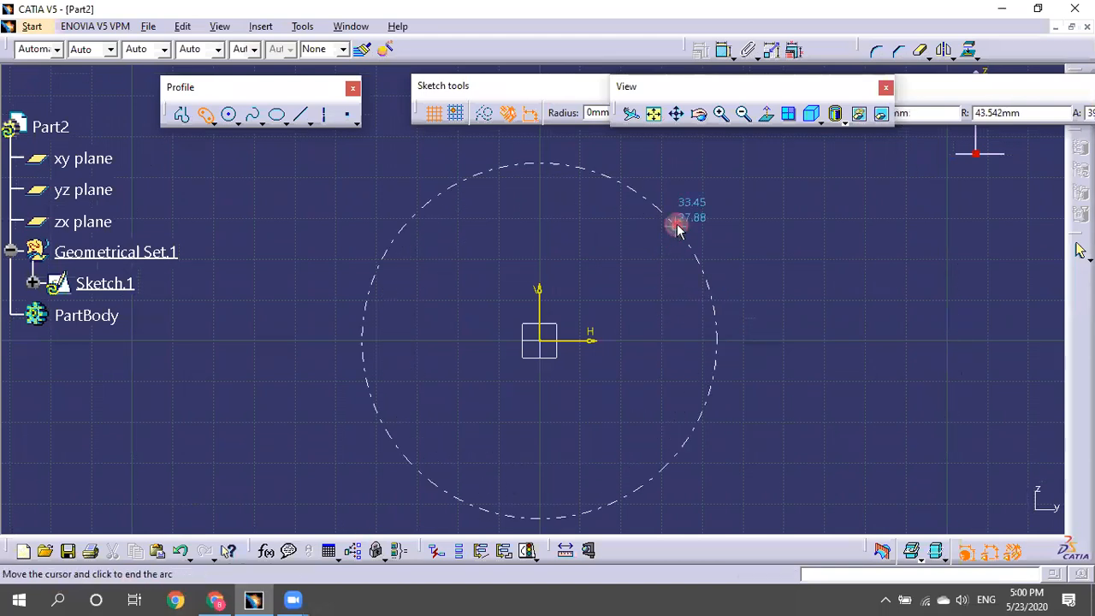
pyautogui.click(410, 248)
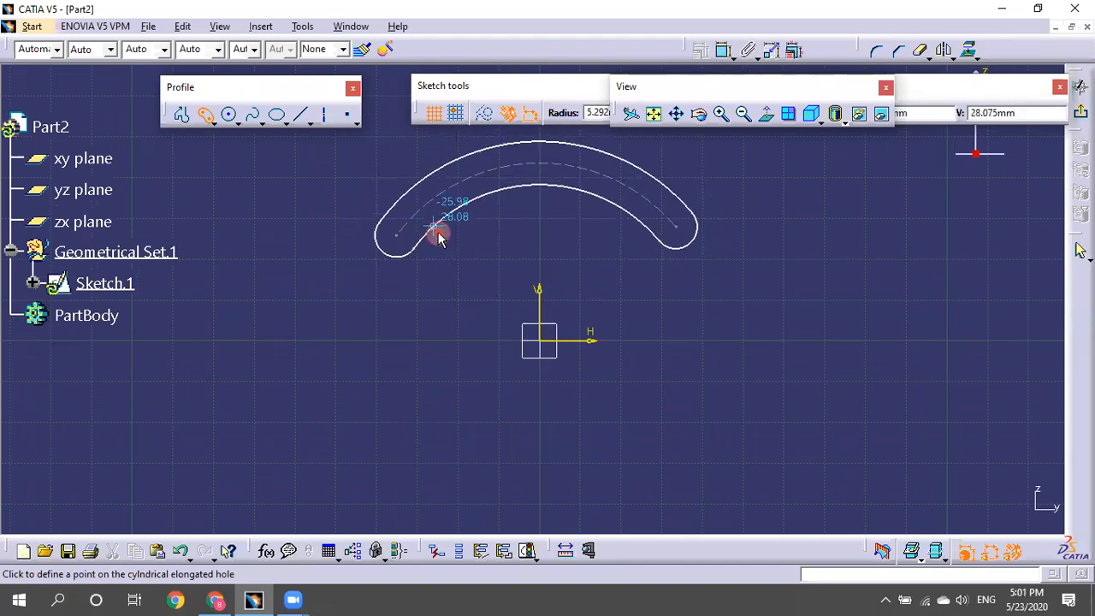
pyautogui.click(438, 231)
pyautogui.moveTo(679, 321)
pyautogui.mouseDown(button='middle')
pyautogui.moveTo(696, 337)
pyautogui.moveTo(687, 315)
pyautogui.mouseUp(button='middle')
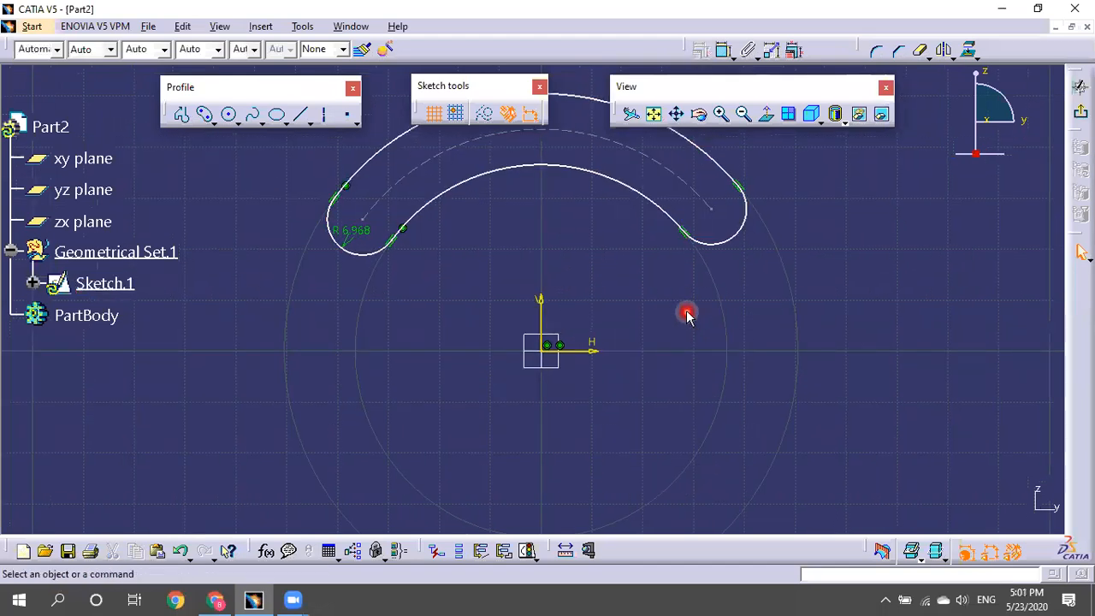
# Change the slot's end radius from 6.968 to 8.
pyautogui.doubleClick(368, 231)
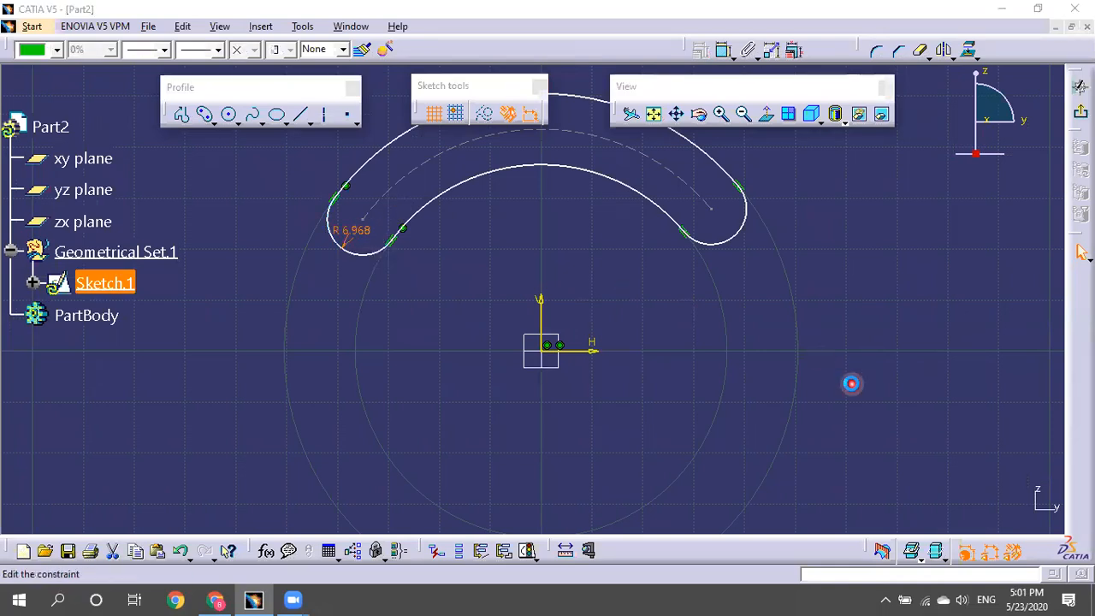
pyautogui.write('8')
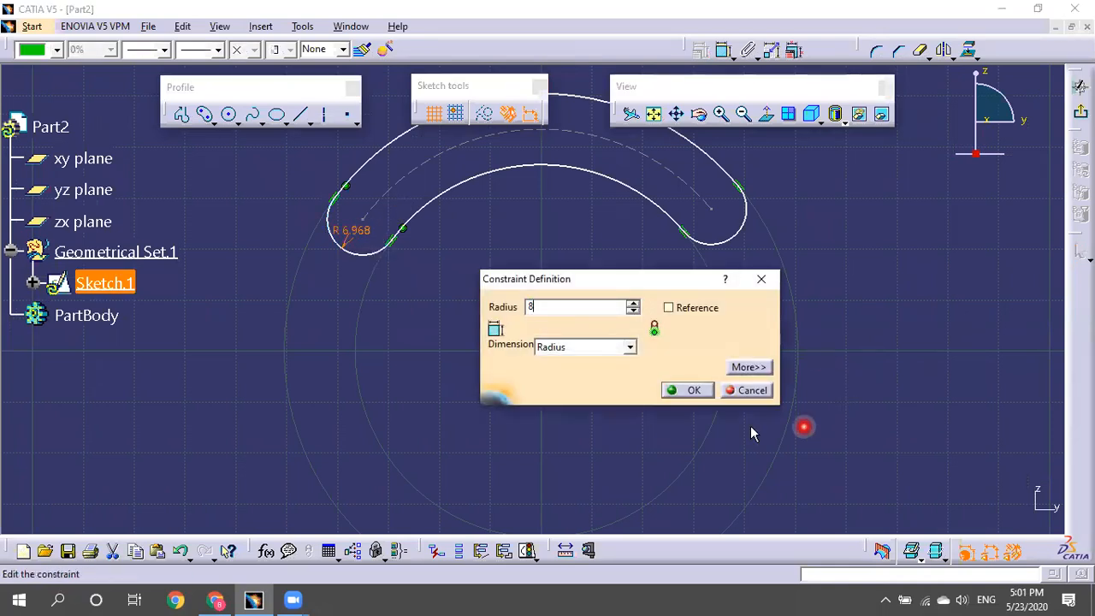
pyautogui.click(705, 392)
# Drag the slot's right end up and left so it arches more evenly.
pyautogui.moveTo(709, 377)
pyautogui.mouseDown(button='middle')
pyautogui.moveTo(730, 423)
pyautogui.moveTo(736, 391)
pyautogui.moveTo(734, 401)
pyautogui.mouseUp(button='middle')
pyautogui.moveTo(611, 249); pyautogui.dragTo(502, 203, button='middle')
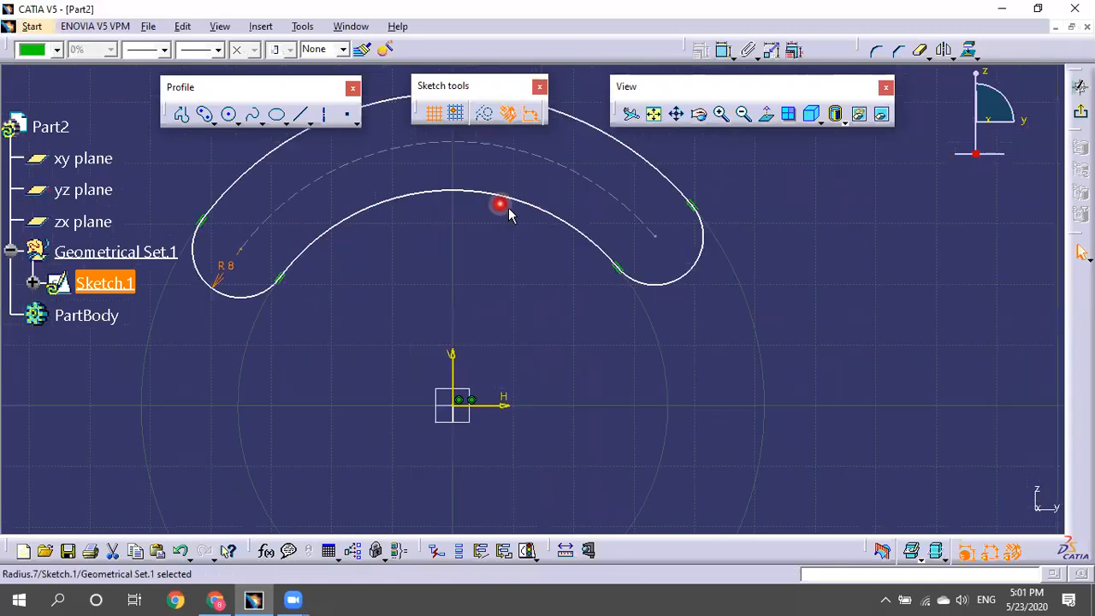
pyautogui.moveTo(655, 235); pyautogui.dragTo(696, 272)
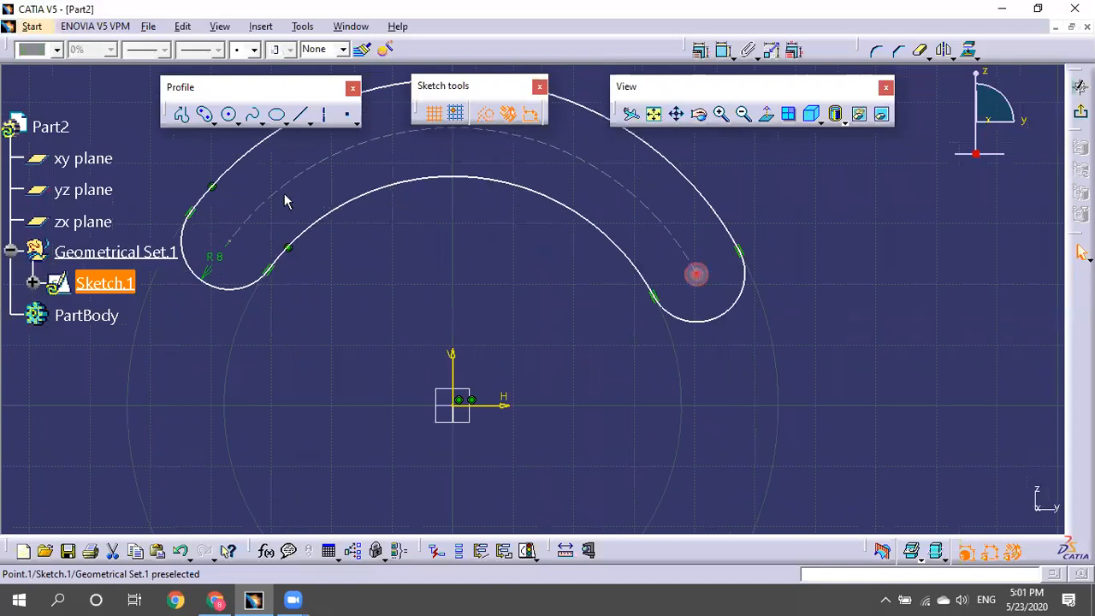
pyautogui.moveTo(525, 270); pyautogui.dragTo(550, 295, button='middle')
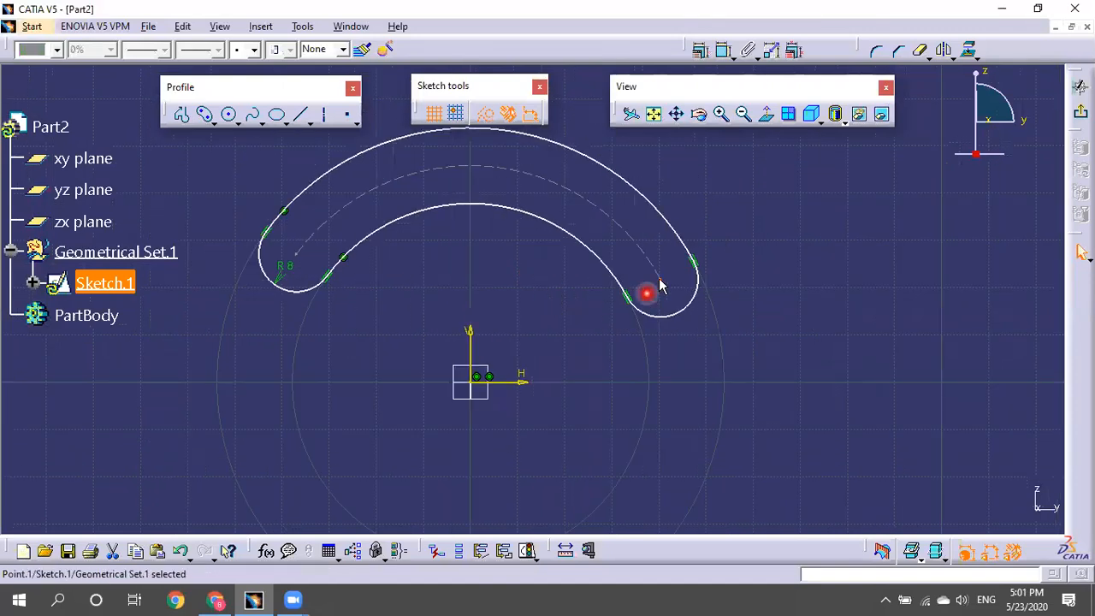
pyautogui.moveTo(659, 275); pyautogui.dragTo(655, 259)
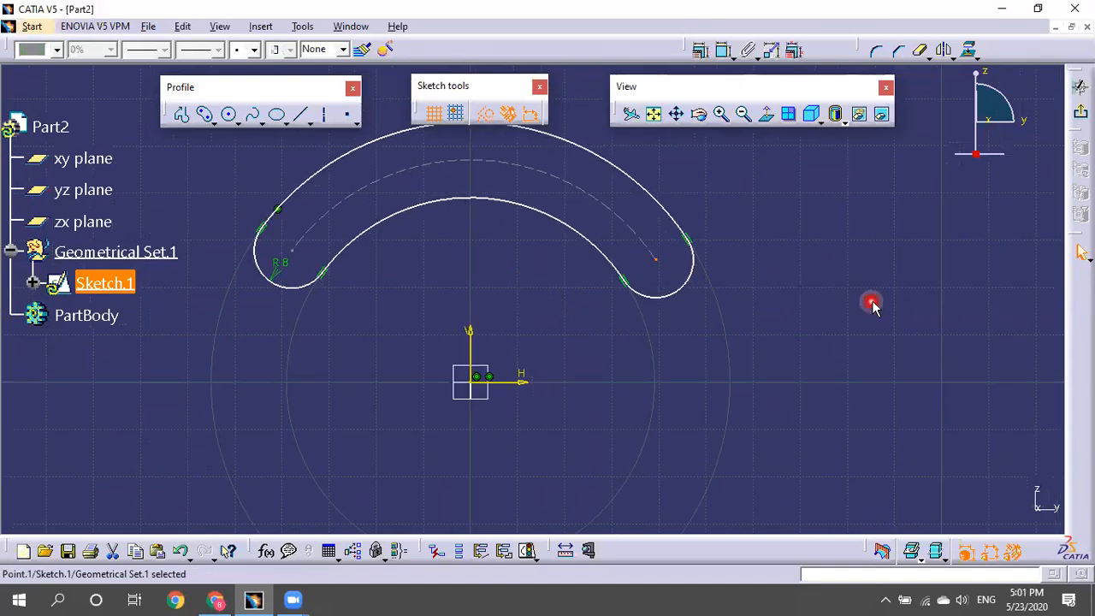
pyautogui.click(836, 265)
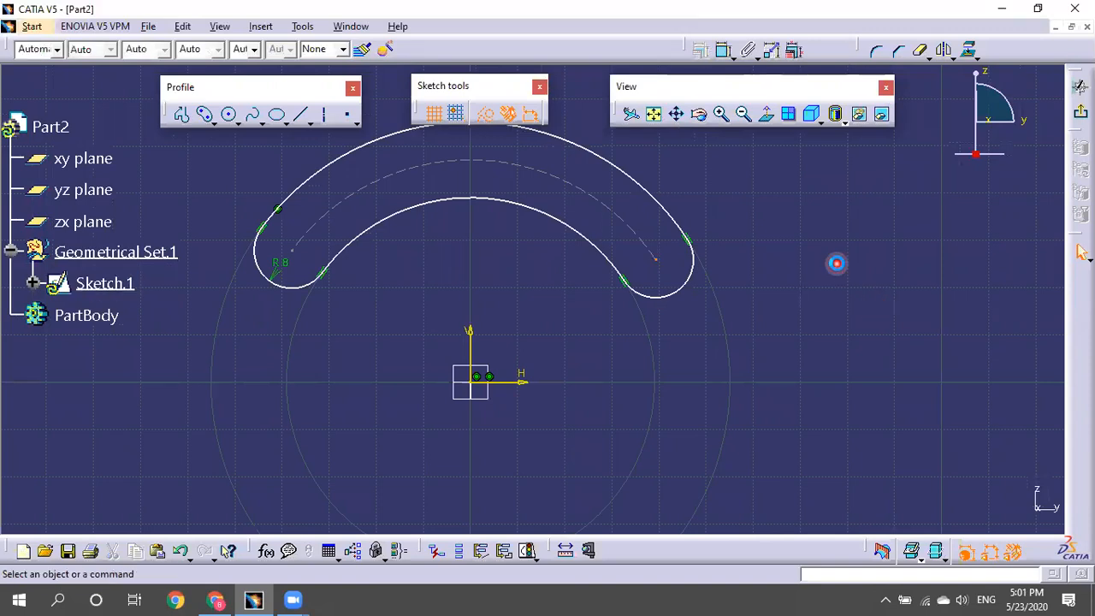
# Select both slot end centres and the vertical axis for a symmetry constraint.
pyautogui.click(655, 262)
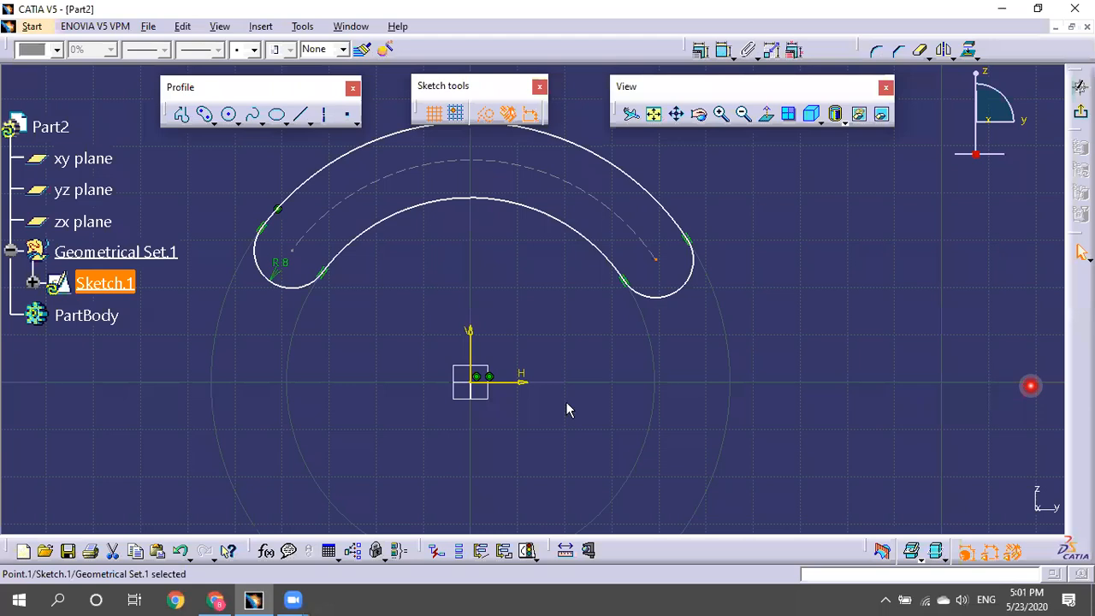
pyautogui.keyDown('ctrl'); pyautogui.click(299, 255); pyautogui.keyUp('ctrl')
pyautogui.click(659, 274)
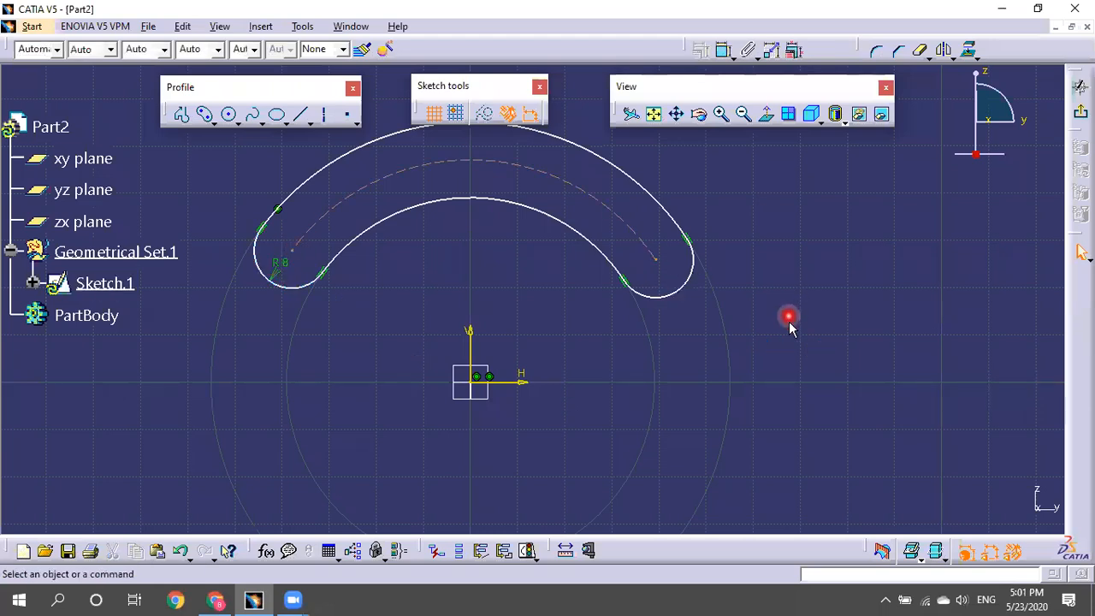
pyautogui.click(655, 260)
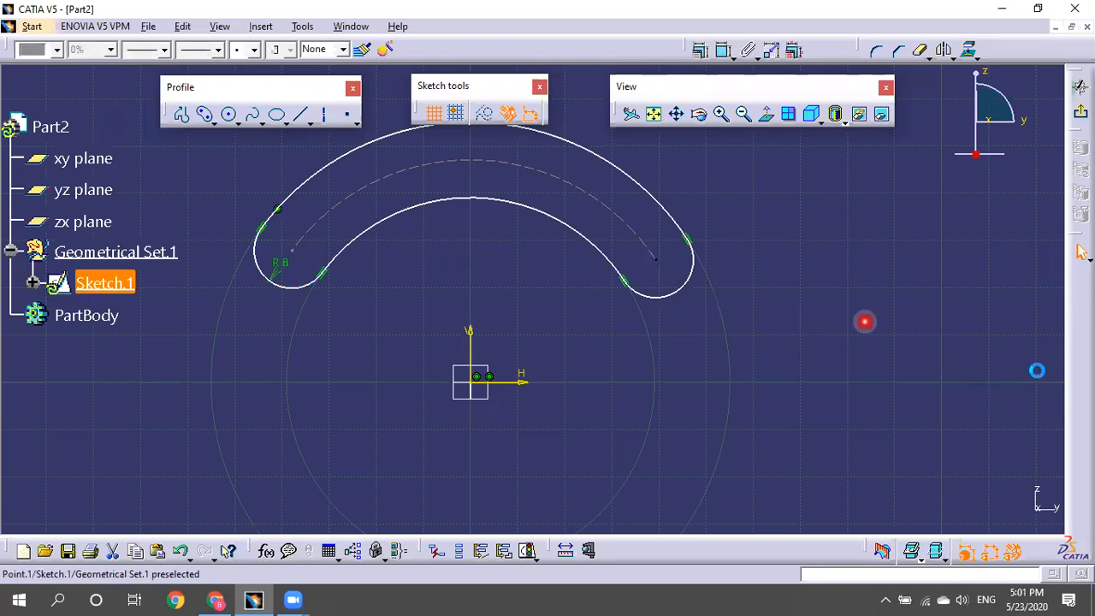
pyautogui.keyDown('ctrl'); pyautogui.click(289, 247); pyautogui.keyUp('ctrl')
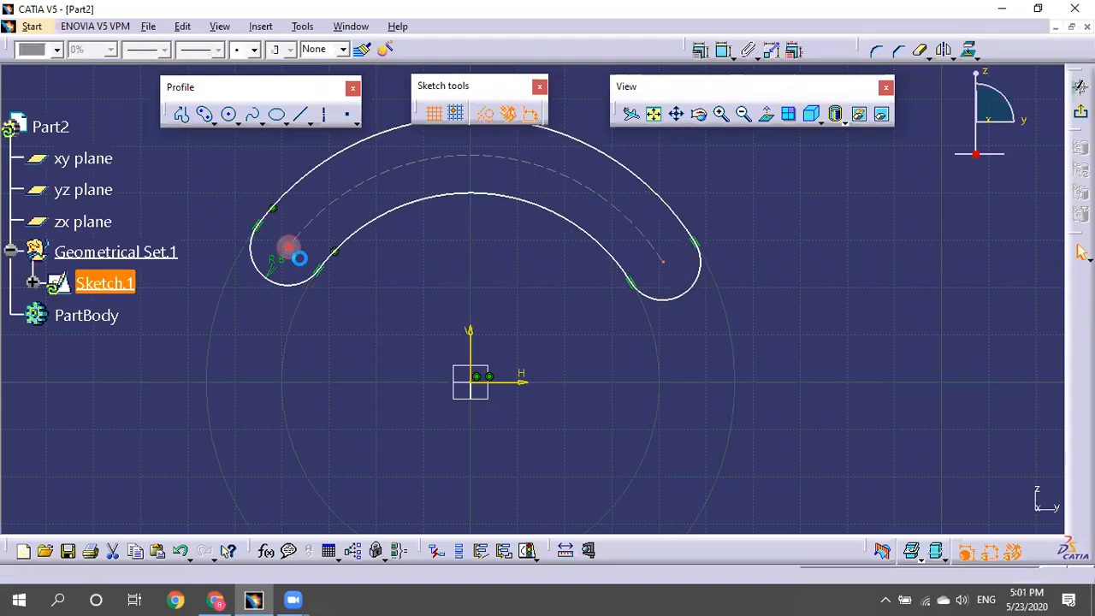
pyautogui.keyDown('ctrl'); pyautogui.click(470, 342); pyautogui.keyUp('ctrl')
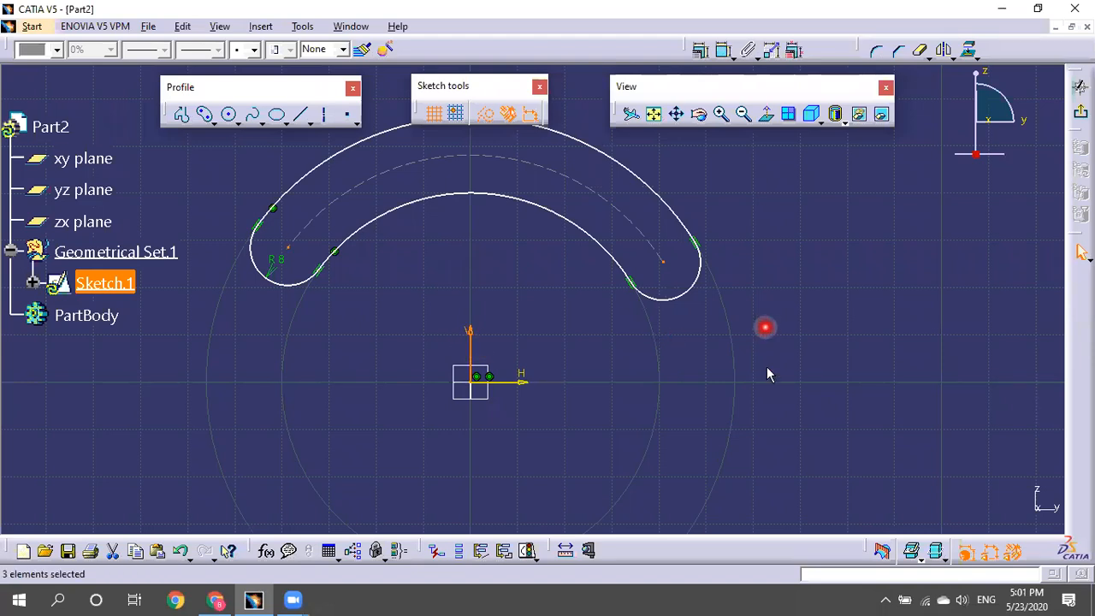
pyautogui.click(826, 320)
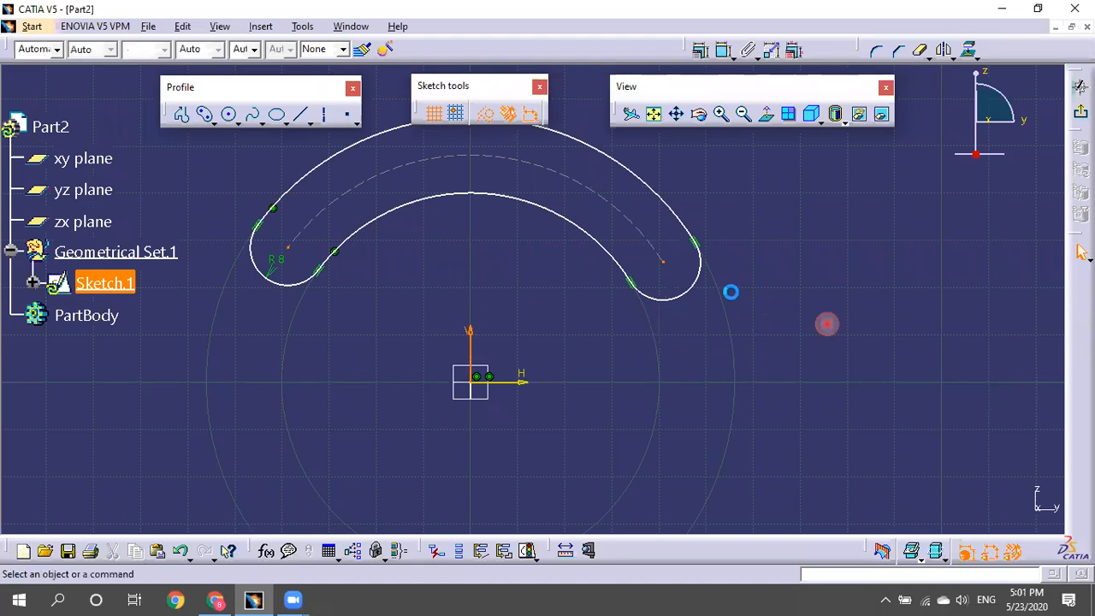
pyautogui.click(663, 261)
pyautogui.keyDown('ctrl'); pyautogui.click(469, 346); pyautogui.keyUp('ctrl')
pyautogui.click(541, 303)
pyautogui.click(664, 260)
pyautogui.click(295, 250)
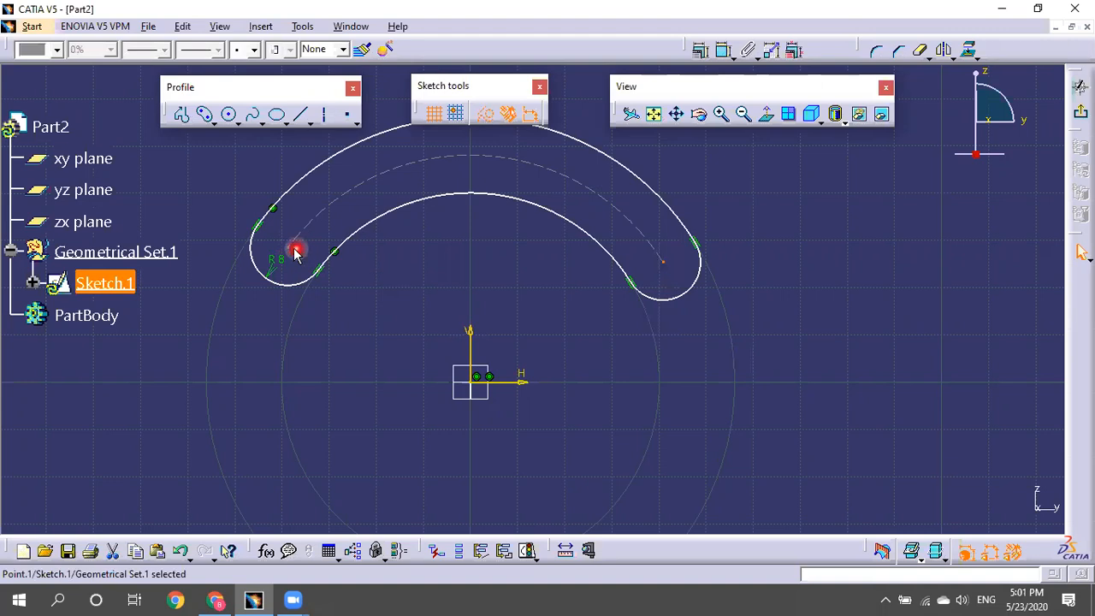
pyautogui.keyDown('ctrl'); pyautogui.click(295, 250); pyautogui.keyUp('ctrl')
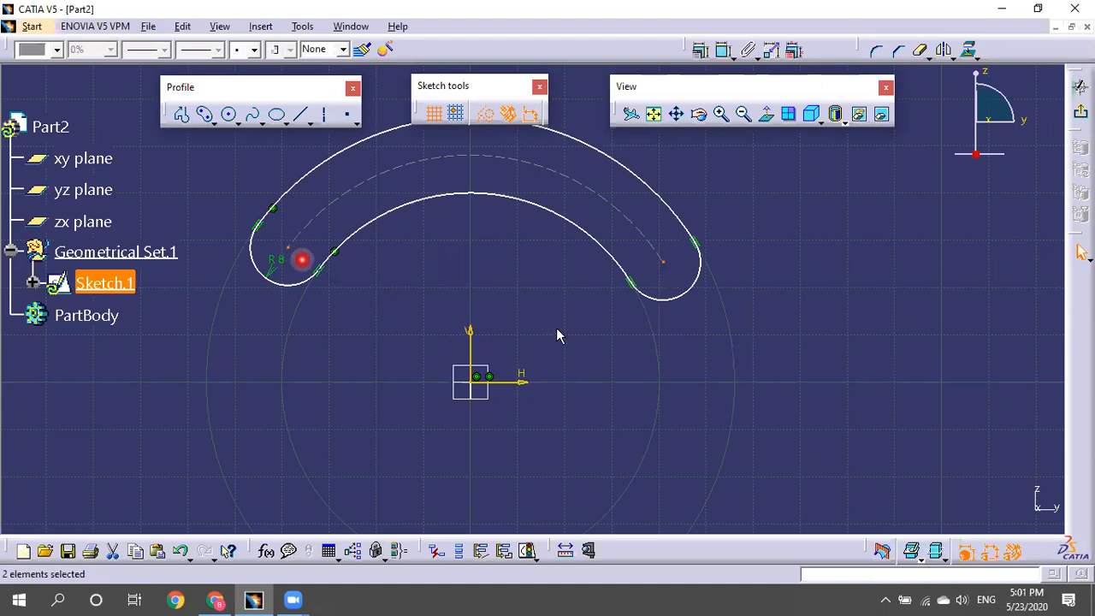
pyautogui.keyDown('ctrl'); pyautogui.click(470, 340); pyautogui.keyUp('ctrl')
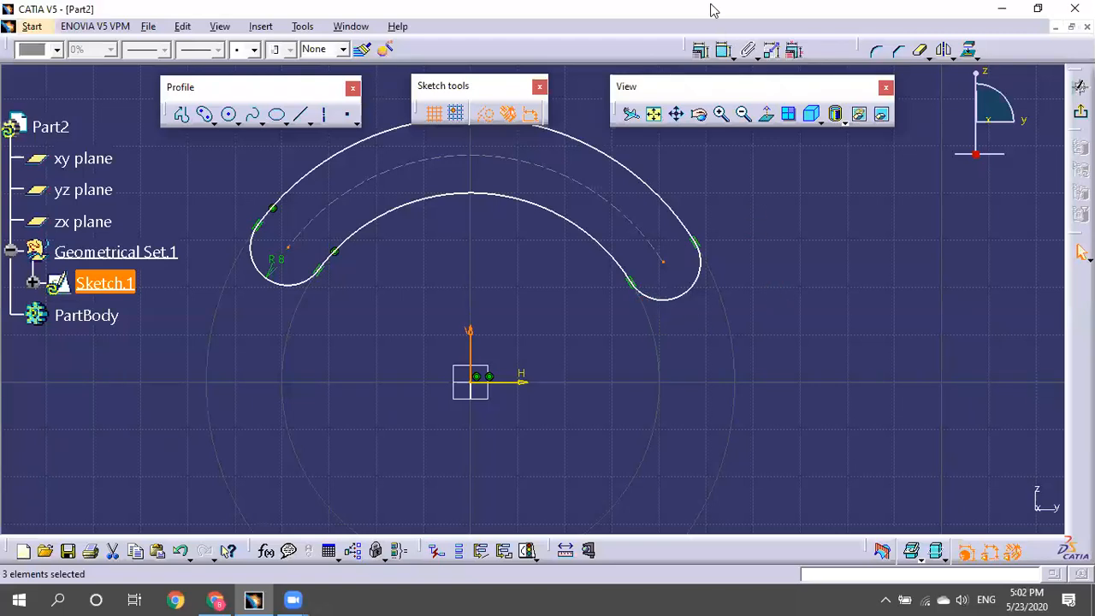
# Make the slot's two end centres symmetric about the vertical axis, then reshape the slot by its centreline arc.
pyautogui.click(701, 49)
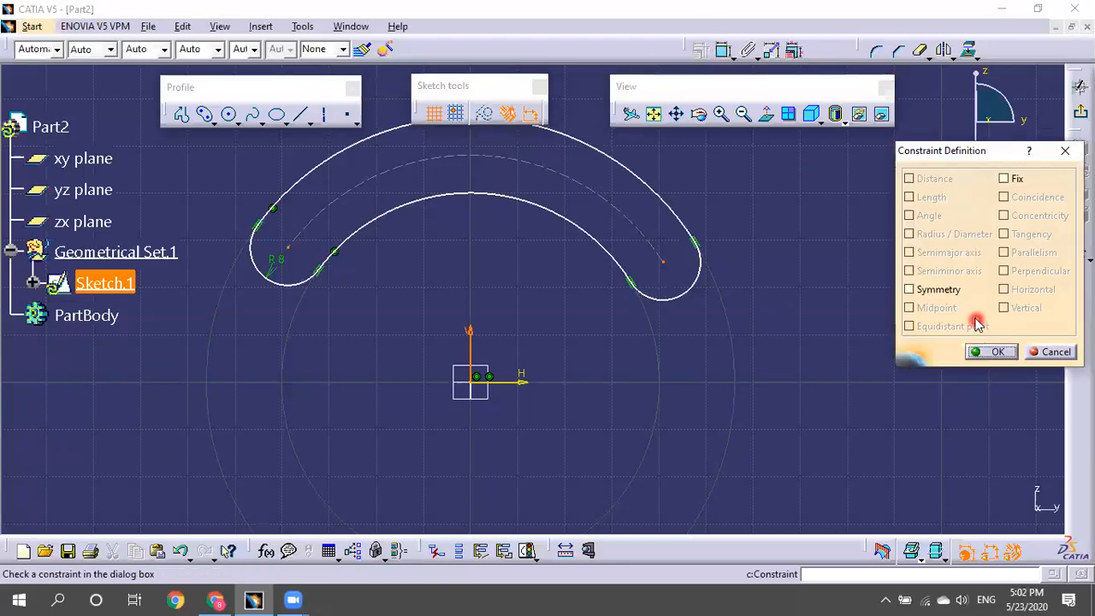
pyautogui.click(938, 289)
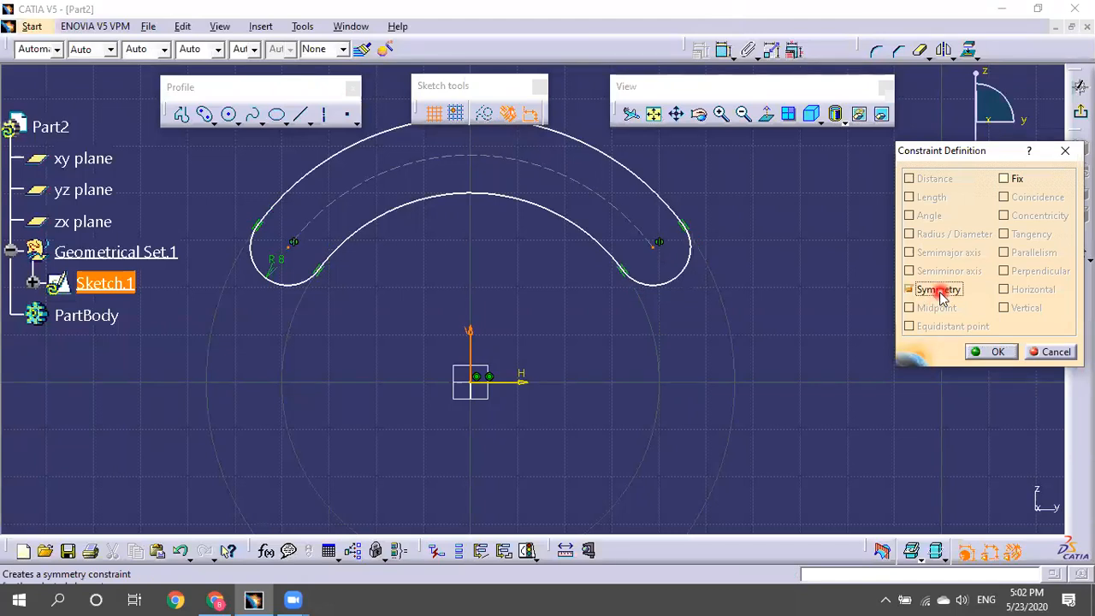
pyautogui.click(983, 351)
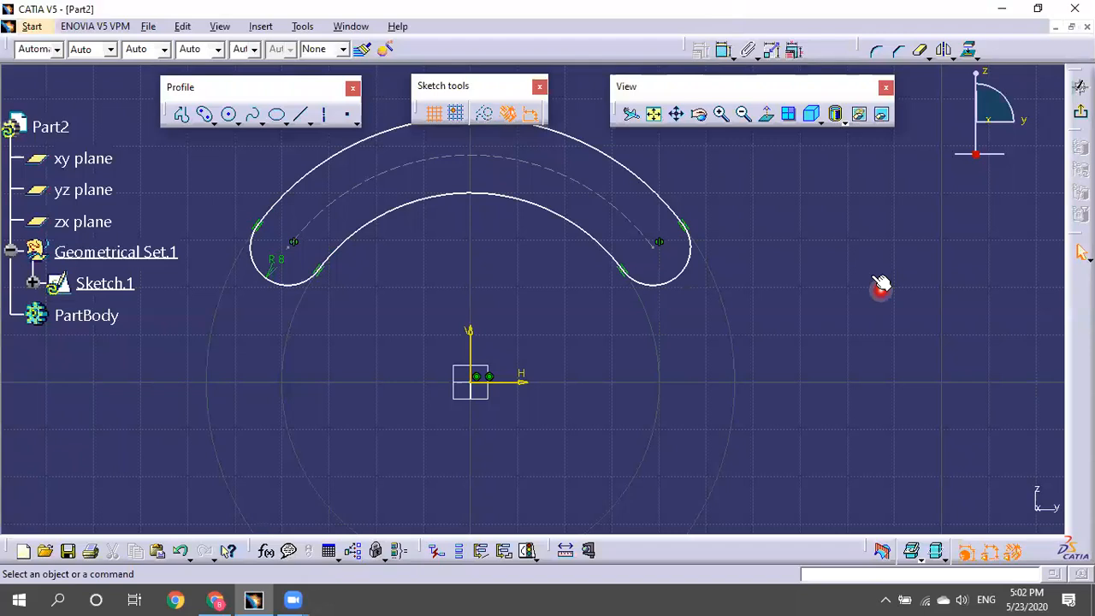
pyautogui.moveTo(877, 278)
pyautogui.mouseDown(button='middle')
pyautogui.moveTo(852, 266)
pyautogui.moveTo(892, 310)
pyautogui.moveTo(894, 289)
pyautogui.mouseUp(button='middle')
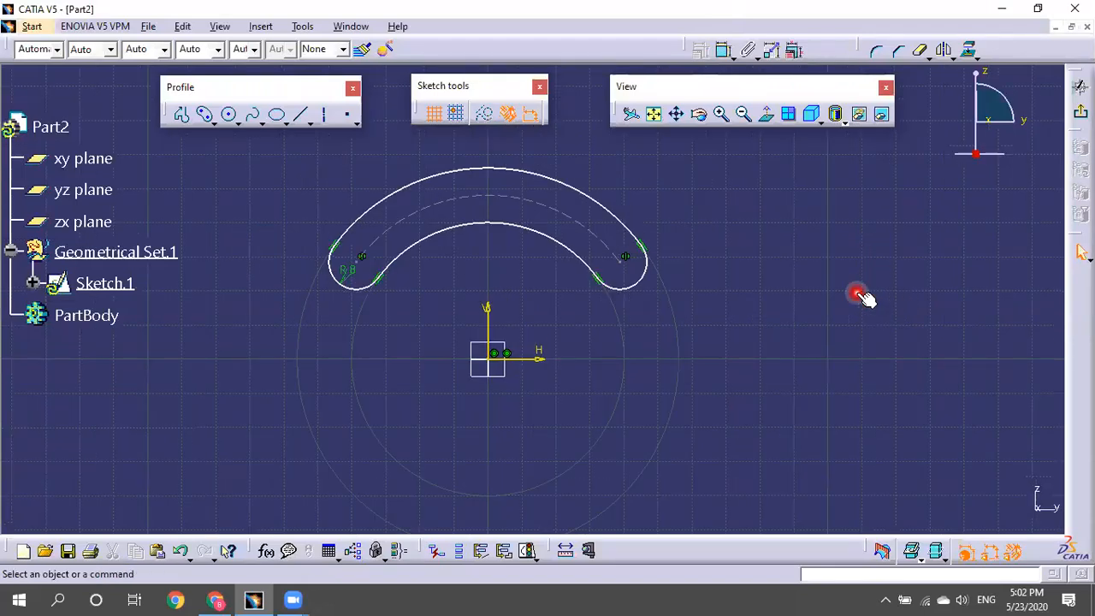
pyautogui.moveTo(579, 227)
pyautogui.mouseDown()
pyautogui.moveTo(591, 208)
pyautogui.moveTo(587, 217)
pyautogui.moveTo(599, 214)
pyautogui.mouseUp()
pyautogui.click(419, 174)
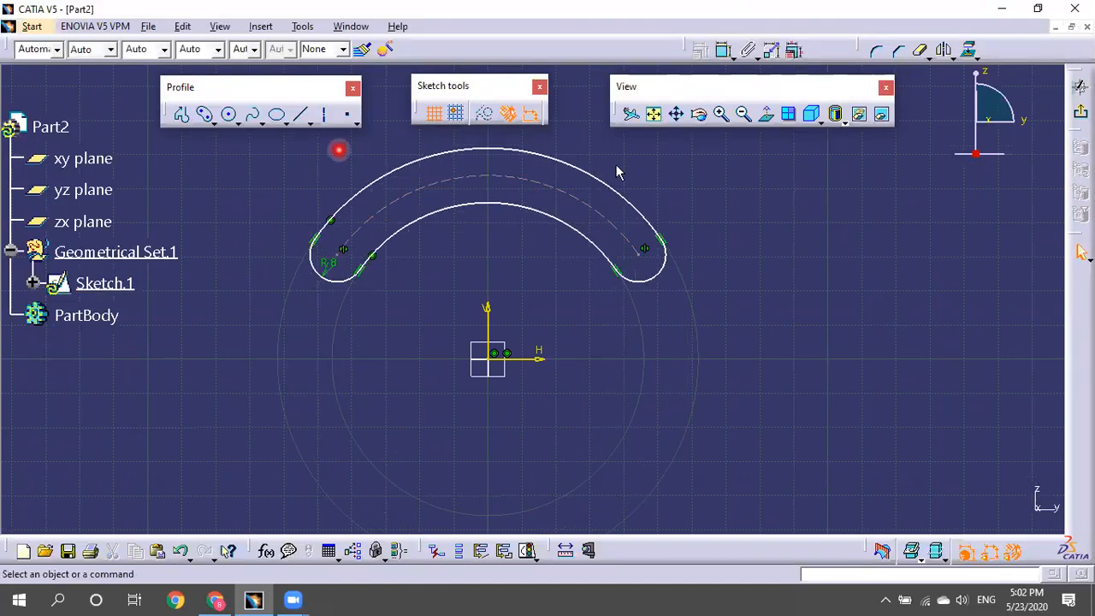
# Dimension the slot's centreline arc and set its radius to 56.
pyautogui.click(724, 50)
pyautogui.click(583, 206)
pyautogui.click(723, 167)
pyautogui.click(729, 162)
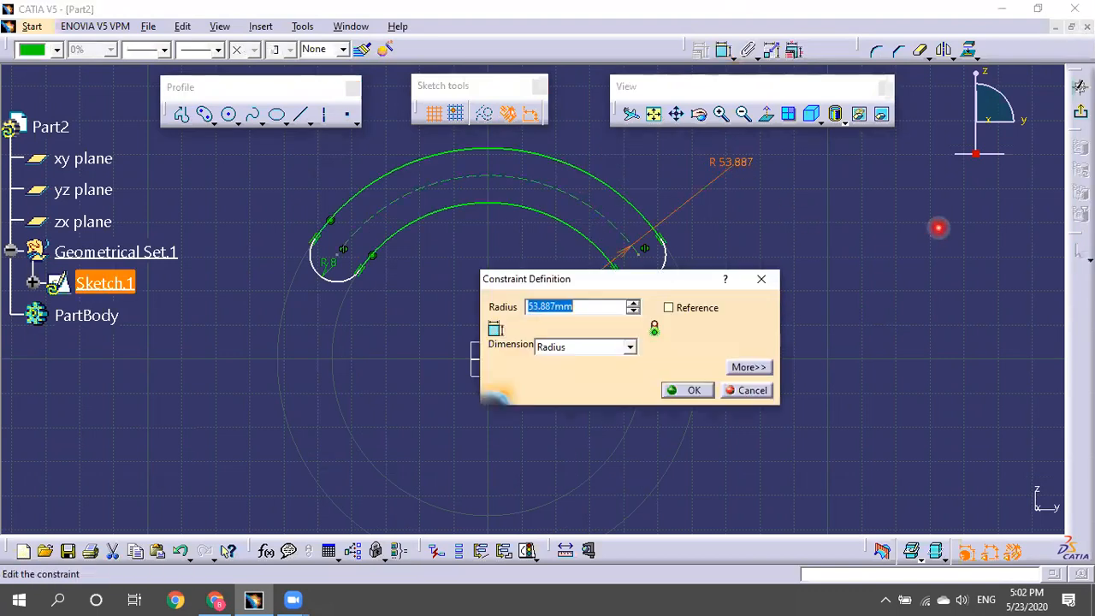
pyautogui.write('56')
pyautogui.click(688, 390)
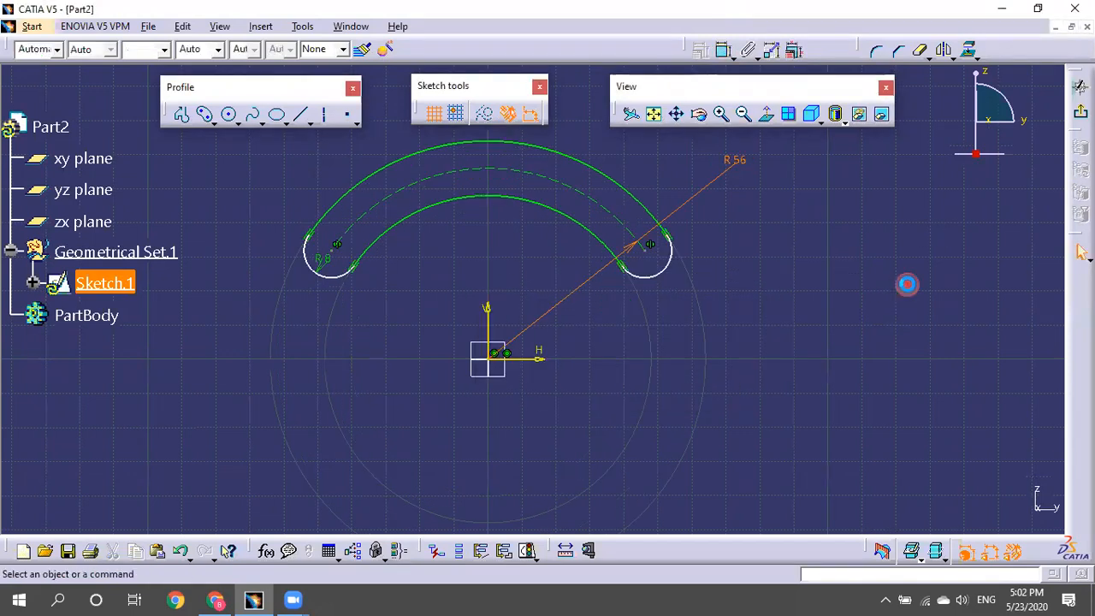
pyautogui.click(906, 285)
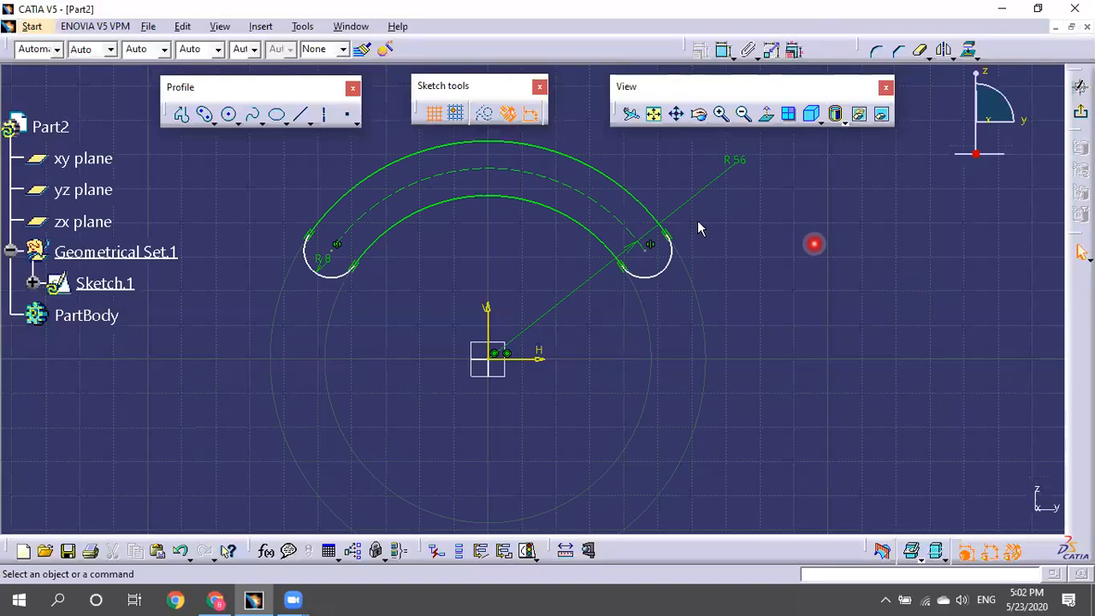
# Lower the slot's right-end centre, then draw an axis line from the origin past that end.
pyautogui.moveTo(643, 252); pyautogui.dragTo(696, 237)
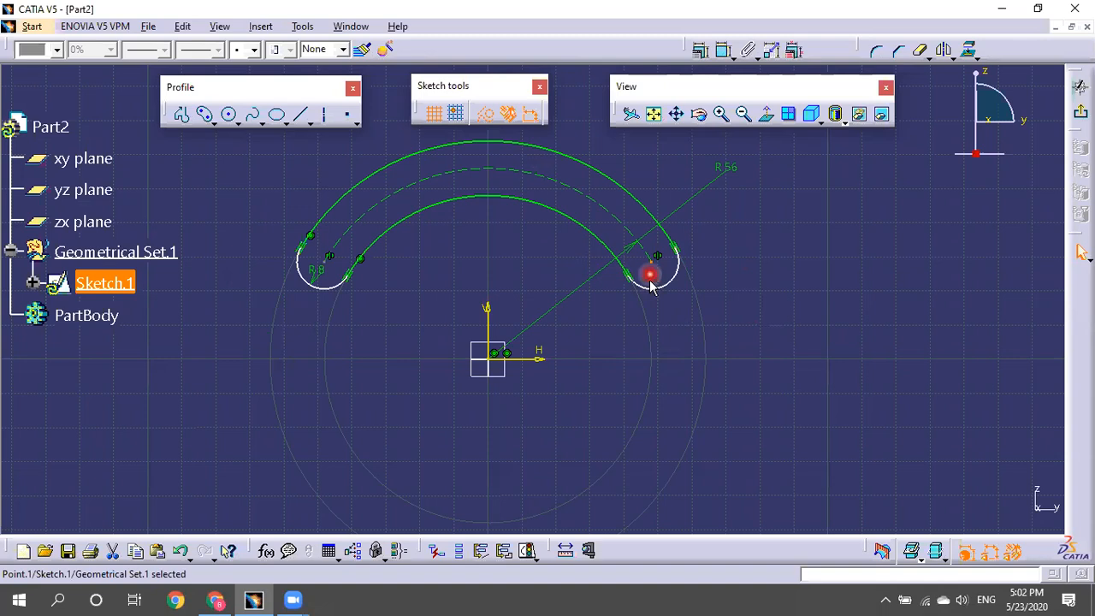
pyautogui.click(761, 291)
pyautogui.click(326, 119)
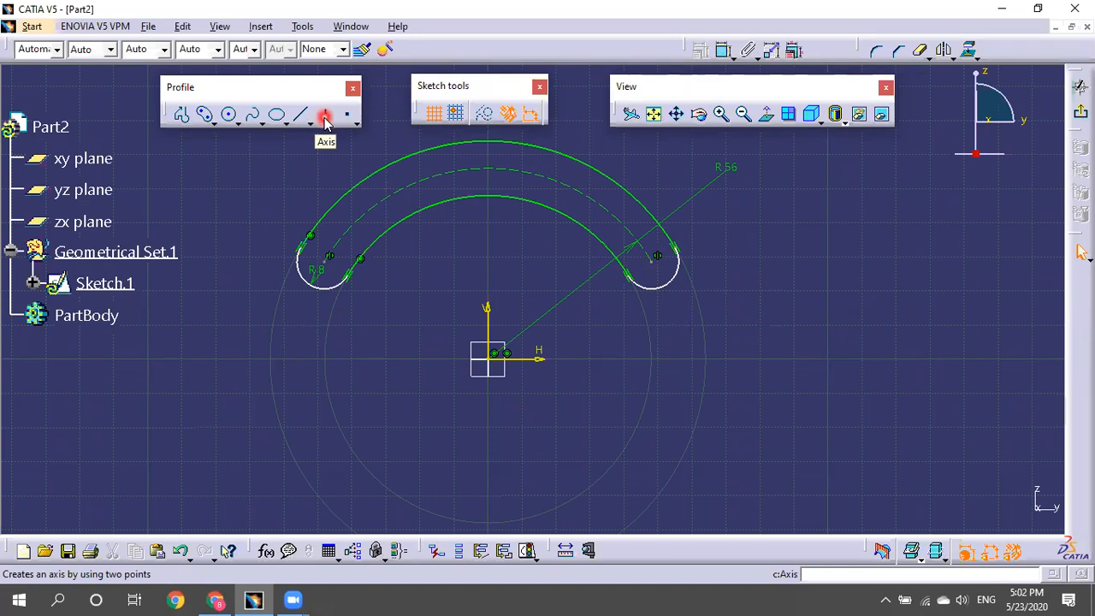
pyautogui.press('Escape')
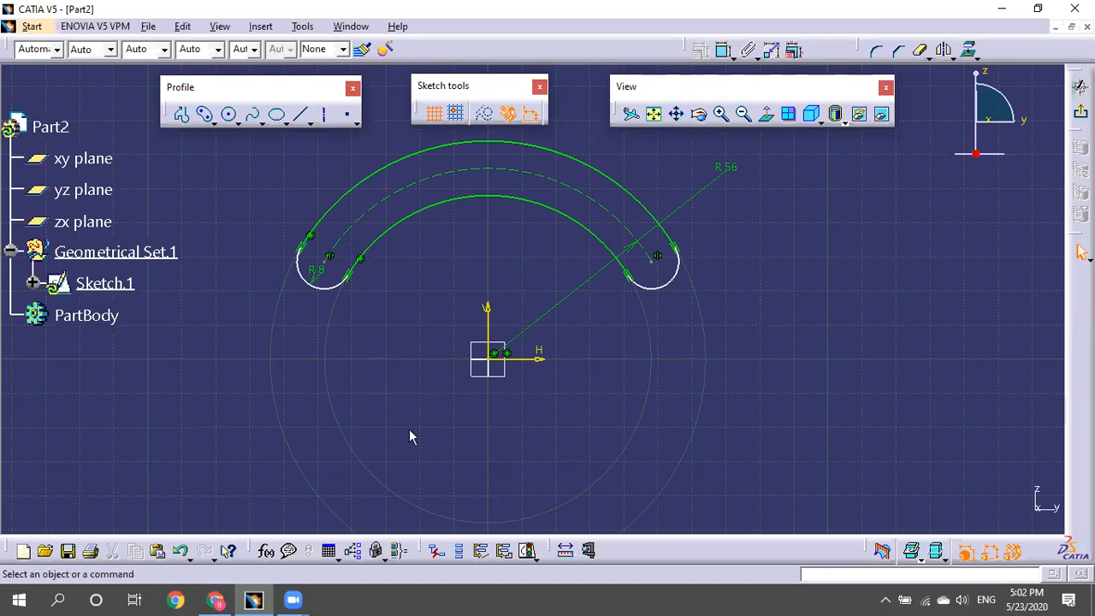
pyautogui.click(326, 120)
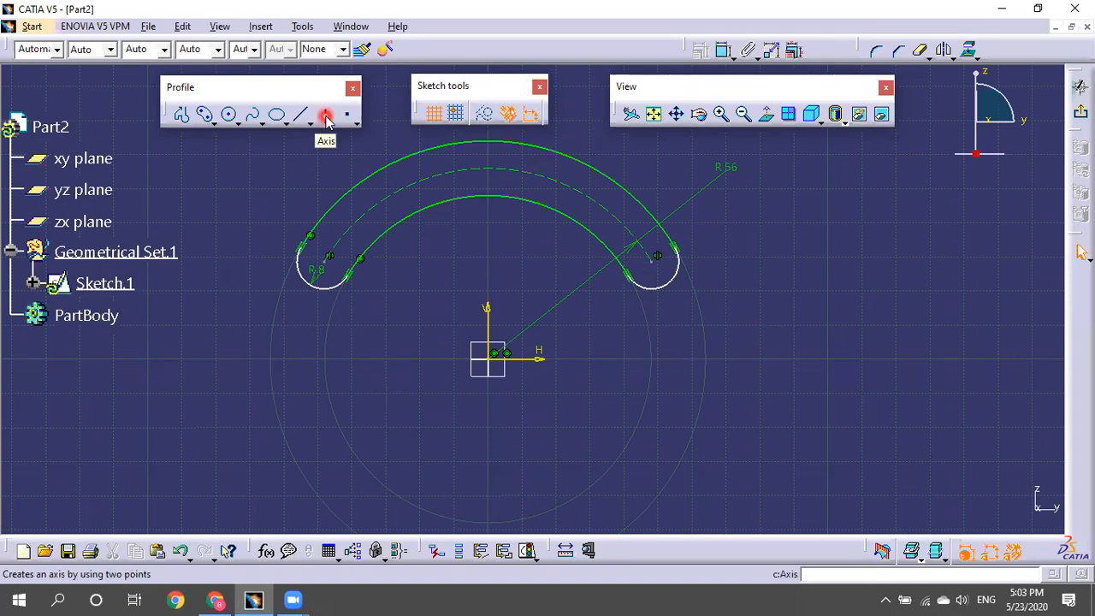
pyautogui.click(326, 120)
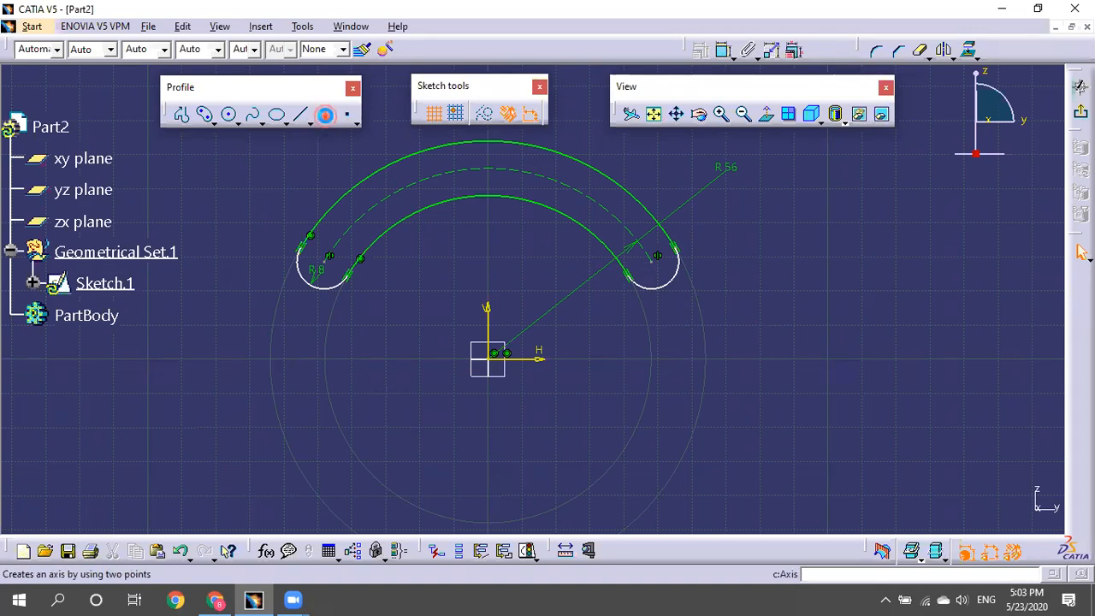
pyautogui.click(503, 354)
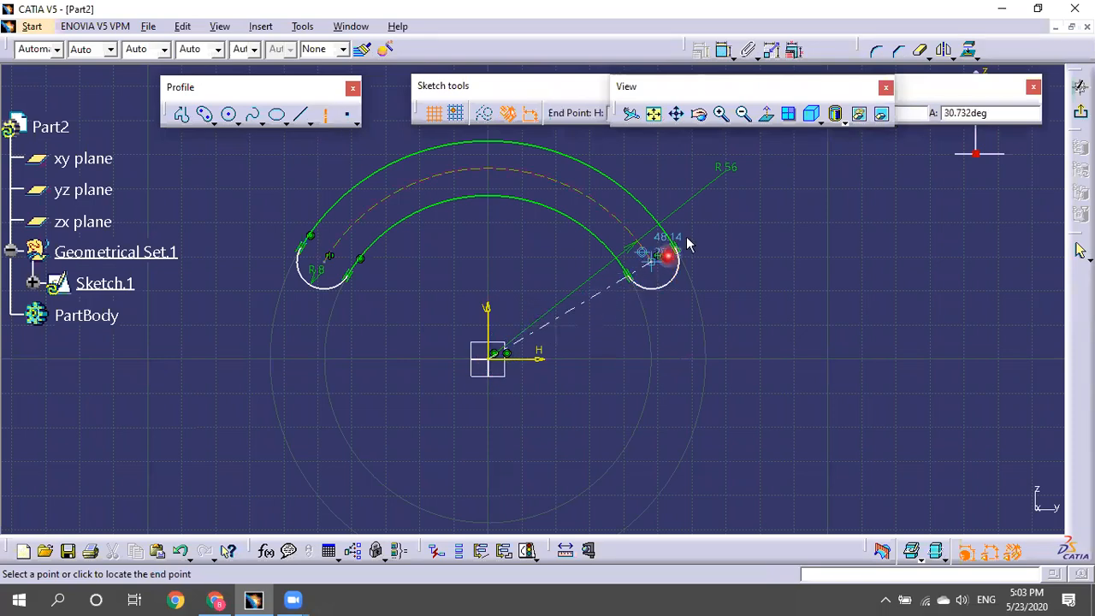
pyautogui.moveTo(693, 283)
pyautogui.mouseDown(button='middle')
pyautogui.moveTo(672, 317)
pyautogui.moveTo(645, 220)
pyautogui.moveTo(564, 303)
pyautogui.mouseUp(button='middle')
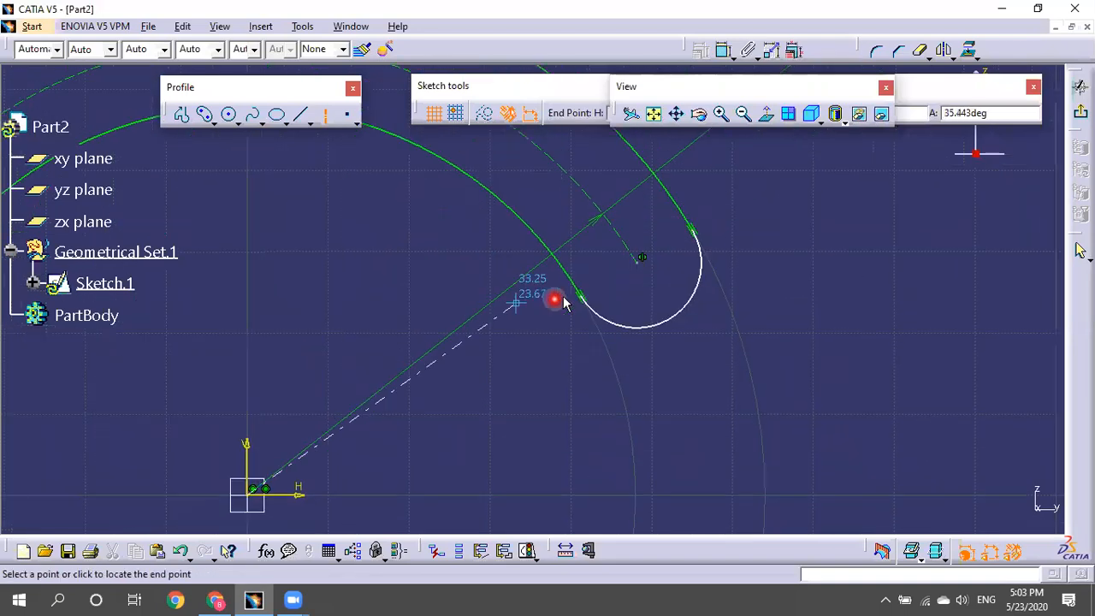
pyautogui.click(761, 200)
pyautogui.click(824, 216)
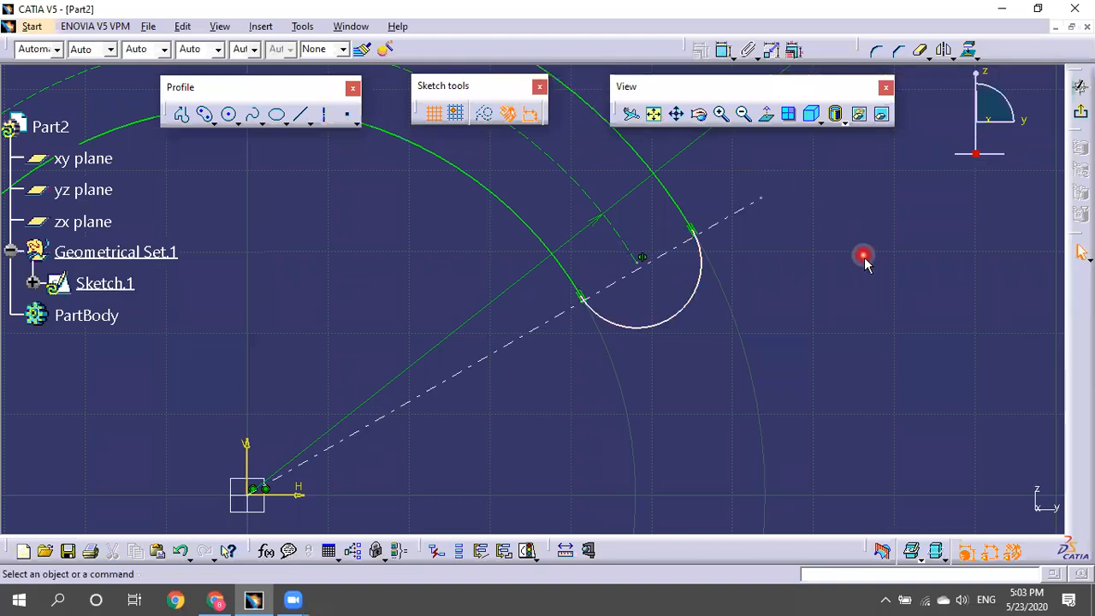
# Make the slot end's centre point coincide with the axis line.
pyautogui.click(733, 210)
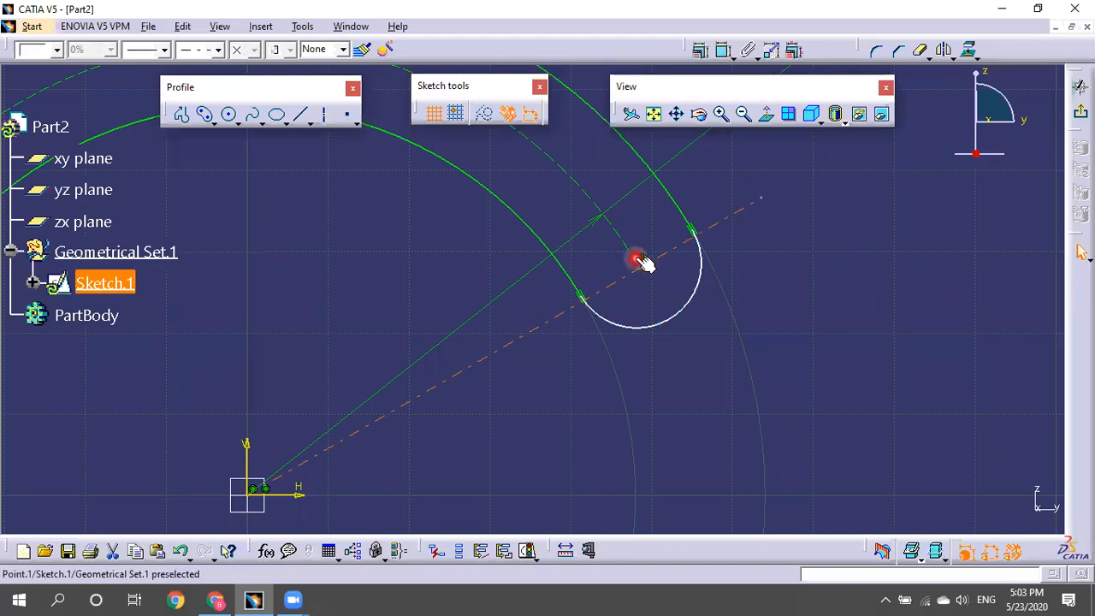
pyautogui.keyDown('ctrl'); pyautogui.click(640, 264); pyautogui.keyUp('ctrl')
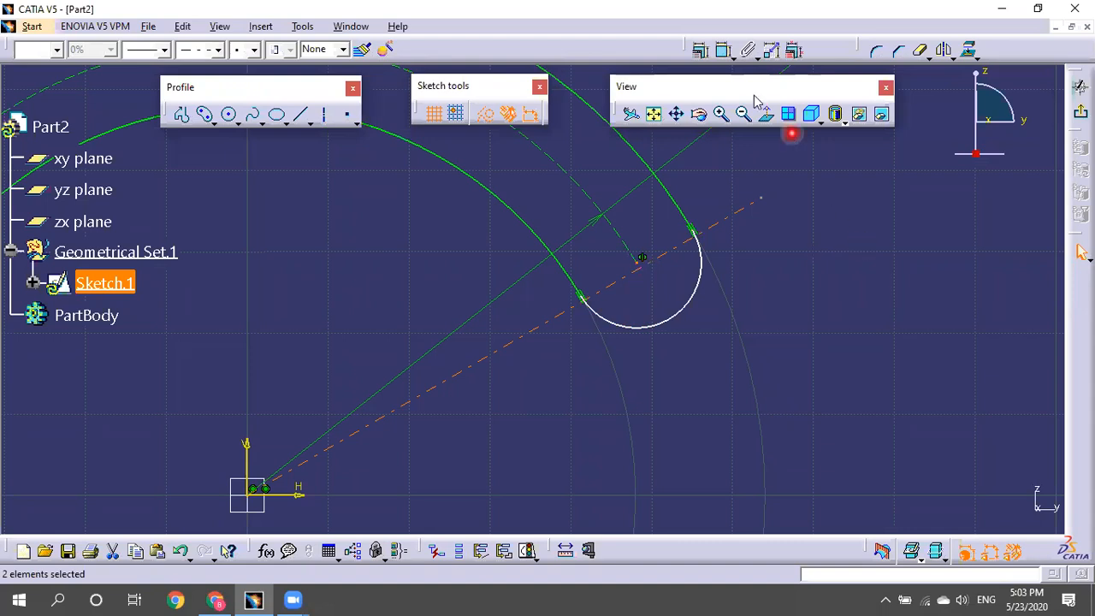
pyautogui.click(700, 50)
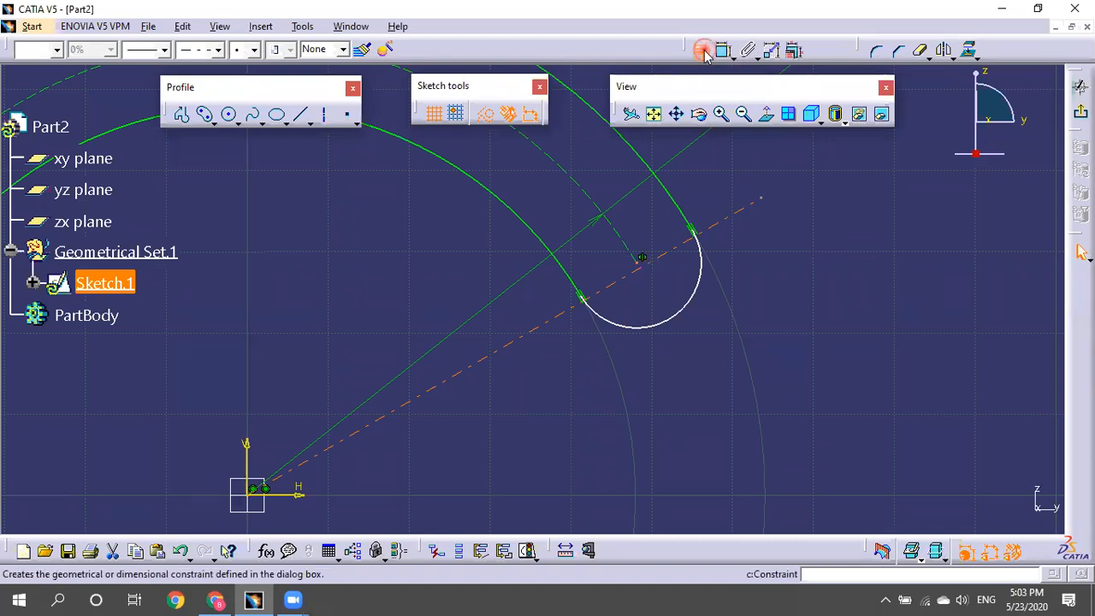
pyautogui.click(1003, 196)
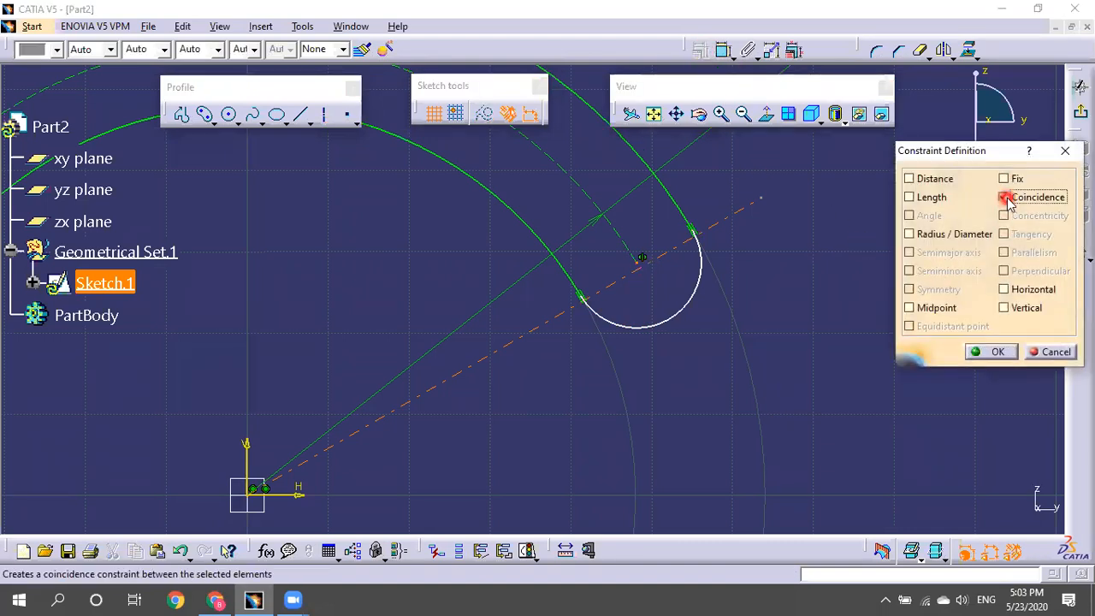
pyautogui.click(997, 352)
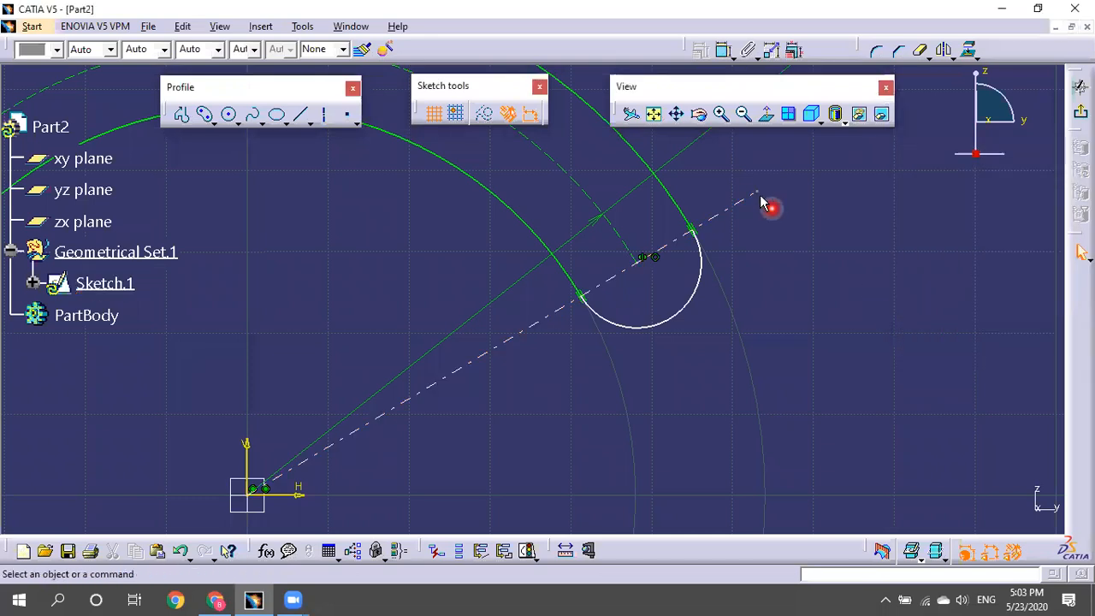
pyautogui.moveTo(755, 194)
pyautogui.mouseDown()
pyautogui.moveTo(789, 225)
pyautogui.moveTo(755, 169)
pyautogui.moveTo(829, 307)
pyautogui.moveTo(745, 146)
pyautogui.mouseUp()
pyautogui.moveTo(764, 191)
pyautogui.mouseDown(button='middle')
pyautogui.moveTo(778, 225)
pyautogui.moveTo(750, 297)
pyautogui.mouseUp(button='middle')
pyautogui.moveTo(635, 224)
pyautogui.mouseDown()
pyautogui.moveTo(702, 301)
pyautogui.moveTo(666, 237)
pyautogui.moveTo(672, 224)
pyautogui.mouseUp()
# Add an angle dimension between the axis line and the horizontal axis.
pyautogui.click(657, 270)
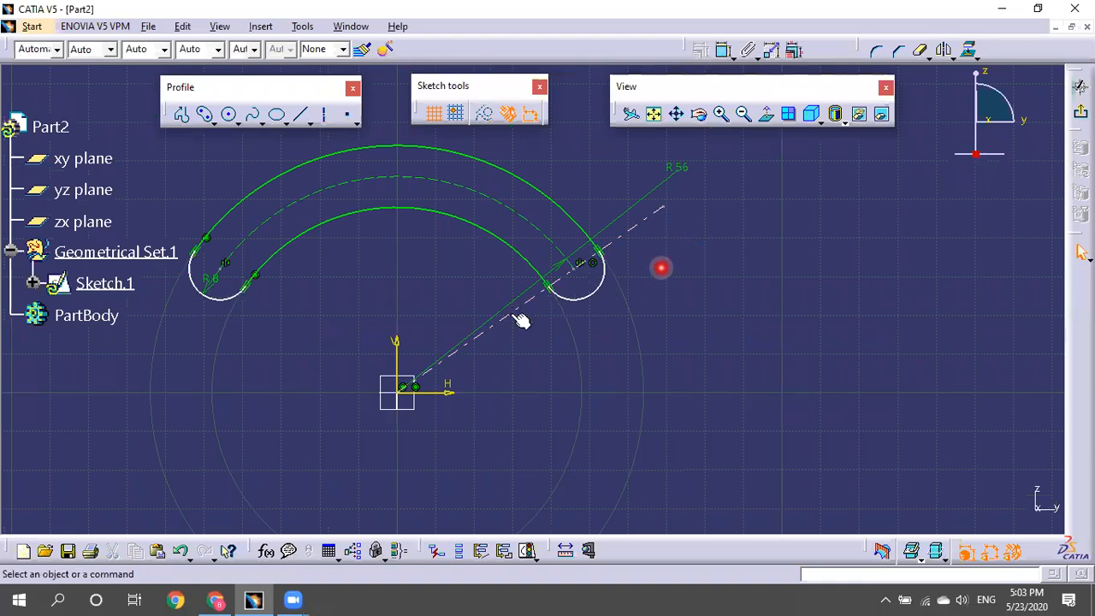
pyautogui.click(511, 315)
pyautogui.click(722, 51)
pyautogui.click(510, 313)
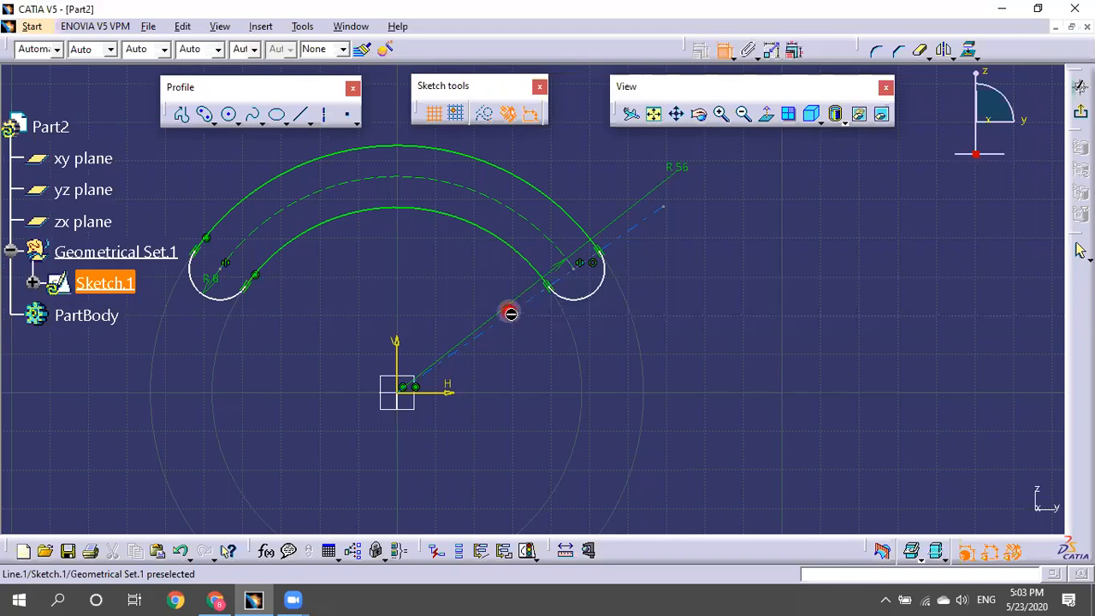
pyautogui.click(436, 391)
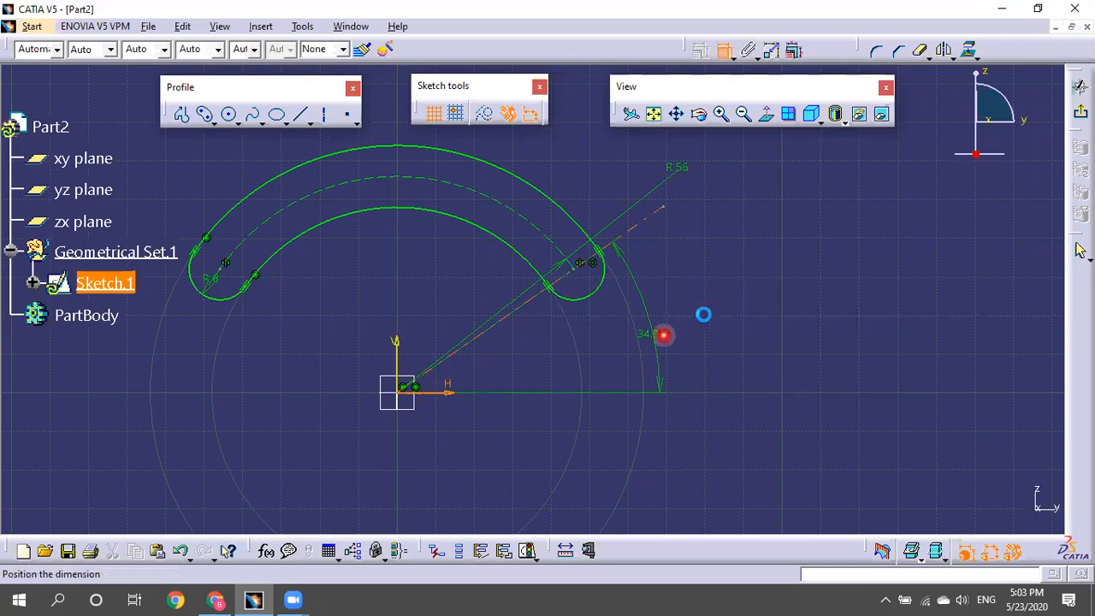
pyautogui.click(702, 315)
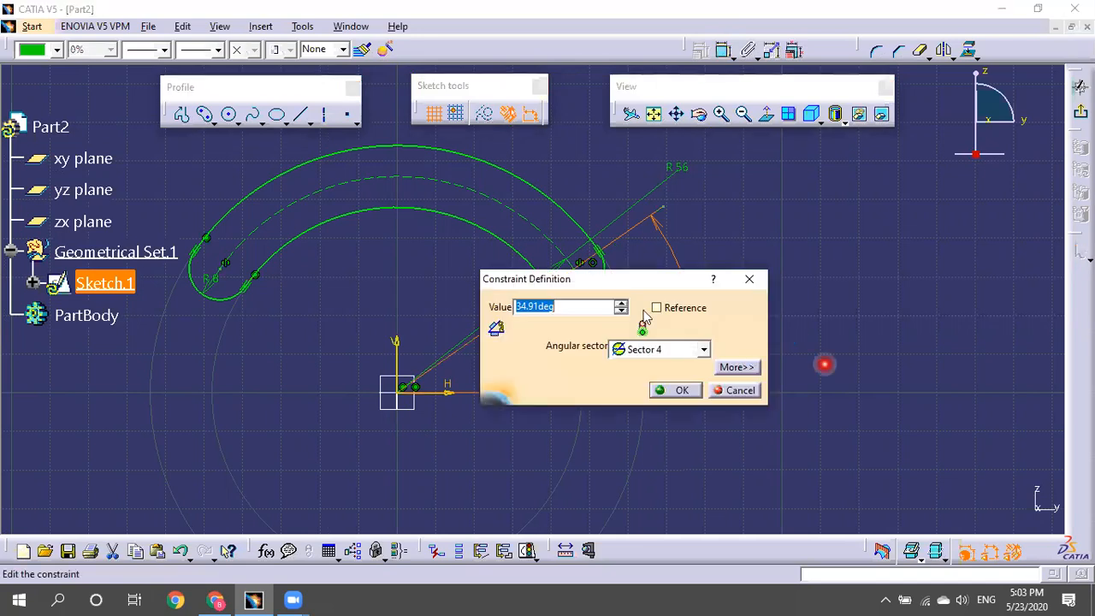
# Set the axis line's angle to 60°.
pyautogui.moveTo(614, 282); pyautogui.dragTo(823, 210)
pyautogui.click(829, 240)
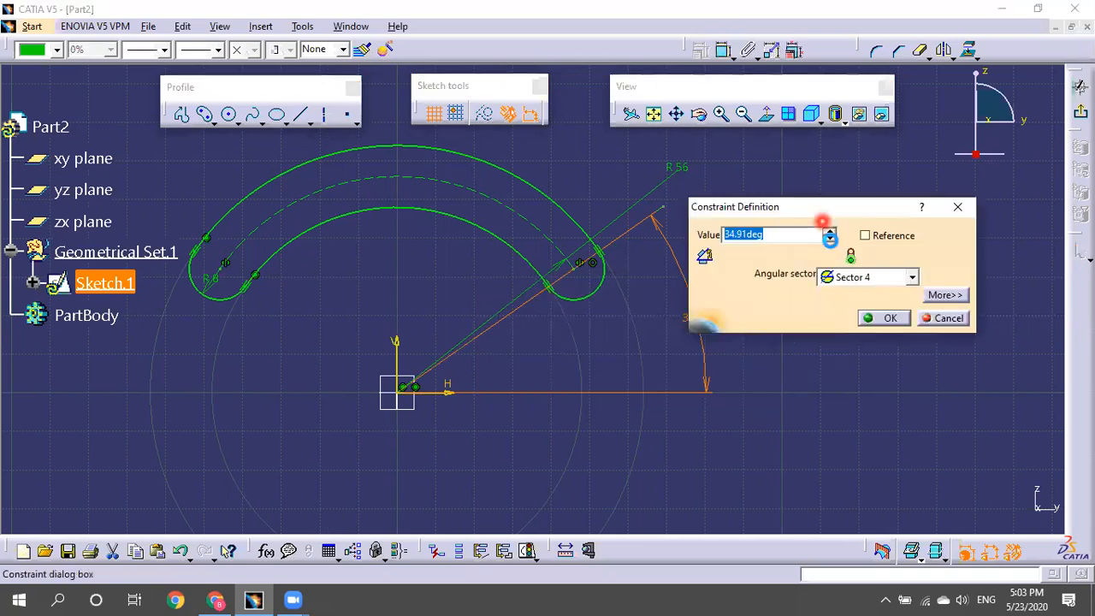
pyautogui.click(830, 241)
pyautogui.click(830, 231)
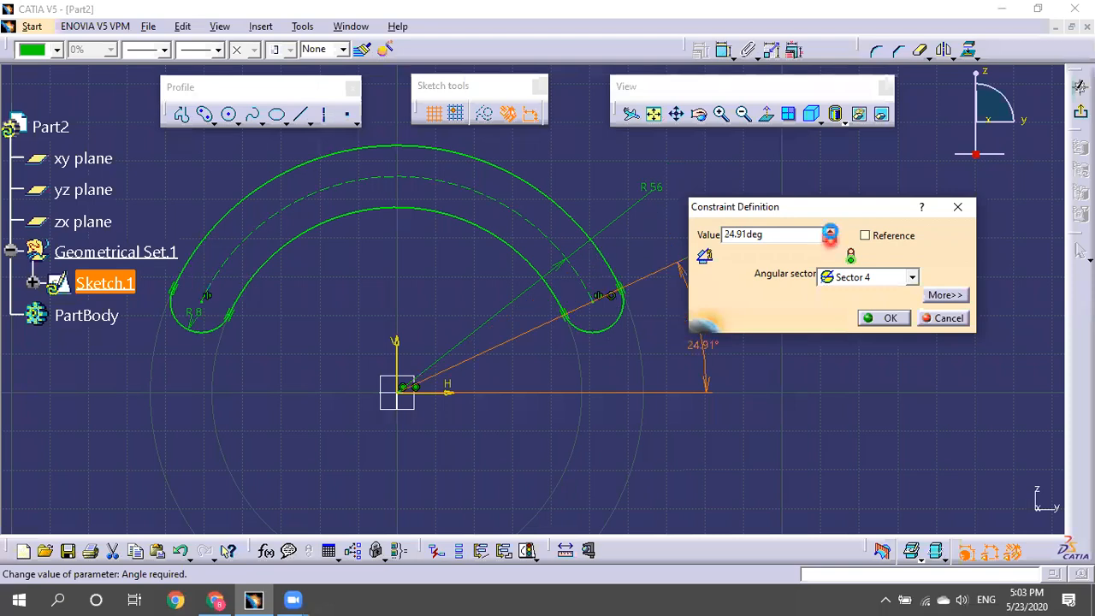
pyautogui.click(829, 230)
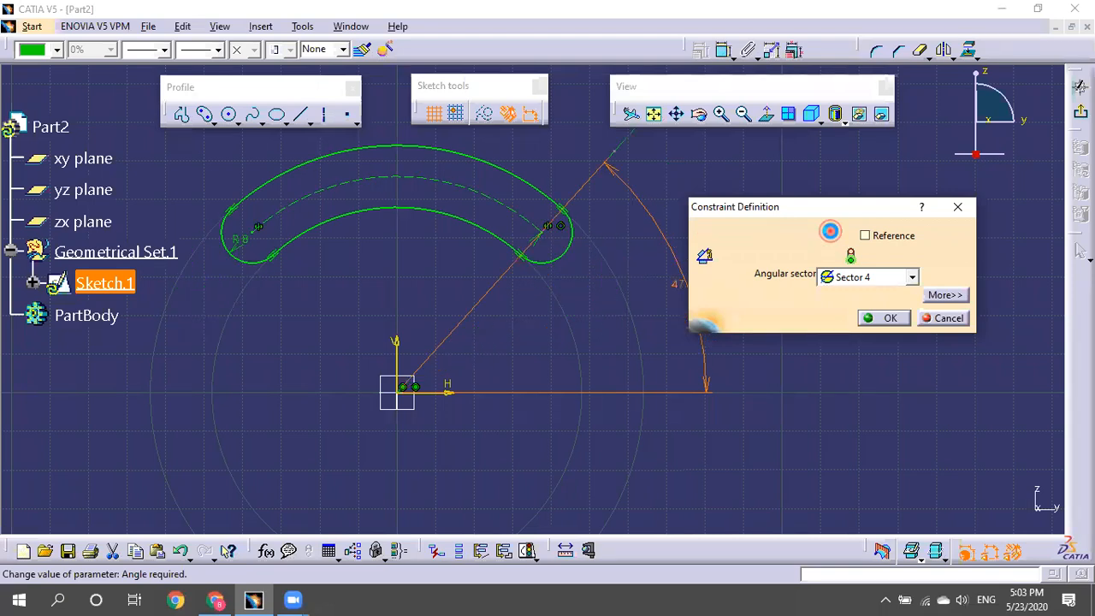
pyautogui.click(830, 233)
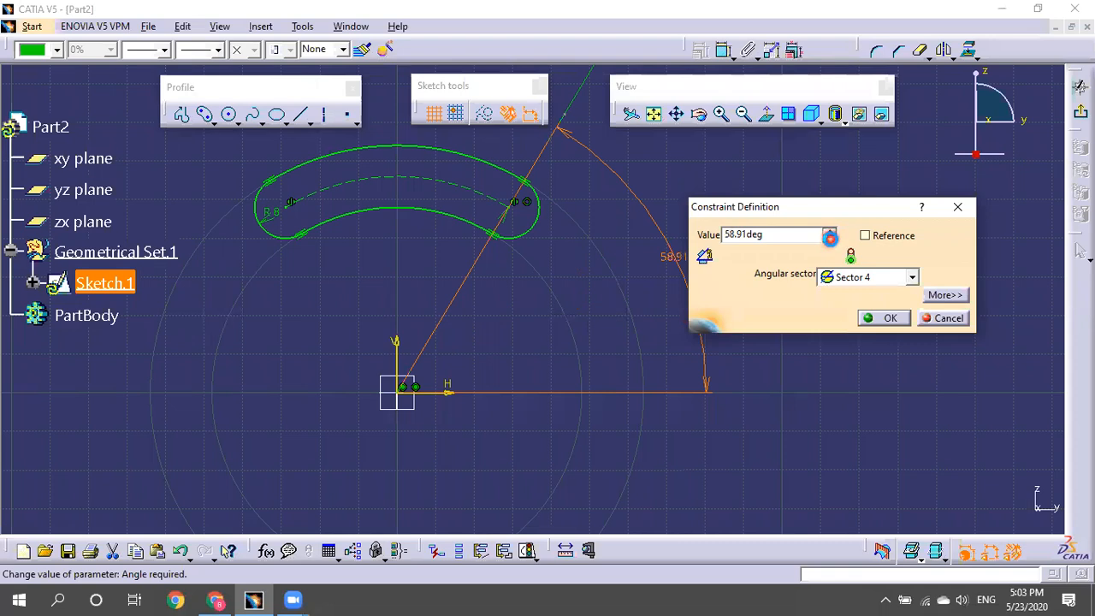
pyautogui.click(830, 240)
pyautogui.moveTo(607, 252); pyautogui.dragTo(617, 259)
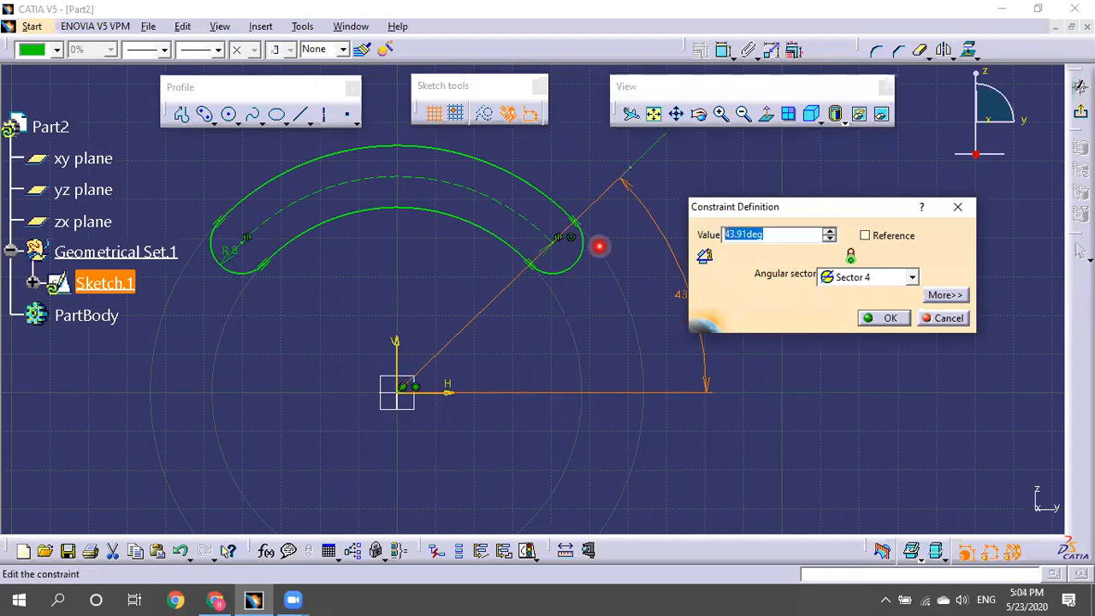
pyautogui.write('60')
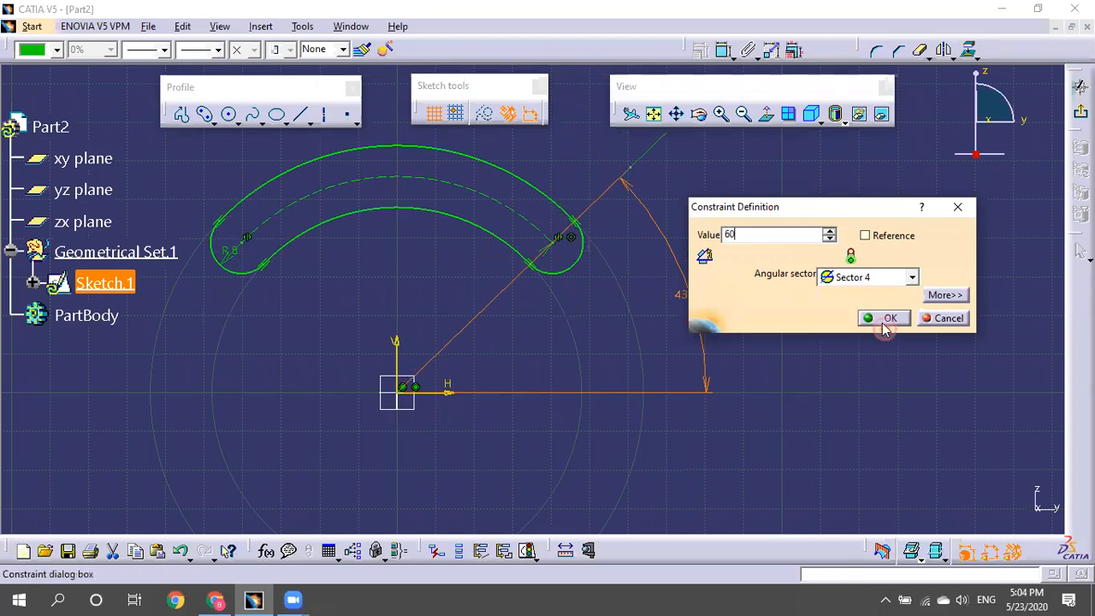
pyautogui.click(885, 319)
pyautogui.moveTo(675, 293); pyautogui.dragTo(650, 379, button='middle')
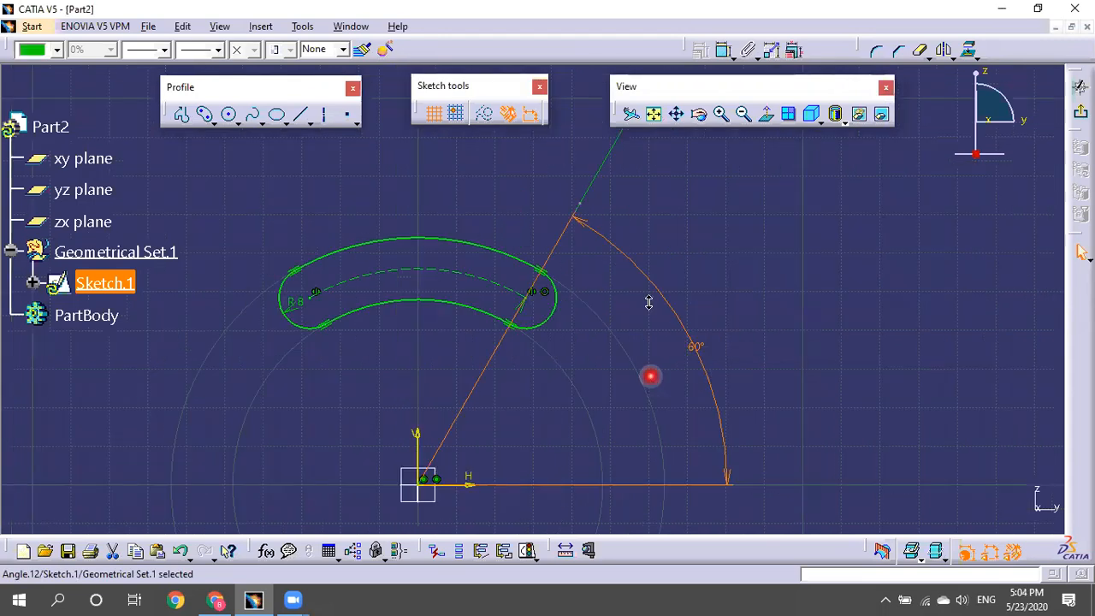
pyautogui.keyDown('ctrl'); pyautogui.moveTo(649, 302); pyautogui.dragTo(692, 267, button='middle'); pyautogui.keyUp('ctrl')
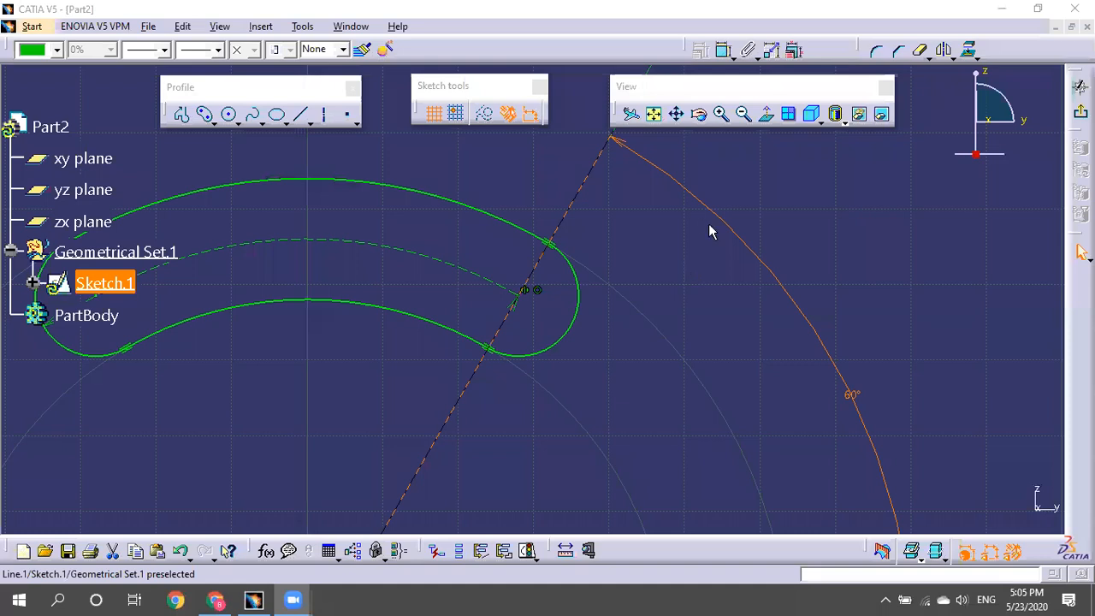
pyautogui.click(708, 225)
pyautogui.moveTo(704, 328)
pyautogui.mouseDown(button='middle')
pyautogui.moveTo(795, 276)
pyautogui.moveTo(776, 237)
pyautogui.moveTo(770, 267)
pyautogui.mouseUp(button='middle')
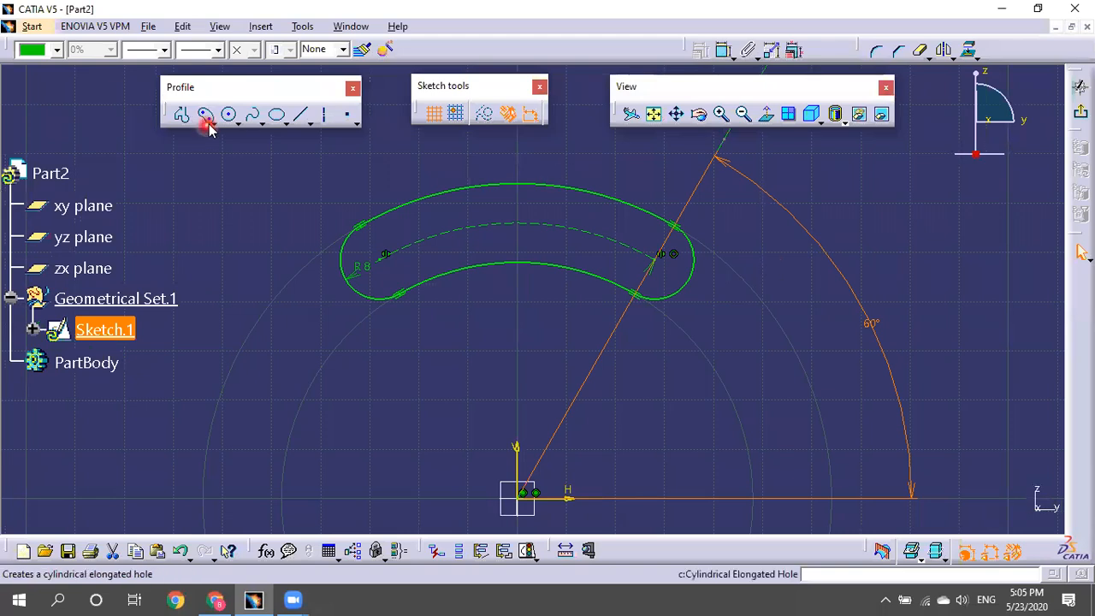
pyautogui.moveTo(212, 119); pyautogui.dragTo(241, 249)
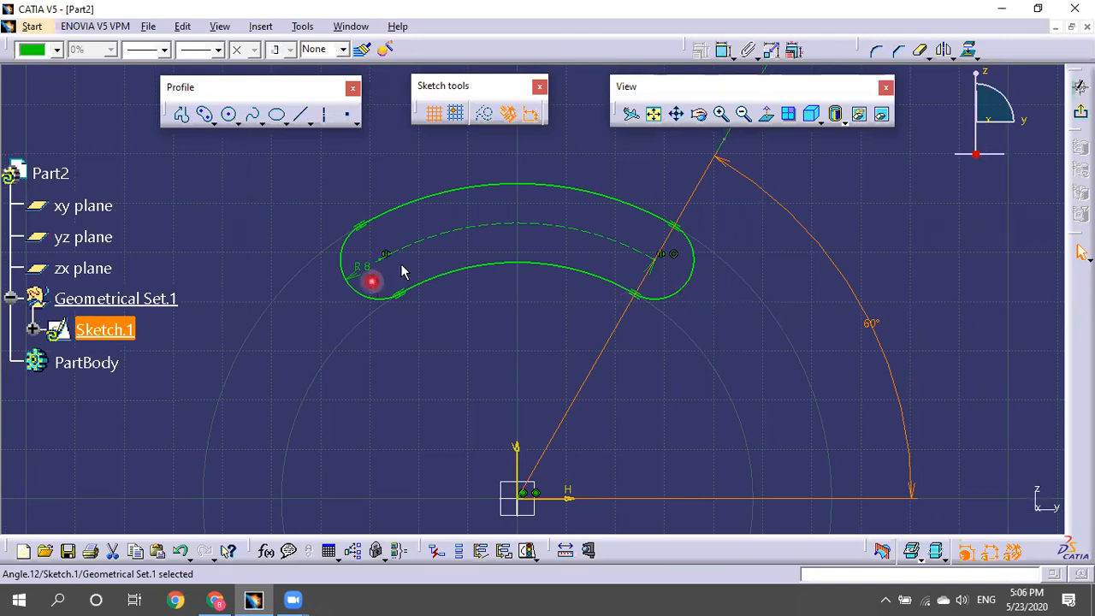
# Cut Sketch.1, leave the sketcher, and delete Sketch.1 from the part.
pyautogui.rightClick(130, 337)
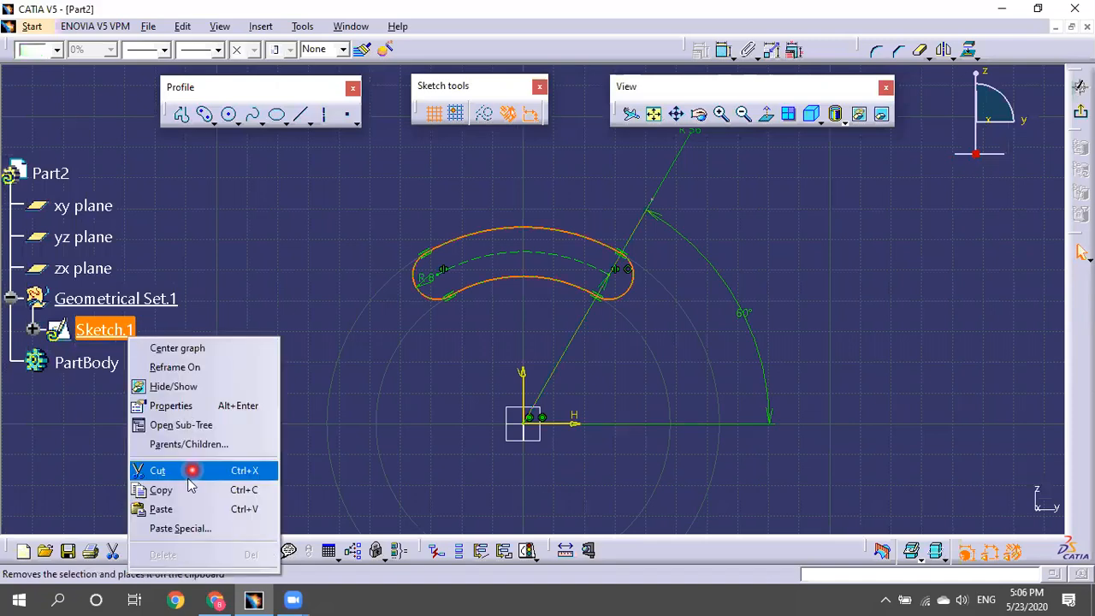
pyautogui.click(1029, 196)
pyautogui.click(844, 338)
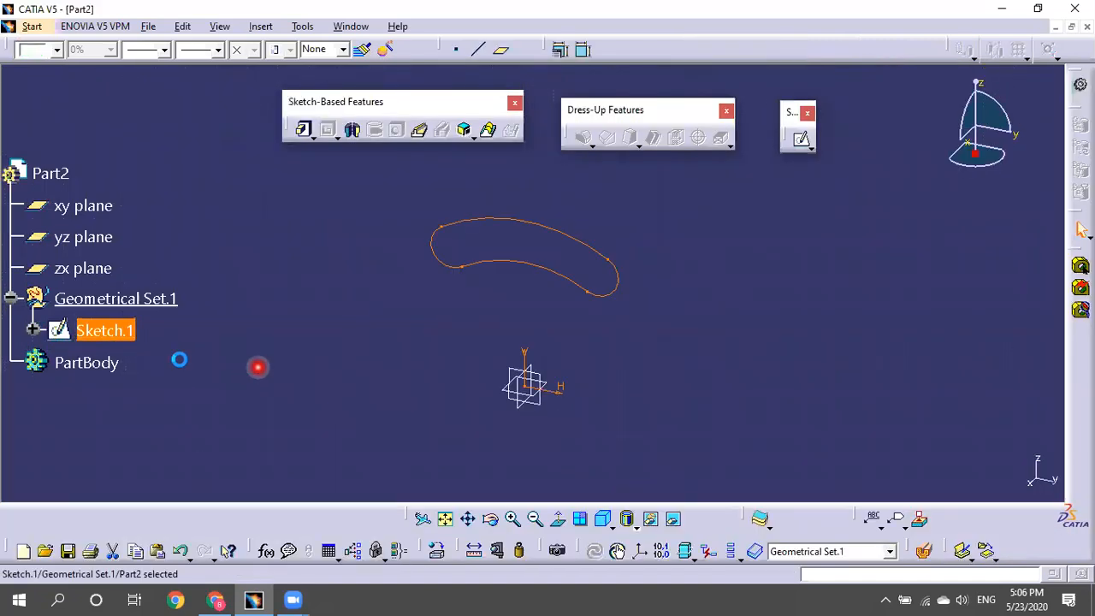
pyautogui.rightClick(122, 335)
pyautogui.click(154, 479)
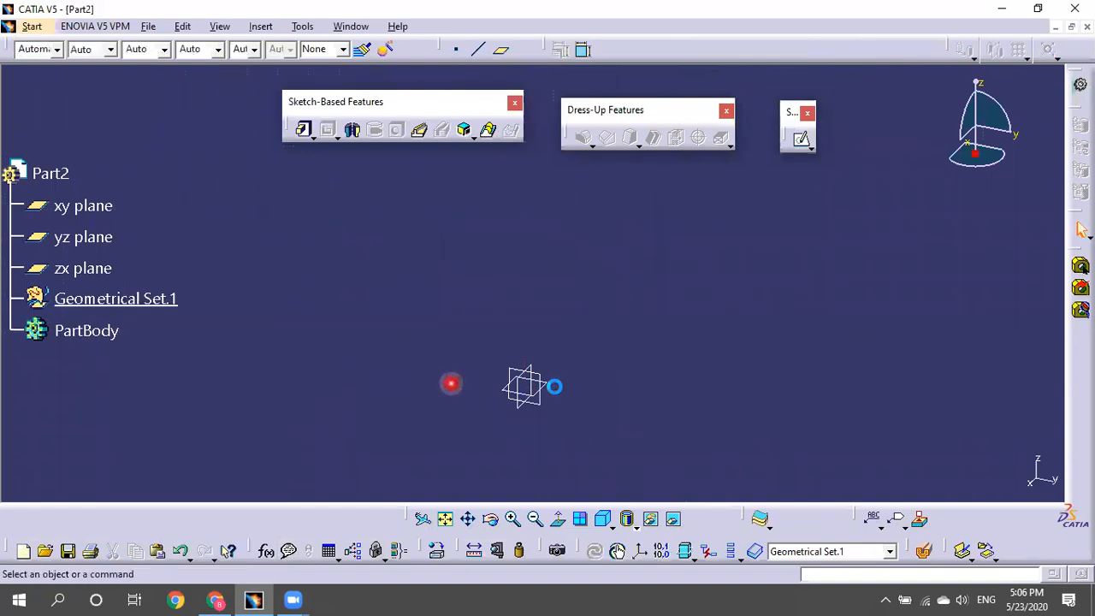
# Start a new sketch on the yz plane.
pyautogui.click(534, 400)
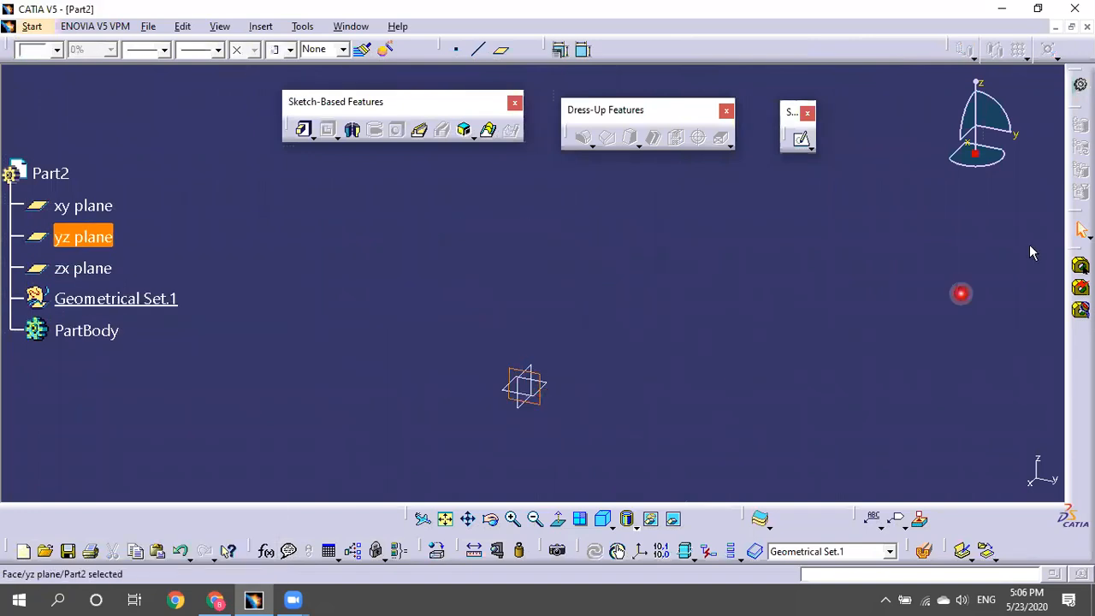
pyautogui.click(802, 139)
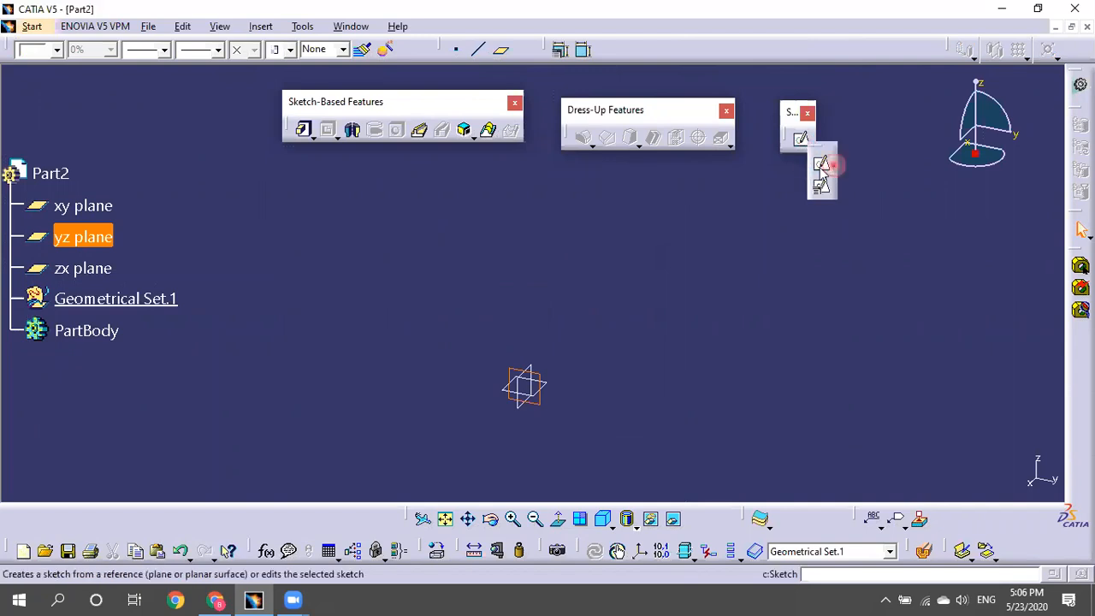
pyautogui.click(769, 261)
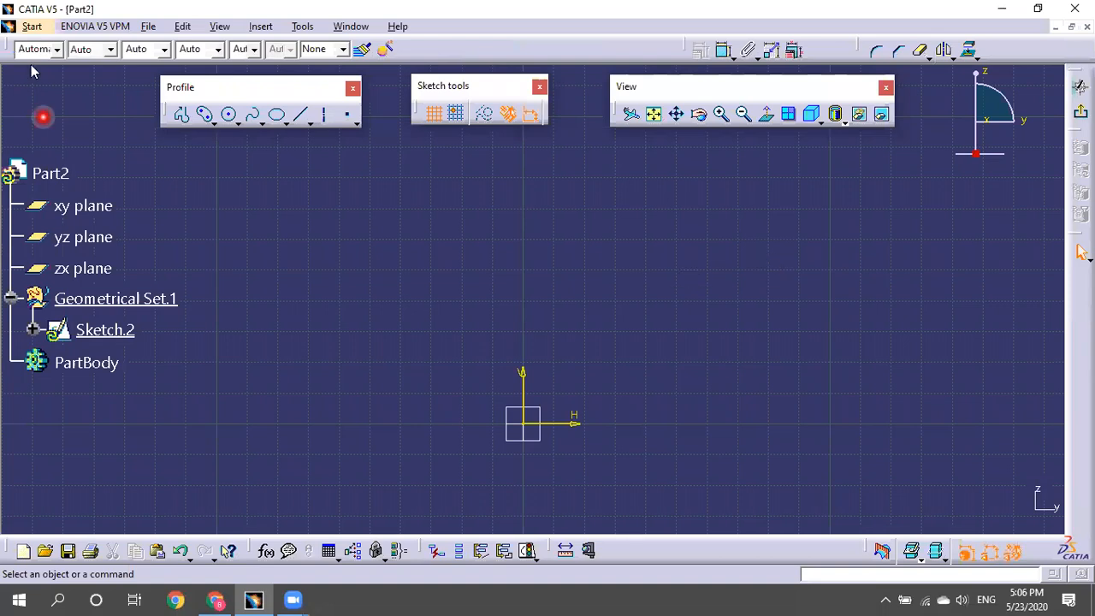
# Draw two trial arcs: a three-point arc and an arc from its end points.
pyautogui.click(212, 121)
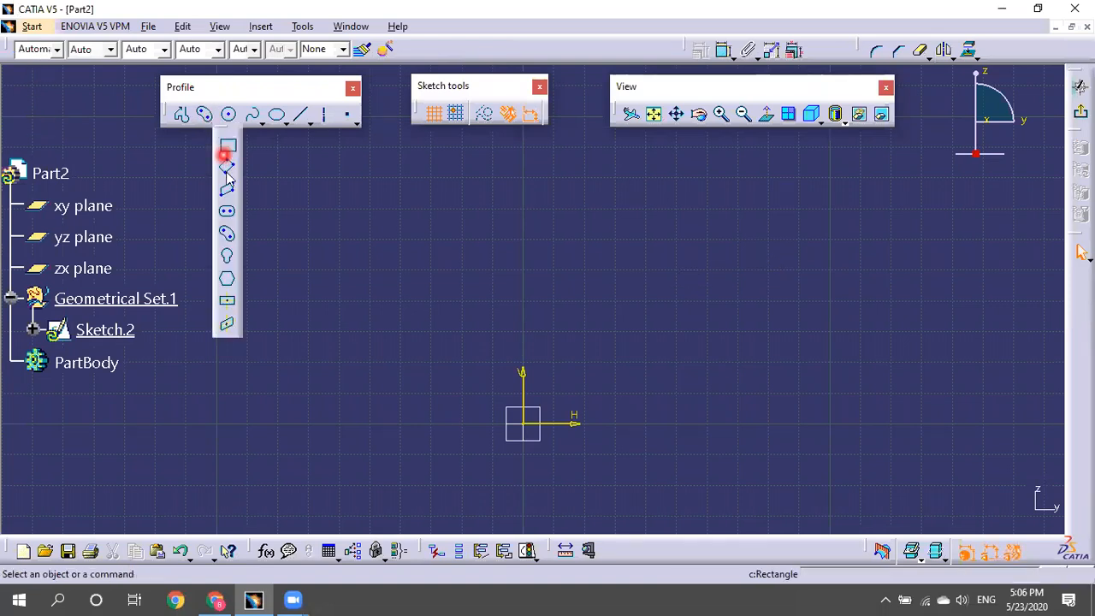
pyautogui.click(239, 125)
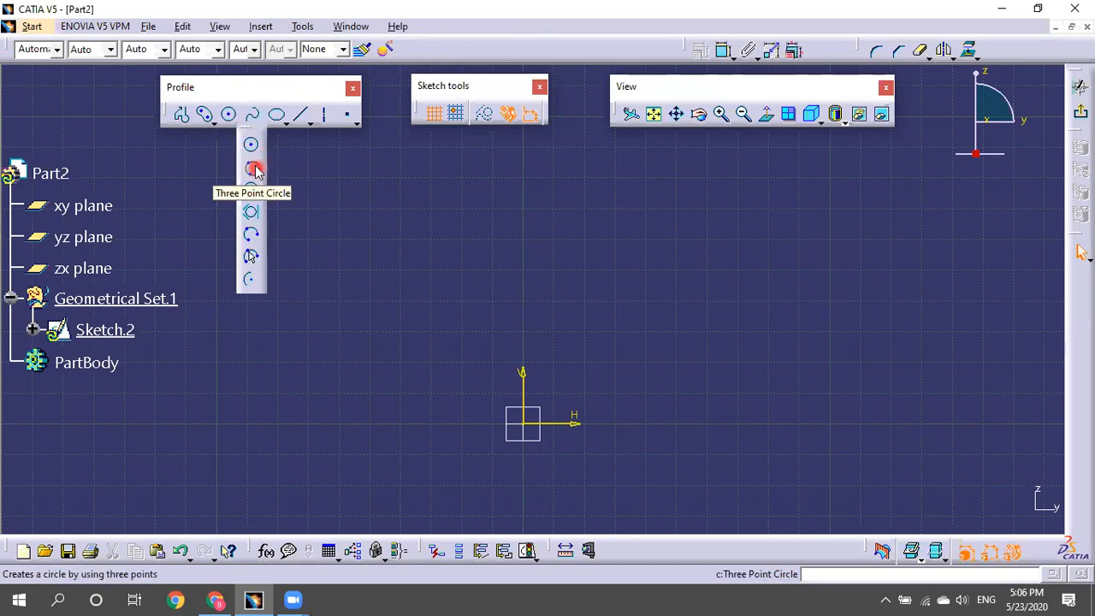
pyautogui.click(254, 236)
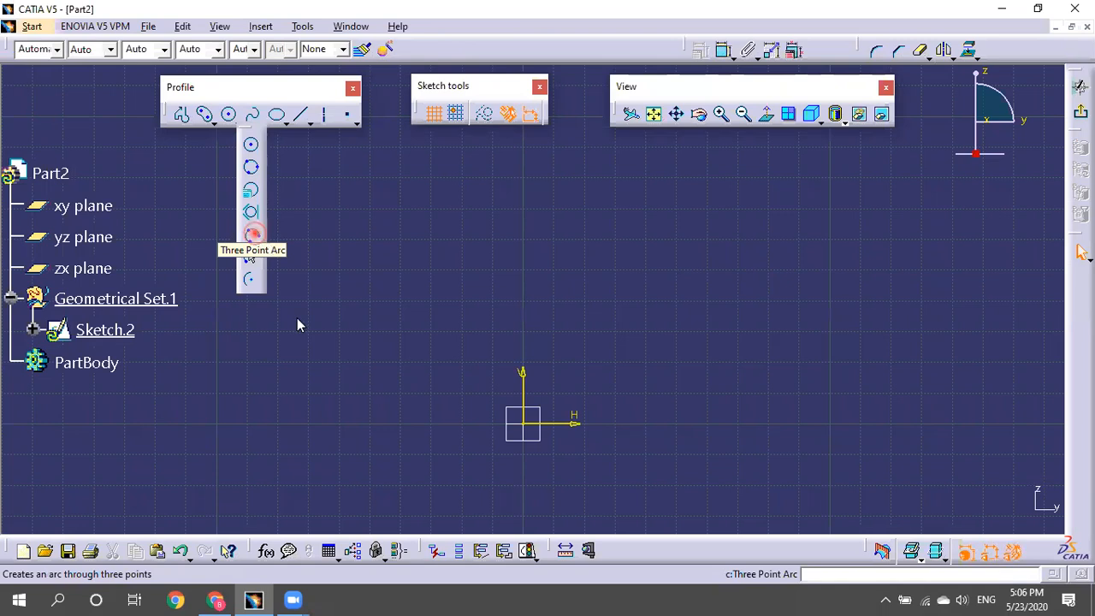
pyautogui.click(315, 330)
pyautogui.click(548, 218)
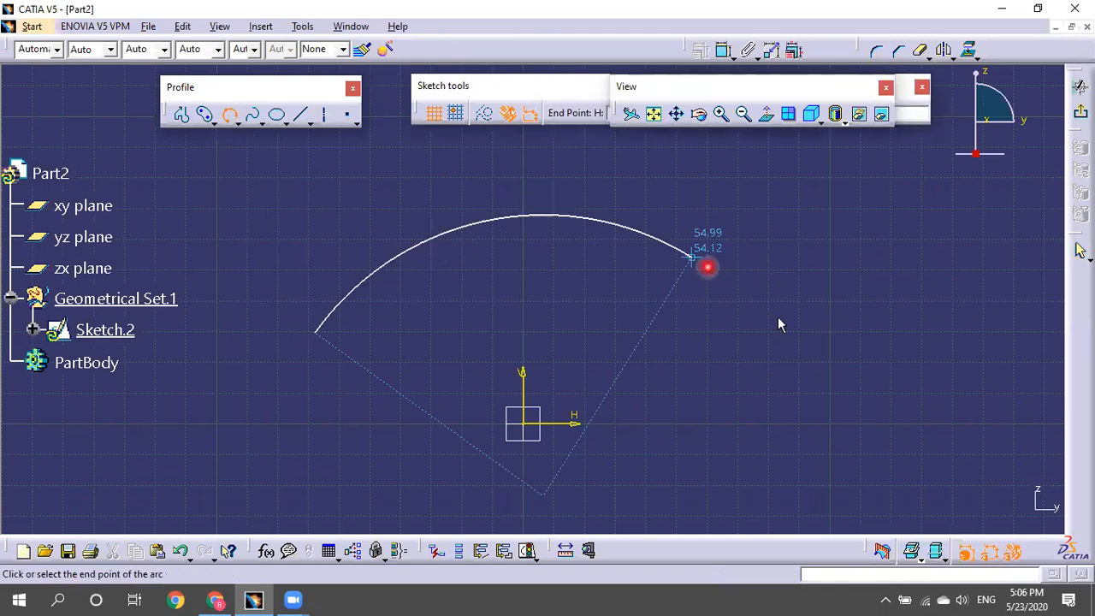
pyautogui.click(784, 328)
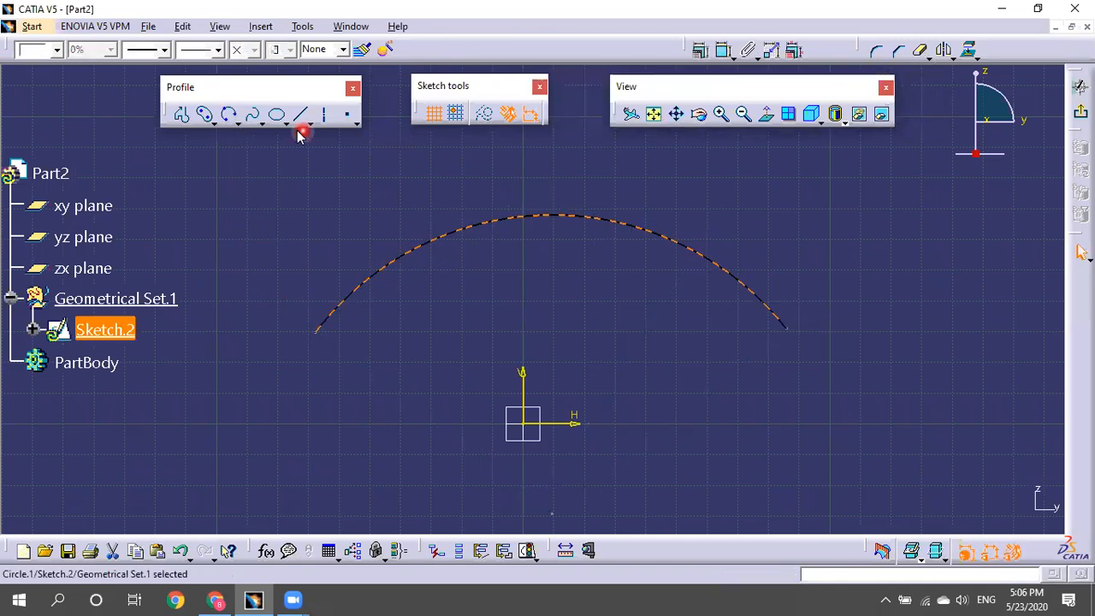
pyautogui.click(245, 127)
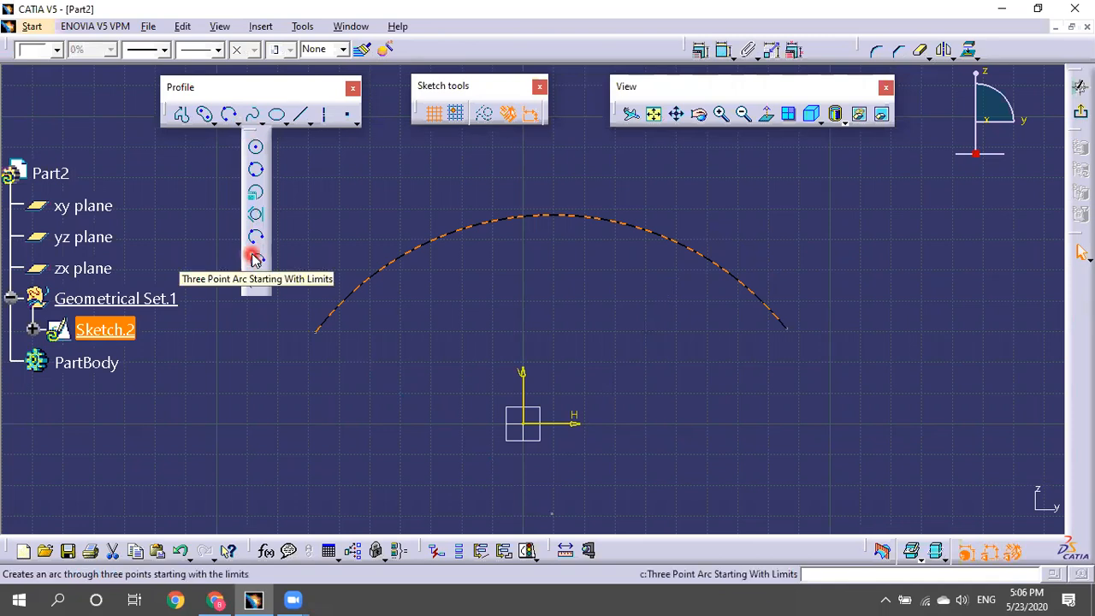
pyautogui.click(256, 259)
pyautogui.click(390, 414)
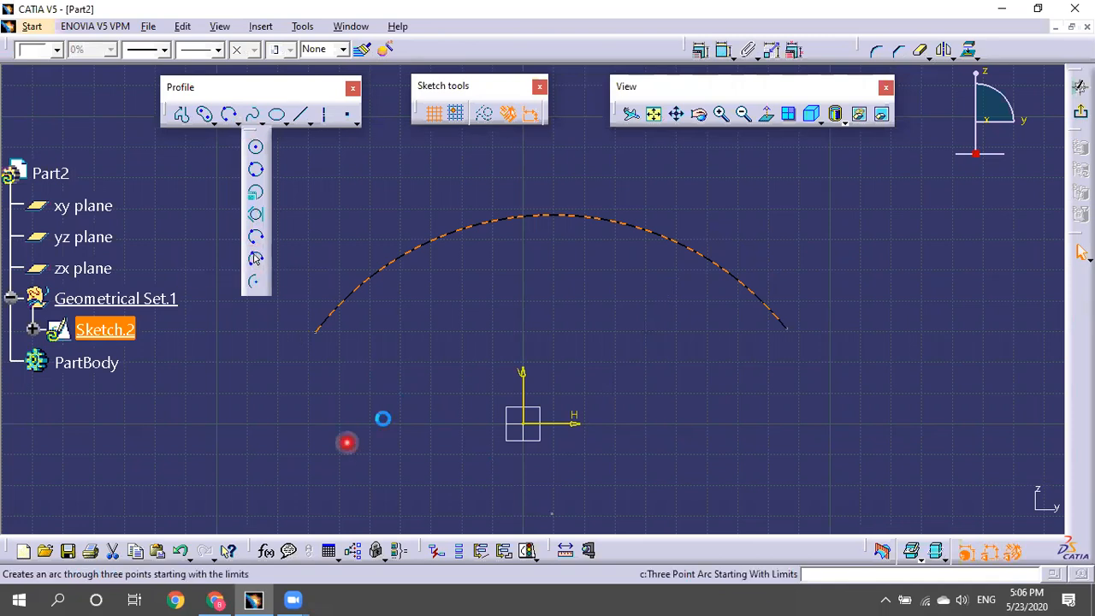
pyautogui.click(567, 305)
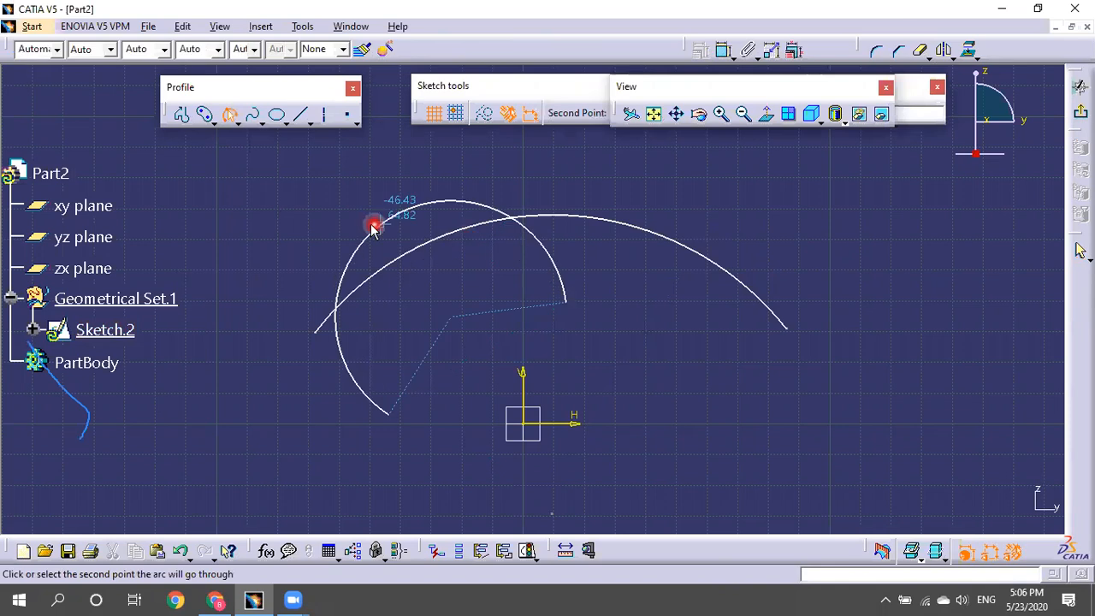
pyautogui.click(522, 258)
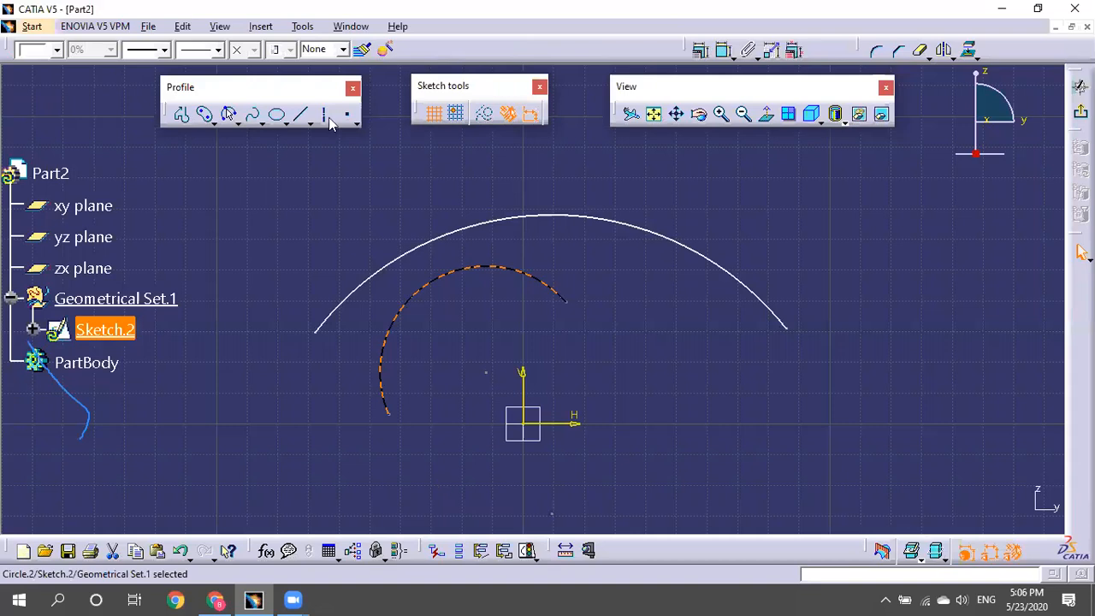
# Draw a centred arc with its centre at the sketch origin.
pyautogui.click(261, 123)
pyautogui.click(253, 285)
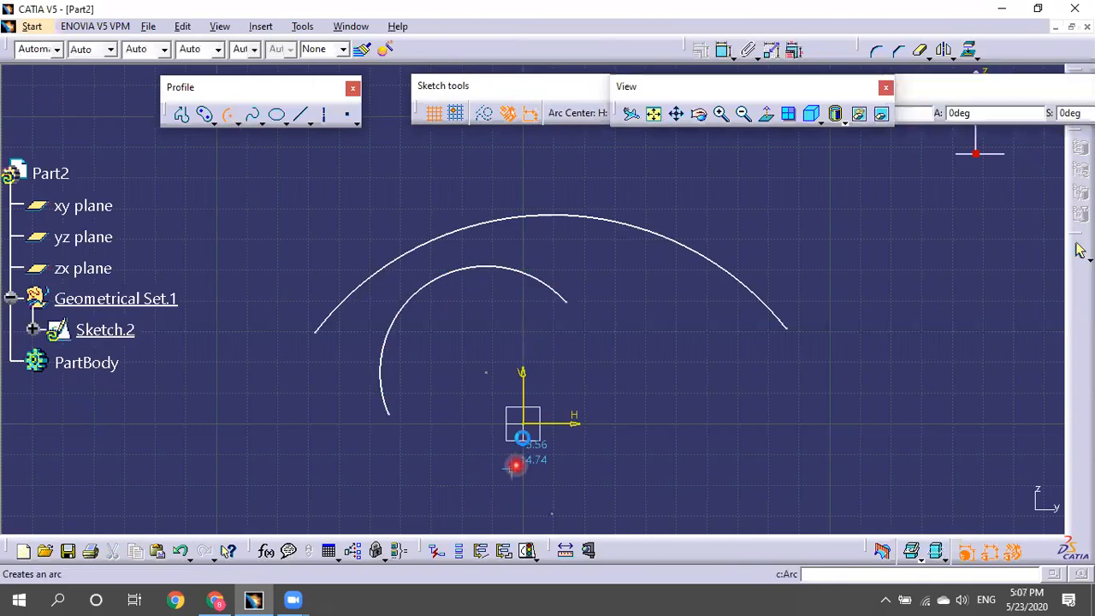
pyautogui.click(530, 427)
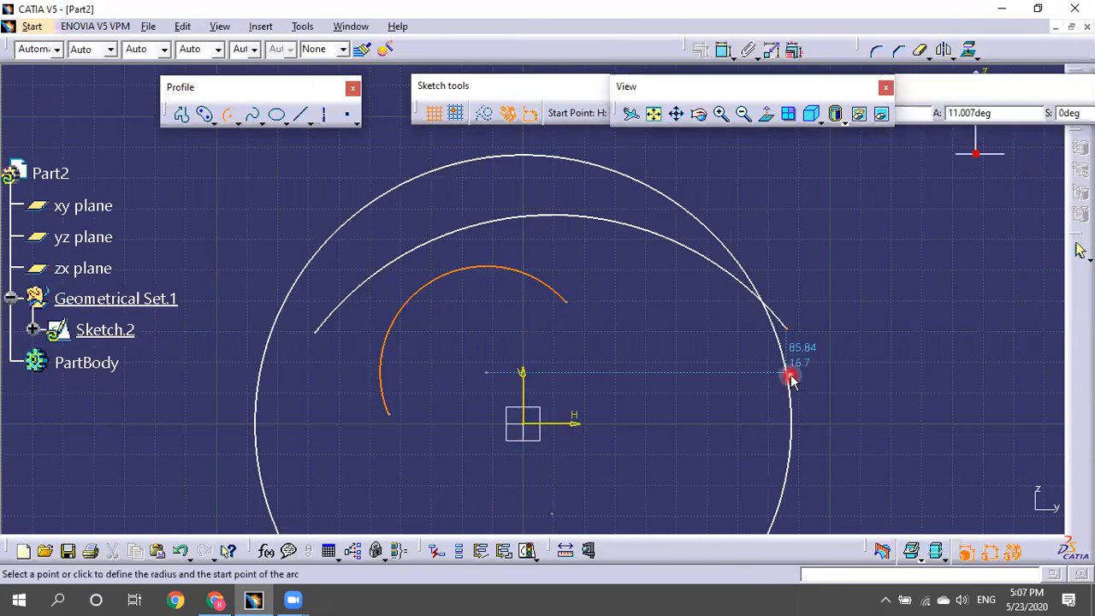
pyautogui.click(785, 247)
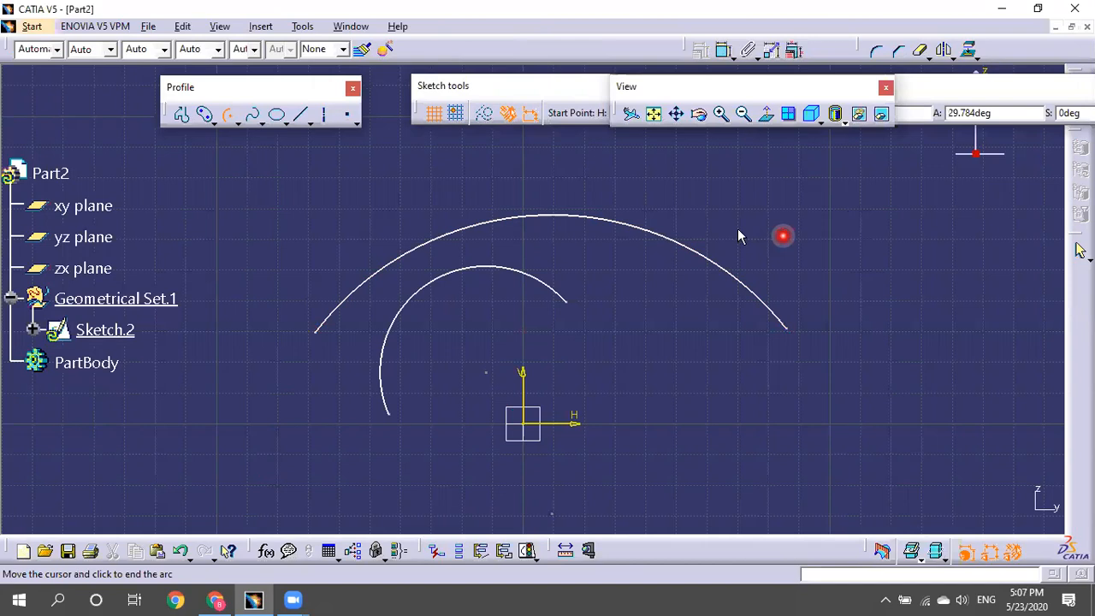
pyautogui.click(287, 392)
# Delete all three trial arcs.
pyautogui.moveTo(714, 254); pyautogui.dragTo(738, 351, button='middle')
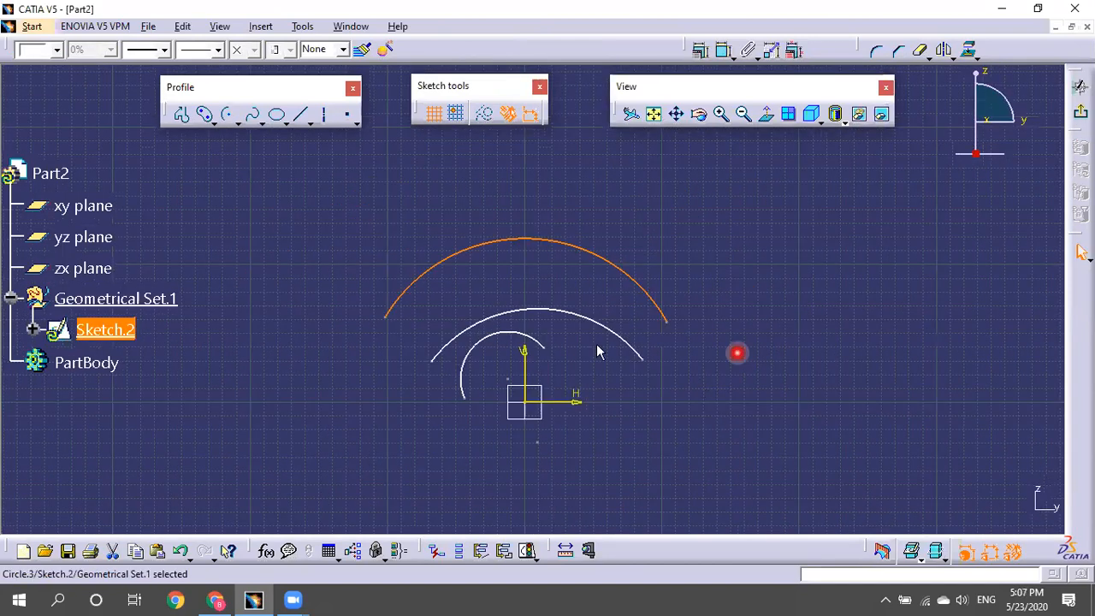
pyautogui.click(610, 331)
pyautogui.press('Delete')
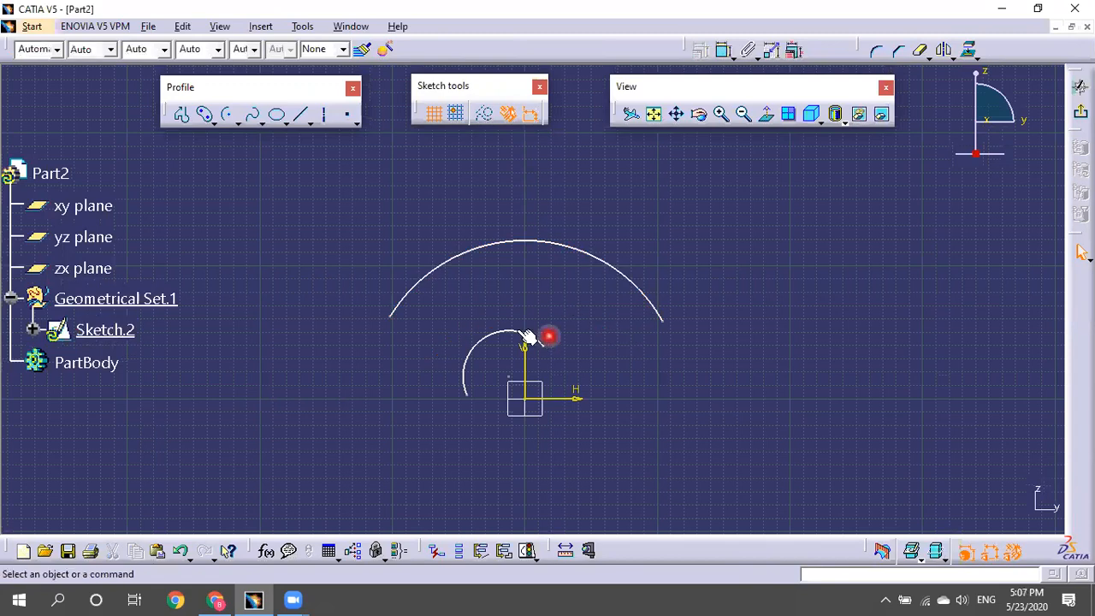
pyautogui.press('Delete')
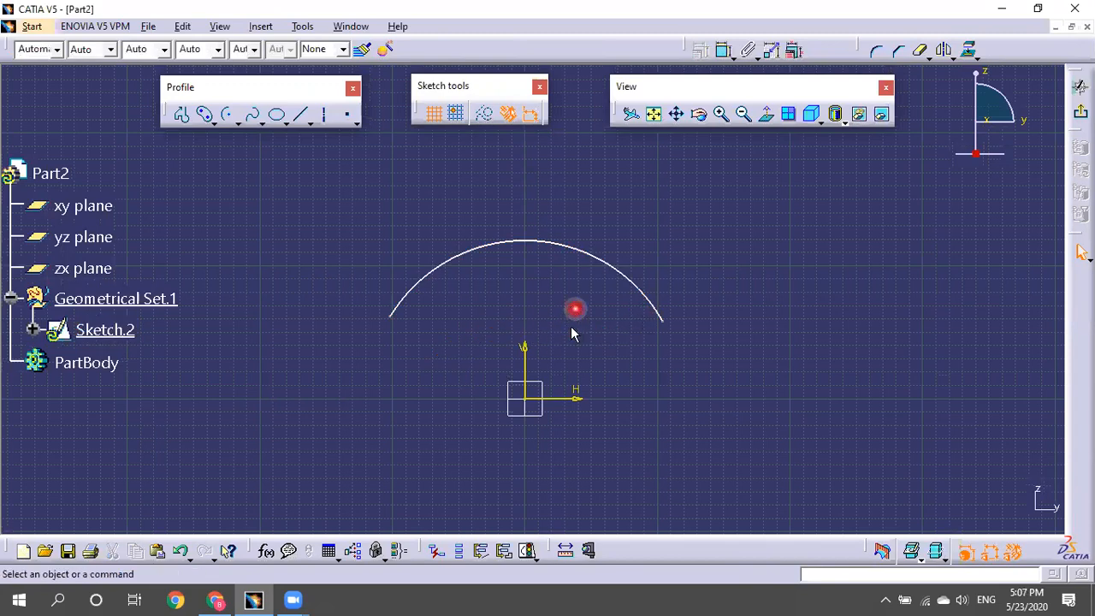
pyautogui.click(616, 272)
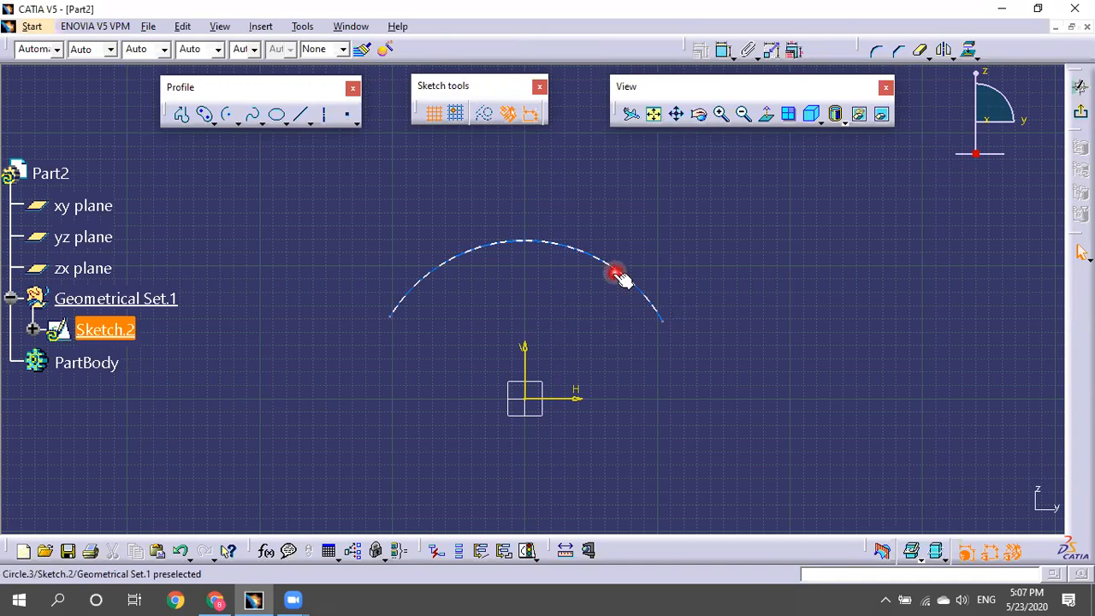
pyautogui.press('Delete')
# Draw a new centred arc from the origin, sweeping from right to left above it.
pyautogui.click(226, 113)
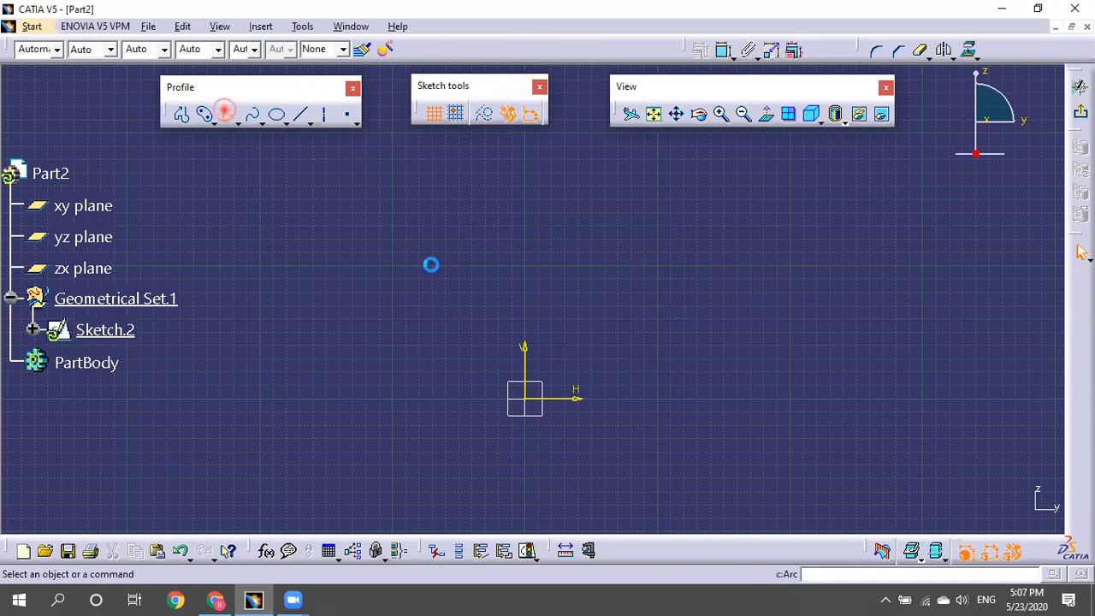
pyautogui.click(526, 399)
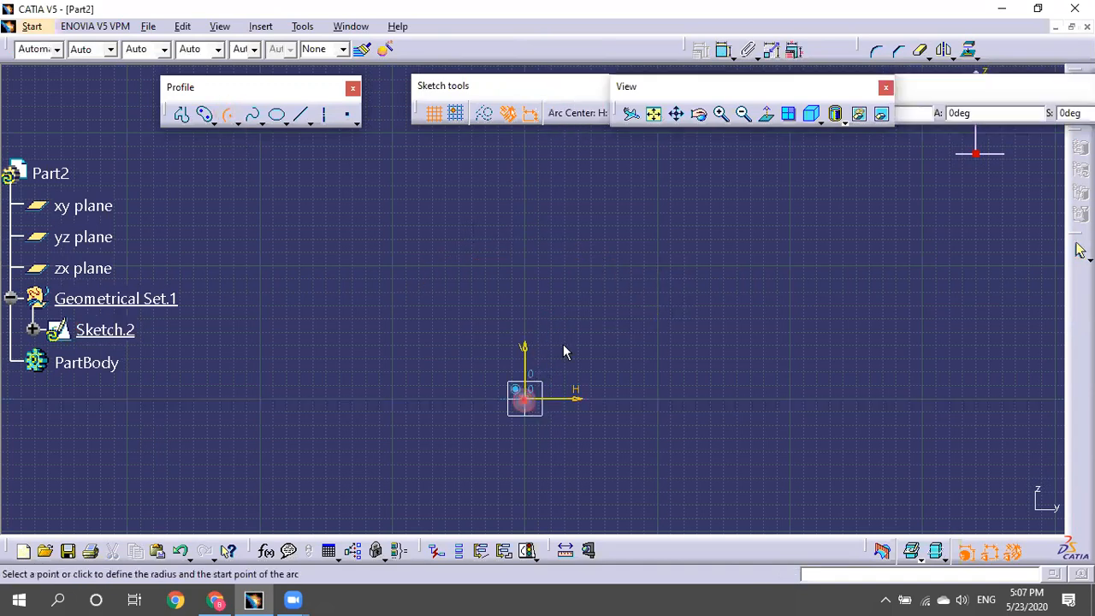
pyautogui.click(667, 257)
pyautogui.click(373, 265)
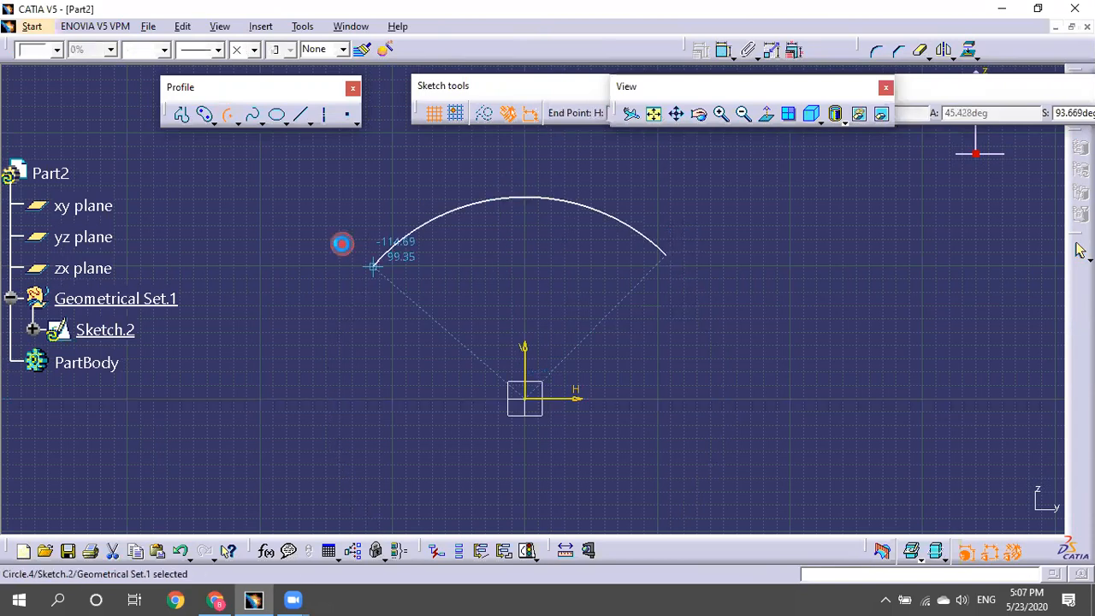
pyautogui.moveTo(733, 344)
pyautogui.mouseDown(button='middle')
pyautogui.moveTo(718, 296)
pyautogui.moveTo(567, 223)
pyautogui.mouseUp(button='middle')
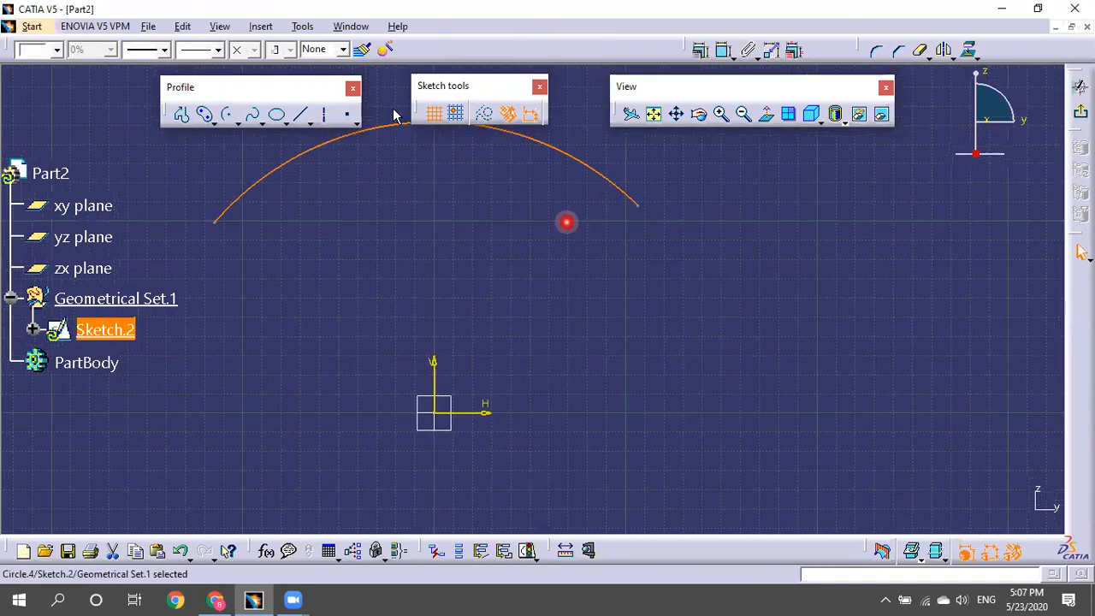
# Draw an axis line from the origin past the arc's right end and swing it into place.
pyautogui.click(325, 114)
pyautogui.click(433, 414)
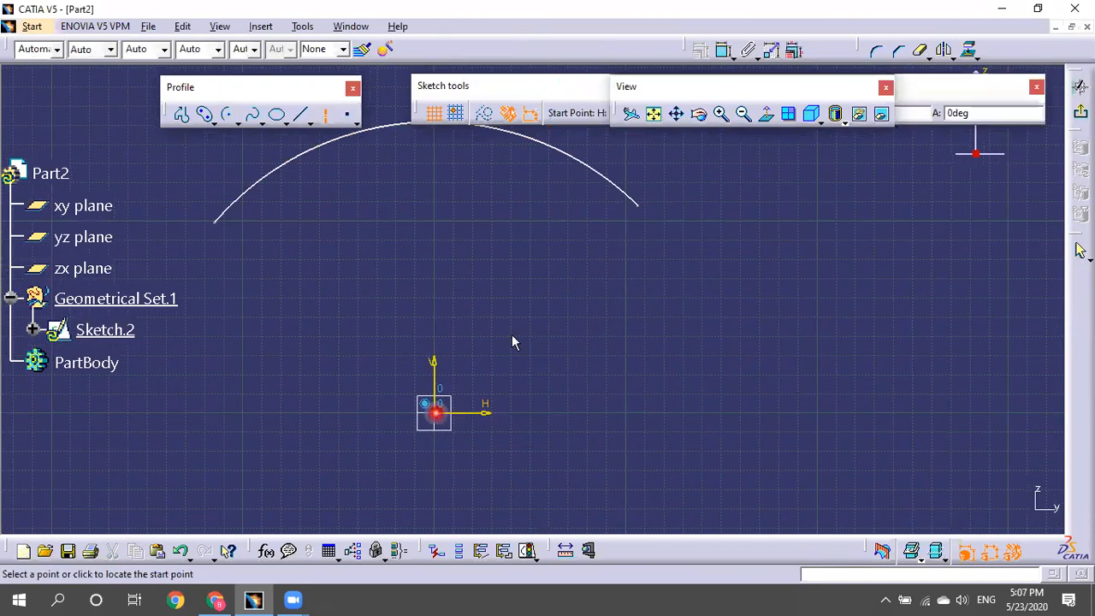
pyautogui.click(701, 141)
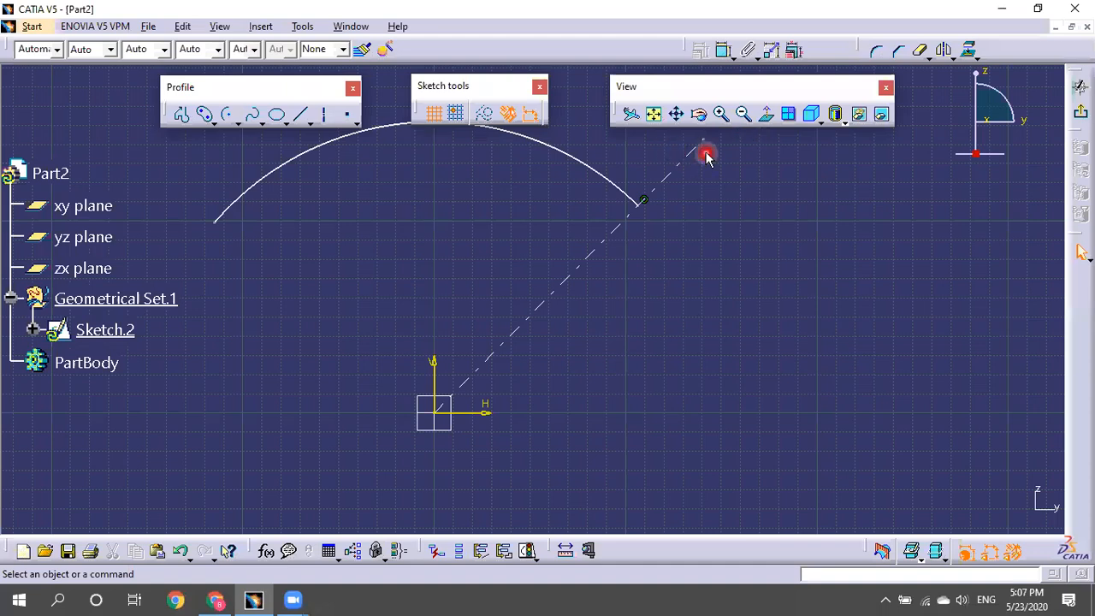
pyautogui.moveTo(706, 158)
pyautogui.mouseDown()
pyautogui.moveTo(685, 164)
pyautogui.moveTo(743, 220)
pyautogui.moveTo(672, 157)
pyautogui.moveTo(765, 227)
pyautogui.moveTo(707, 168)
pyautogui.moveTo(803, 270)
pyautogui.moveTo(706, 240)
pyautogui.mouseUp()
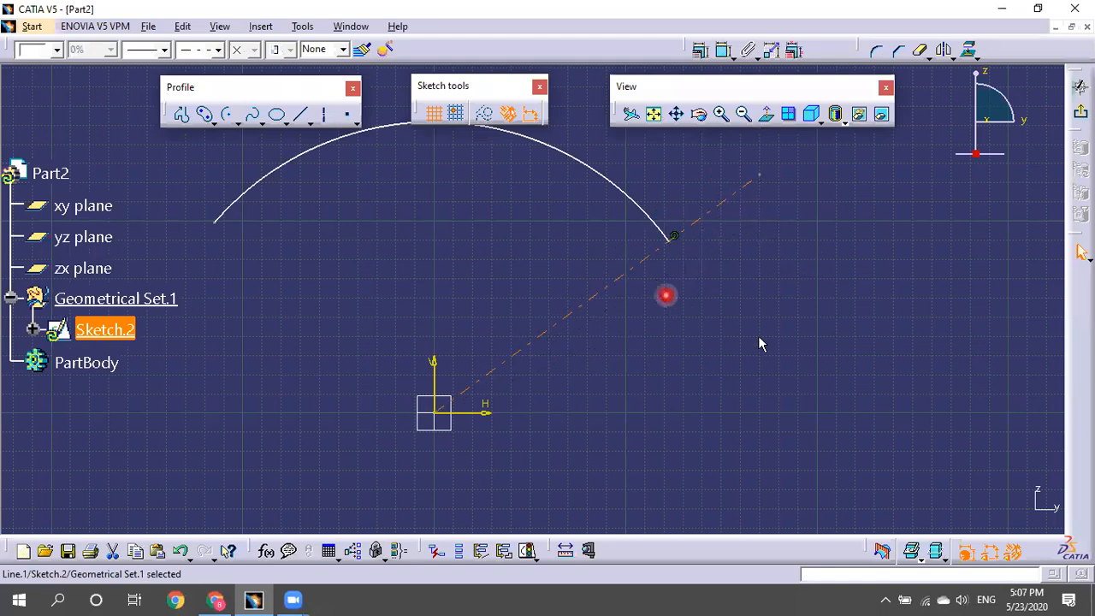
pyautogui.click(733, 196)
pyautogui.click(722, 180)
pyautogui.moveTo(768, 229); pyautogui.dragTo(774, 224)
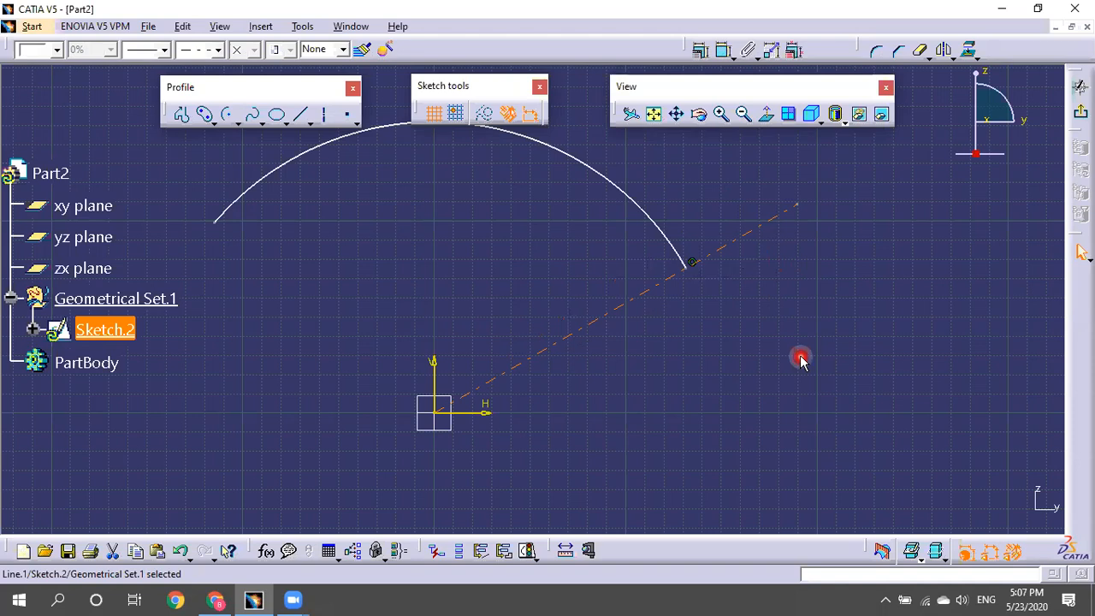
pyautogui.moveTo(781, 220); pyautogui.dragTo(795, 230)
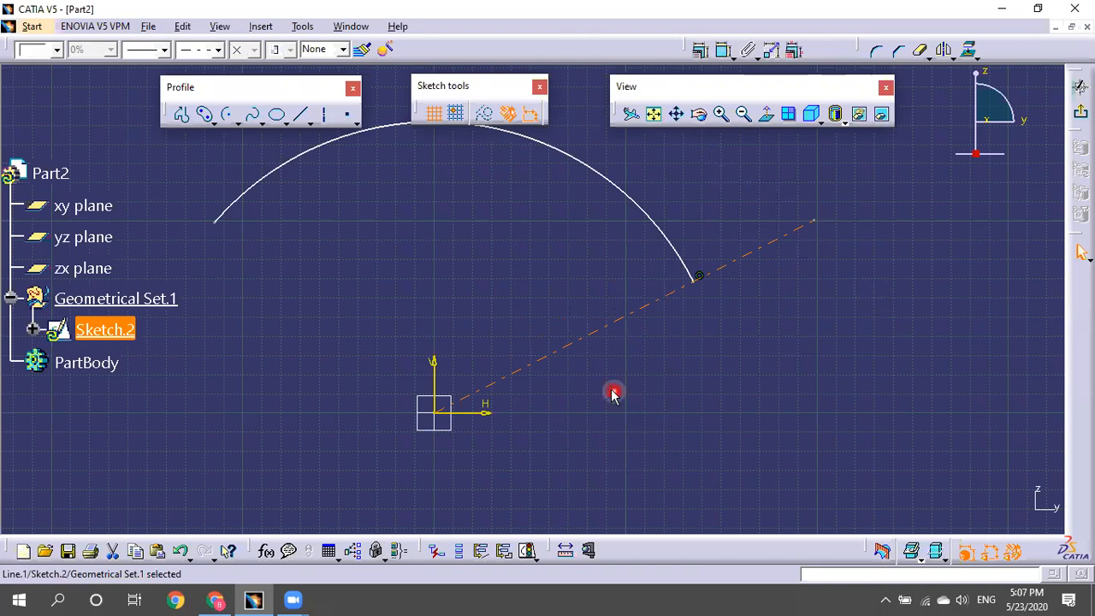
pyautogui.moveTo(796, 229)
pyautogui.mouseDown()
pyautogui.moveTo(682, 149)
pyautogui.moveTo(521, 124)
pyautogui.moveTo(673, 169)
pyautogui.moveTo(657, 163)
pyautogui.moveTo(864, 254)
pyautogui.mouseUp()
# Fix the axis line at 40° from the horizontal axis.
pyautogui.click(720, 54)
pyautogui.click(568, 314)
pyautogui.click(484, 413)
pyautogui.click(619, 357)
pyautogui.click(613, 346)
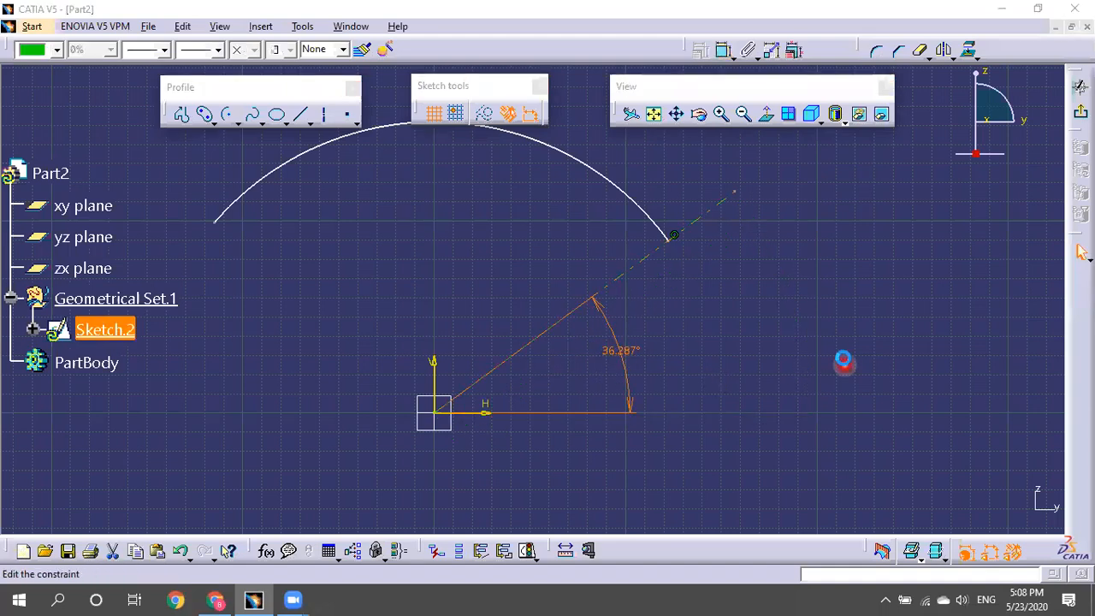
pyautogui.write('40')
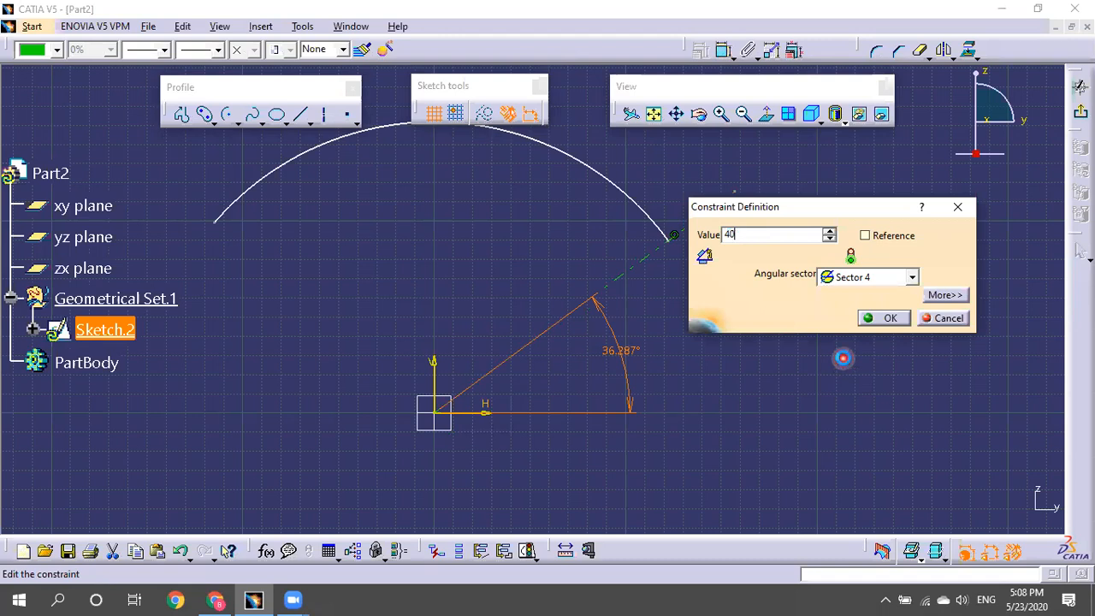
pyautogui.press('Return')
pyautogui.click(767, 325)
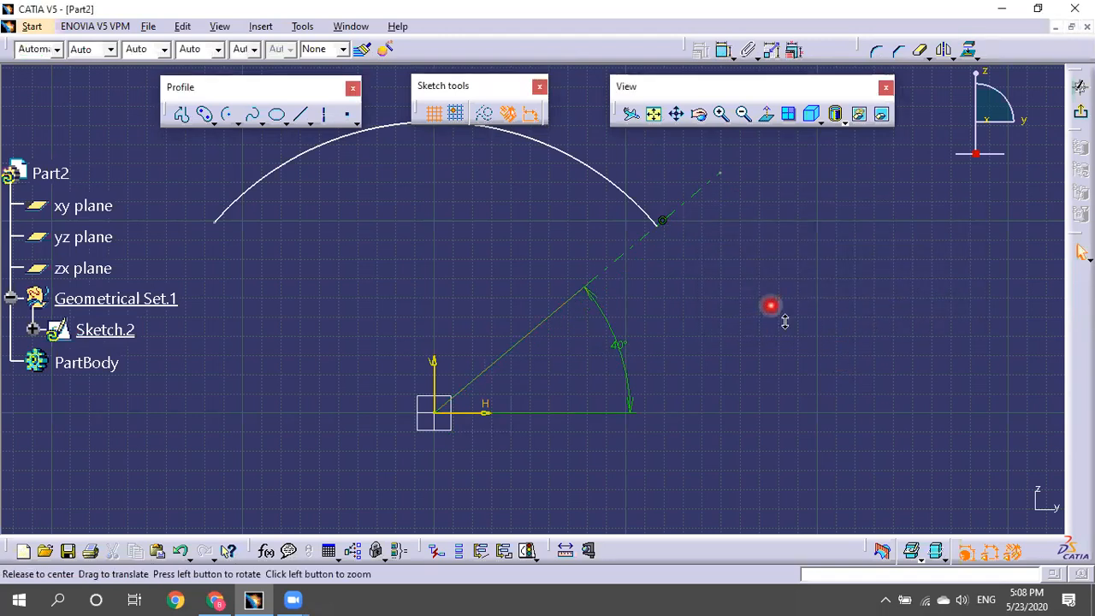
pyautogui.moveTo(784, 321); pyautogui.dragTo(794, 330, button='middle')
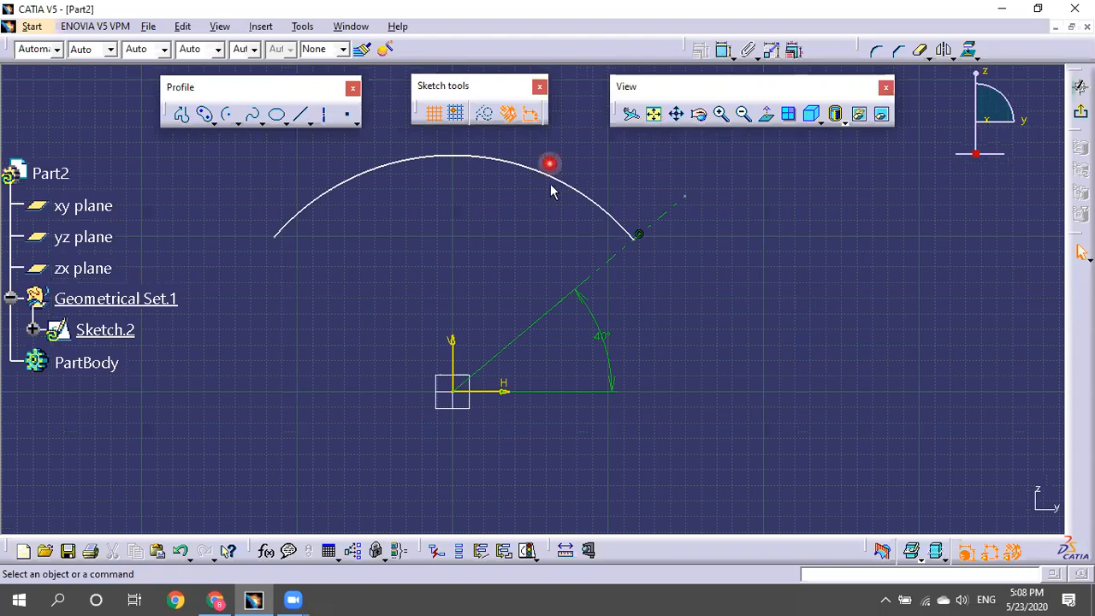
# Add an R 145.415 radius dimension to the arc.
pyautogui.moveTo(275, 239); pyautogui.dragTo(322, 242)
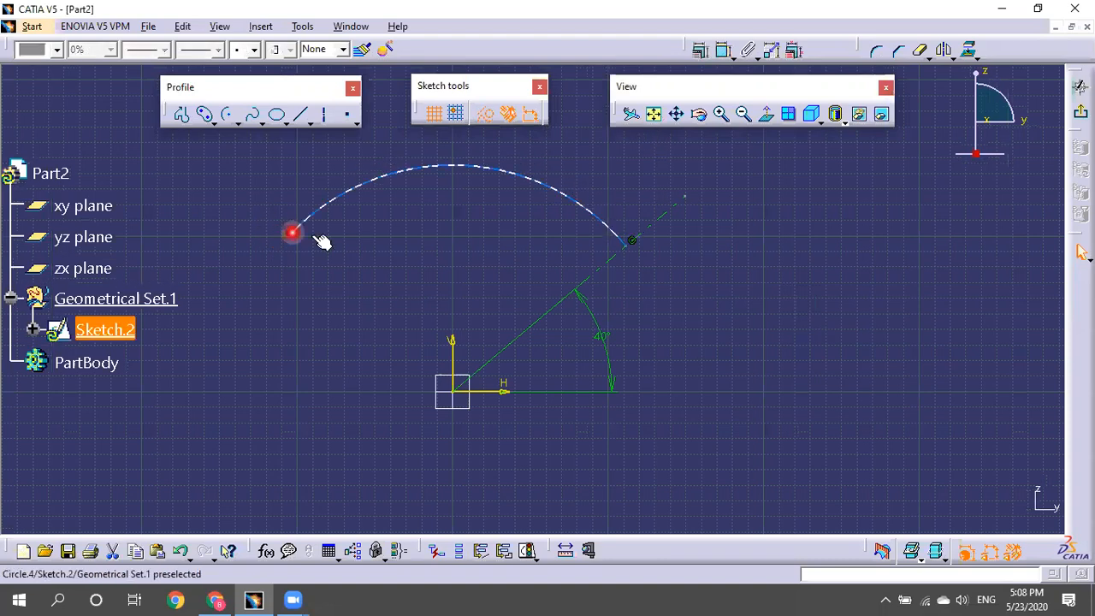
pyautogui.click(722, 48)
pyautogui.click(531, 177)
pyautogui.moveTo(531, 177)
pyautogui.mouseDown()
pyautogui.moveTo(464, 213)
pyautogui.moveTo(285, 225)
pyautogui.moveTo(322, 337)
pyautogui.mouseUp()
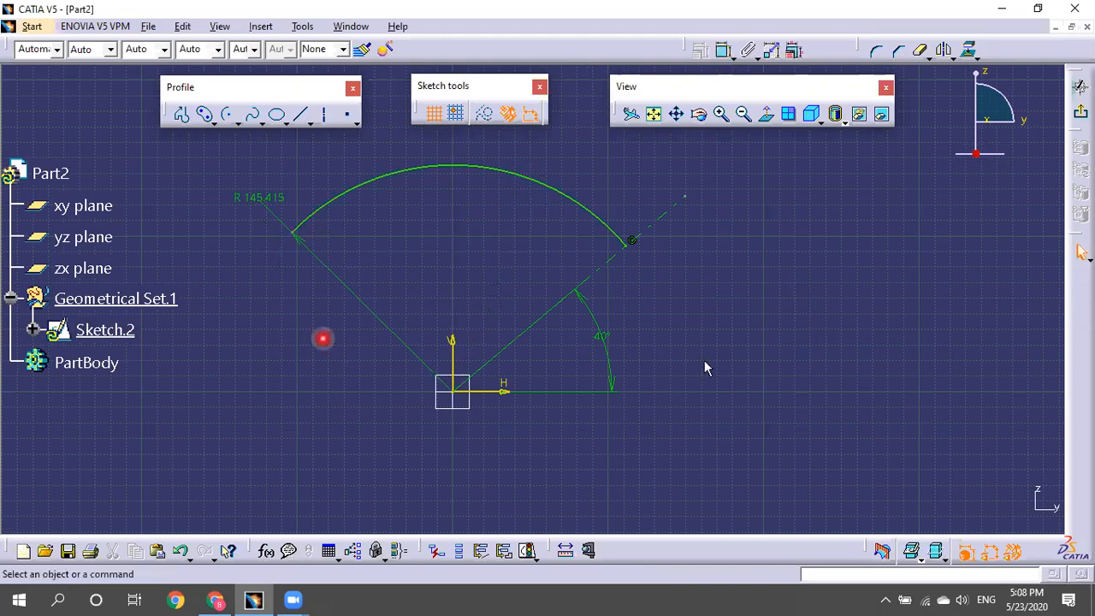
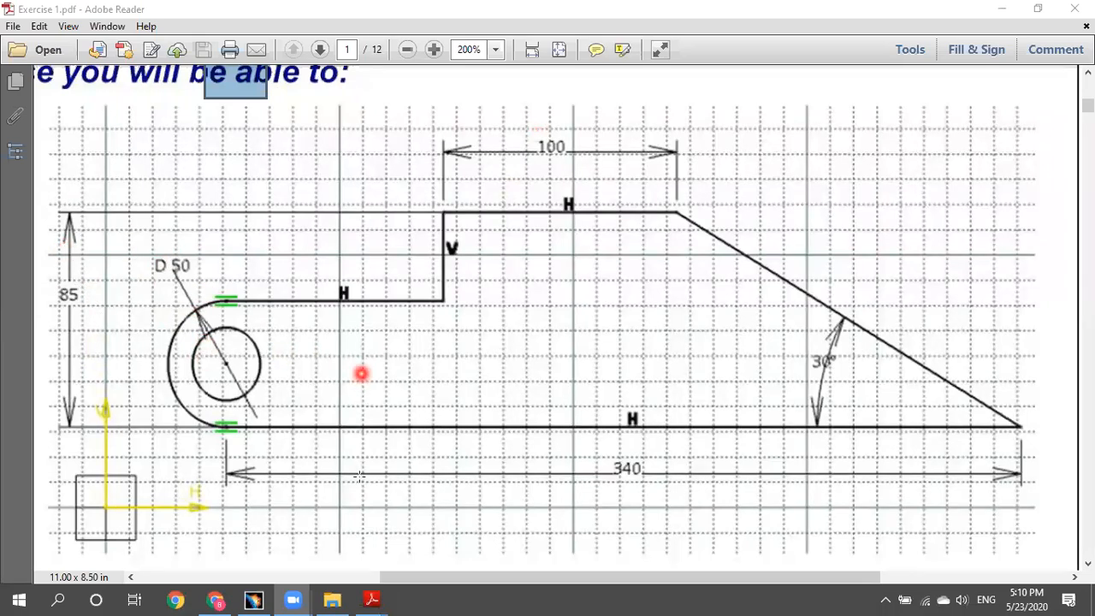
# Switch from the Exercise 1.pdf drawing back to the CATIA V5 window.
pyautogui.click(253, 598)
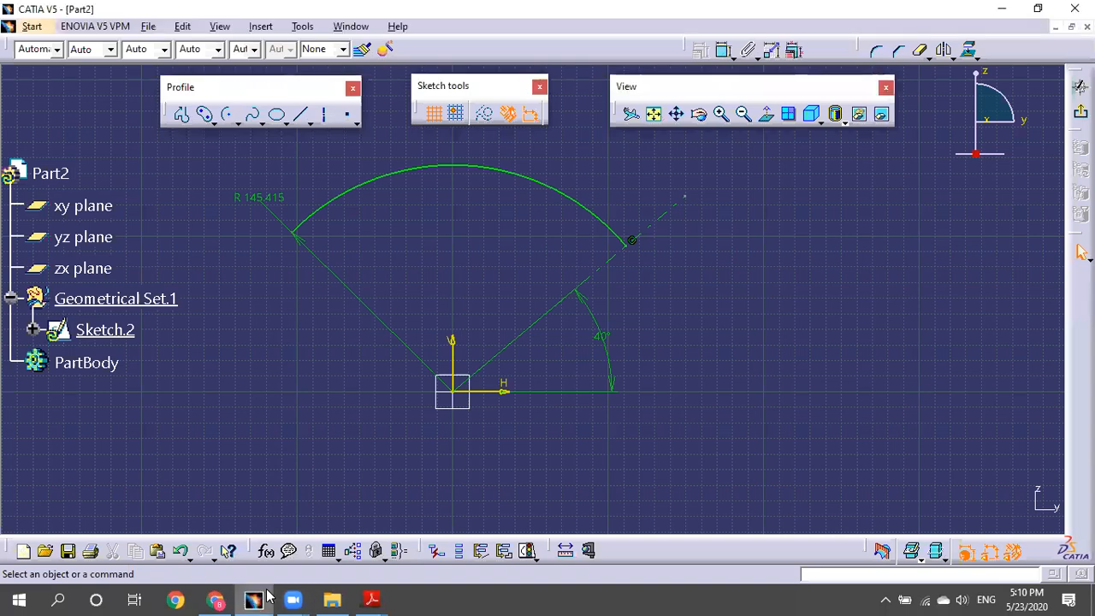
# Create a new Part document (Part3).
pyautogui.click(148, 26)
pyautogui.click(158, 40)
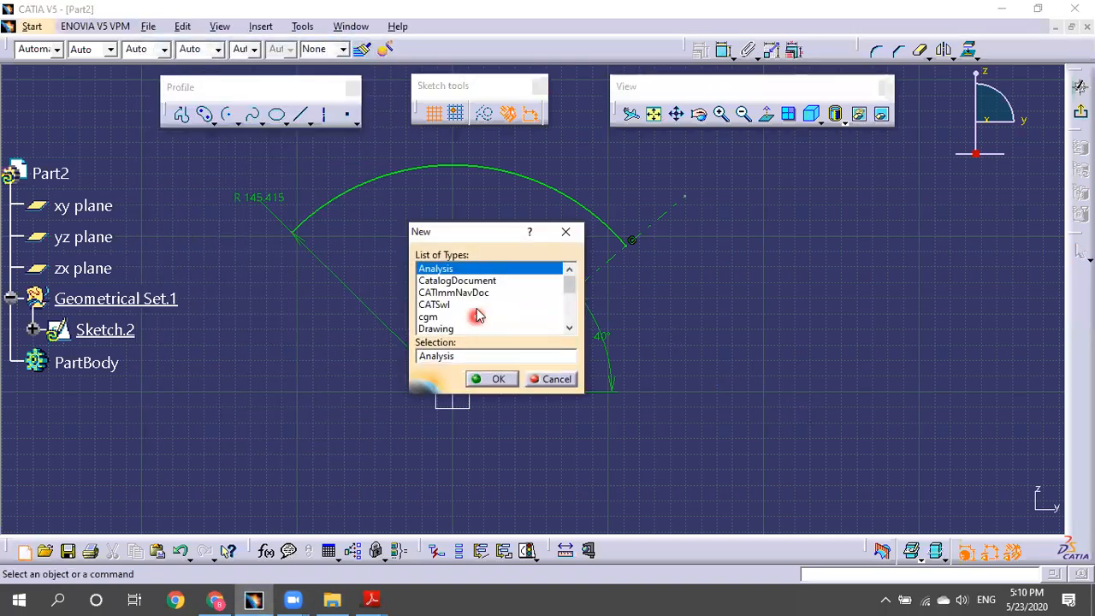
pyautogui.scroll(-3, 475, 303)
pyautogui.click(432, 282)
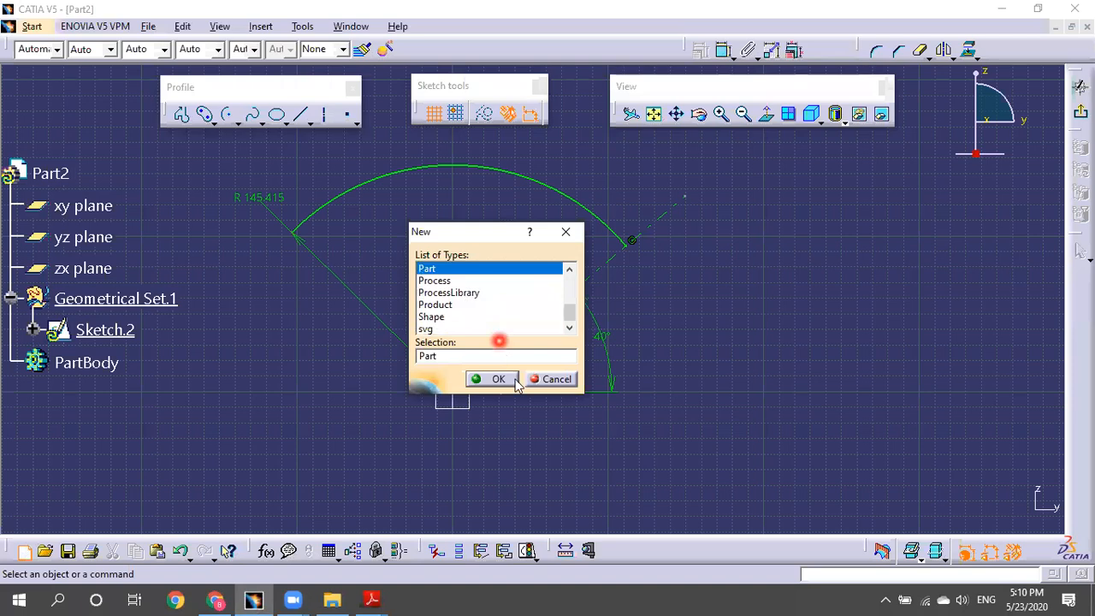
pyautogui.click(496, 379)
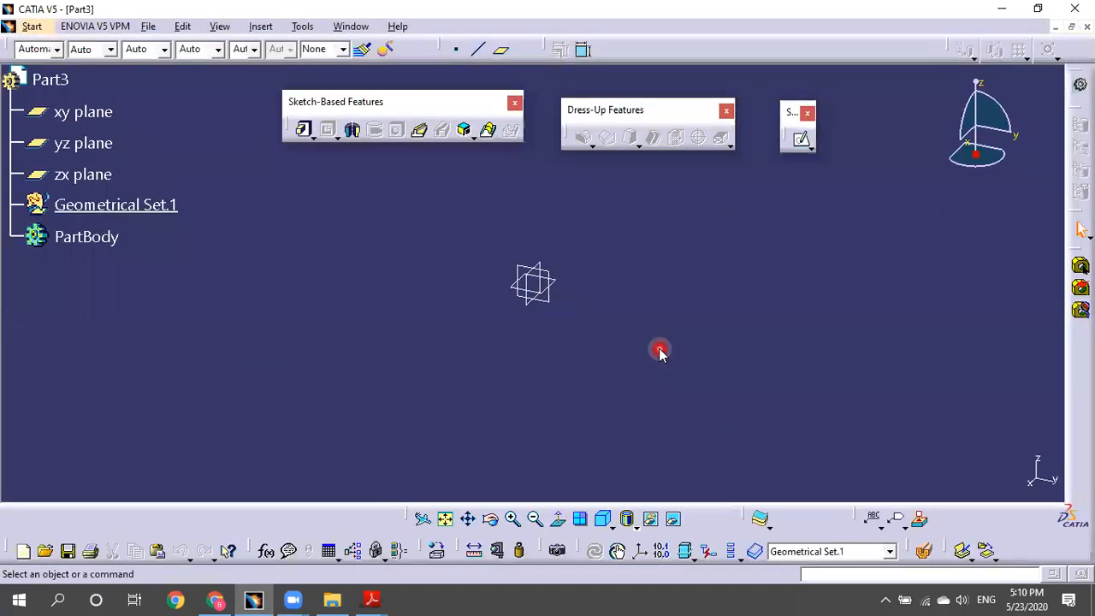
# Open Sketch.1 on the yz plane and check the Exercise 1.pdf drawing for reference.
pyautogui.click(800, 140)
pyautogui.click(519, 306)
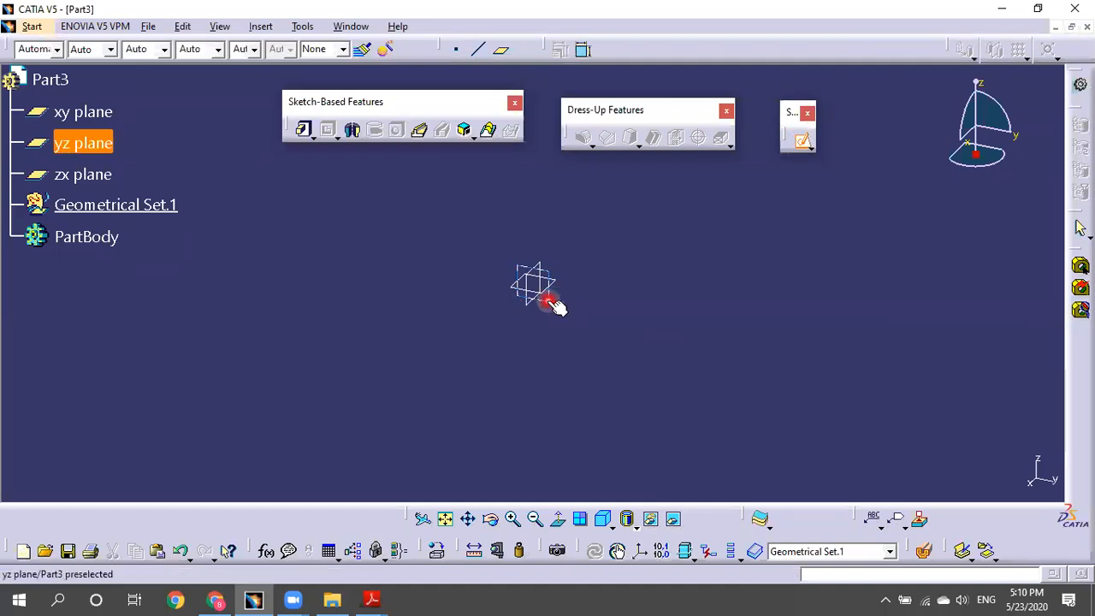
pyautogui.click(547, 299)
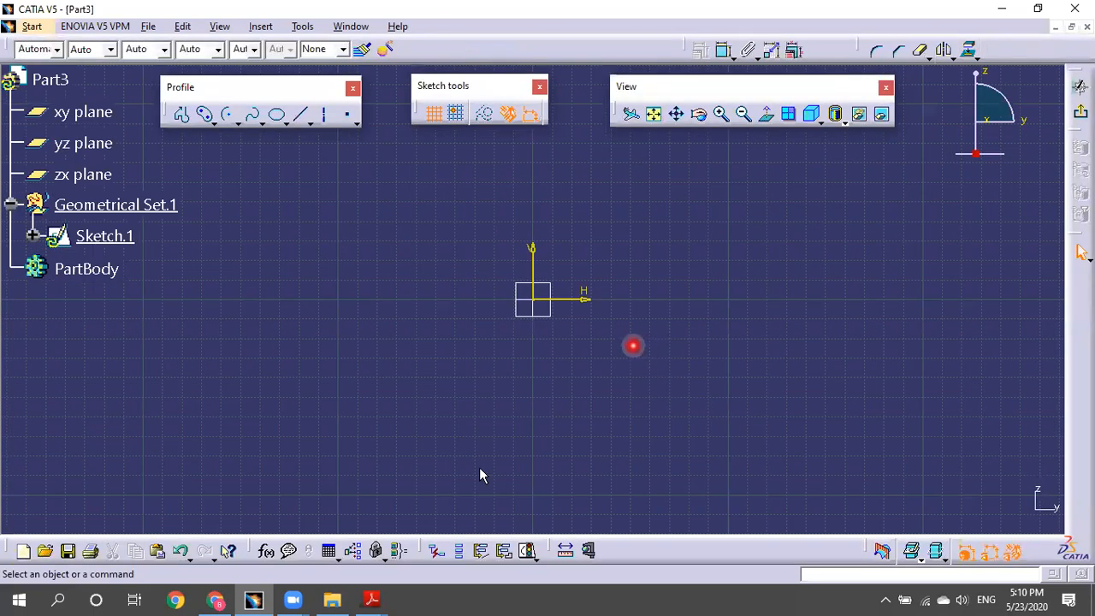
pyautogui.moveTo(371, 598)
pyautogui.click(440, 545)
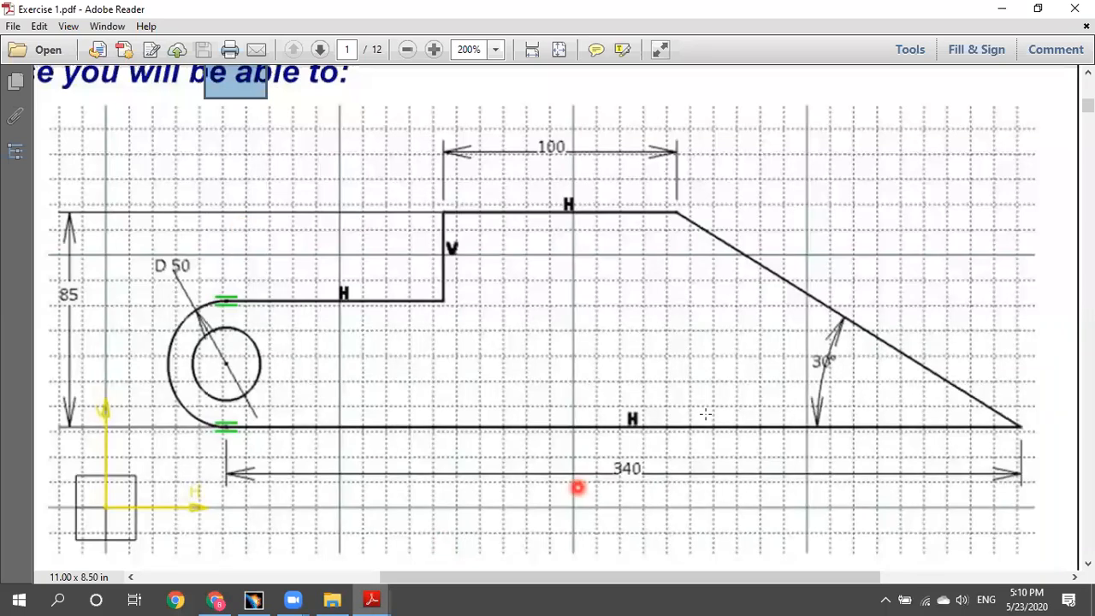
pyautogui.click(254, 598)
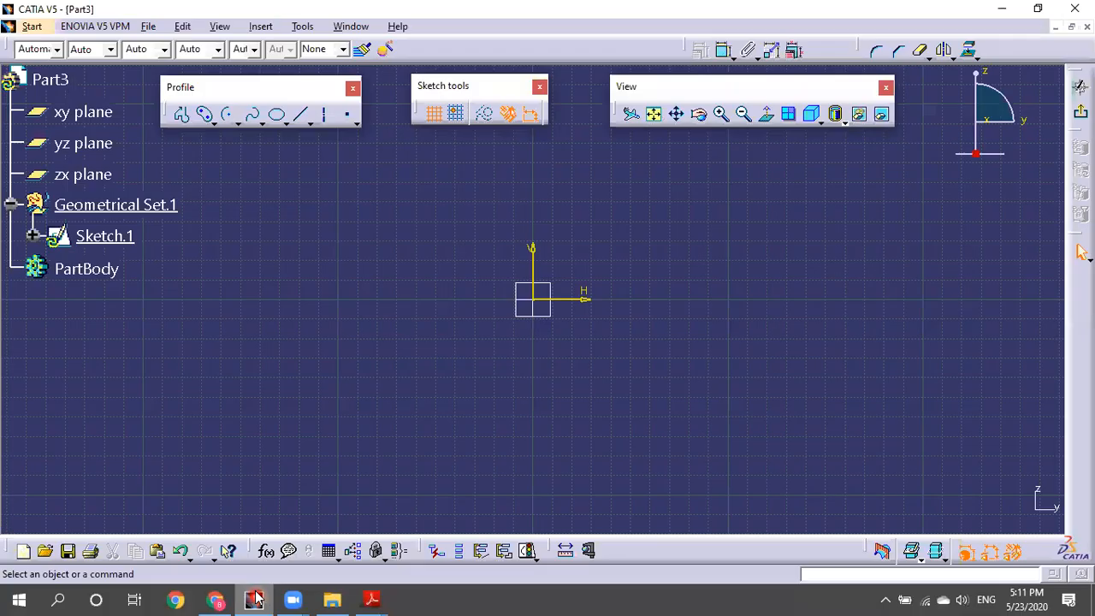
# Start a profile at the sketch origin, then cancel it.
pyautogui.moveTo(650, 283); pyautogui.dragTo(580, 302, button='middle')
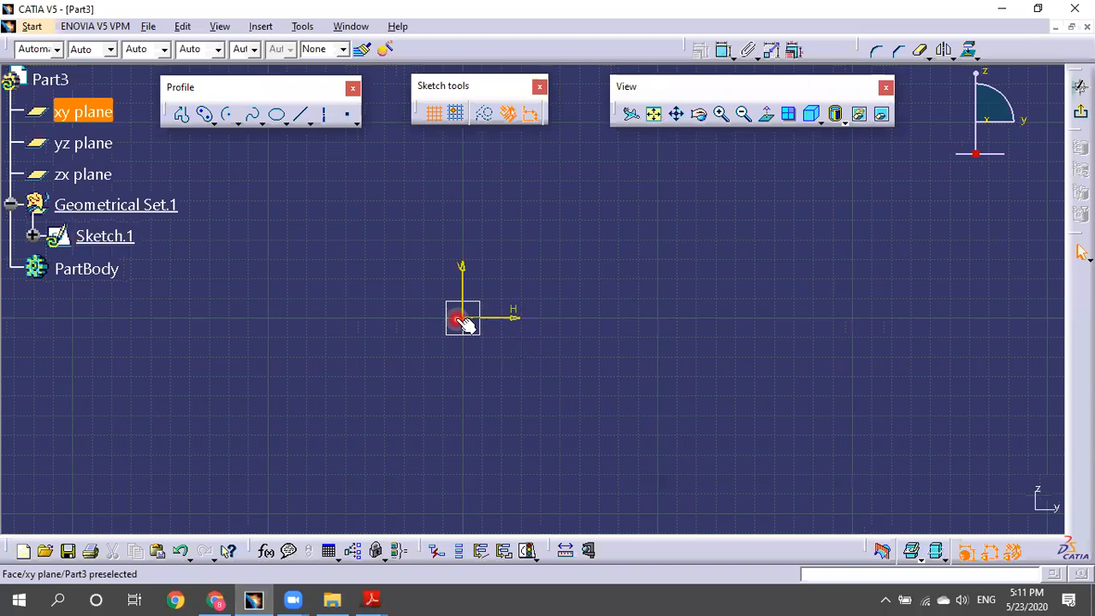
pyautogui.click(177, 113)
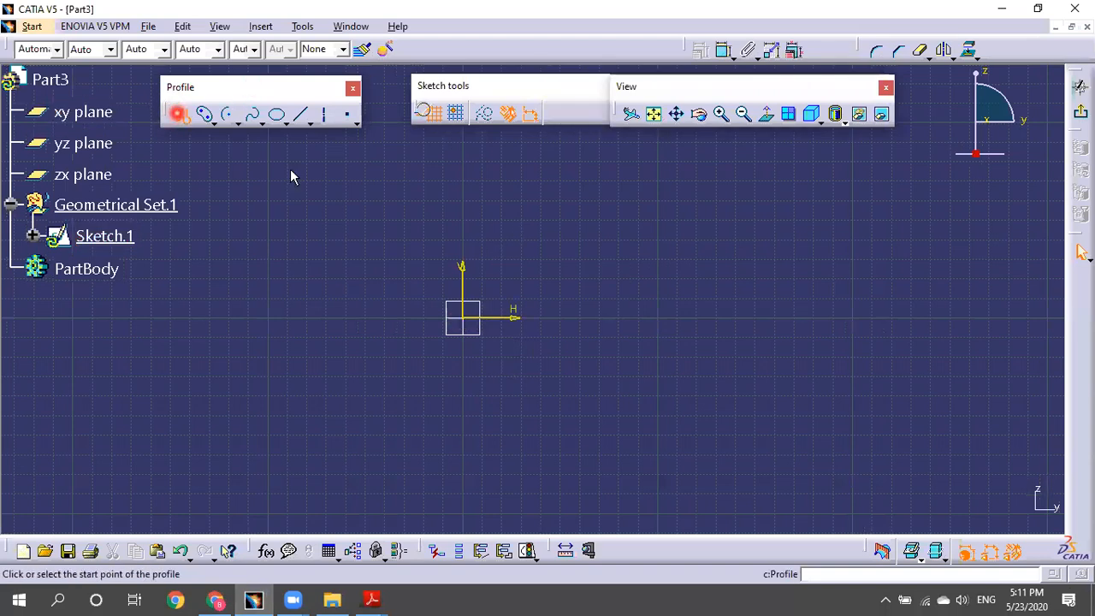
pyautogui.click(462, 318)
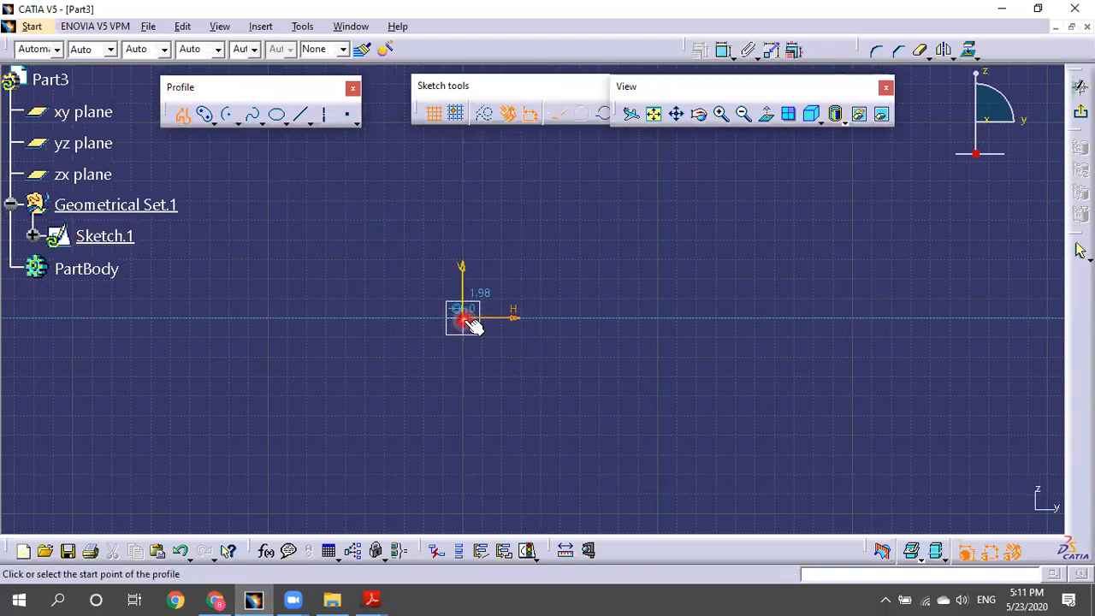
pyautogui.click(463, 319)
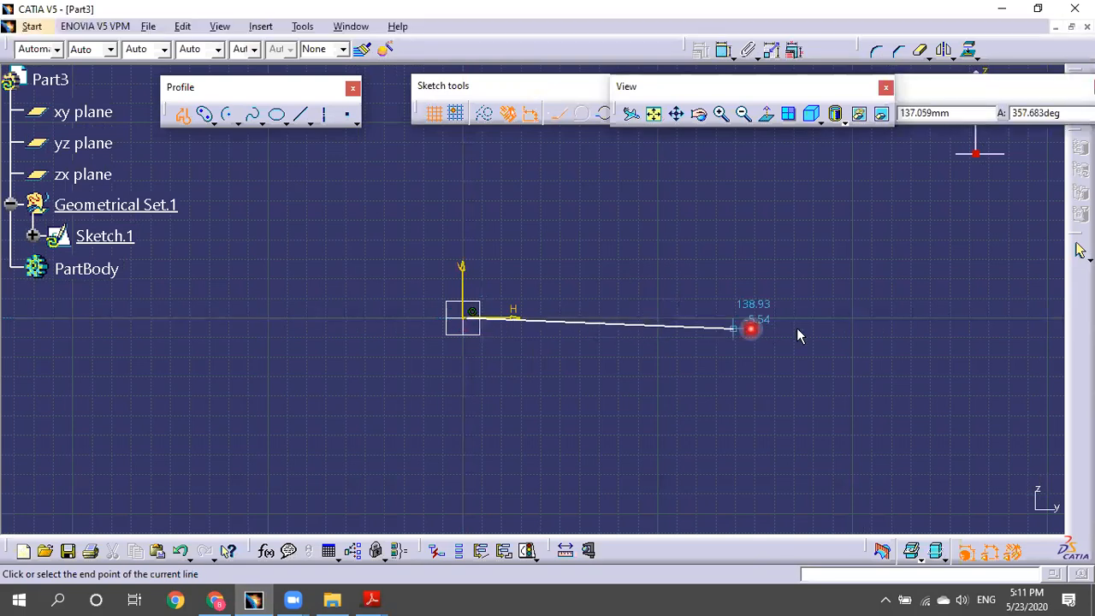
pyautogui.moveTo(762, 320); pyautogui.dragTo(618, 314, button='middle')
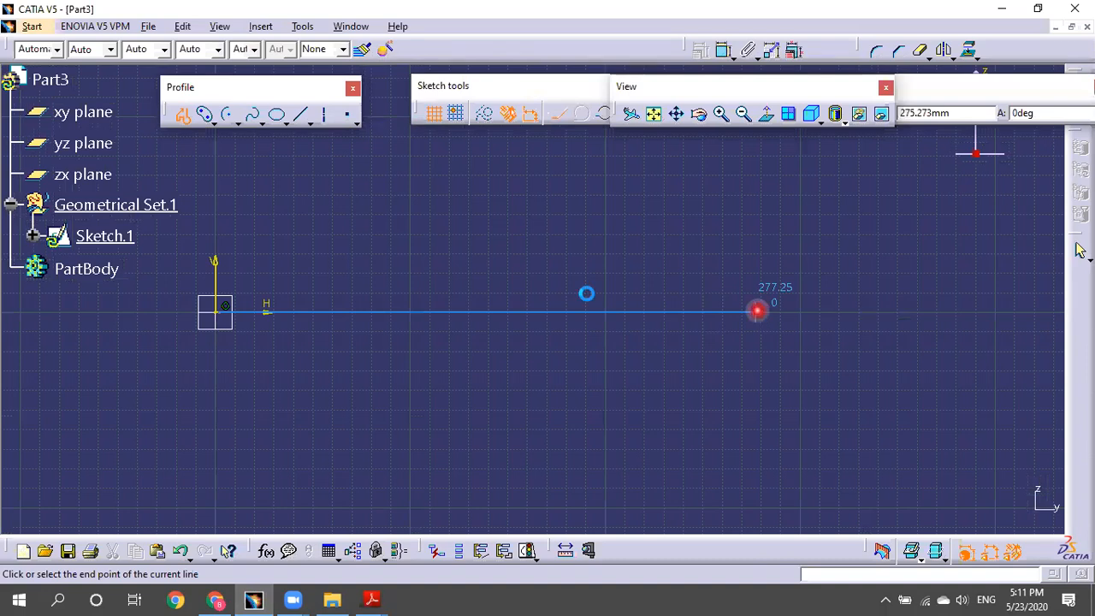
pyautogui.press('Escape')
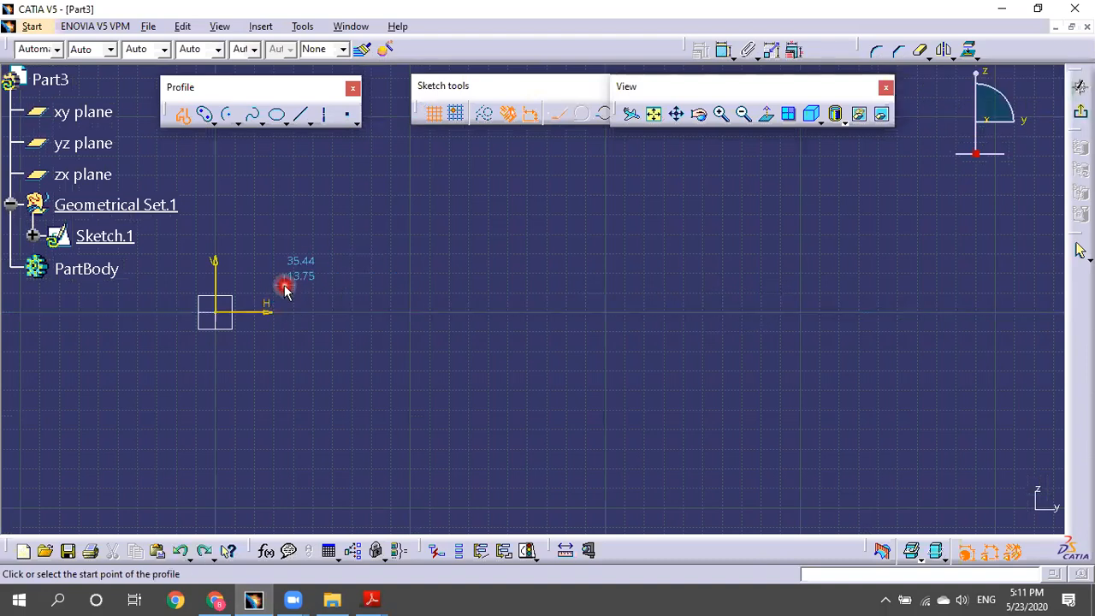
# Draw the ~337 mm bottom line, slanted edge, top line, vertical step and lower ledge.
pyautogui.click(276, 273)
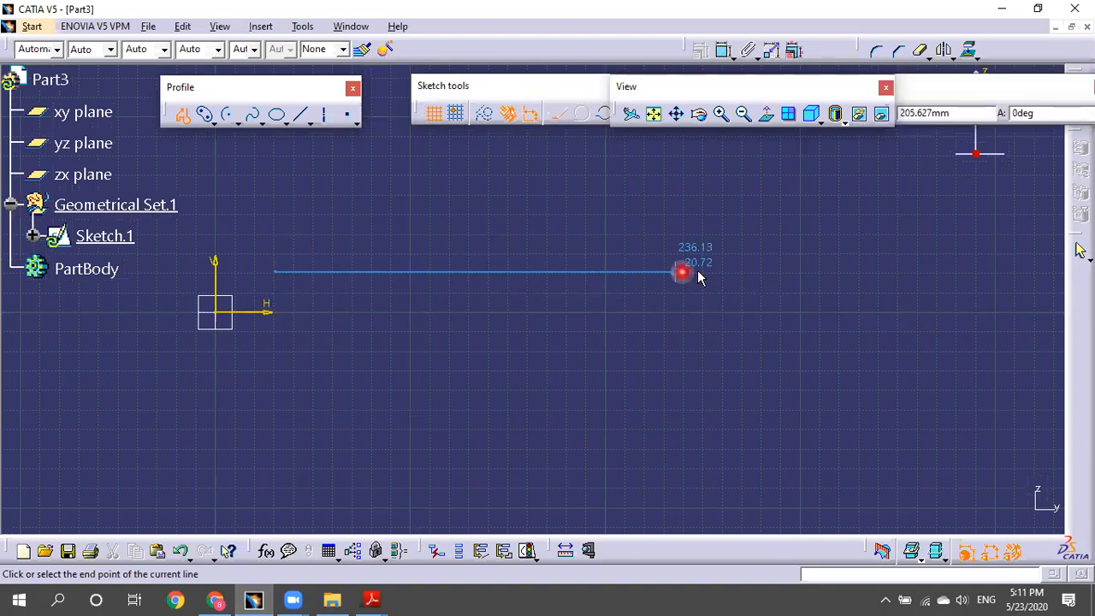
pyautogui.moveTo(782, 256)
pyautogui.mouseDown(button='middle')
pyautogui.moveTo(710, 313)
pyautogui.moveTo(738, 305)
pyautogui.mouseUp(button='middle')
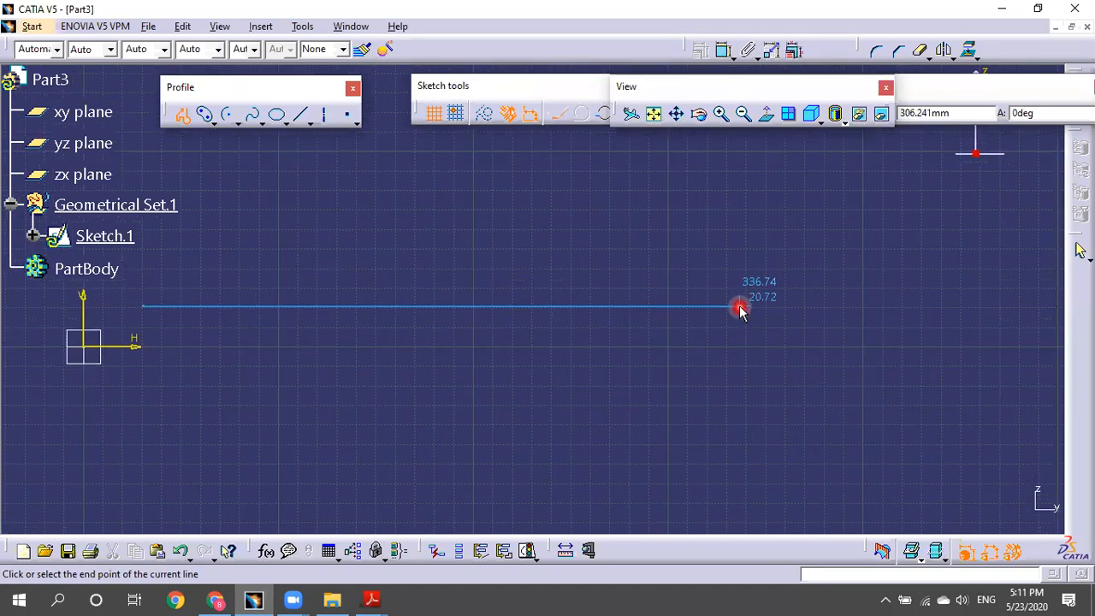
pyautogui.click(739, 306)
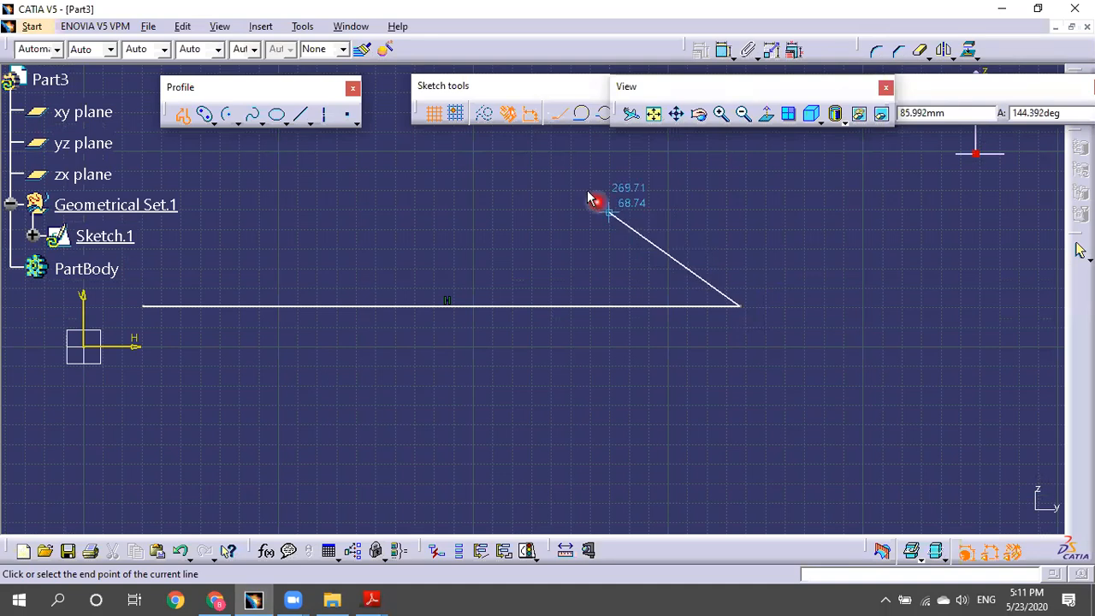
pyautogui.moveTo(593, 203)
pyautogui.mouseDown(button='middle')
pyautogui.moveTo(677, 237)
pyautogui.moveTo(709, 272)
pyautogui.mouseUp(button='middle')
pyautogui.click(629, 226)
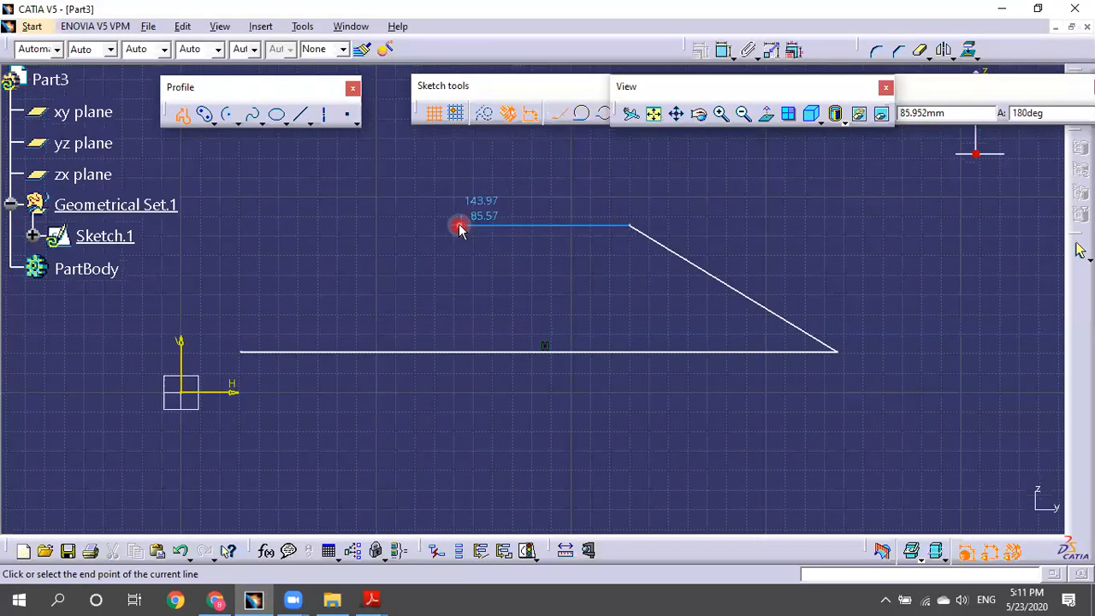
pyautogui.click(400, 226)
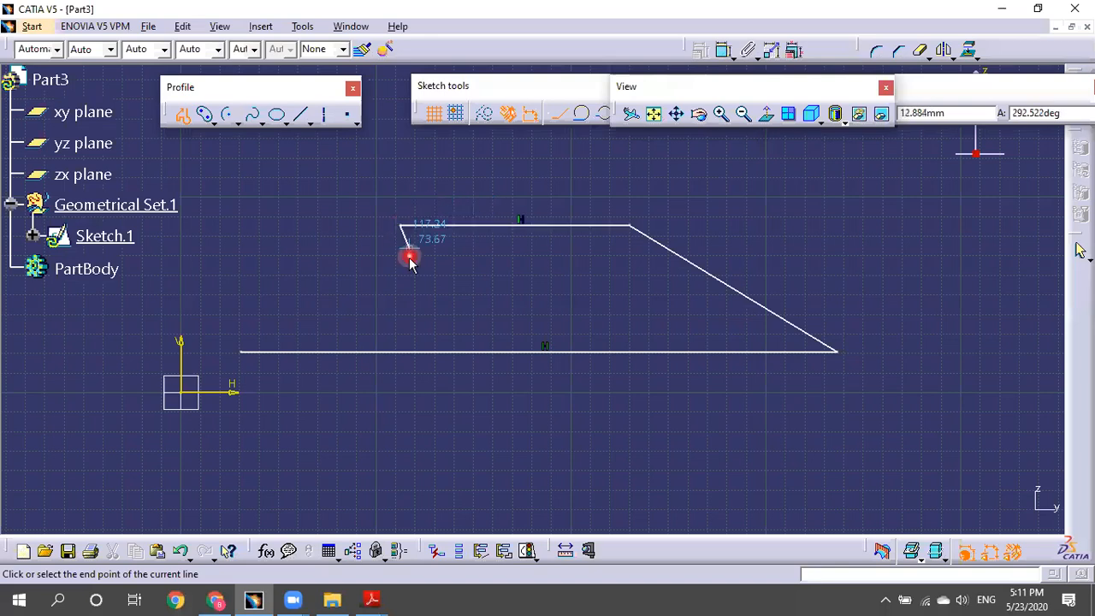
pyautogui.click(399, 294)
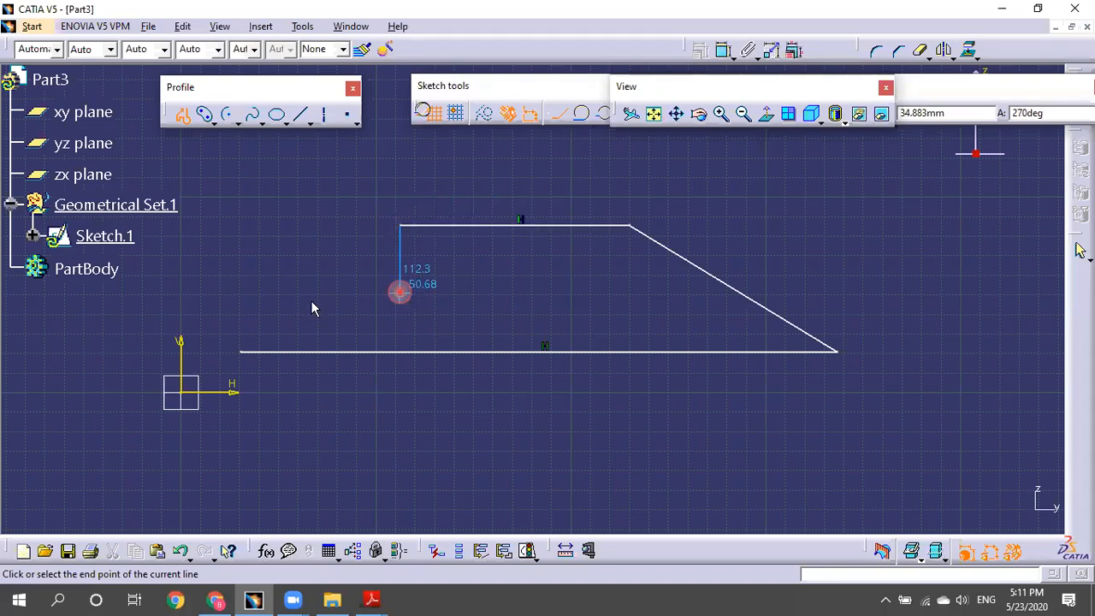
pyautogui.click(241, 293)
# Close the outline with a tangent arc at the left end, then select the whole profile.
pyautogui.click(520, 136)
pyautogui.click(580, 112)
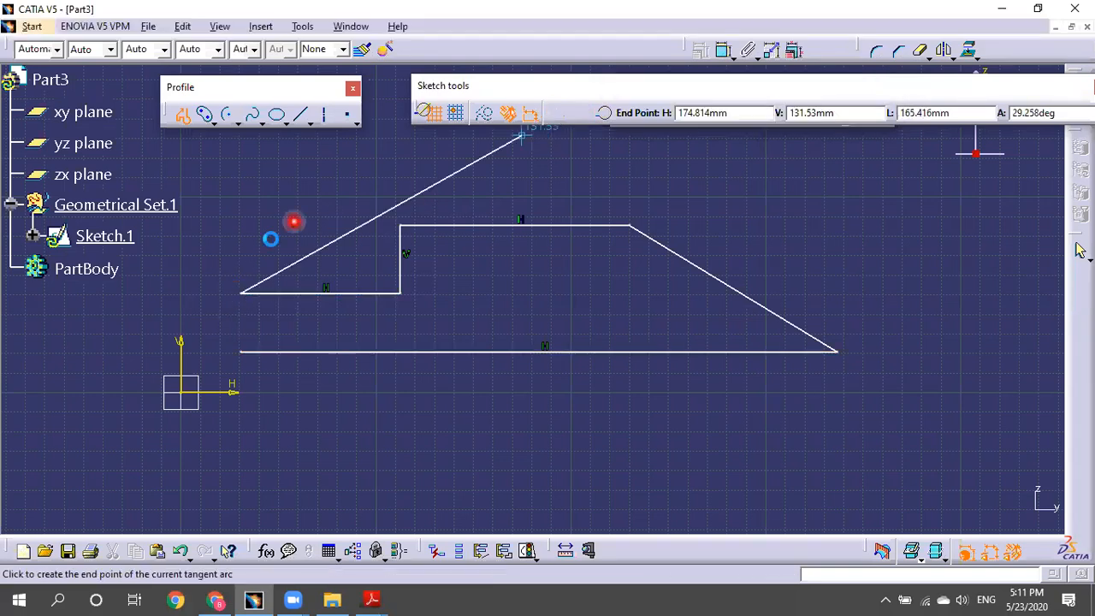
pyautogui.click(240, 351)
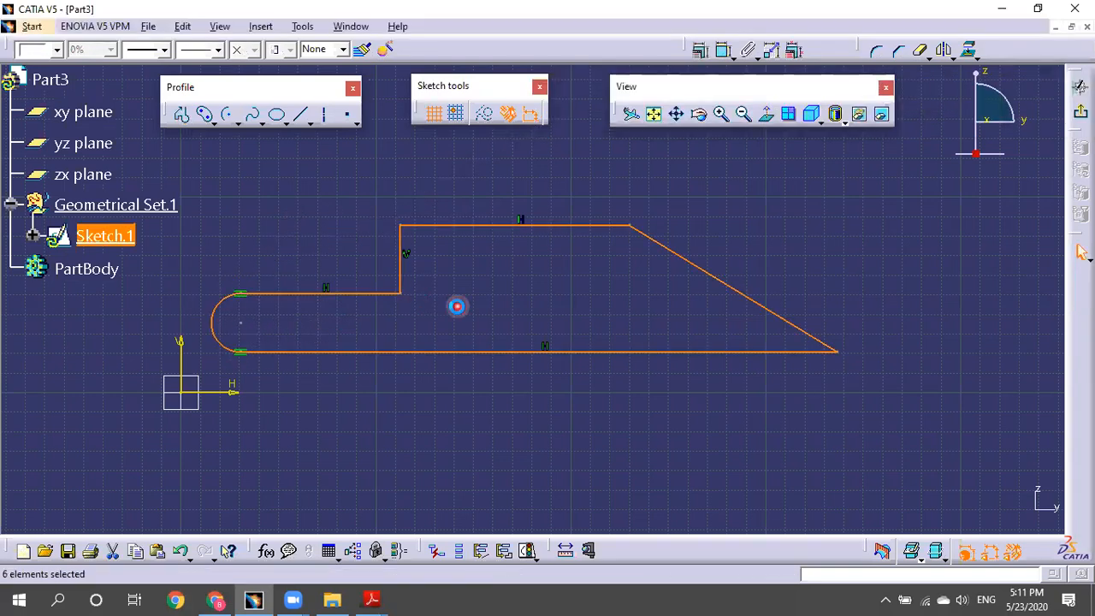
pyautogui.click(544, 364)
pyautogui.hotkey('ctrl', 'a')
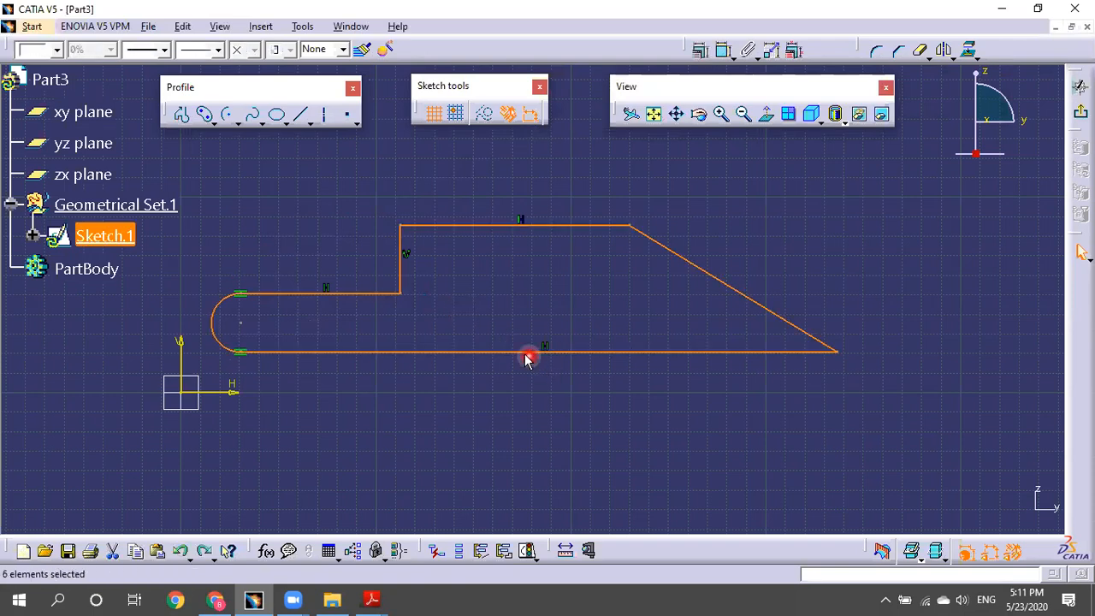
pyautogui.moveTo(418, 341); pyautogui.dragTo(441, 327, button='middle')
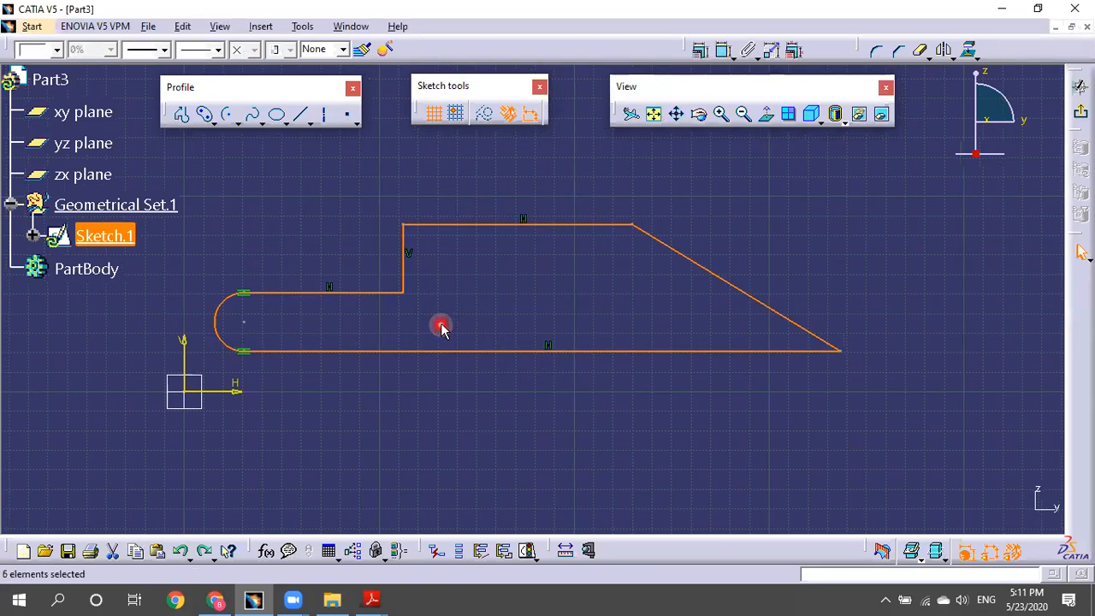
# Delete the profile and redraw the ~340 mm bottom line, slanted edge, top edge and vertical step.
pyautogui.press('Delete')
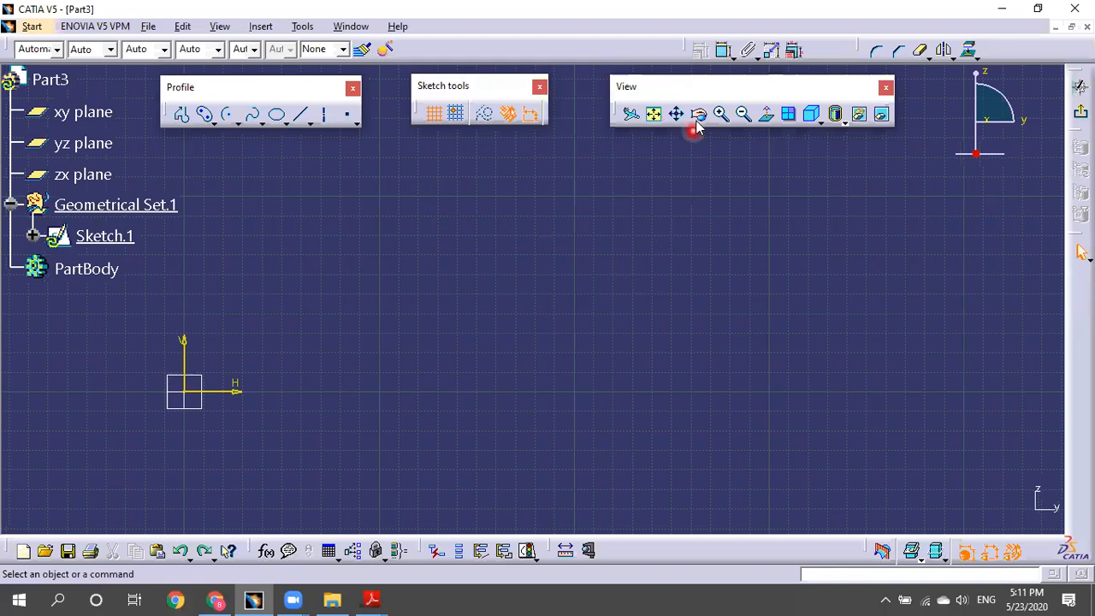
pyautogui.click(182, 114)
pyautogui.click(249, 359)
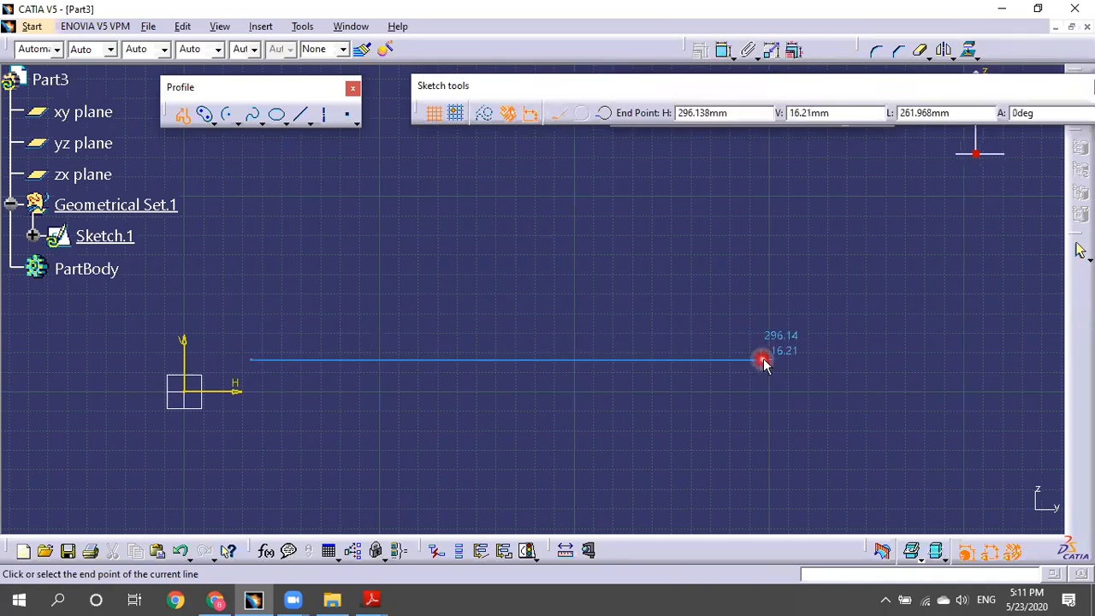
pyautogui.click(852, 359)
pyautogui.click(655, 258)
pyautogui.click(428, 259)
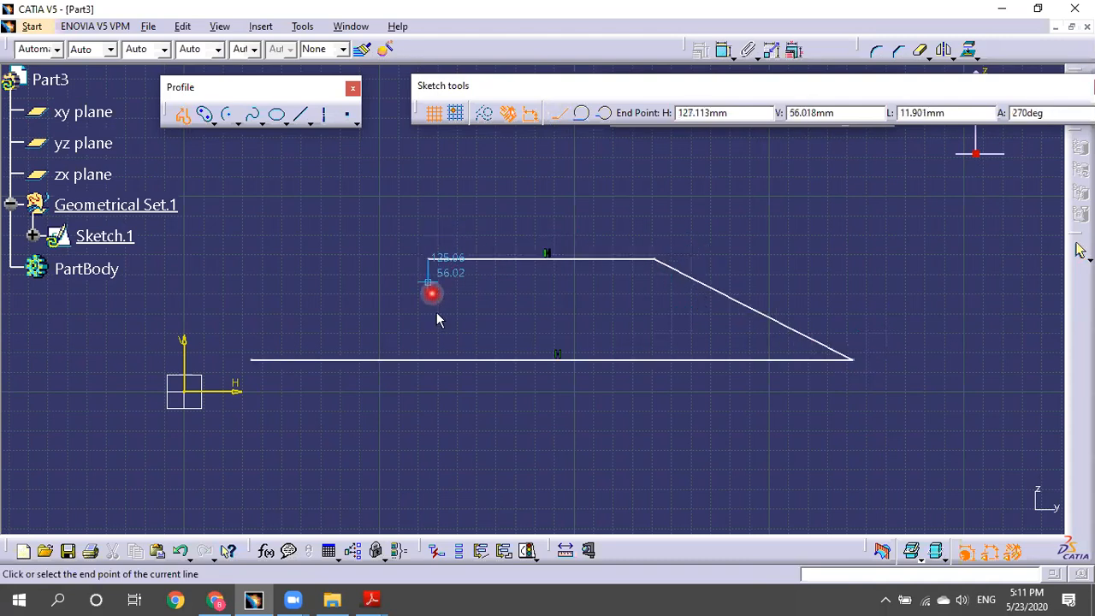
pyautogui.click(428, 307)
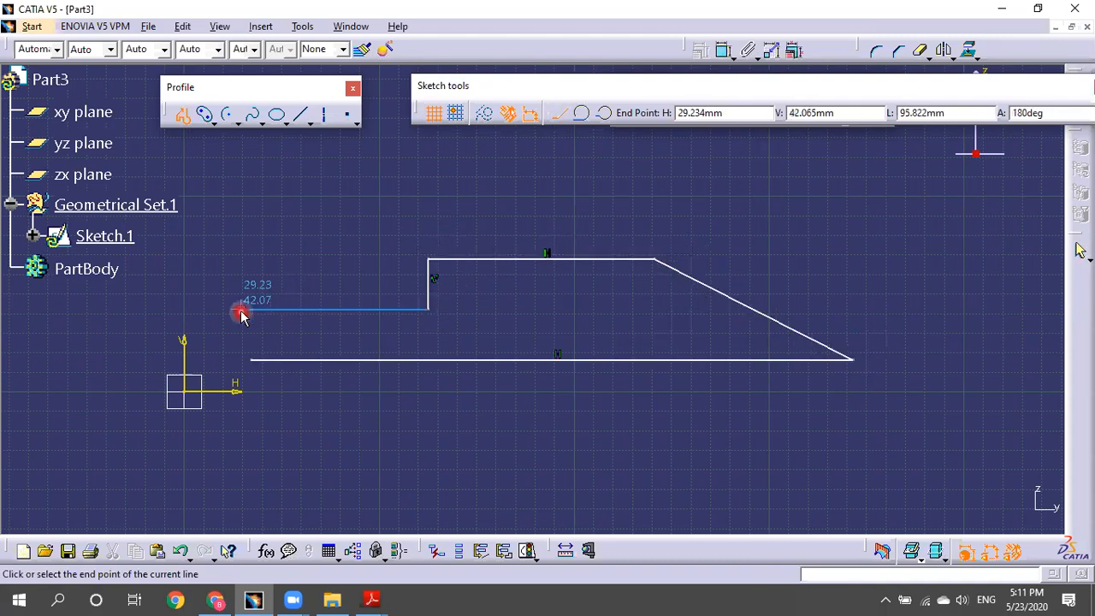
# Finish the outline with a tangent arc ending on the bottom line.
pyautogui.keyDown('ctrl'); pyautogui.moveTo(246, 216); pyautogui.dragTo(316, 299, button='middle'); pyautogui.keyUp('ctrl')
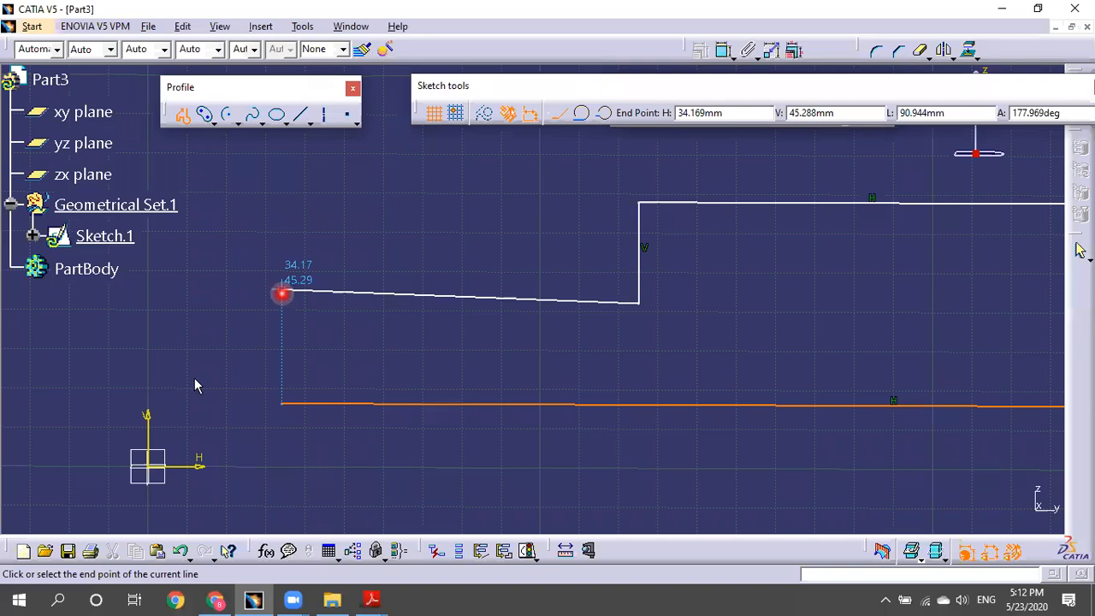
pyautogui.moveTo(295, 409); pyautogui.dragTo(526, 361)
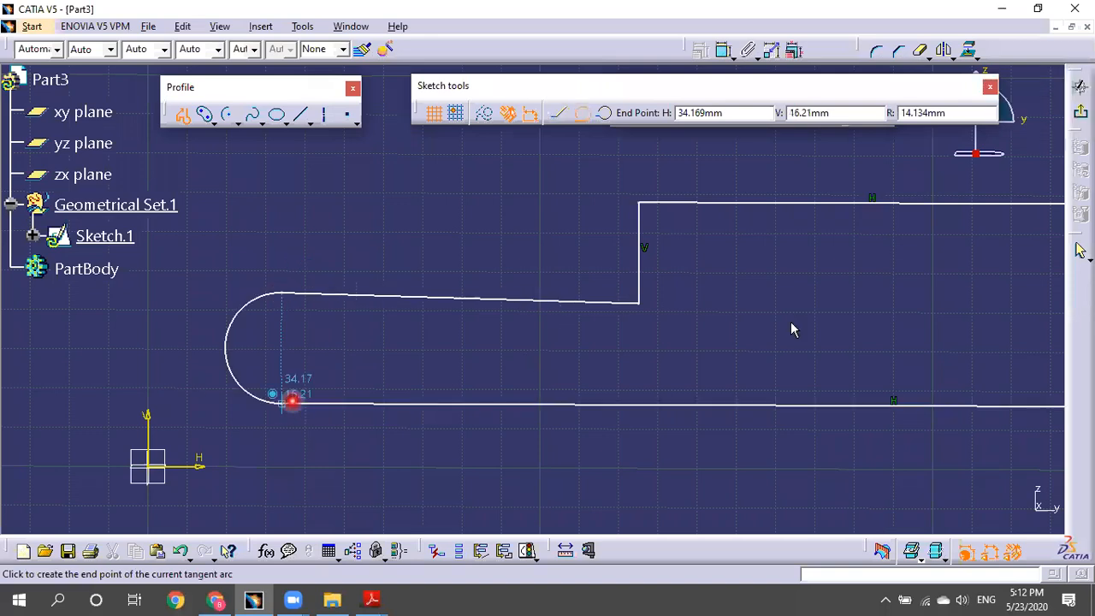
pyautogui.click(291, 400)
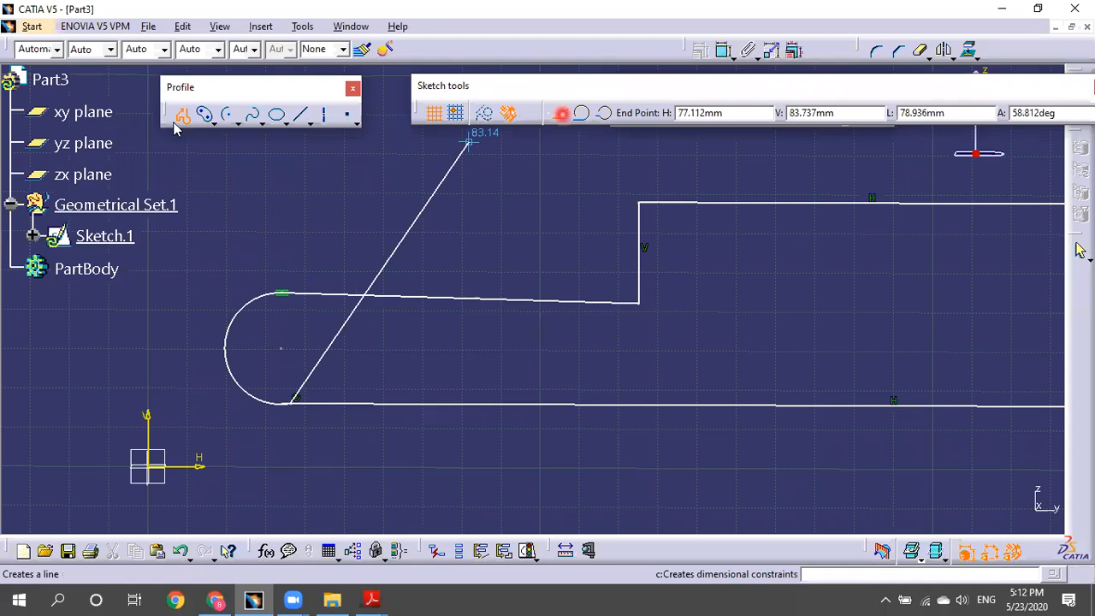
pyautogui.click(475, 231)
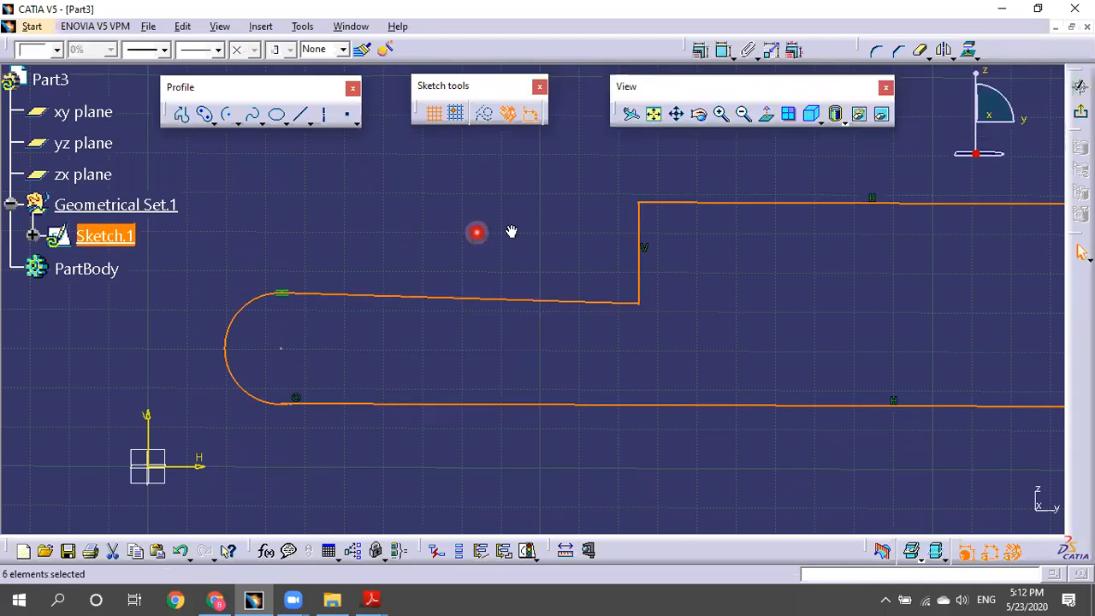
# Constrain the top line to be horizontal.
pyautogui.click(501, 284)
pyautogui.moveTo(501, 284); pyautogui.dragTo(295, 408, button='middle')
pyautogui.moveTo(413, 398); pyautogui.dragTo(501, 268, button='middle')
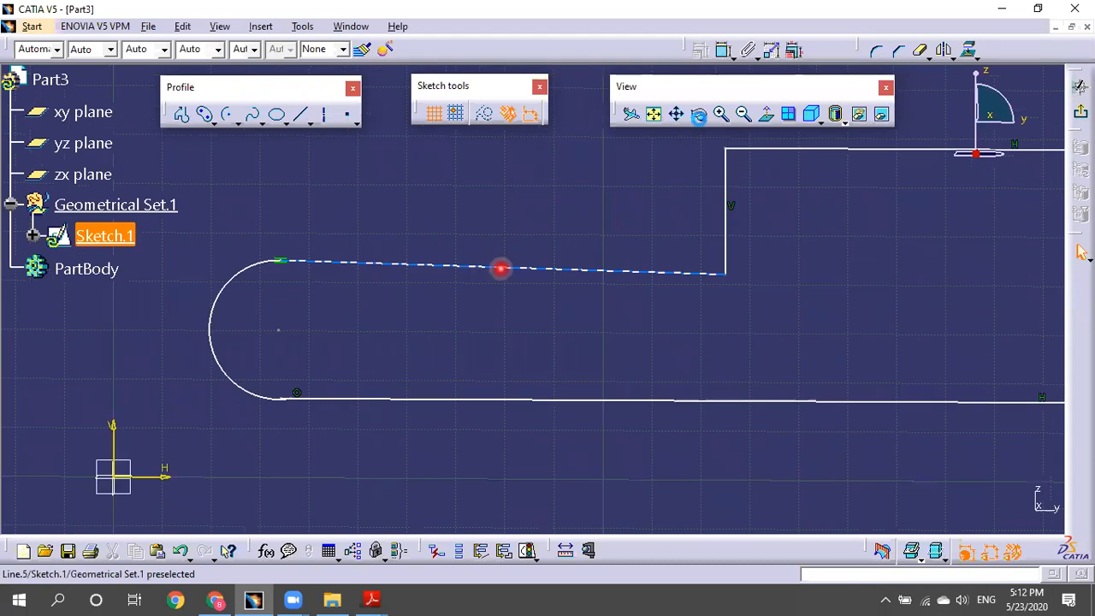
pyautogui.click(500, 267)
pyautogui.click(699, 49)
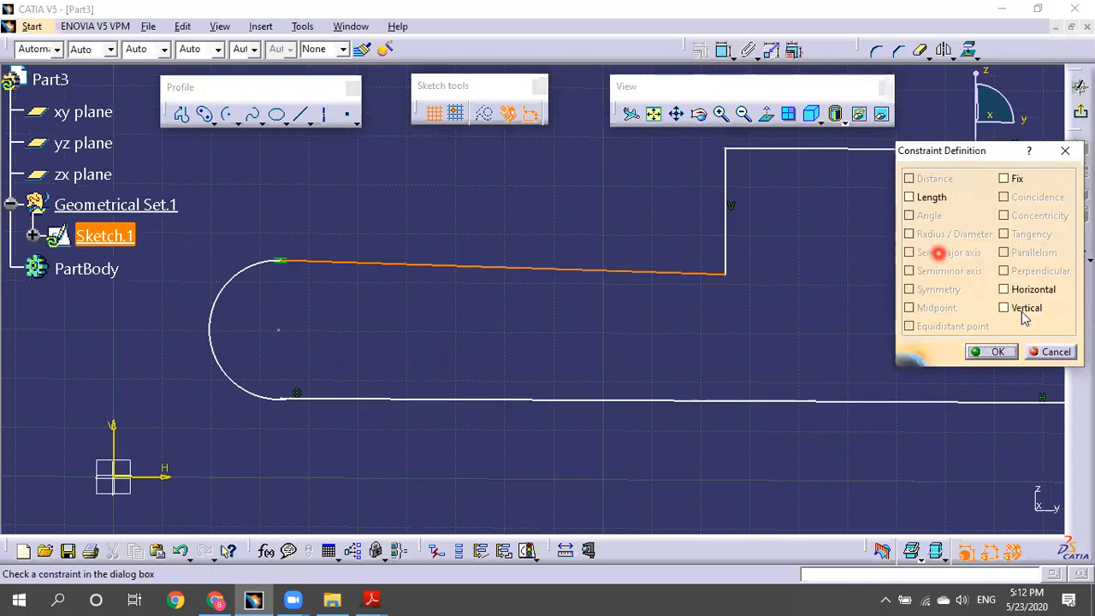
pyautogui.click(1005, 289)
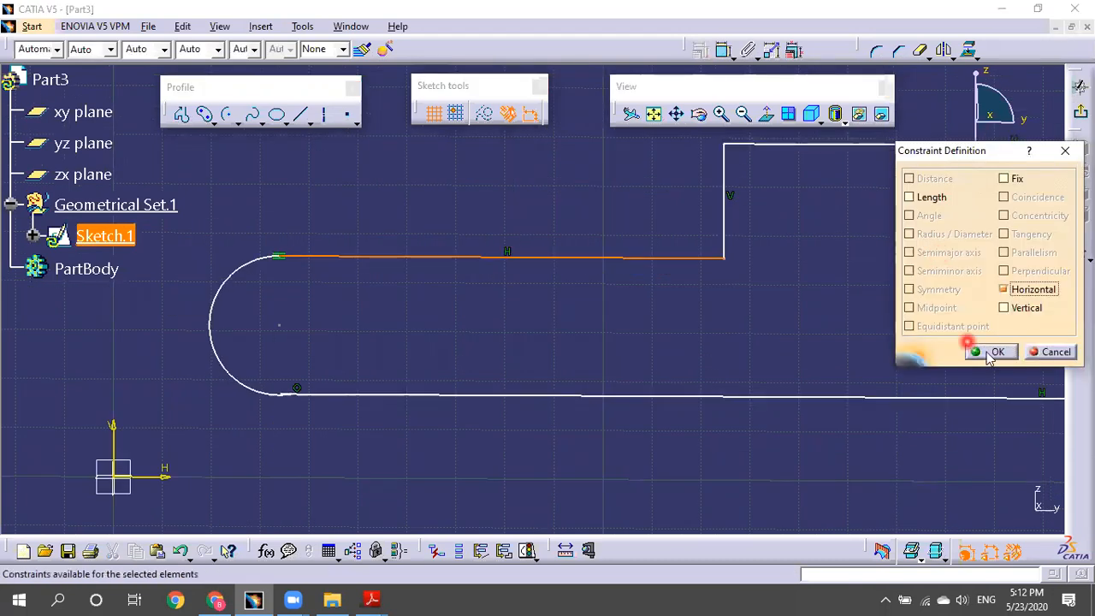
pyautogui.click(459, 395)
# Constrain the bottom line to be horizontal.
pyautogui.moveTo(652, 357); pyautogui.dragTo(652, 377, button='middle')
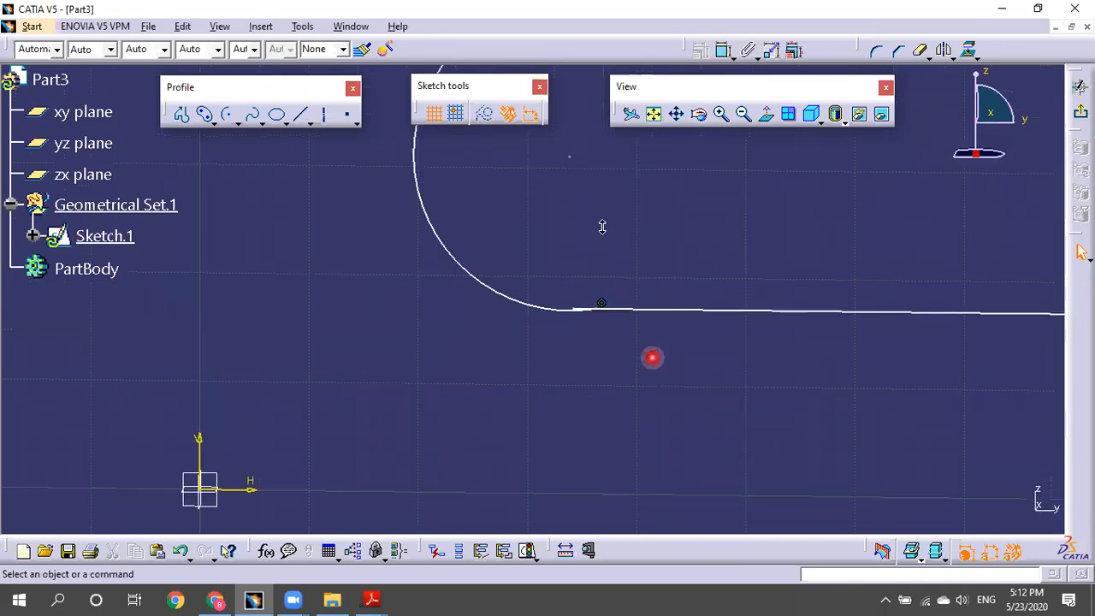
pyautogui.moveTo(802, 346); pyautogui.dragTo(791, 327, button='middle')
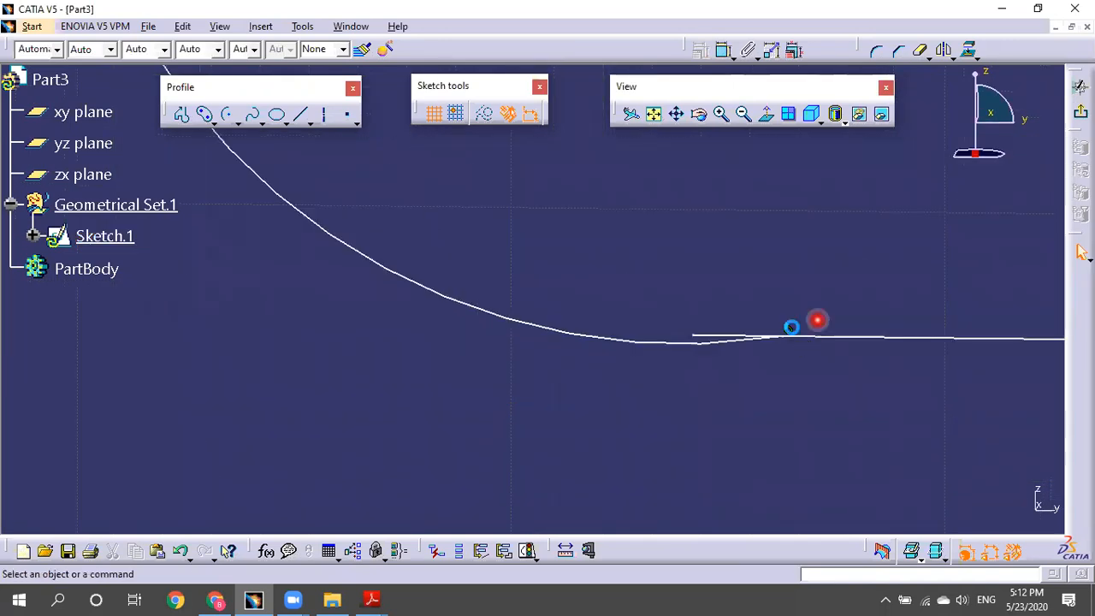
pyautogui.click(878, 382)
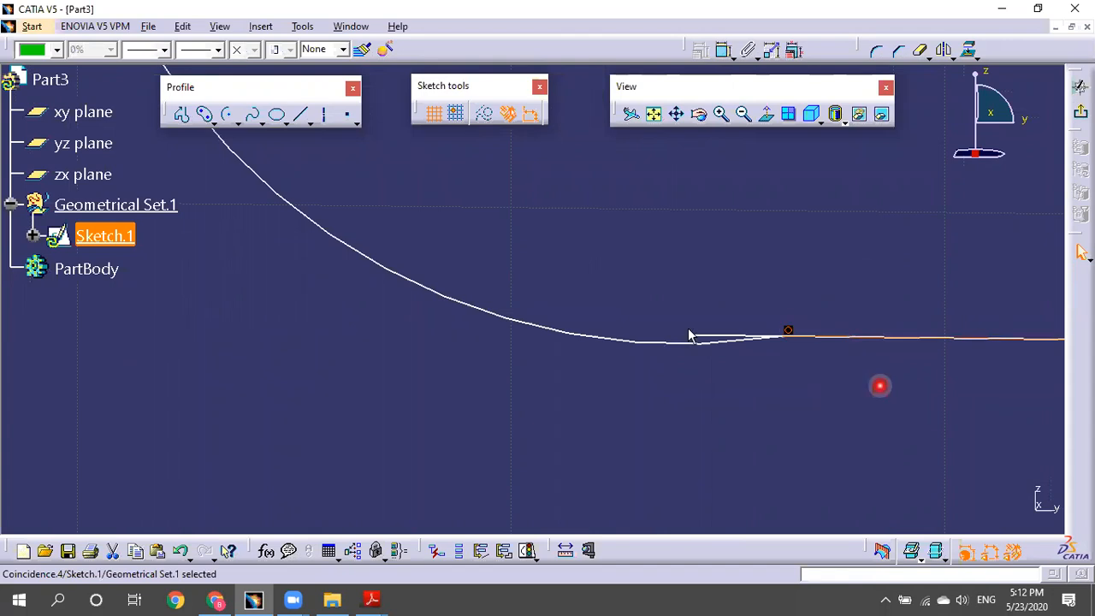
pyautogui.click(688, 330)
pyautogui.click(827, 334)
pyautogui.click(828, 333)
pyautogui.click(874, 331)
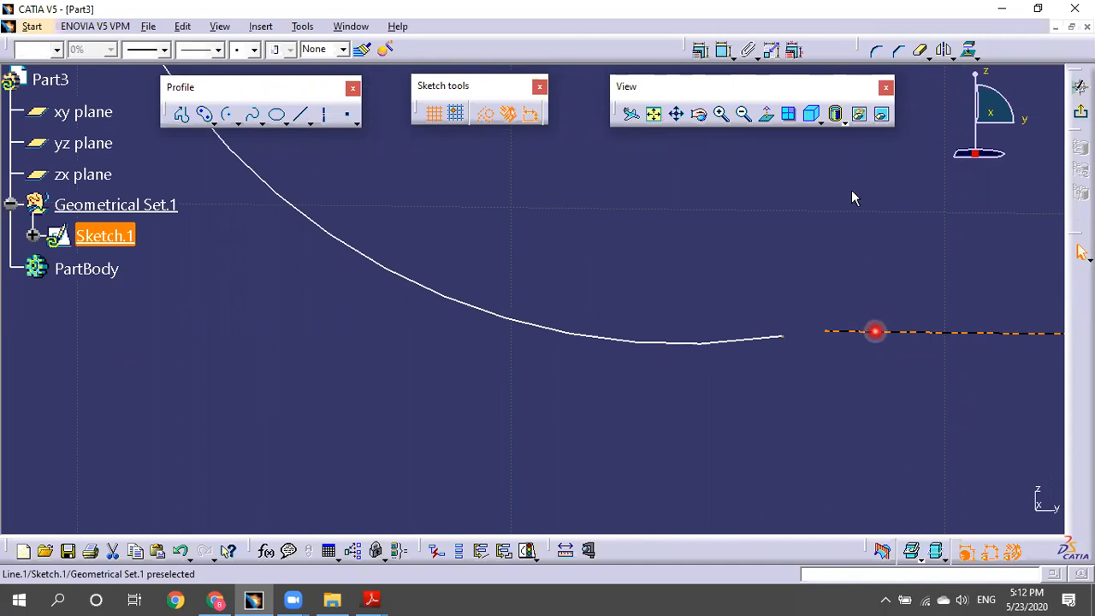
pyautogui.click(699, 49)
pyautogui.click(1024, 290)
pyautogui.click(990, 352)
# Make the arc's endpoint coincident with the bottom line's left endpoint.
pyautogui.click(826, 335)
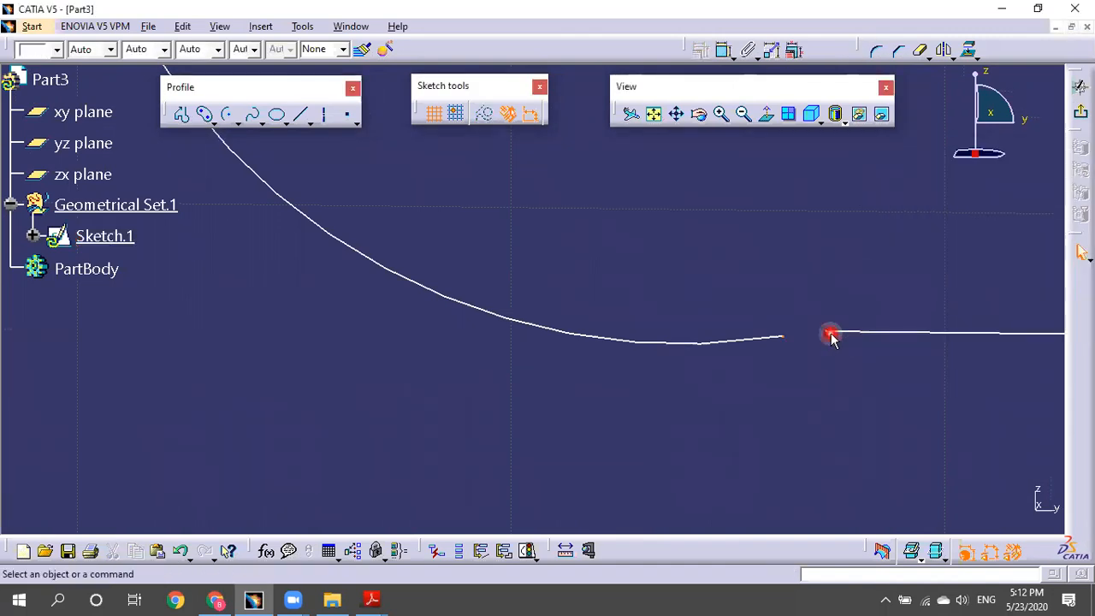
pyautogui.click(826, 332)
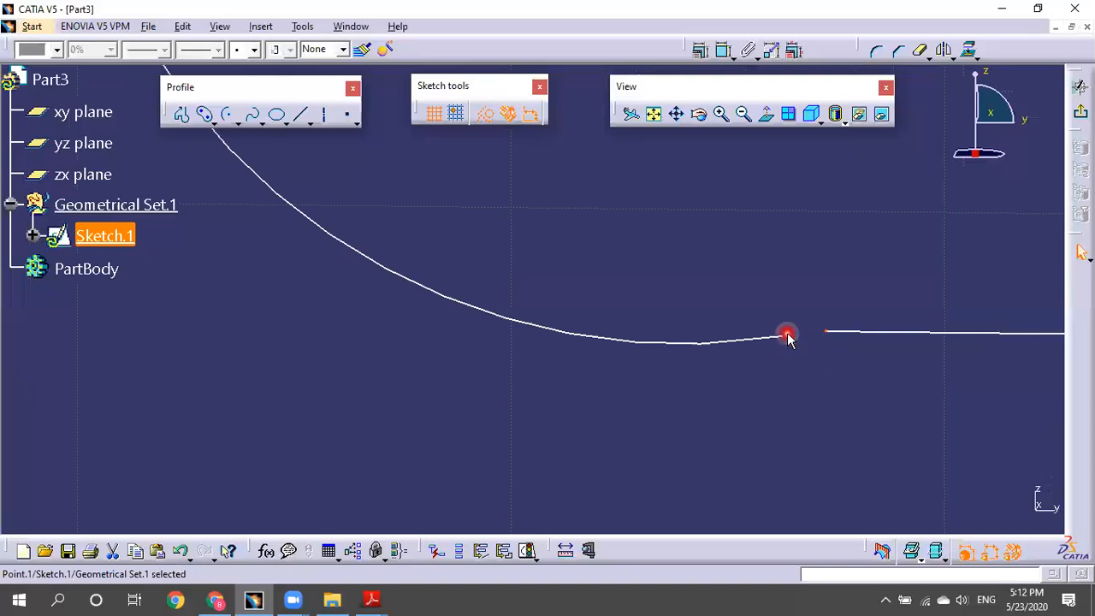
pyautogui.keyDown('ctrl'); pyautogui.click(773, 330); pyautogui.keyUp('ctrl')
pyautogui.click(699, 50)
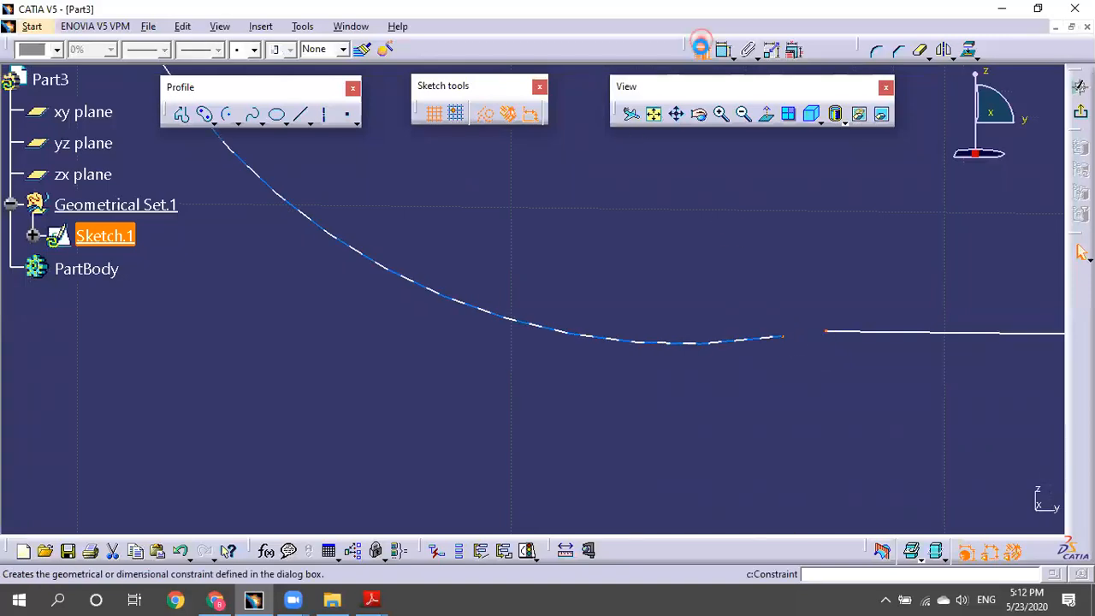
pyautogui.click(1032, 199)
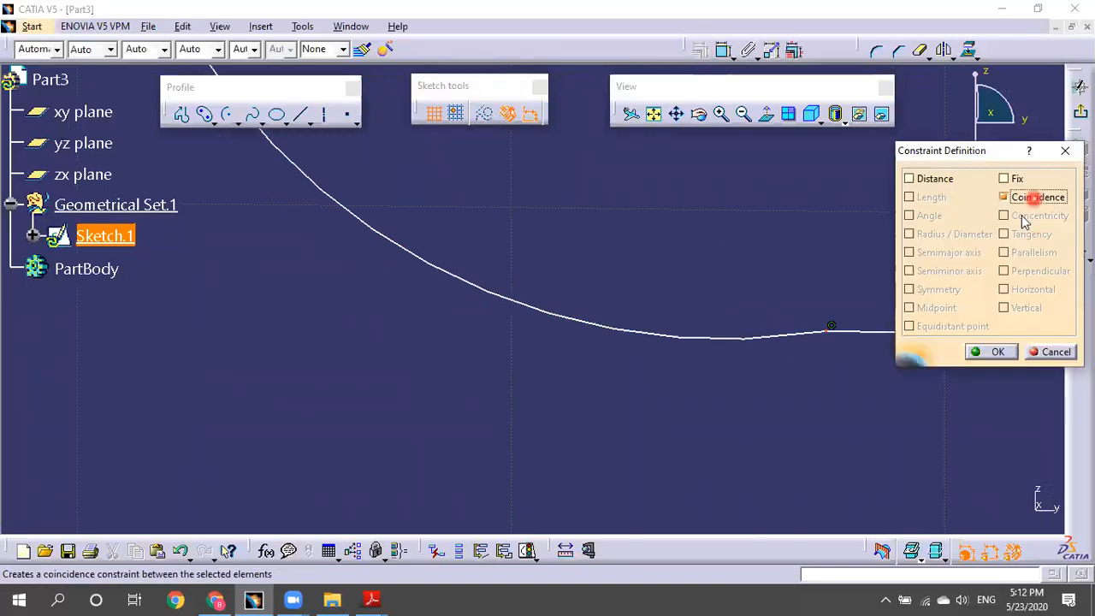
pyautogui.click(975, 352)
# Make the rounded arc tangent to the bottom line.
pyautogui.click(764, 335)
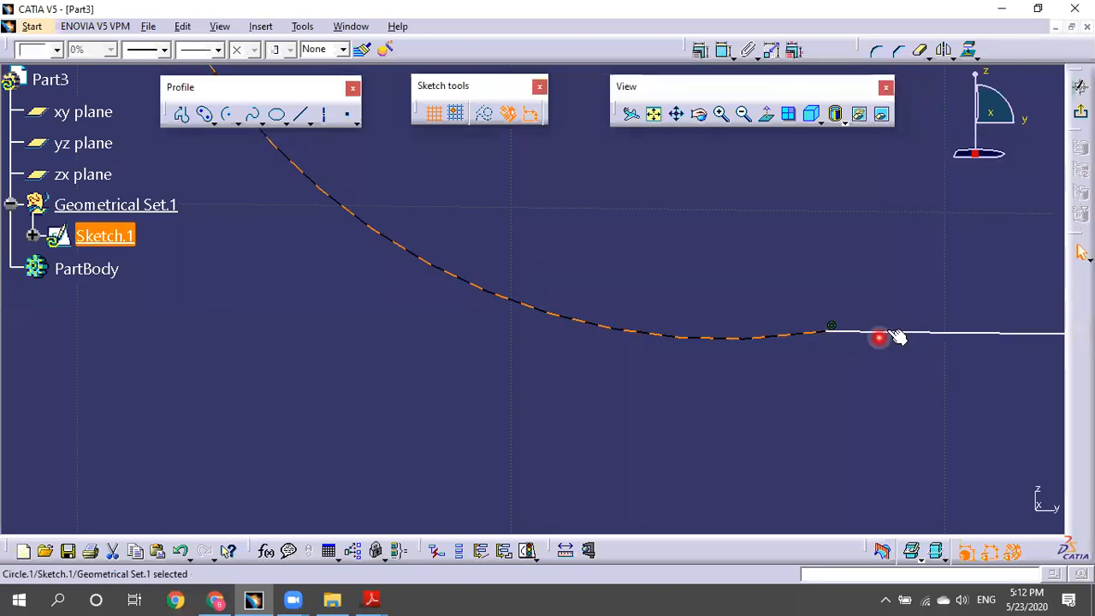
pyautogui.keyDown('ctrl'); pyautogui.click(887, 330); pyautogui.keyUp('ctrl')
pyautogui.click(699, 50)
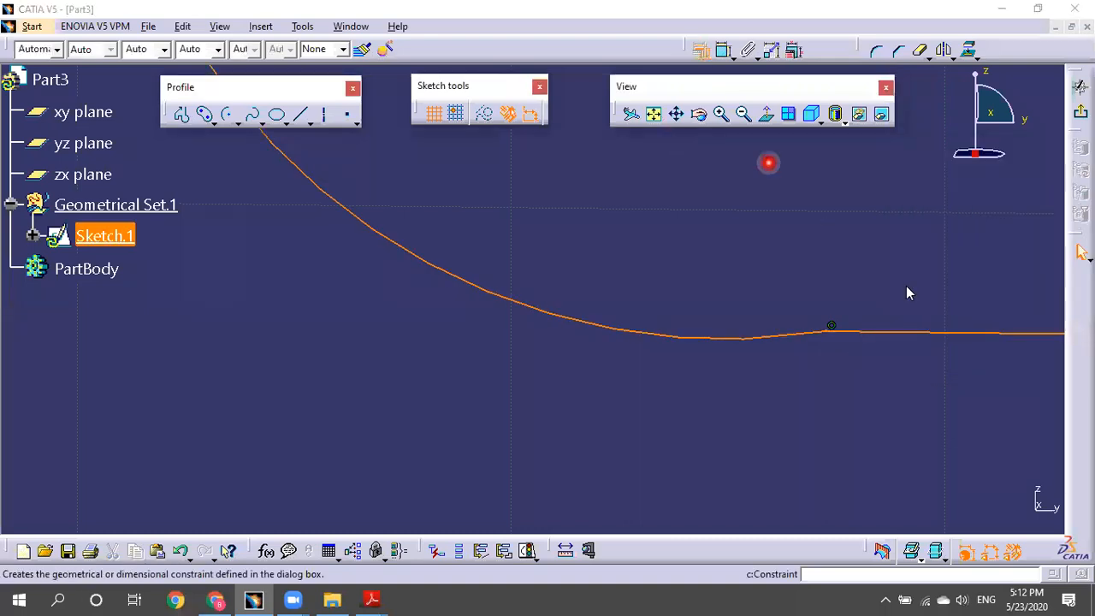
pyautogui.click(1005, 234)
pyautogui.click(993, 351)
pyautogui.moveTo(718, 254)
pyautogui.keyDown('ctrl'); pyautogui.mouseDown(button='middle')
pyautogui.moveTo(878, 504)
pyautogui.moveTo(378, 442)
pyautogui.moveTo(610, 382)
pyautogui.moveTo(813, 418)
pyautogui.moveTo(703, 419)
pyautogui.mouseUp(button='middle'); pyautogui.keyUp('ctrl')
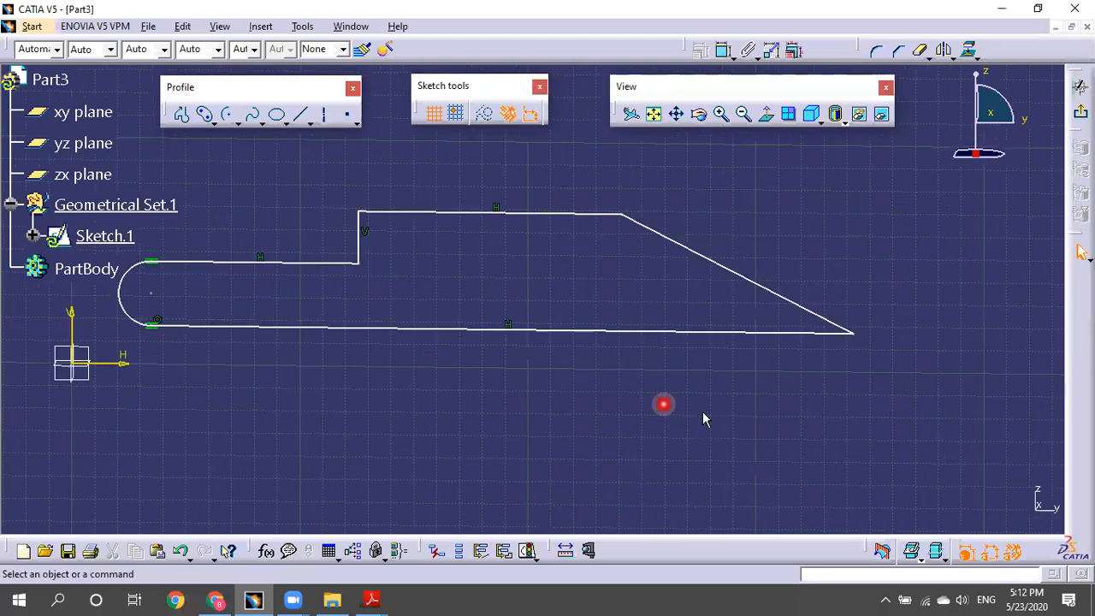
# Return to Normal View and add a Coincidence between the arc centre and the sketch origin.
pyautogui.click(767, 119)
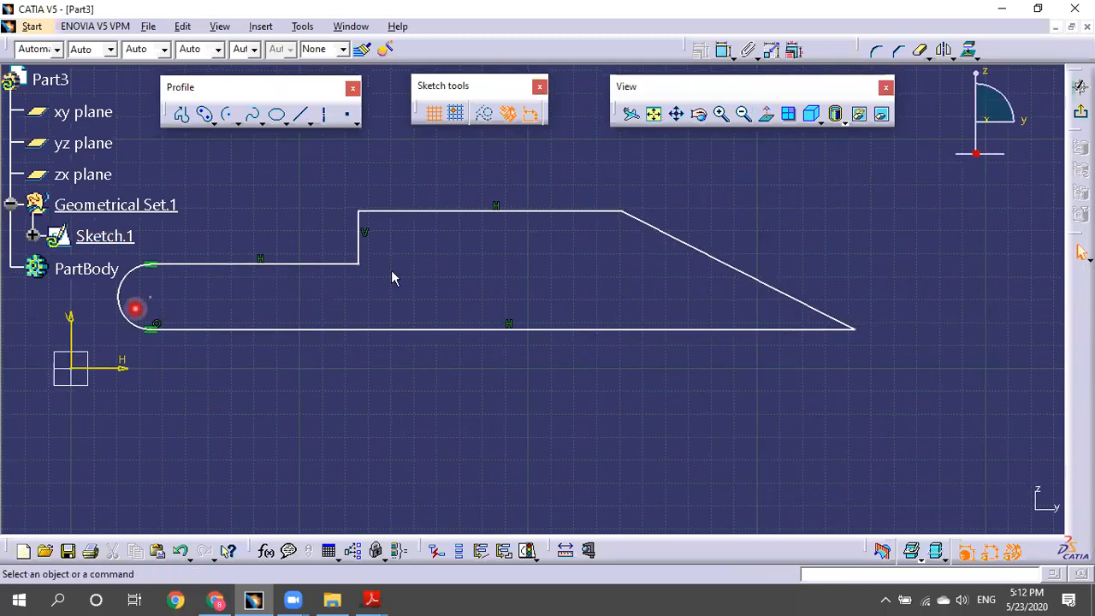
pyautogui.moveTo(325, 302); pyautogui.dragTo(562, 315, button='middle')
pyautogui.click(388, 310)
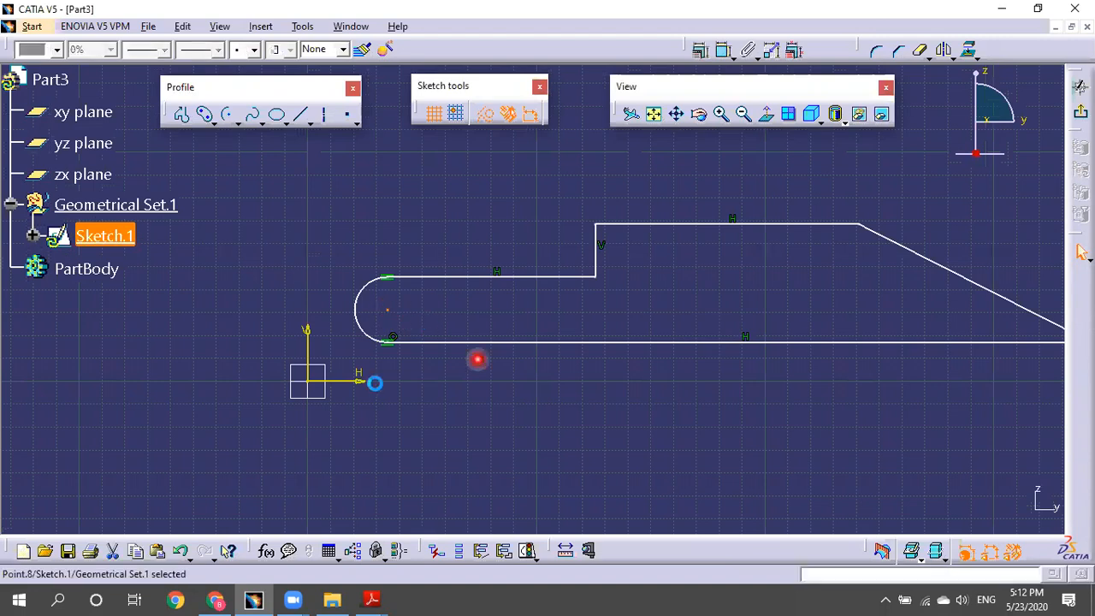
pyautogui.keyDown('ctrl'); pyautogui.click(309, 381); pyautogui.keyUp('ctrl')
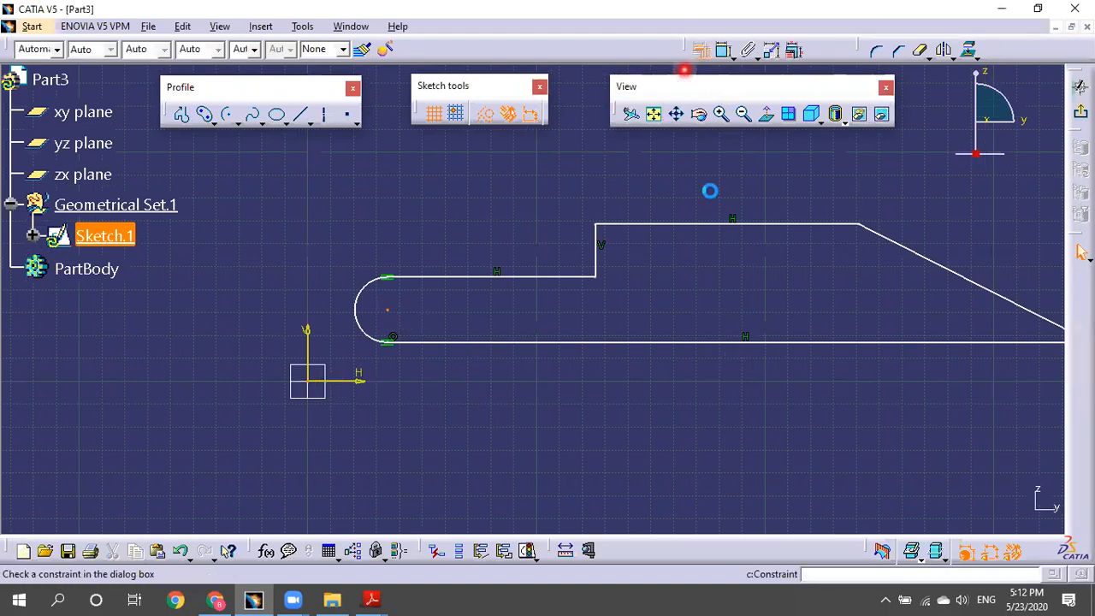
pyautogui.click(699, 50)
pyautogui.click(1006, 197)
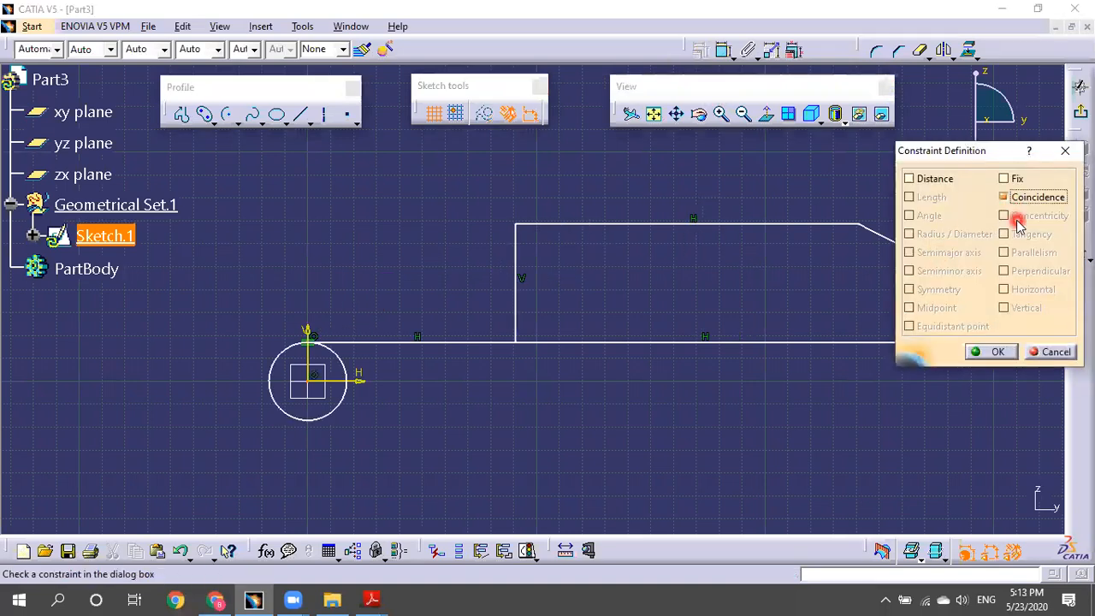
pyautogui.press('Return')
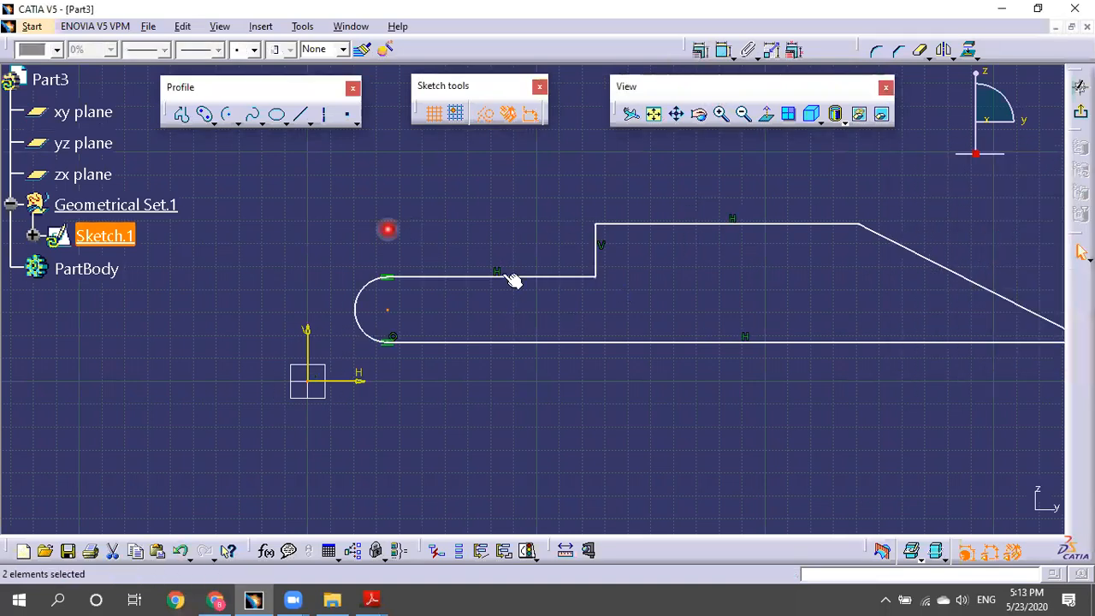
pyautogui.moveTo(723, 264); pyautogui.dragTo(613, 225, button='middle')
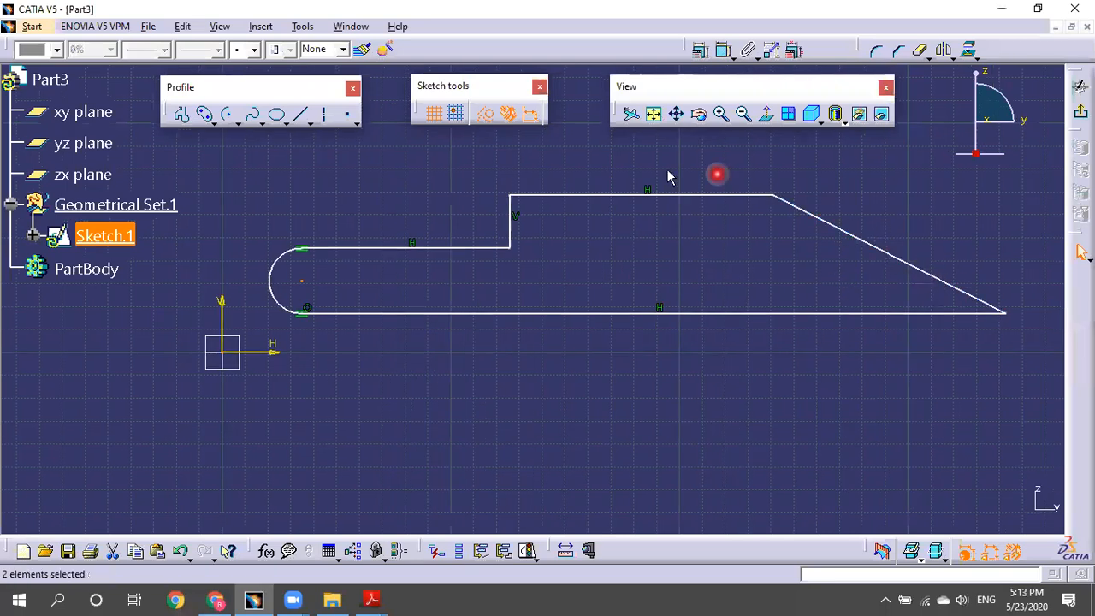
# Dimension the long bottom line and set its length to 340 mm.
pyautogui.click(723, 53)
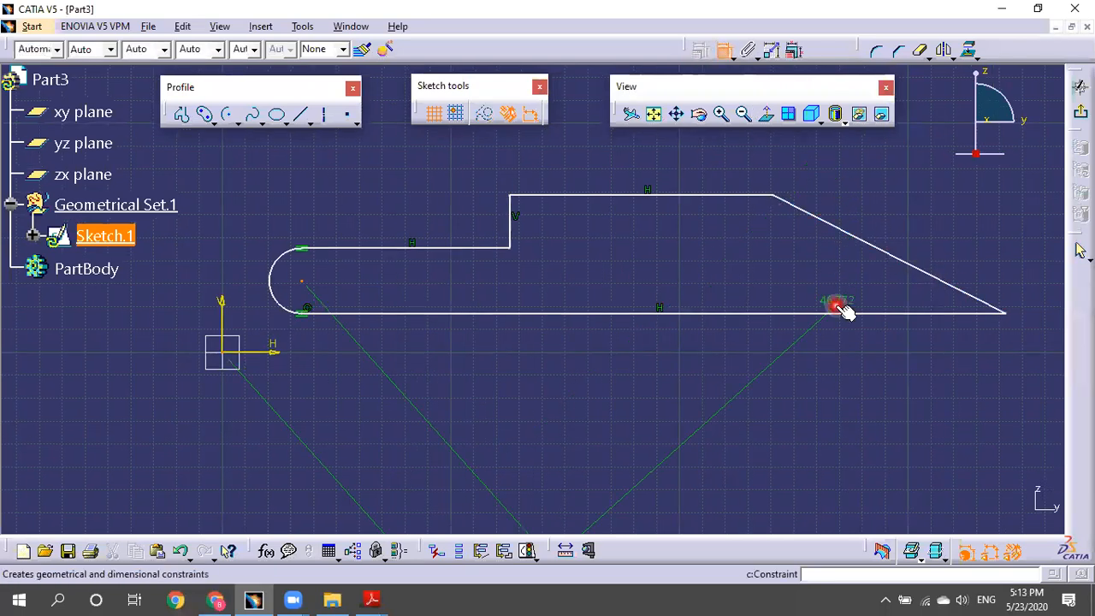
pyautogui.click(719, 53)
pyautogui.click(704, 232)
pyautogui.click(723, 52)
pyautogui.click(708, 313)
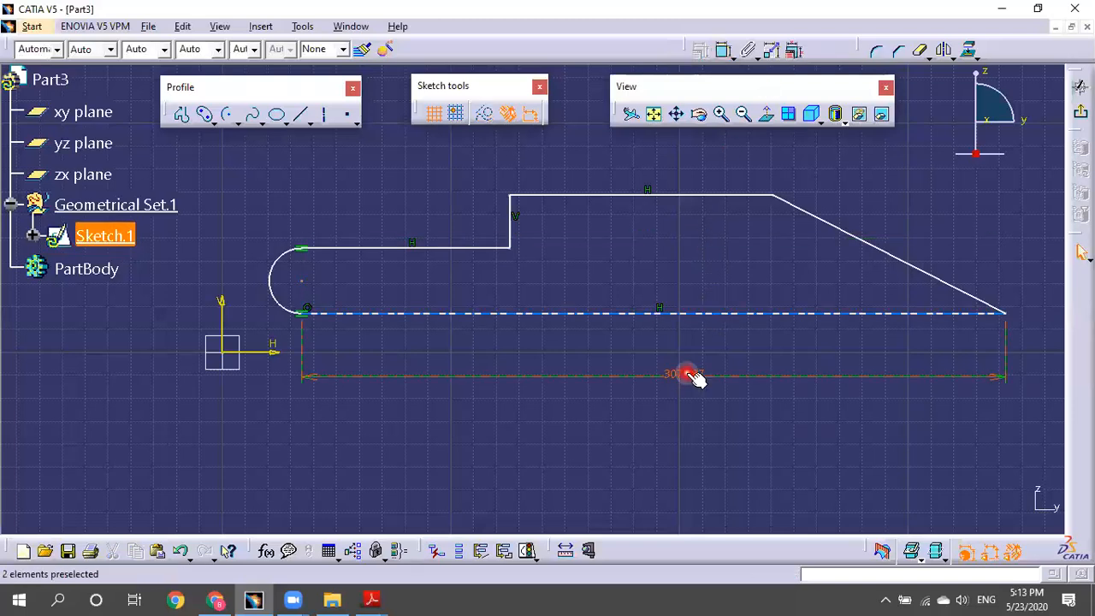
pyautogui.doubleClick(688, 374)
pyautogui.write('340')
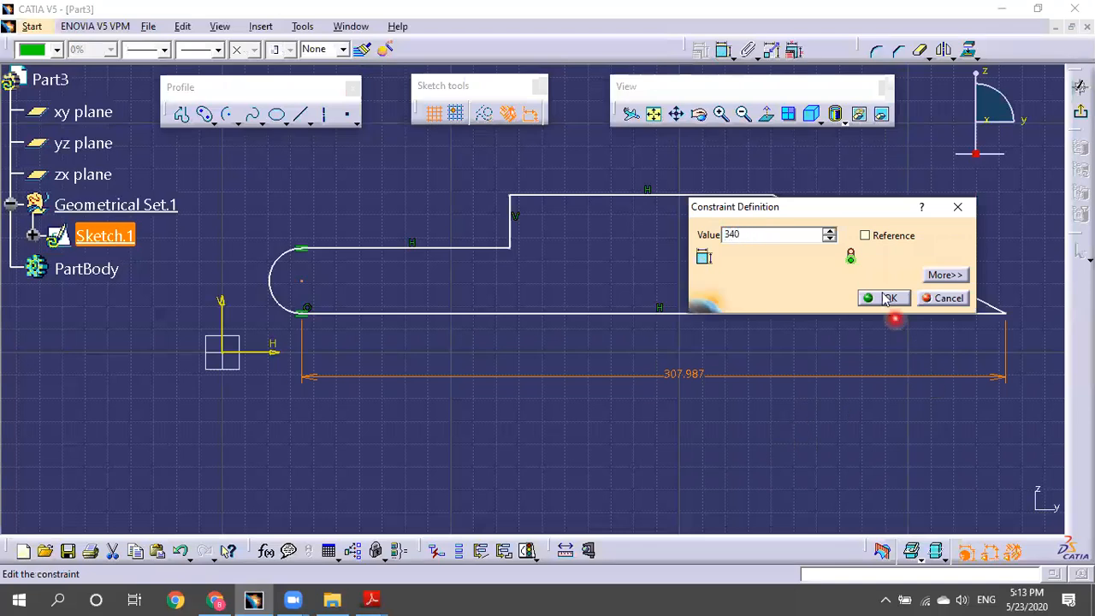
pyautogui.click(887, 299)
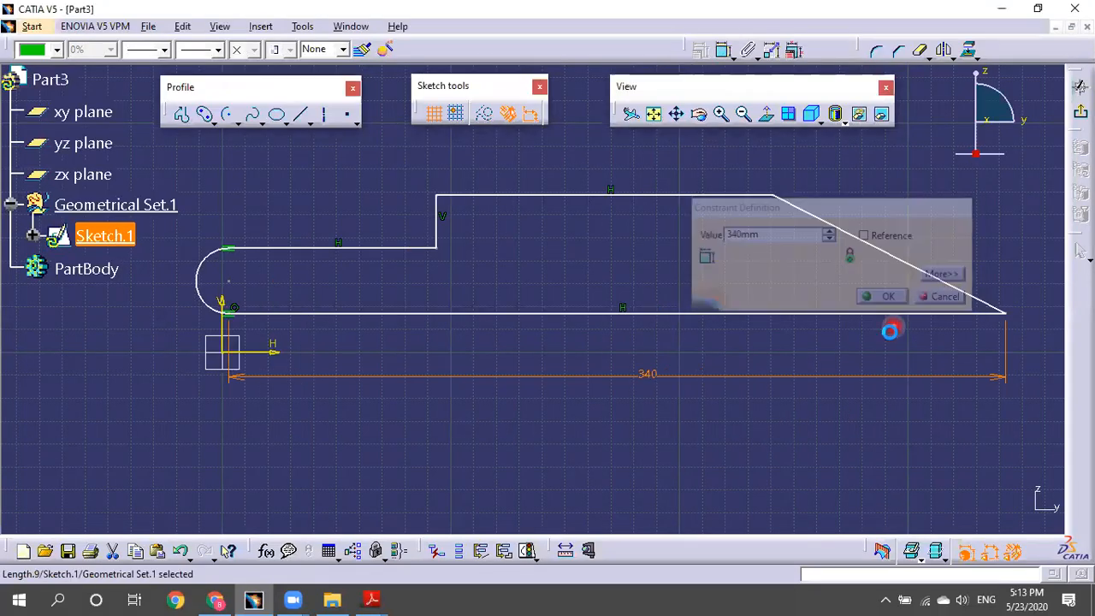
pyautogui.moveTo(611, 252); pyautogui.dragTo(702, 255, button='middle')
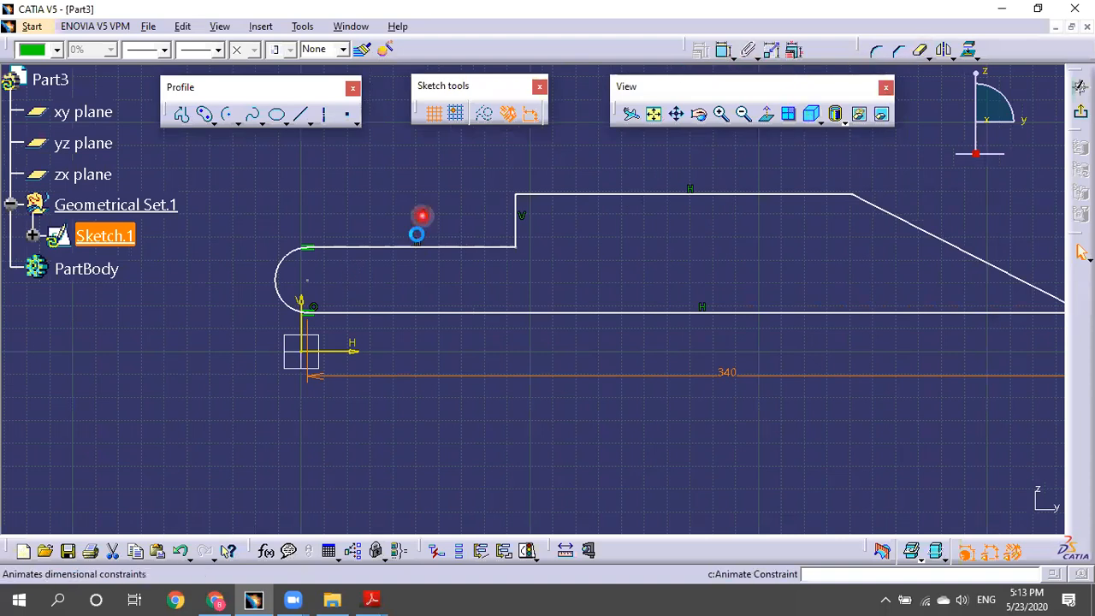
pyautogui.click(391, 247)
# Dimension the upper-left edge's distance from the horizontal axis and set it to 85.
pyautogui.click(347, 352)
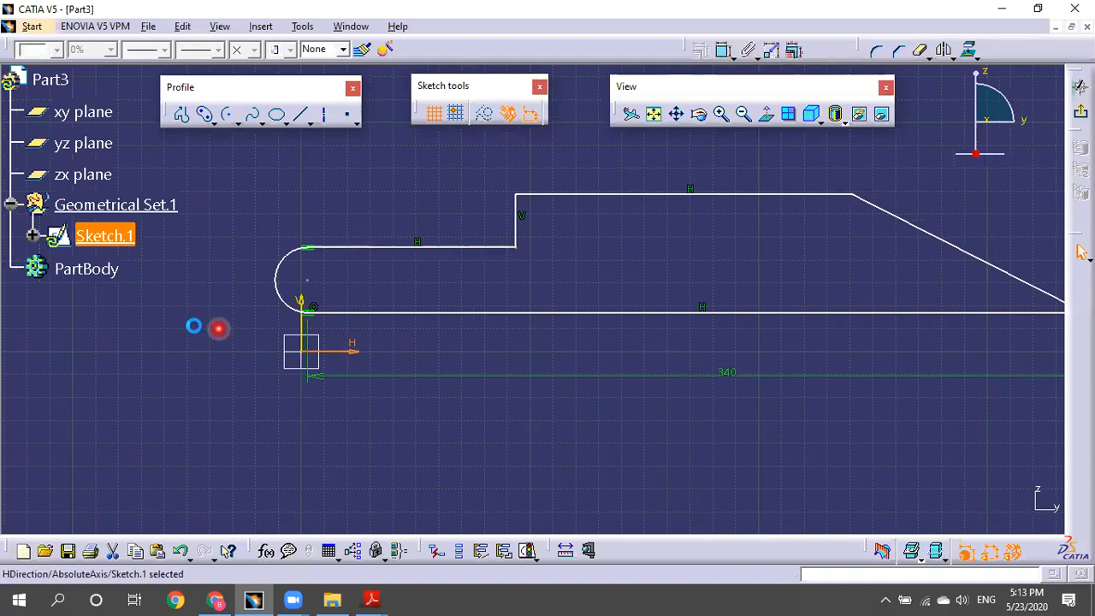
pyautogui.click(722, 49)
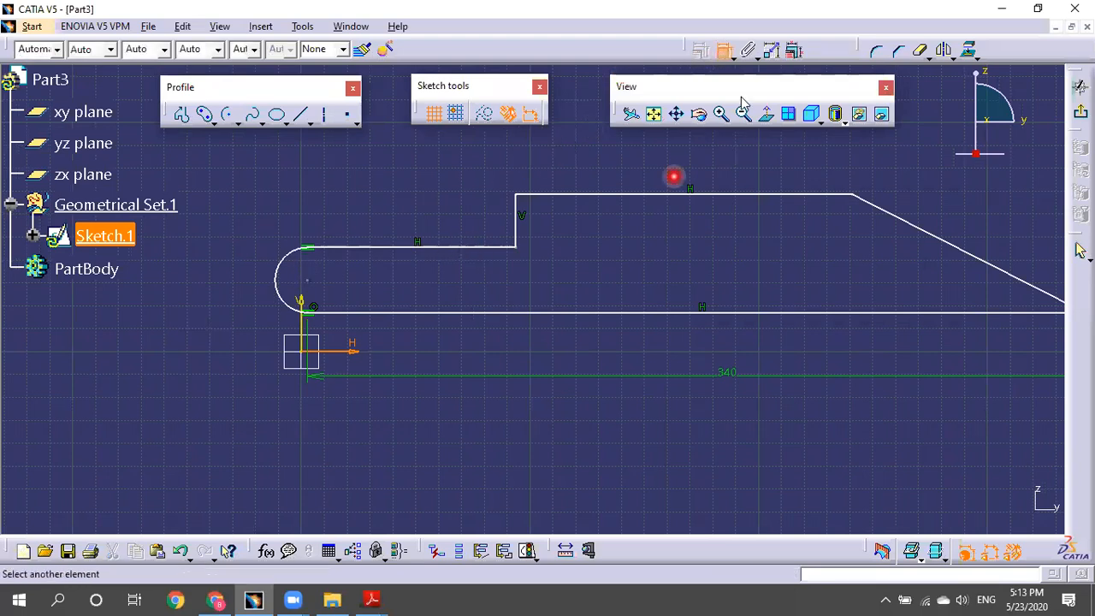
pyautogui.click(455, 248)
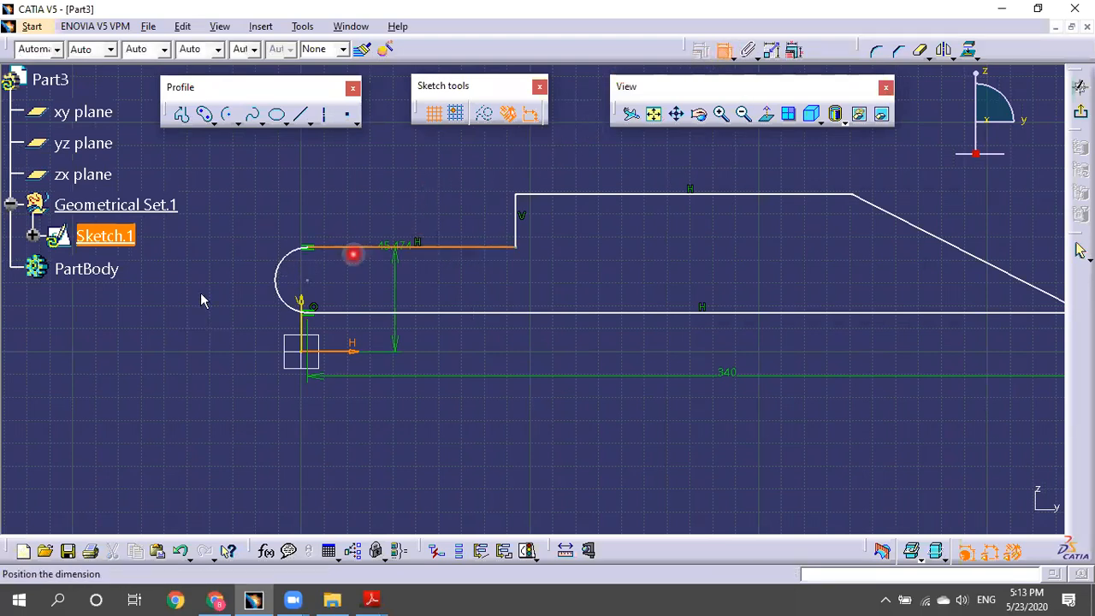
pyautogui.click(208, 284)
pyautogui.doubleClick(208, 284)
pyautogui.write('185')
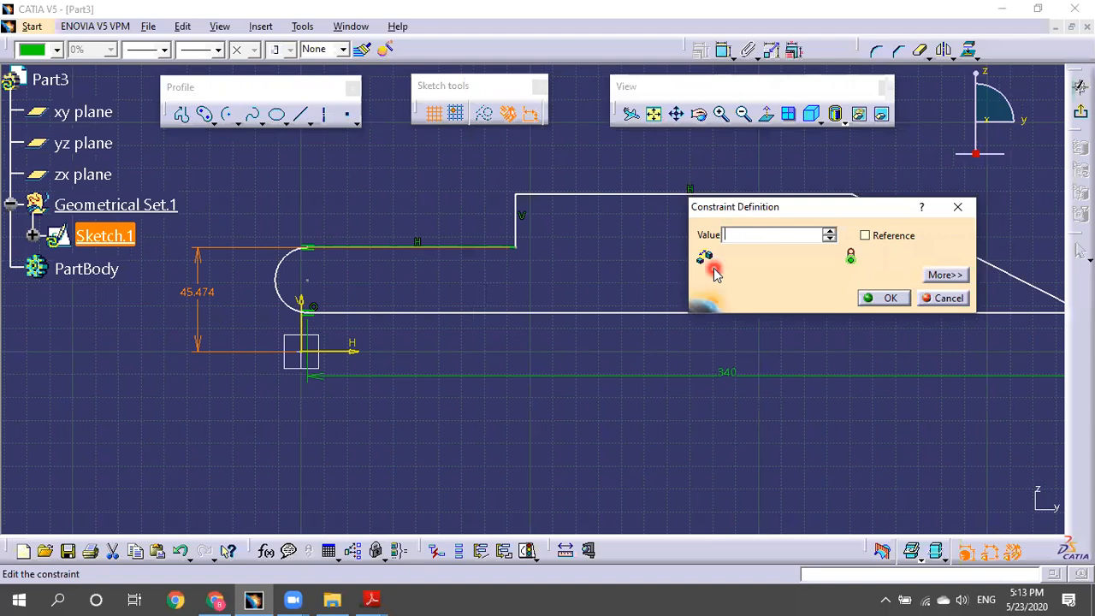
pyautogui.write('85')
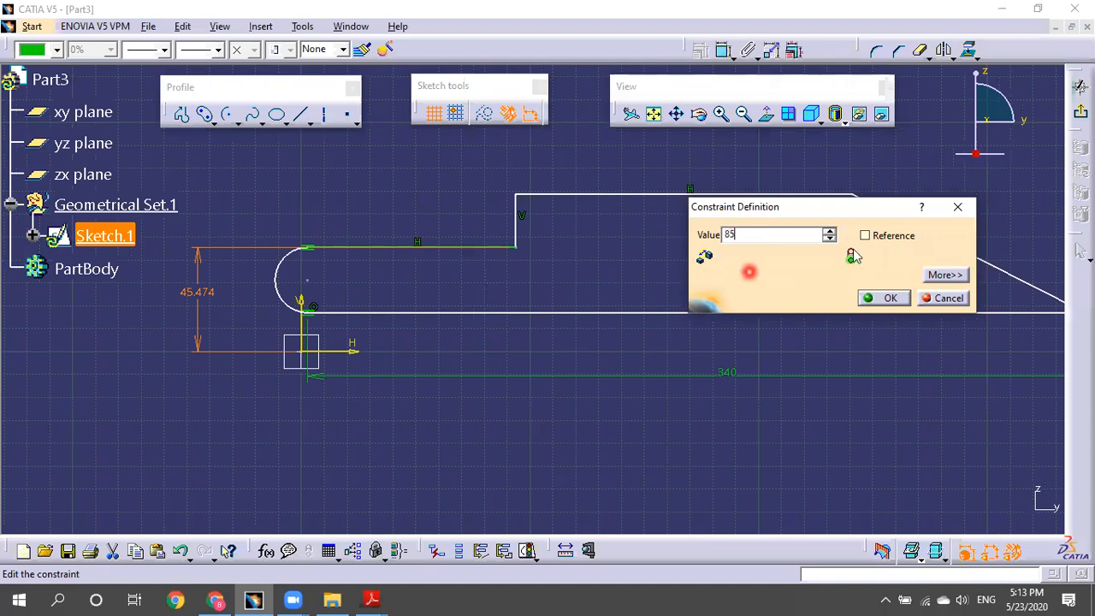
pyautogui.click(878, 298)
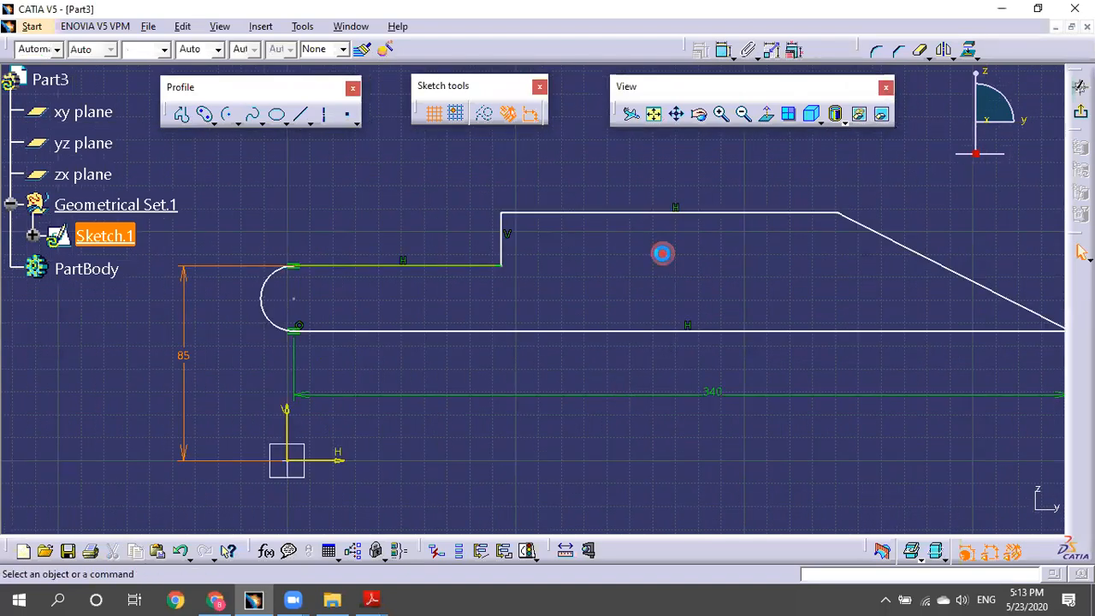
pyautogui.click(616, 332)
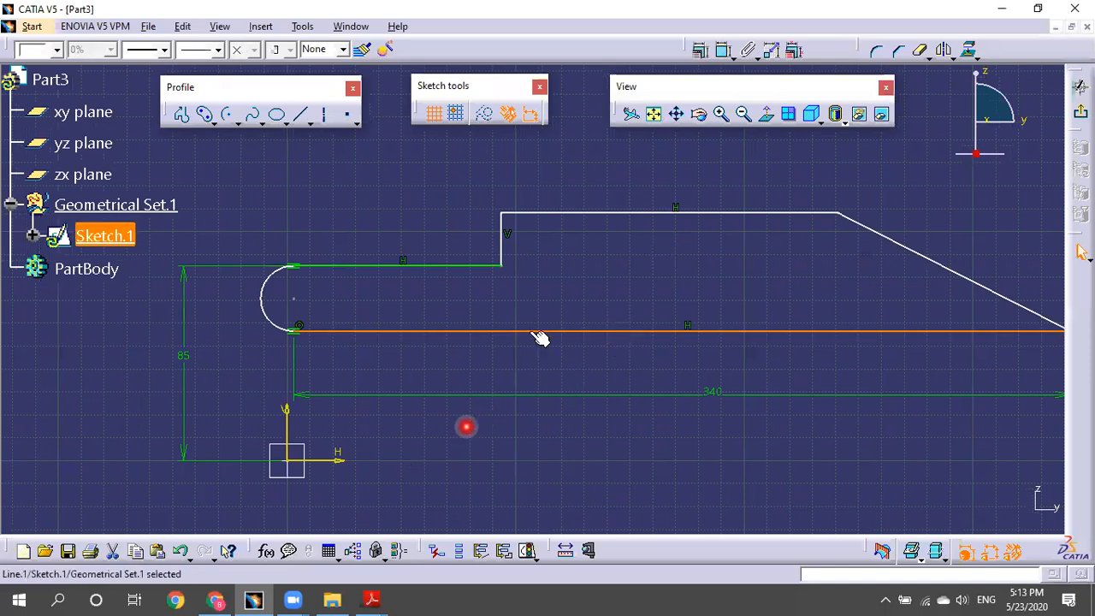
pyautogui.click(594, 248)
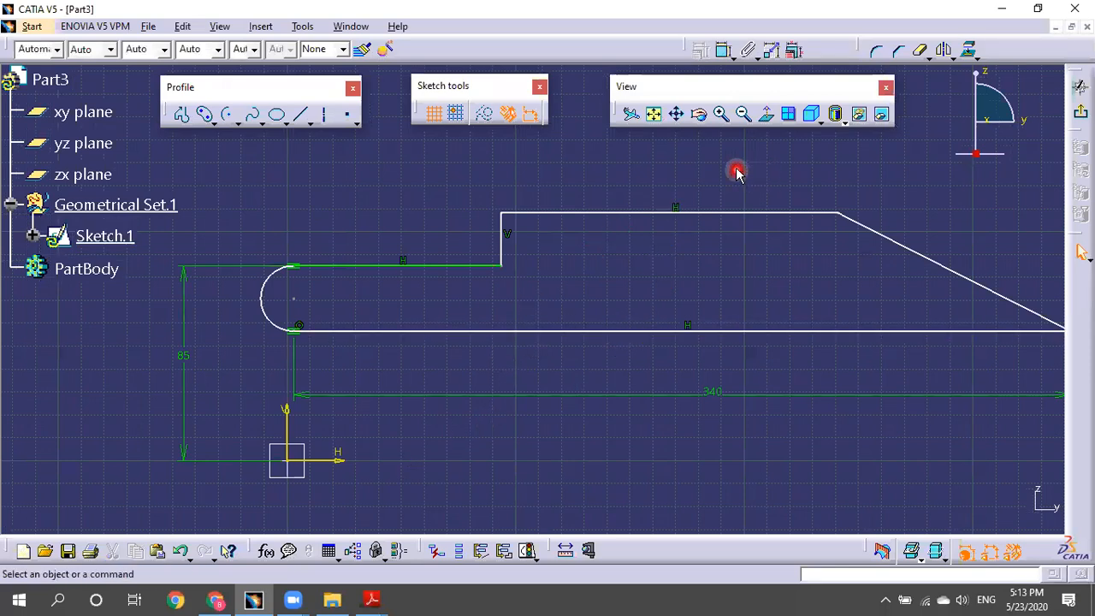
pyautogui.moveTo(749, 192); pyautogui.dragTo(710, 256, button='middle')
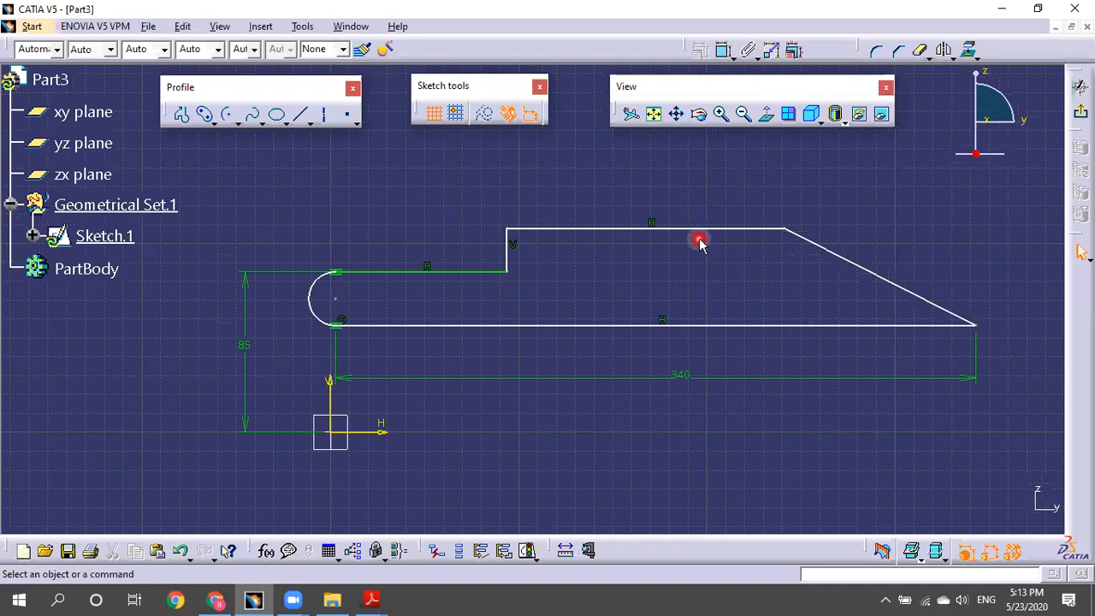
# Give the raised top edge a length dimension of 100.
pyautogui.click(701, 229)
pyautogui.click(724, 49)
pyautogui.click(631, 180)
pyautogui.doubleClick(633, 177)
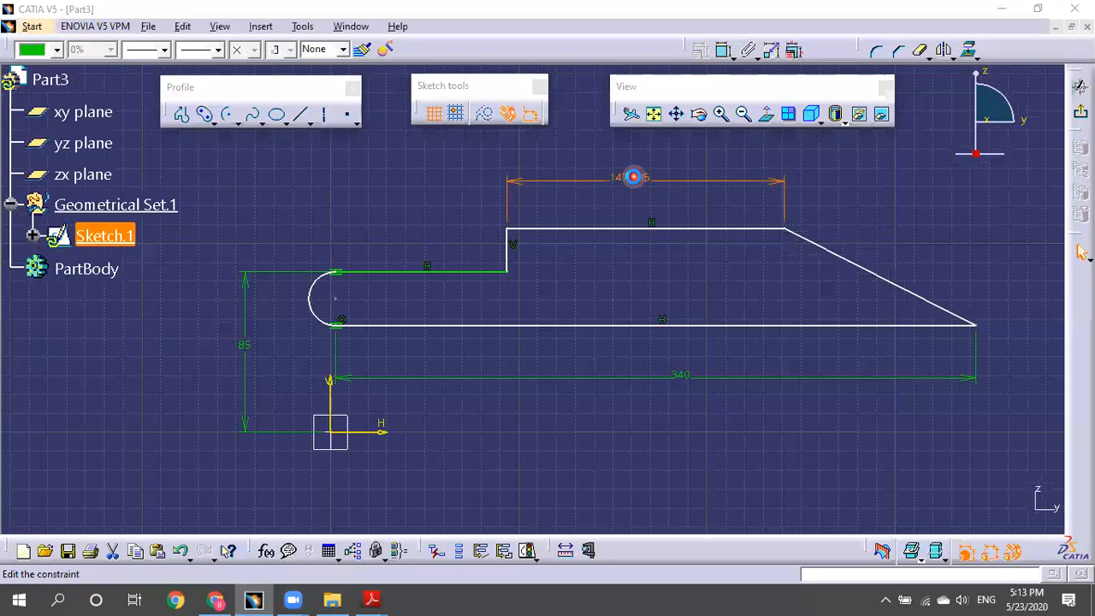
pyautogui.write('100')
pyautogui.press('Return')
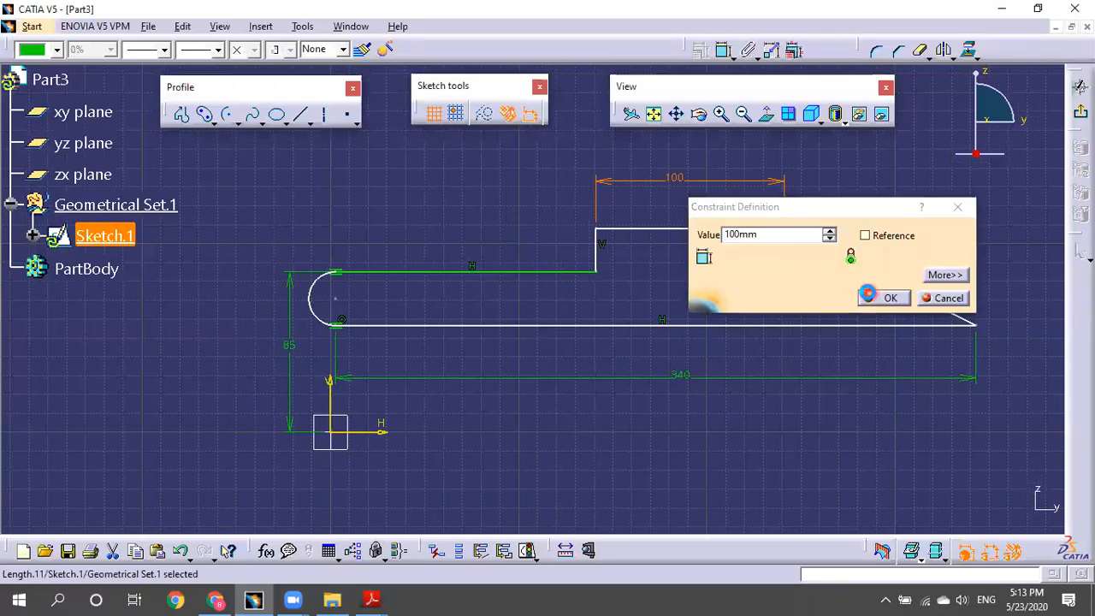
pyautogui.click(865, 297)
# Set a 30° angle between the slanted edge and the bottom edge.
pyautogui.click(889, 283)
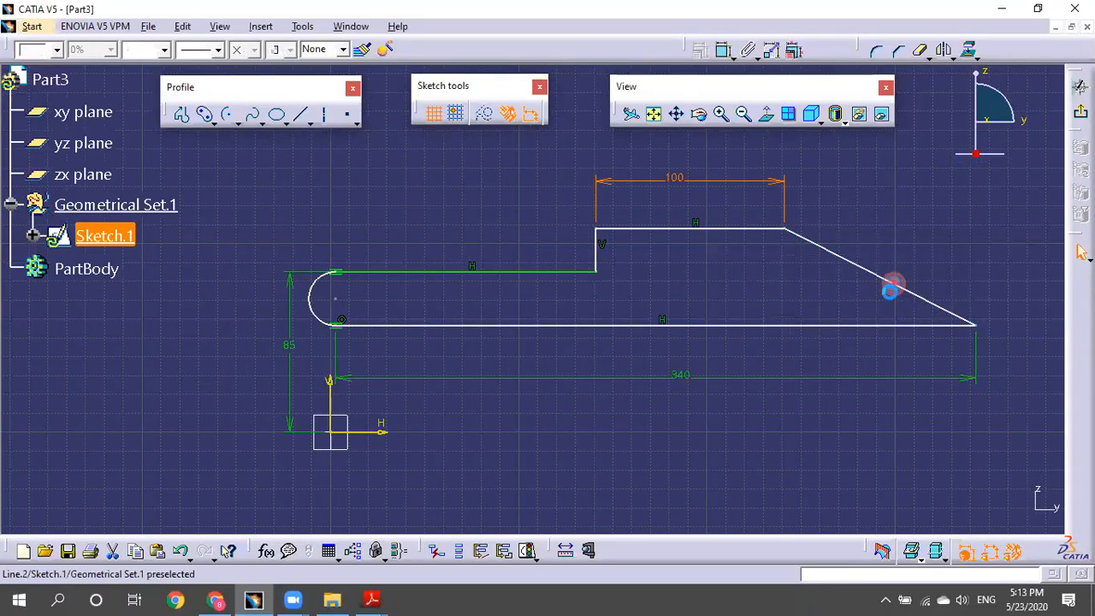
pyautogui.keyDown('ctrl'); pyautogui.click(881, 330); pyautogui.keyUp('ctrl')
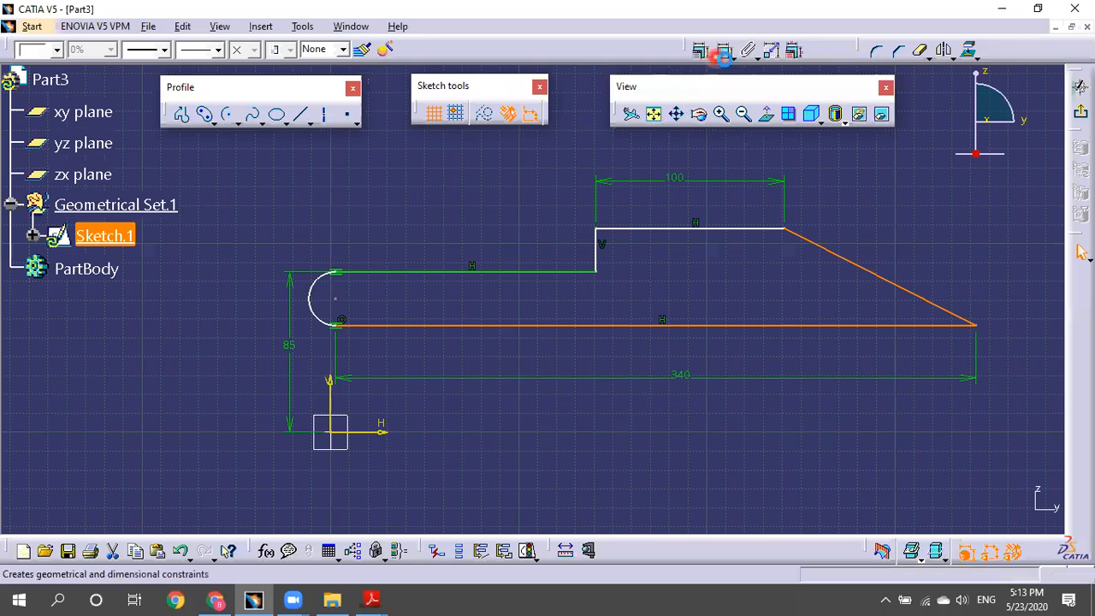
pyautogui.click(699, 49)
pyautogui.click(495, 209)
pyautogui.doubleClick(503, 206)
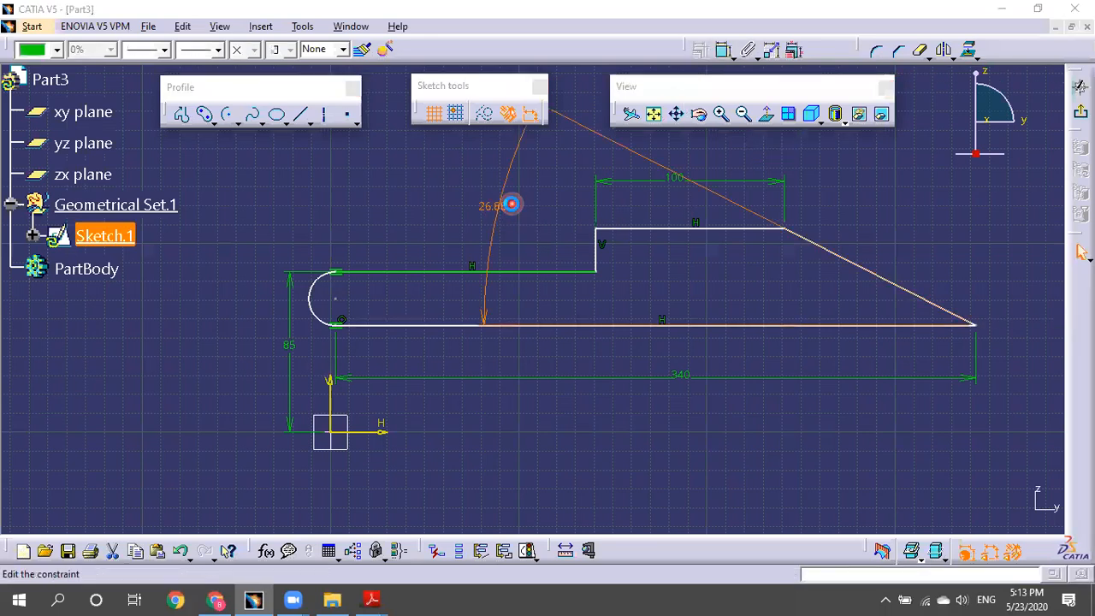
pyautogui.write('30')
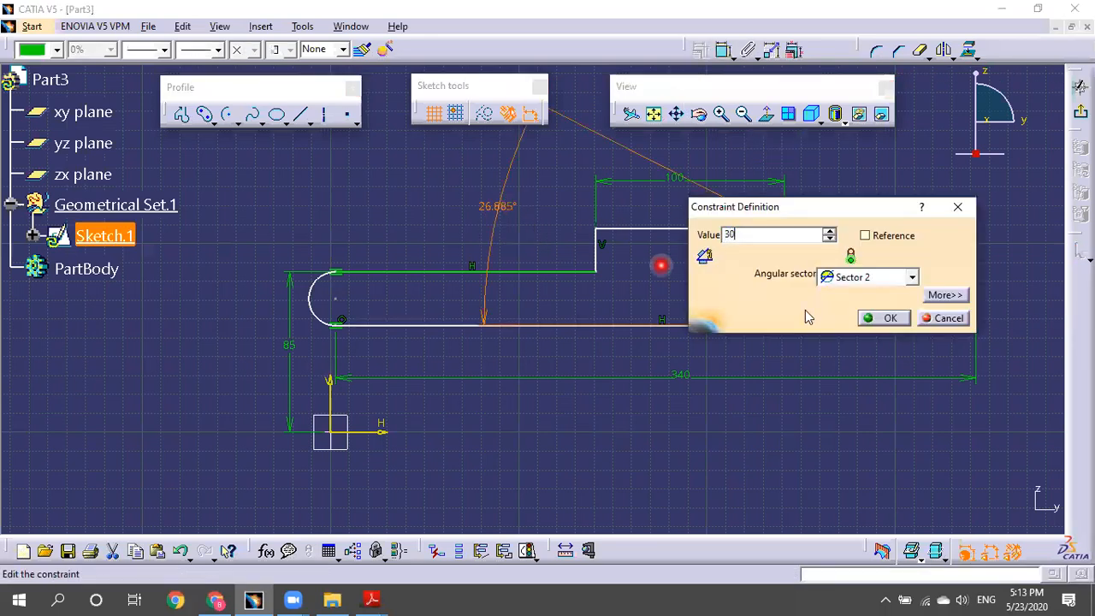
pyautogui.click(886, 319)
pyautogui.click(733, 328)
pyautogui.moveTo(733, 322)
pyautogui.mouseDown()
pyautogui.moveTo(762, 395)
pyautogui.moveTo(748, 340)
pyautogui.mouseUp()
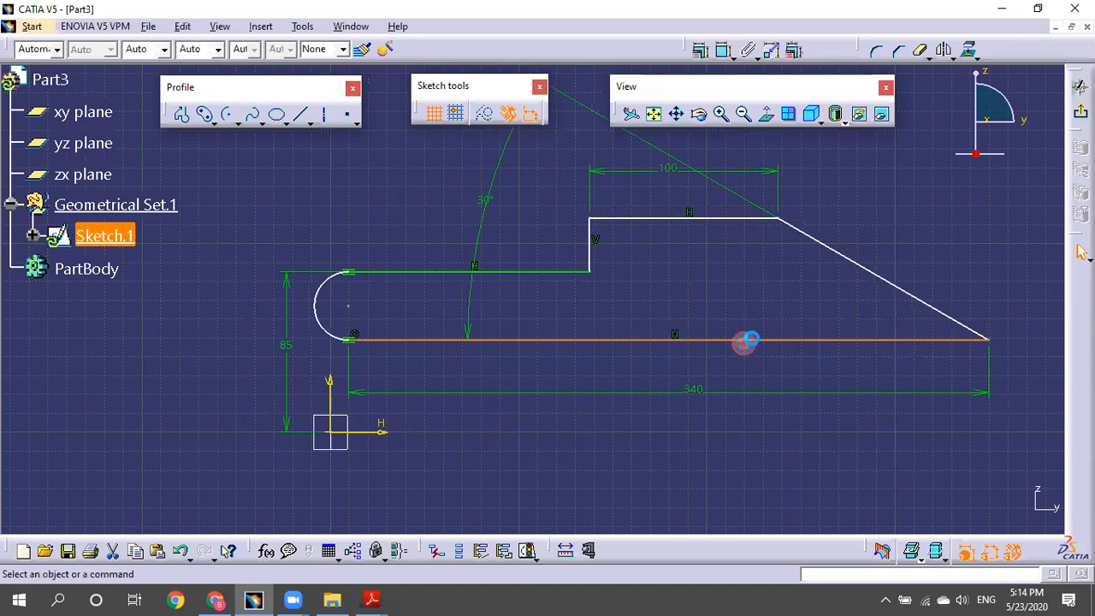
# Make the bottom edge coincide with the horizontal axis.
pyautogui.keyDown('ctrl'); pyautogui.click(370, 432); pyautogui.keyUp('ctrl')
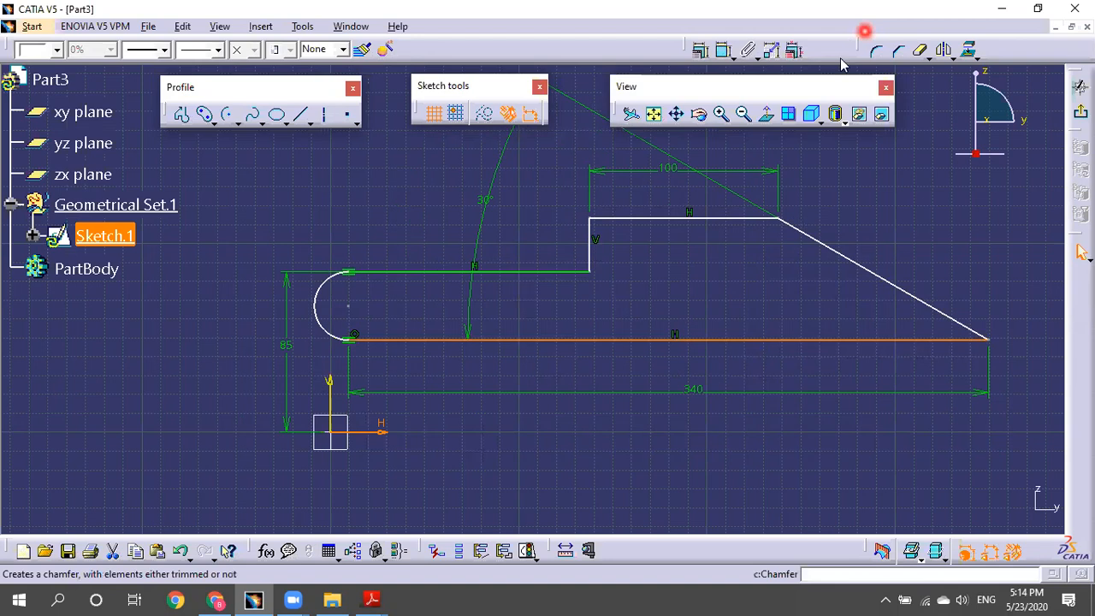
pyautogui.click(700, 49)
pyautogui.click(1030, 198)
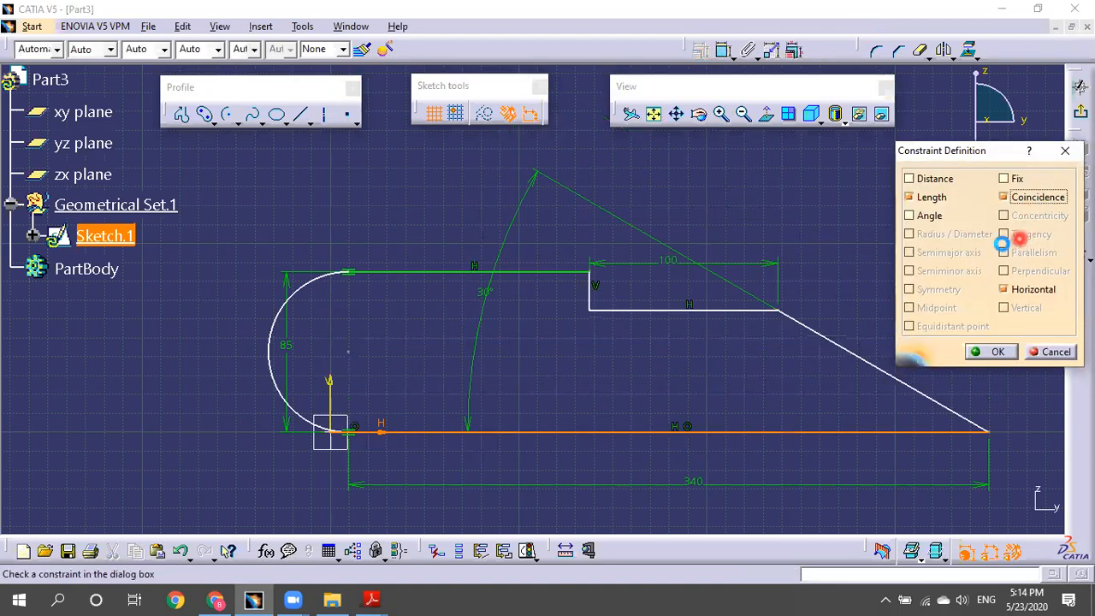
pyautogui.press('Return')
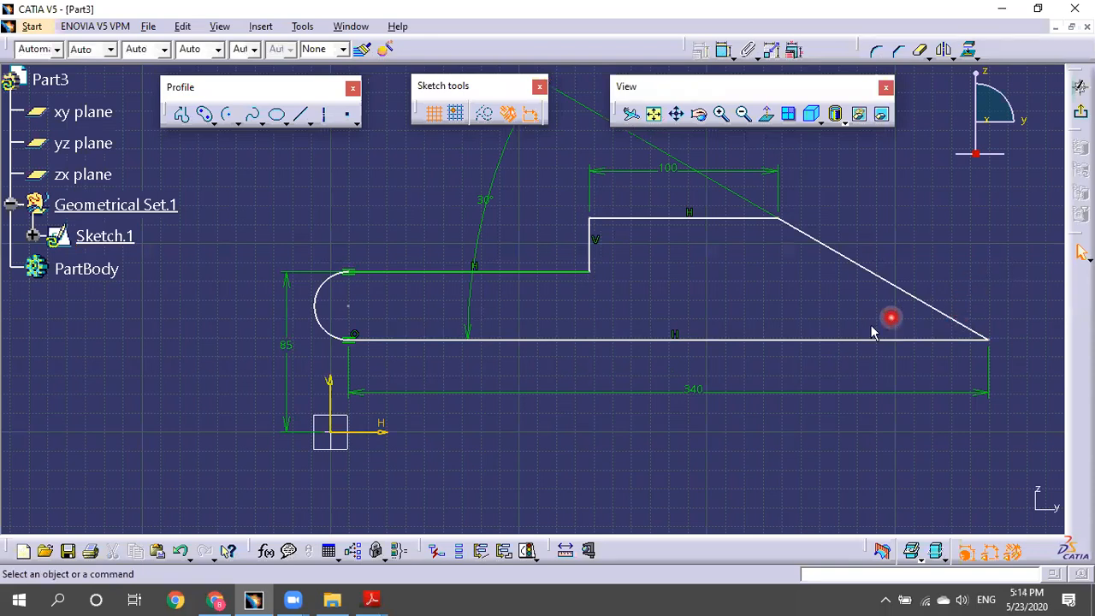
# Delete the 85 dimension and drag the profile into a new position.
pyautogui.click(285, 349)
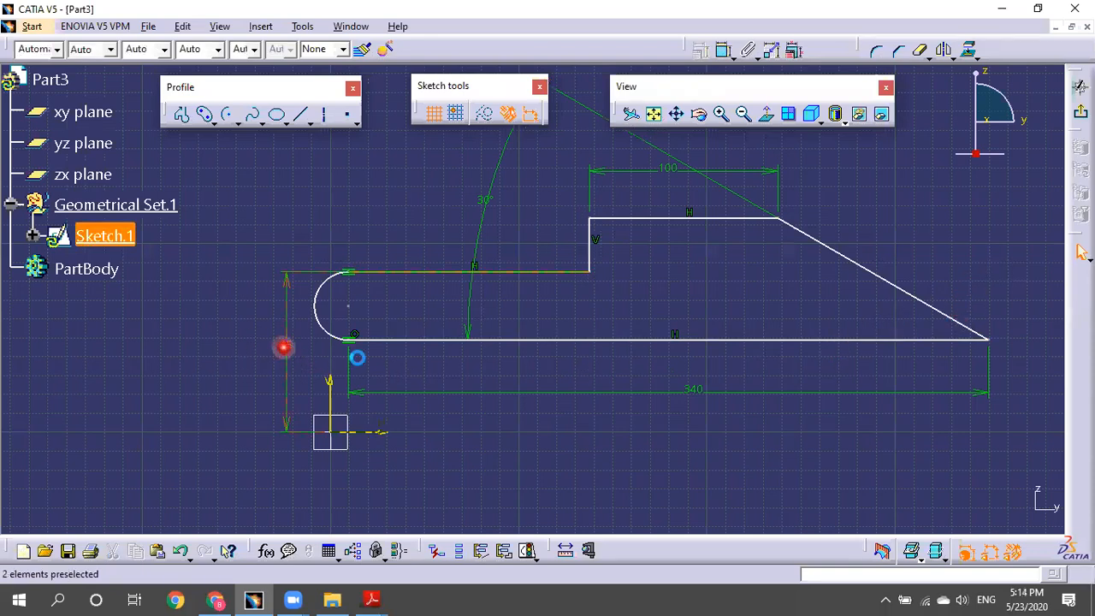
pyautogui.press('Delete')
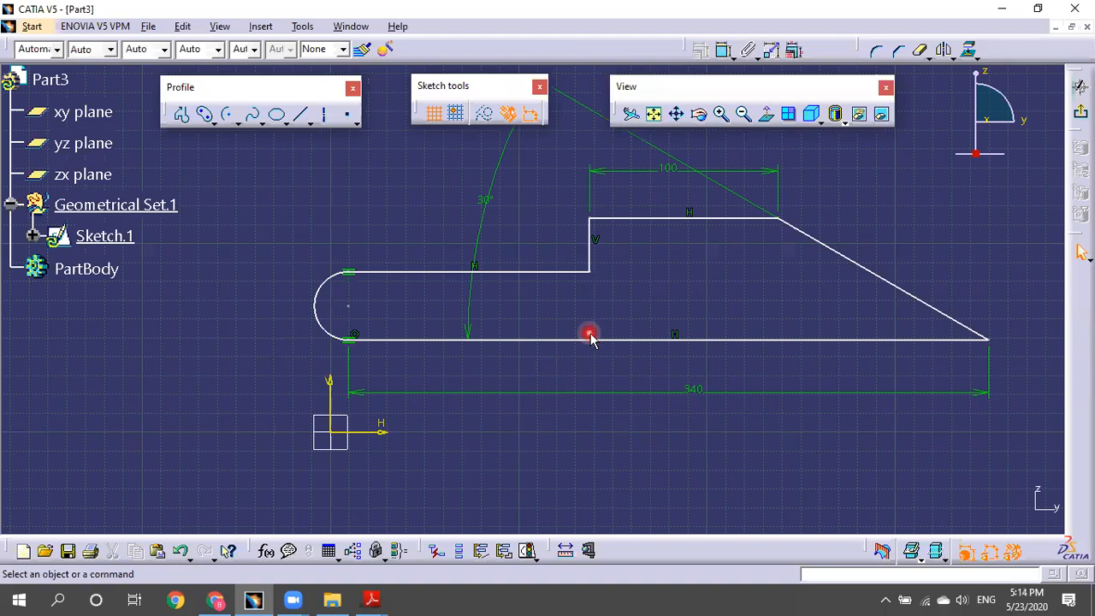
pyautogui.click(586, 340)
pyautogui.moveTo(600, 361); pyautogui.dragTo(604, 371)
pyautogui.click(777, 374)
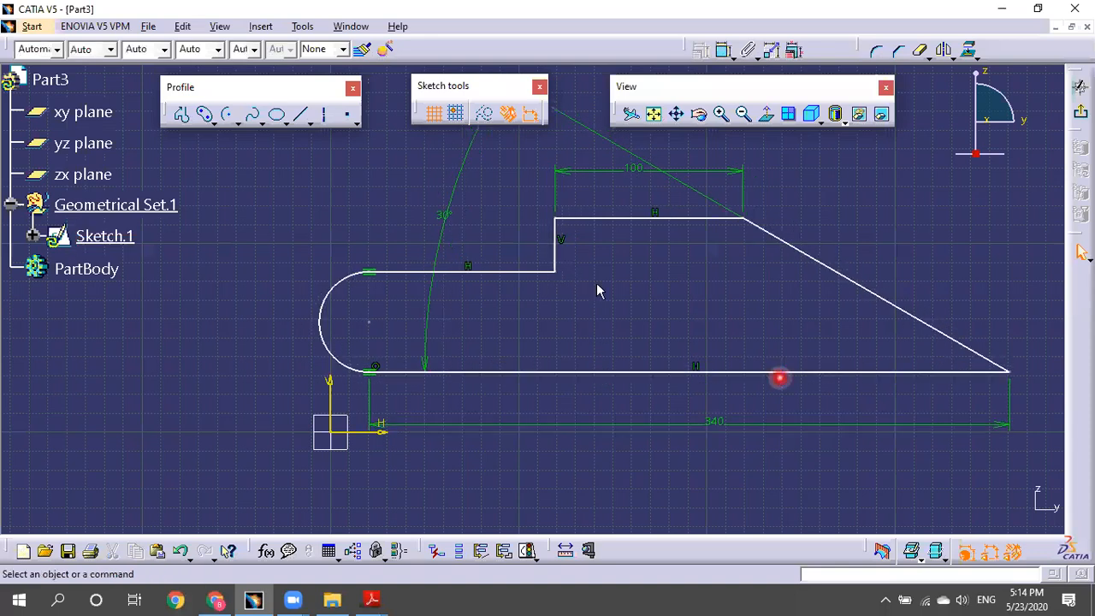
pyautogui.moveTo(544, 272); pyautogui.dragTo(496, 379)
pyautogui.click(954, 208)
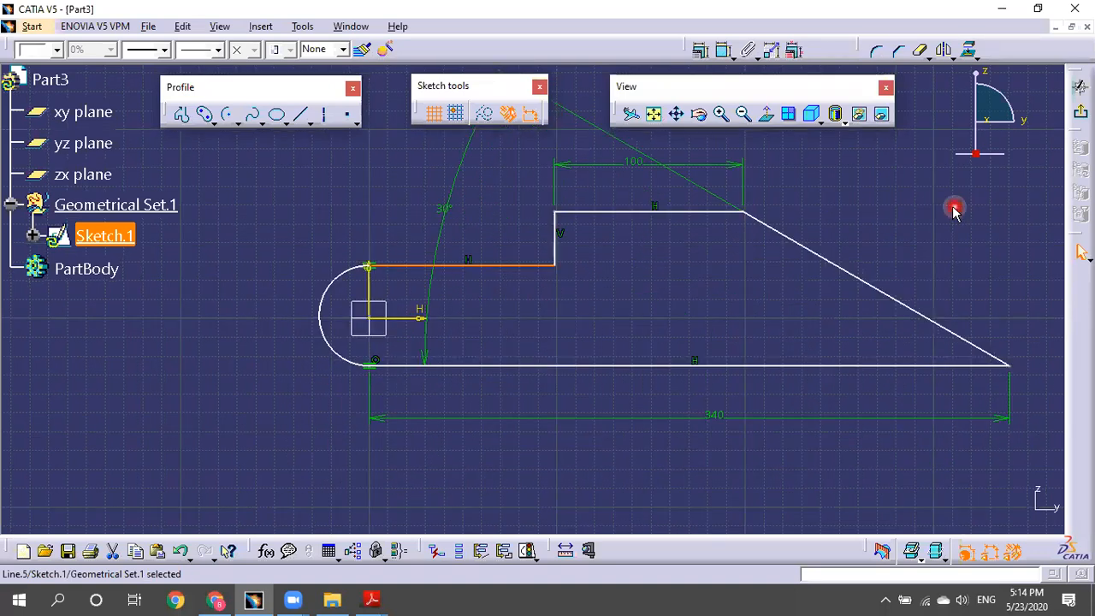
pyautogui.click(856, 229)
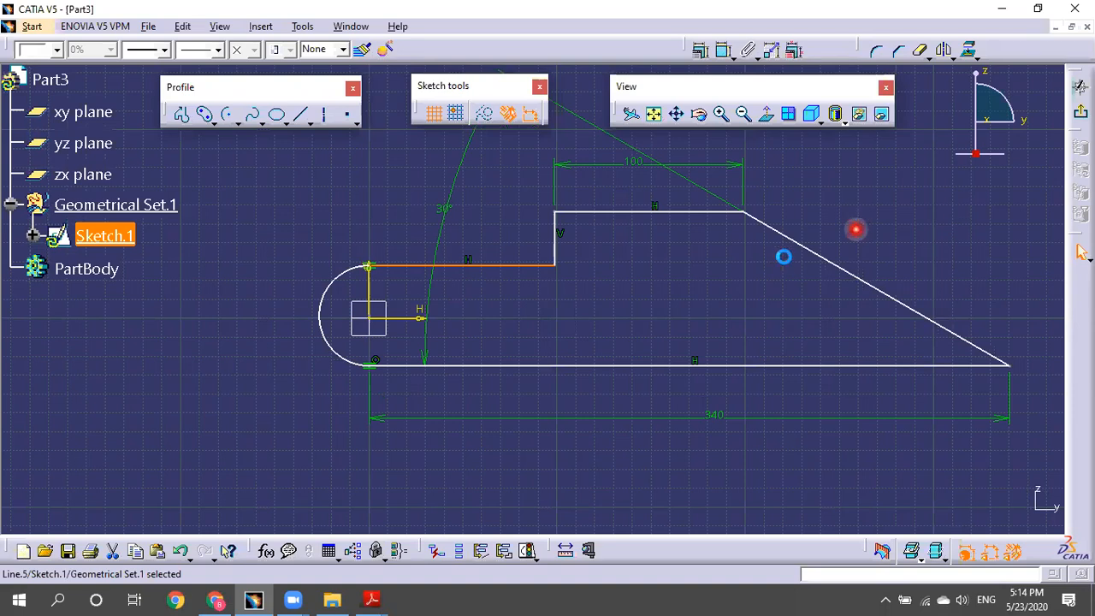
pyautogui.click(607, 265)
pyautogui.click(525, 272)
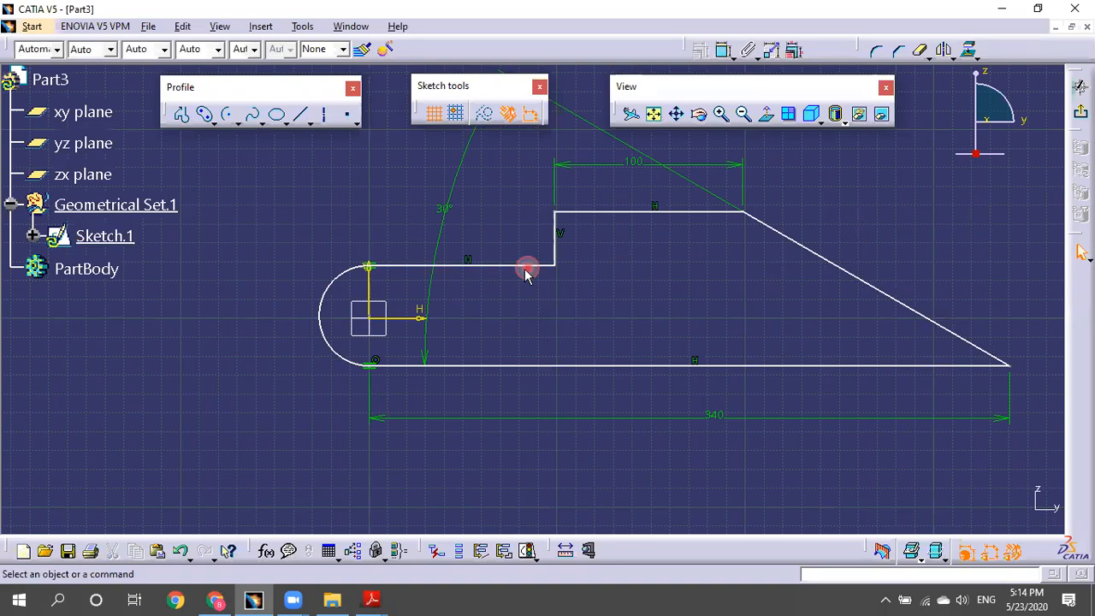
pyautogui.moveTo(526, 269); pyautogui.dragTo(527, 231)
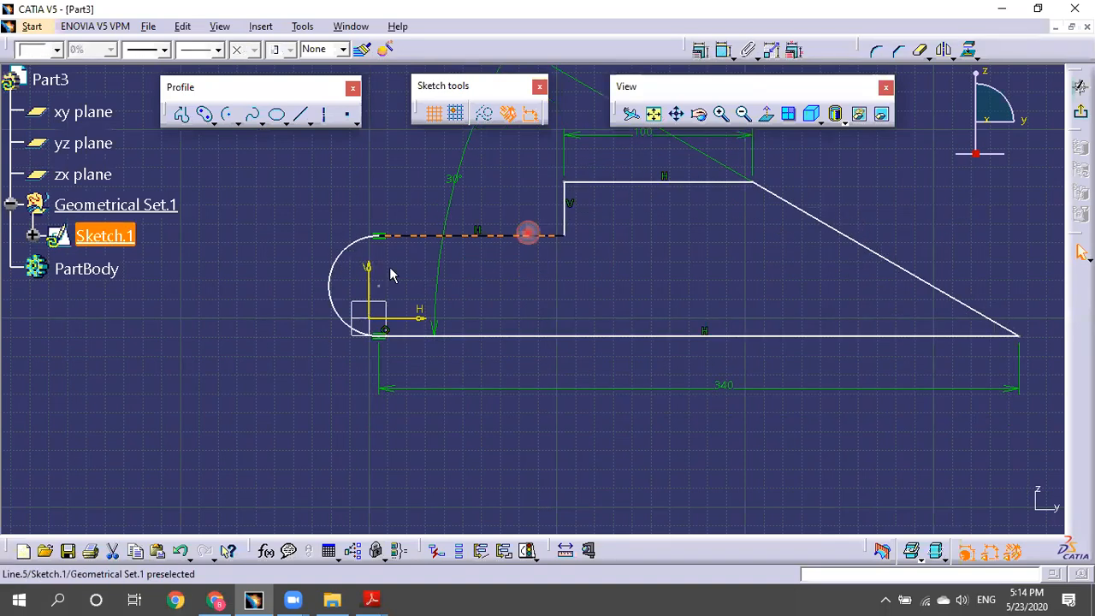
pyautogui.moveTo(389, 274); pyautogui.dragTo(397, 264)
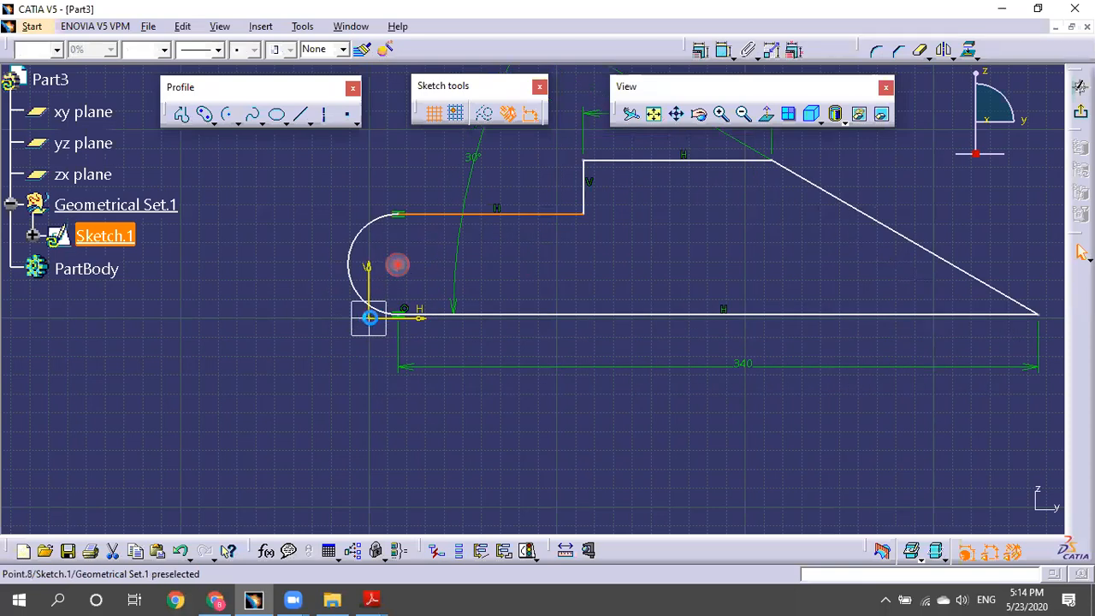
# Constrain the rounded end's arc centre to coincide with the sketch origin.
pyautogui.click(369, 317)
pyautogui.click(964, 83)
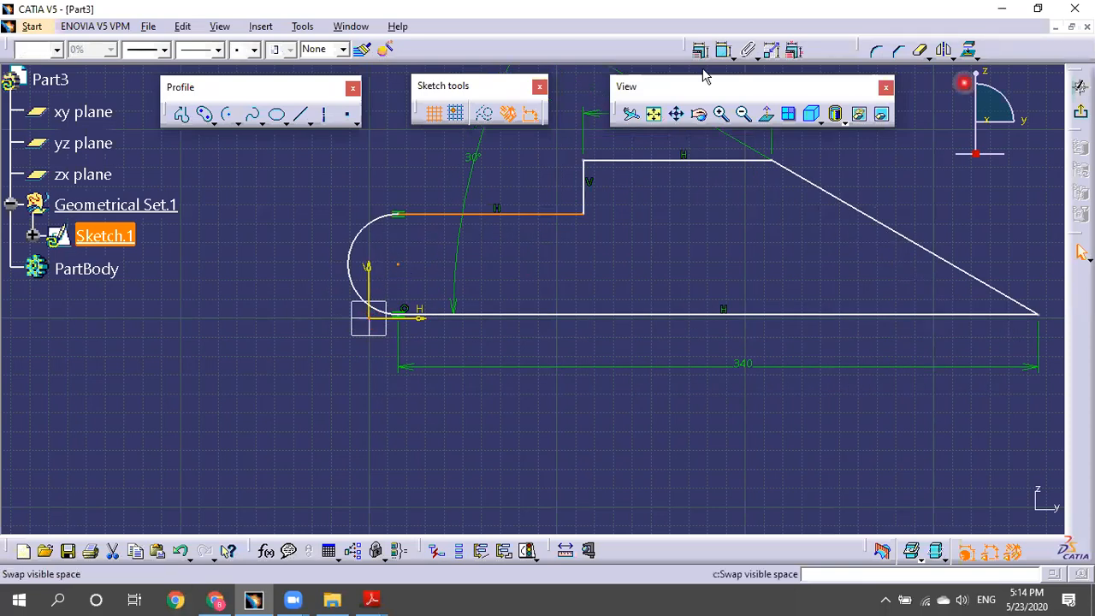
pyautogui.click(701, 50)
pyautogui.click(676, 115)
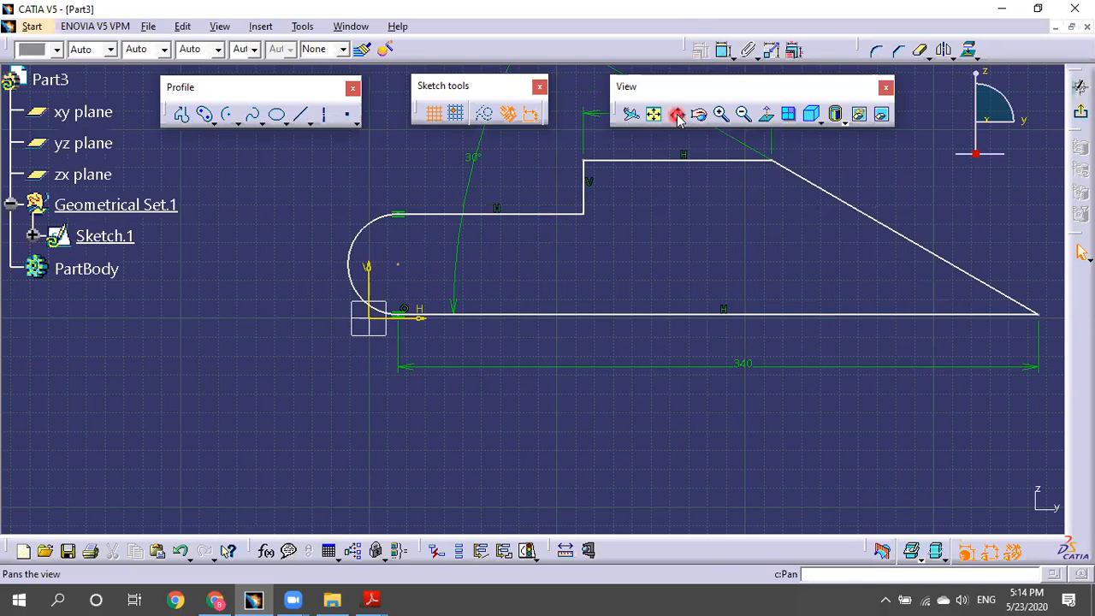
pyautogui.click(723, 51)
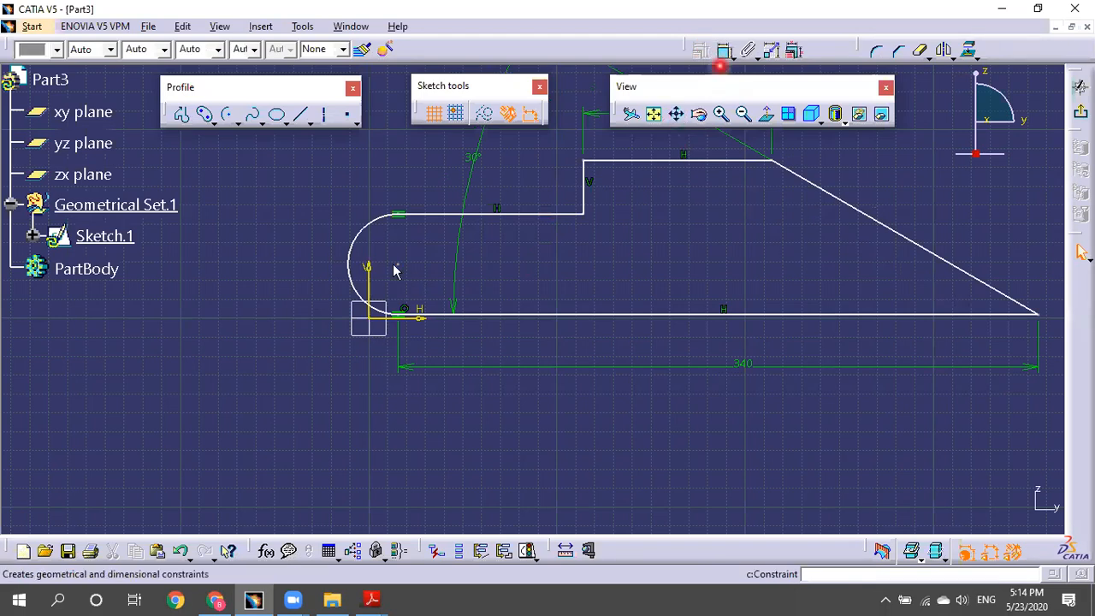
pyautogui.click(394, 268)
pyautogui.click(368, 324)
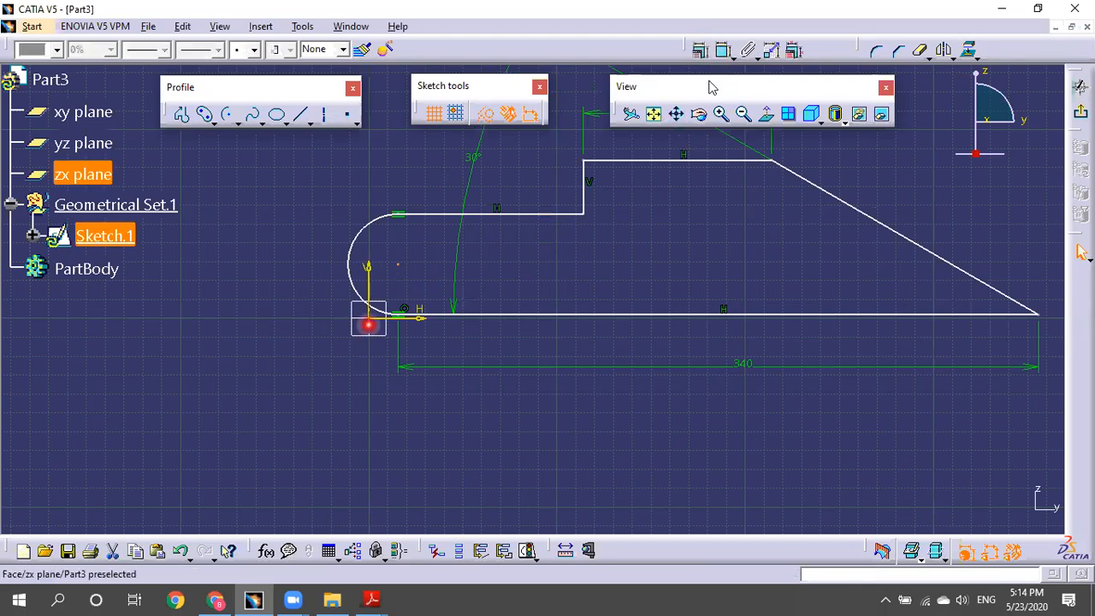
pyautogui.click(700, 53)
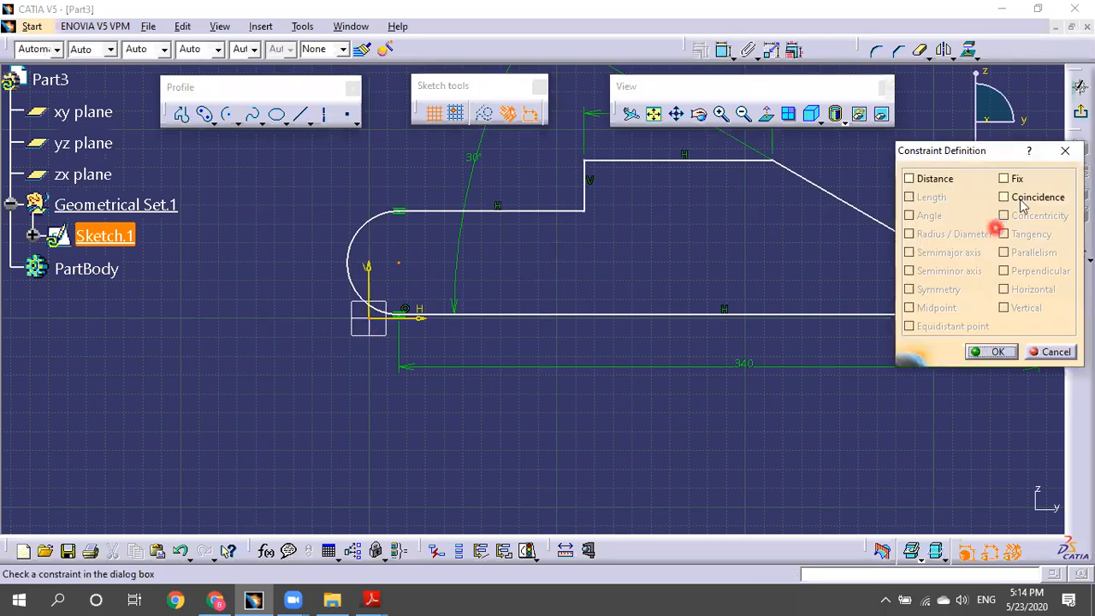
pyautogui.click(1022, 202)
pyautogui.click(896, 322)
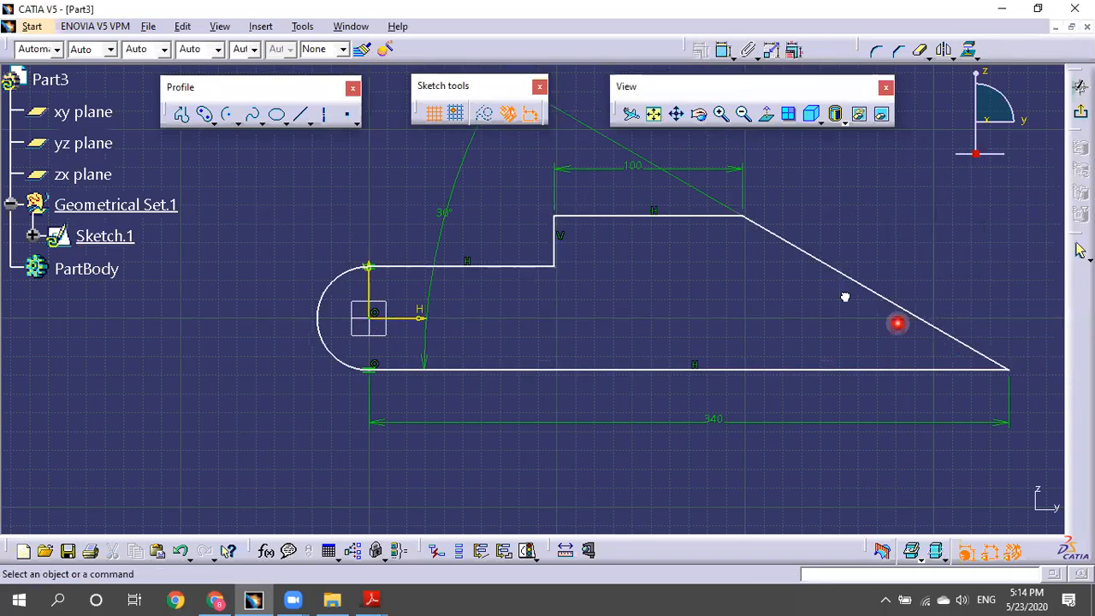
# Select the slanted edge to begin constraining it.
pyautogui.click(848, 291)
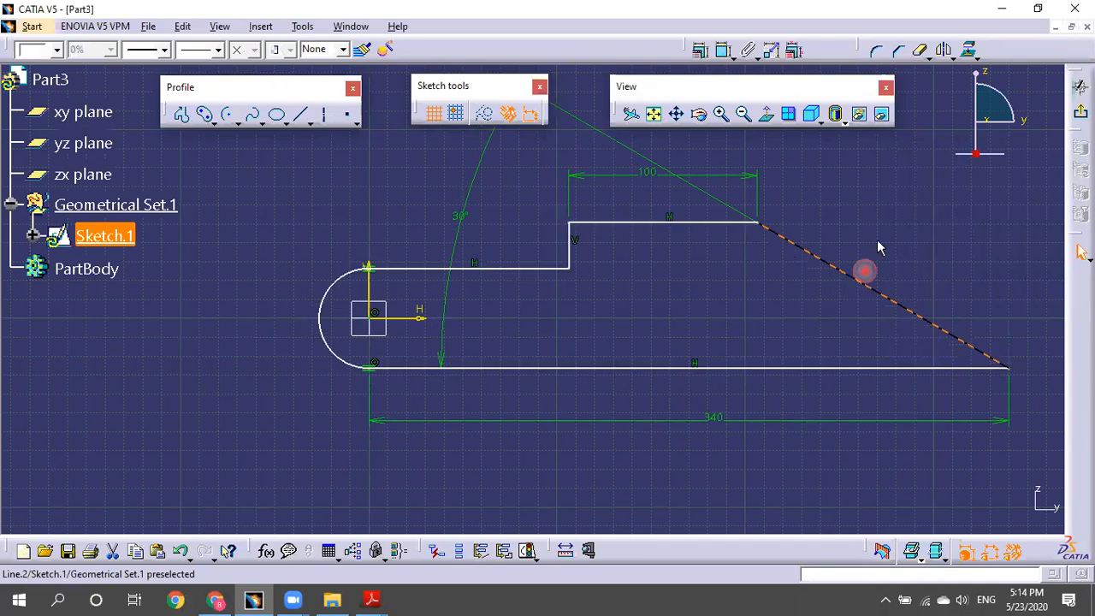
pyautogui.click(748, 53)
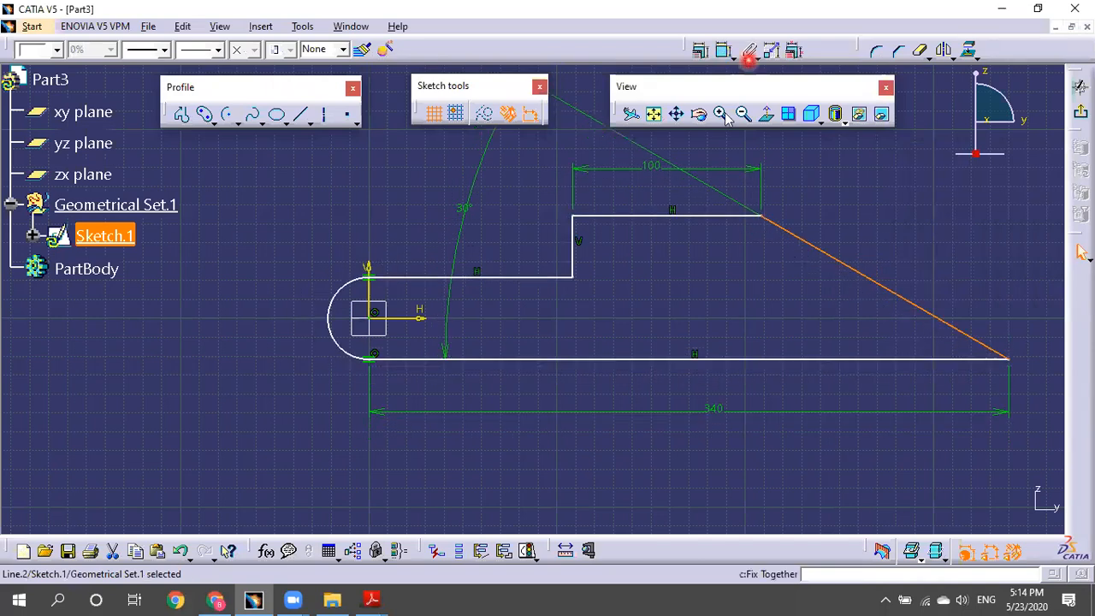
pyautogui.click(395, 240)
pyautogui.click(722, 53)
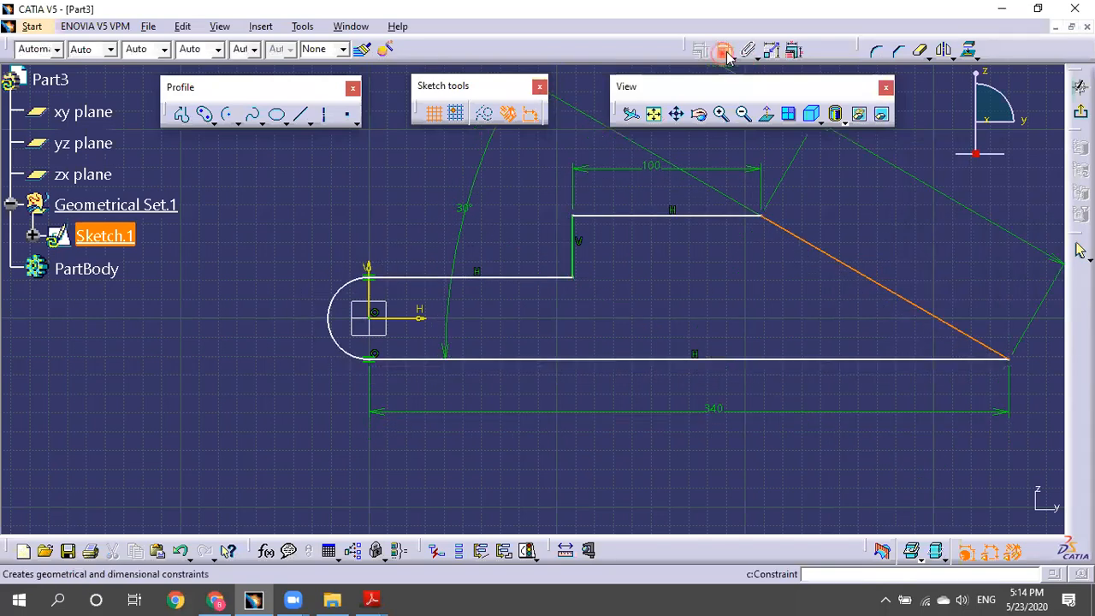
# Add a radius dimension to the rounded end's arc.
pyautogui.click(900, 180)
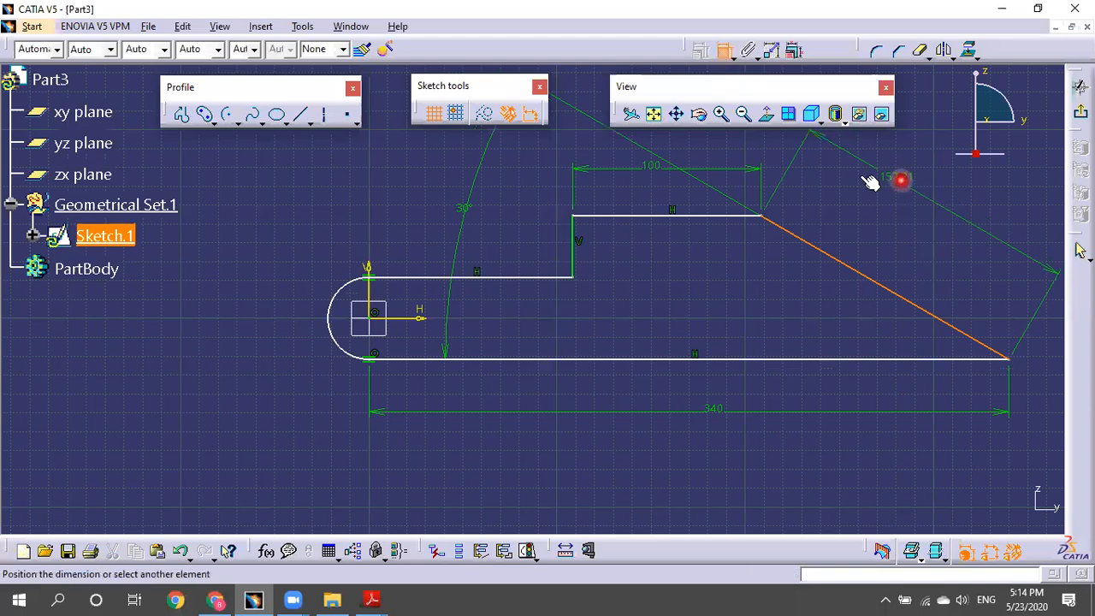
pyautogui.click(862, 178)
pyautogui.click(723, 49)
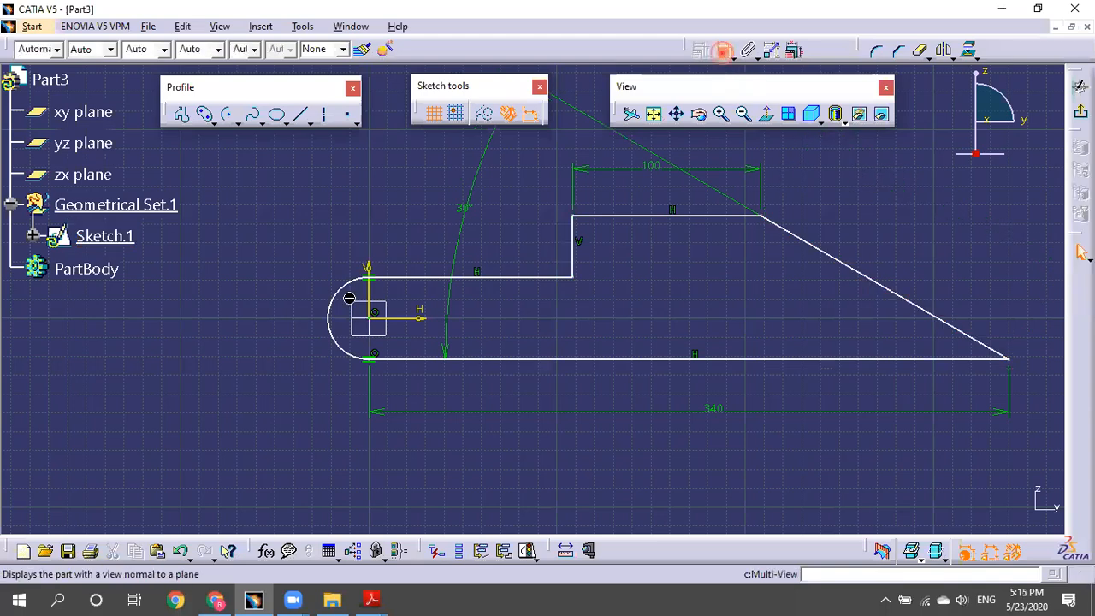
pyautogui.click(323, 317)
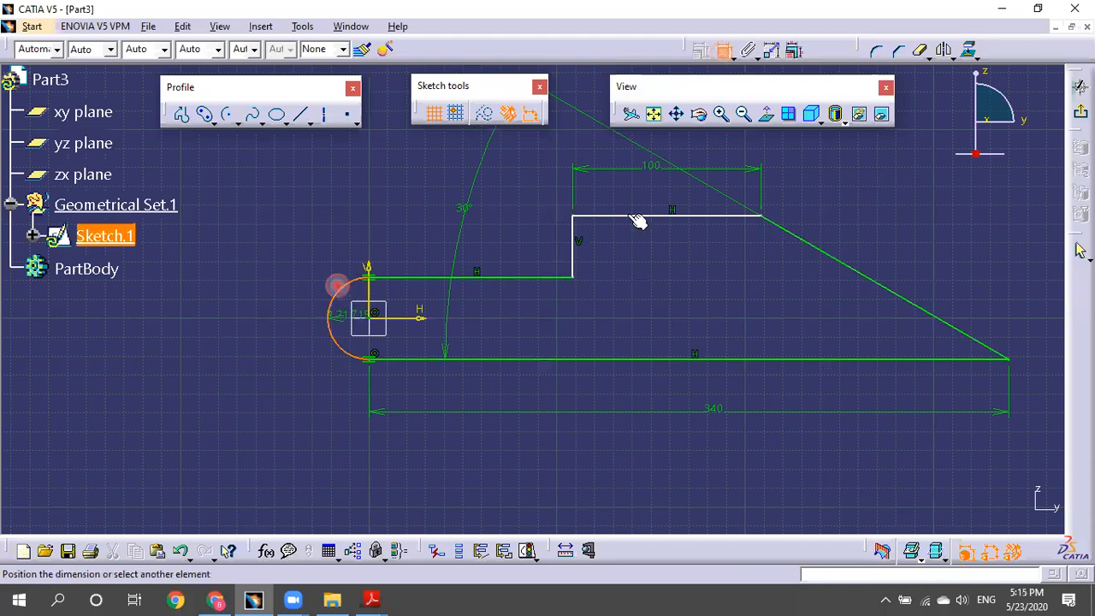
pyautogui.click(633, 285)
# Dimension the height between the top step line and bottom line as 85.
pyautogui.moveTo(590, 215); pyautogui.dragTo(630, 269)
pyautogui.moveTo(568, 248); pyautogui.dragTo(704, 321)
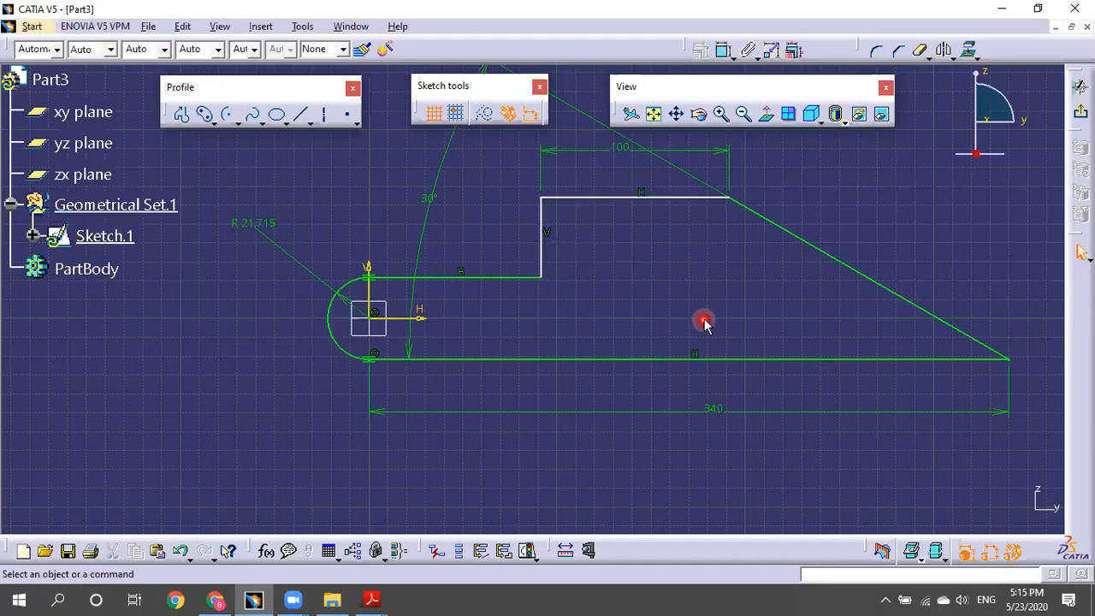
pyautogui.click(621, 199)
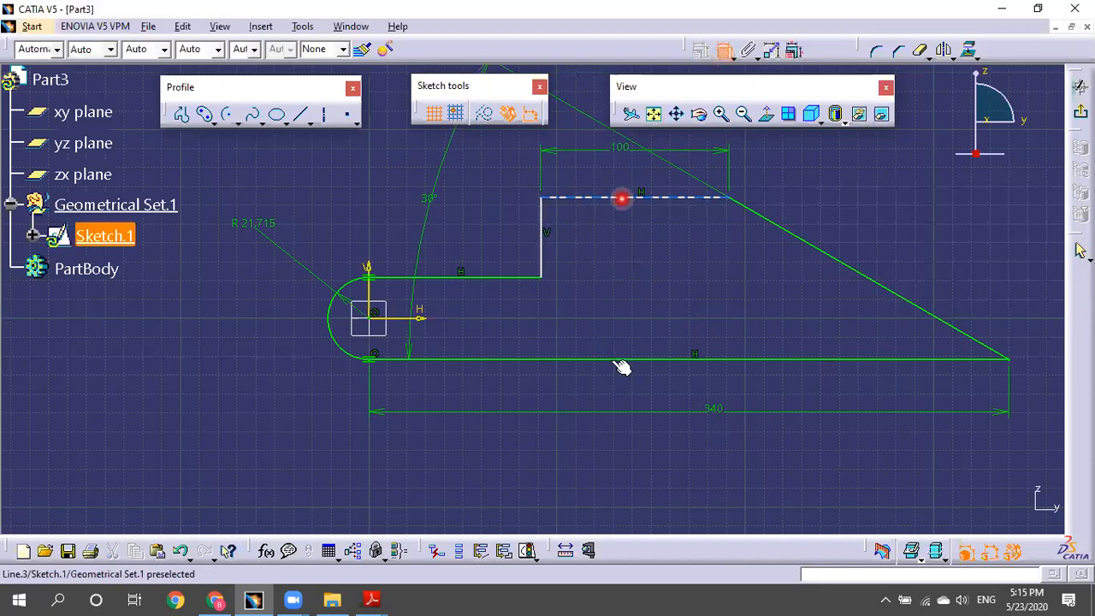
pyautogui.click(614, 360)
pyautogui.click(918, 250)
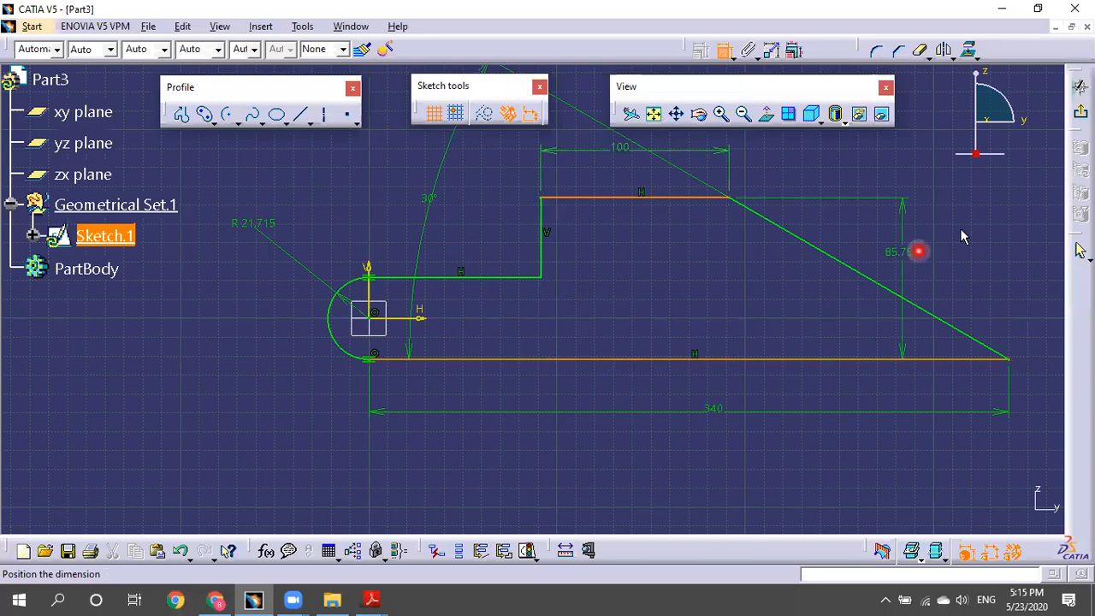
pyautogui.click(958, 231)
pyautogui.doubleClick(960, 263)
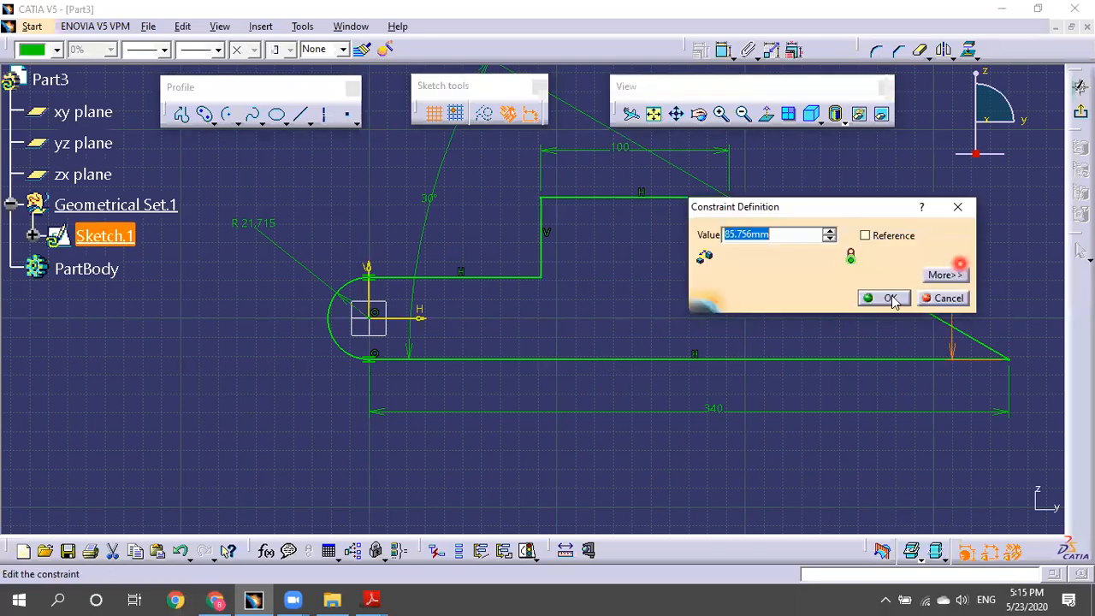
pyautogui.write('85')
pyautogui.click(875, 256)
pyautogui.press('Return')
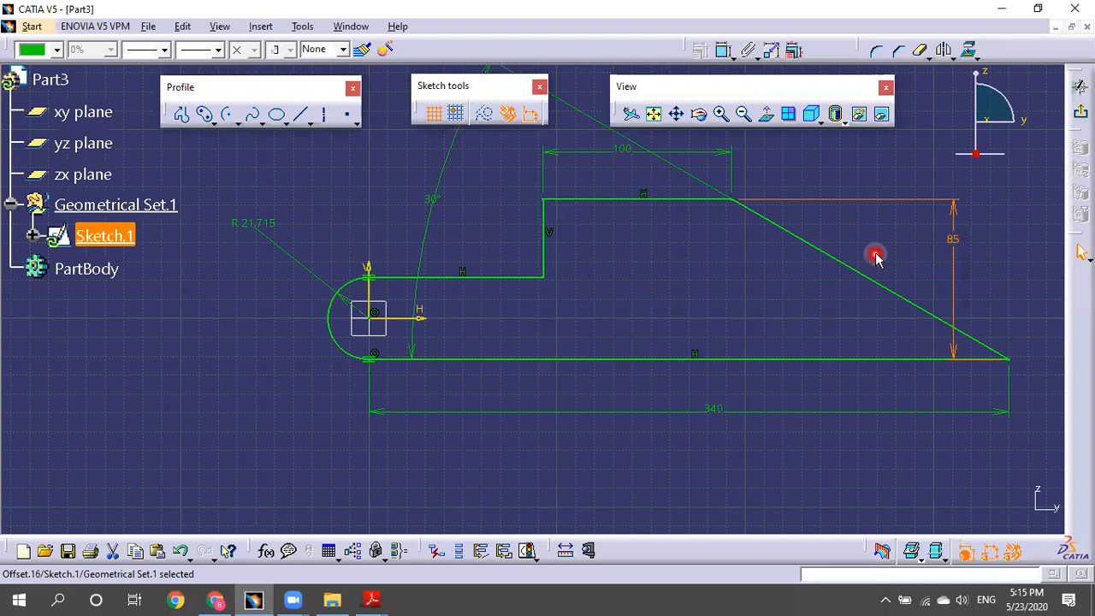
pyautogui.click(940, 236)
pyautogui.click(769, 301)
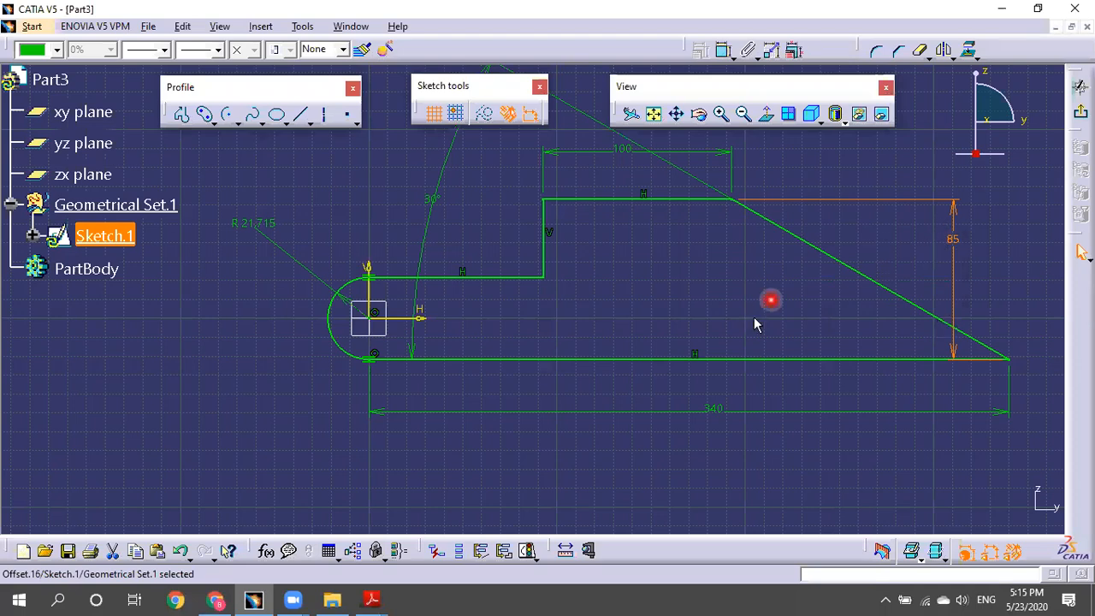
# Change the arc radius from R 21.715 to 25.
pyautogui.doubleClick(254, 224)
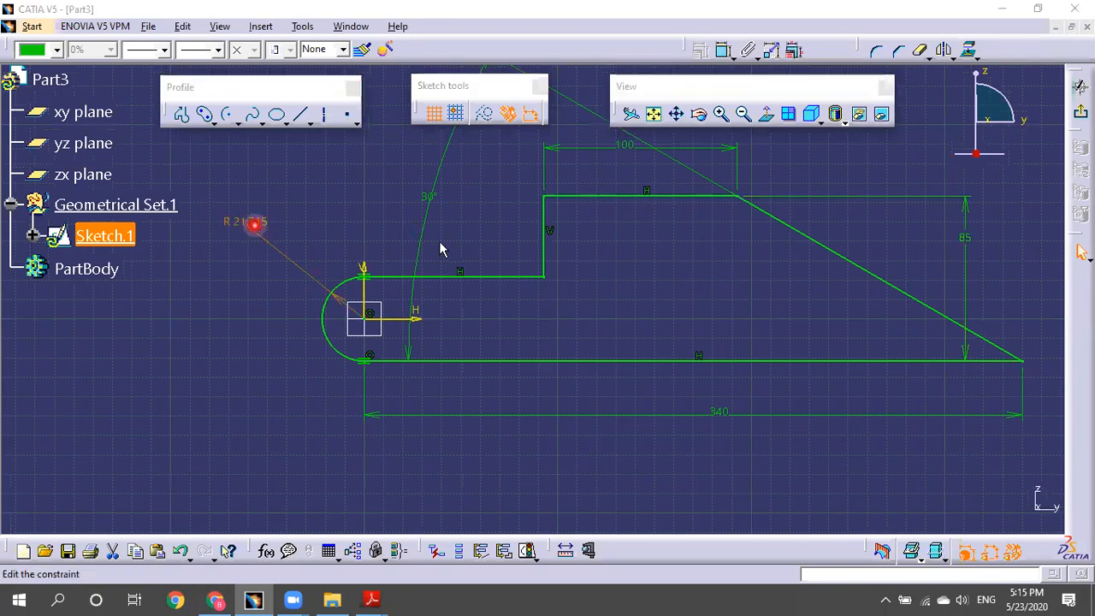
pyautogui.click(439, 242)
pyautogui.write('5')
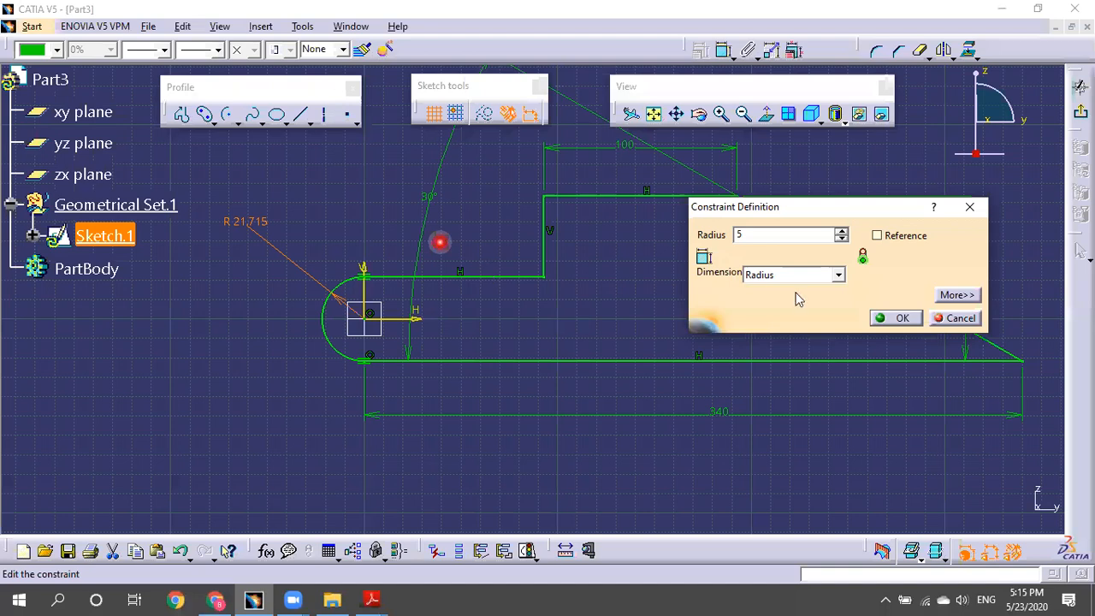
pyautogui.write('2')
pyautogui.click(855, 303)
pyautogui.click(898, 317)
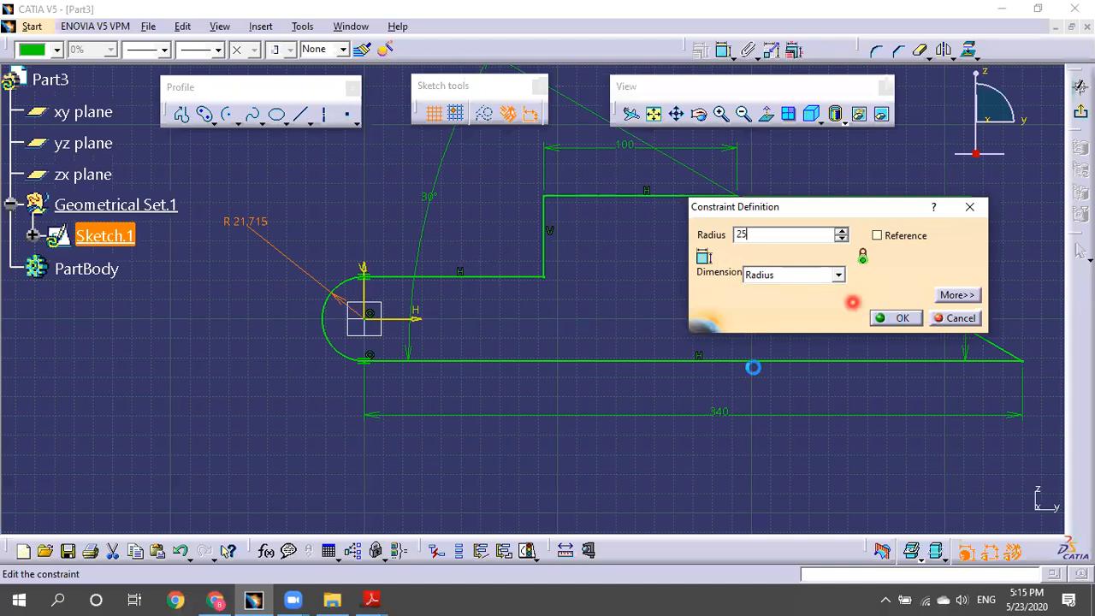
pyautogui.click(921, 43)
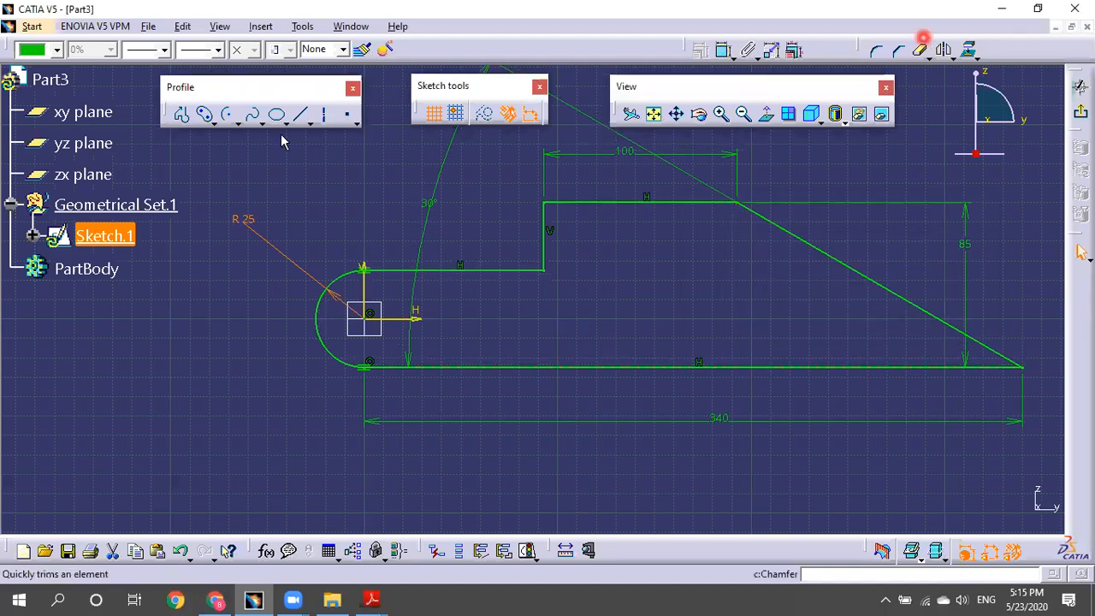
# Draw a circle centred on the origin inside the rounded end.
pyautogui.click(219, 120)
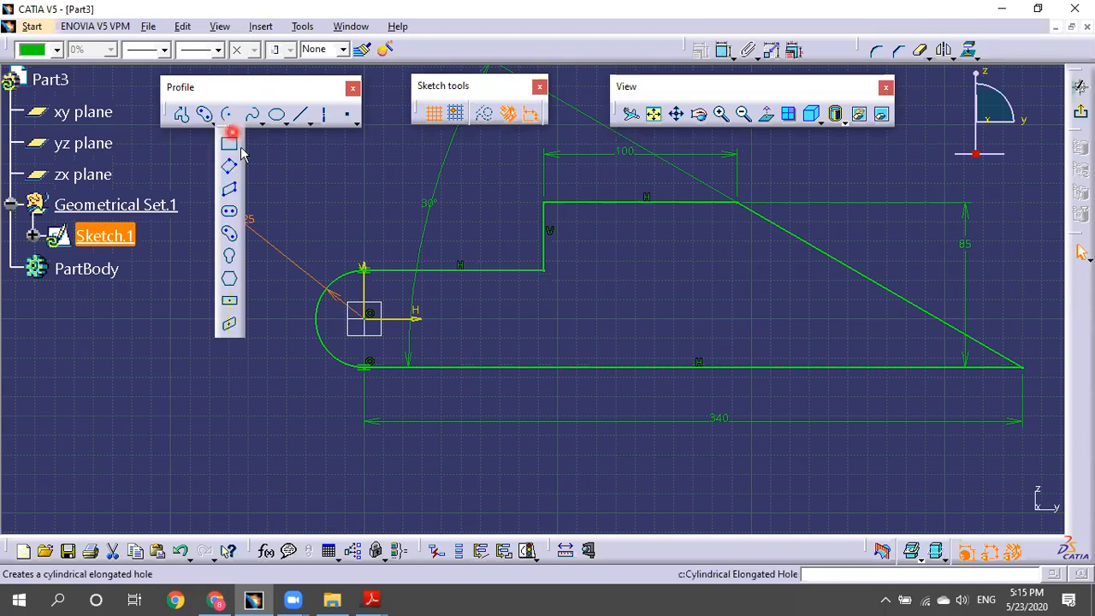
pyautogui.click(238, 118)
pyautogui.click(255, 144)
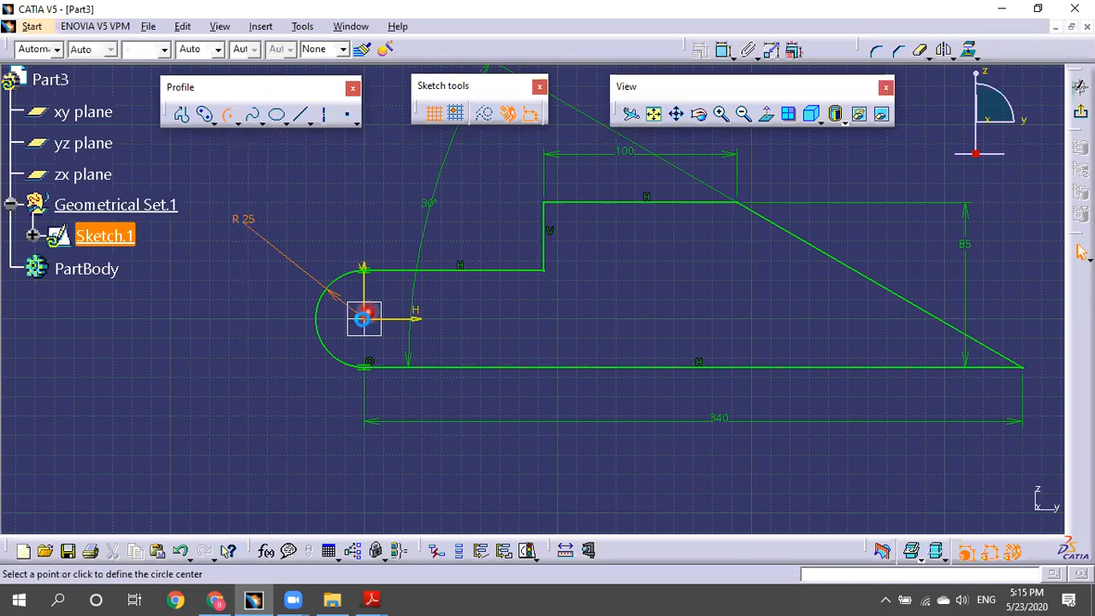
pyautogui.click(366, 319)
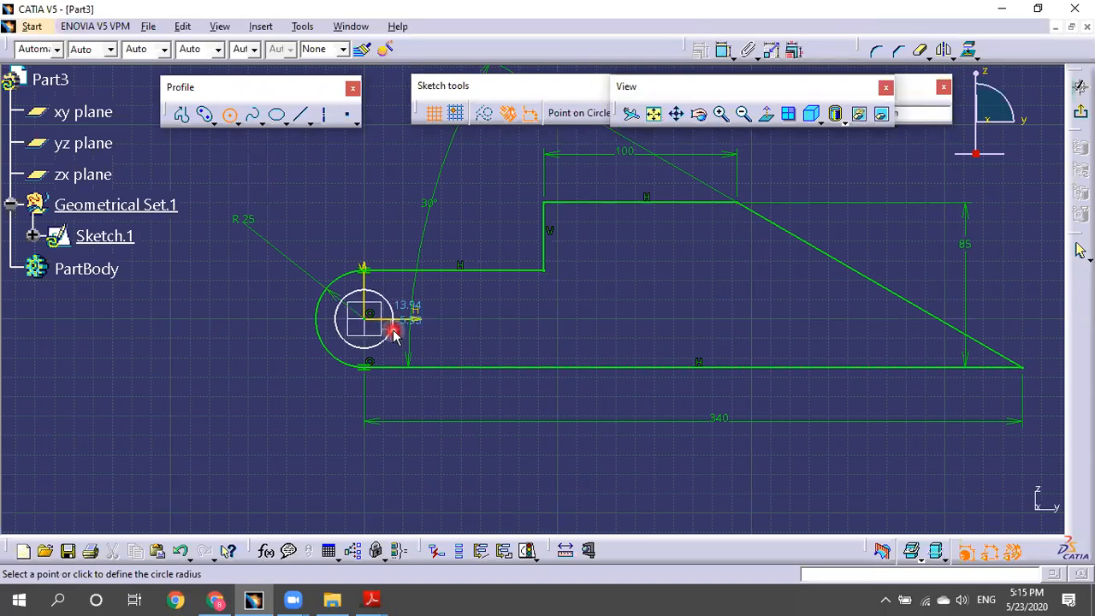
pyautogui.click(391, 331)
# Dimension the circle's diameter and set it to 30.
pyautogui.click(722, 49)
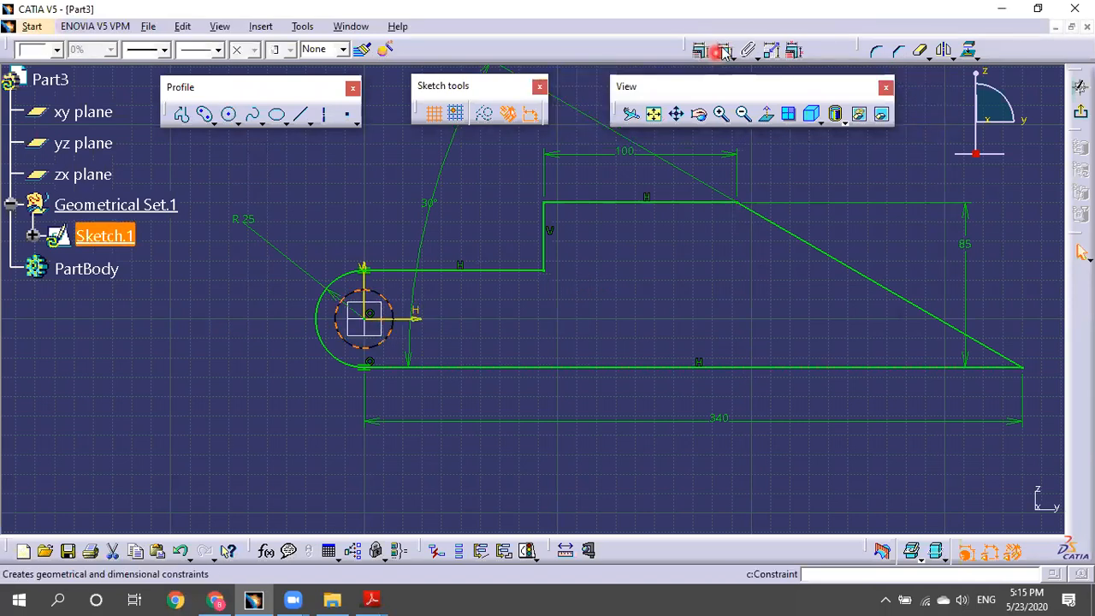
pyautogui.click(310, 217)
pyautogui.doubleClick(309, 222)
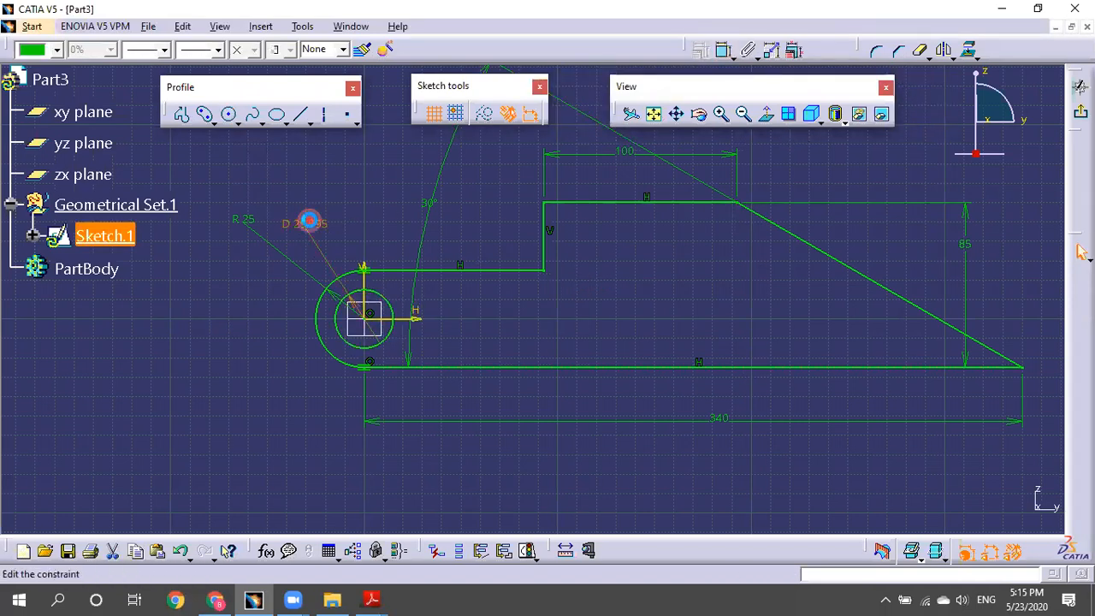
pyautogui.write('30mm')
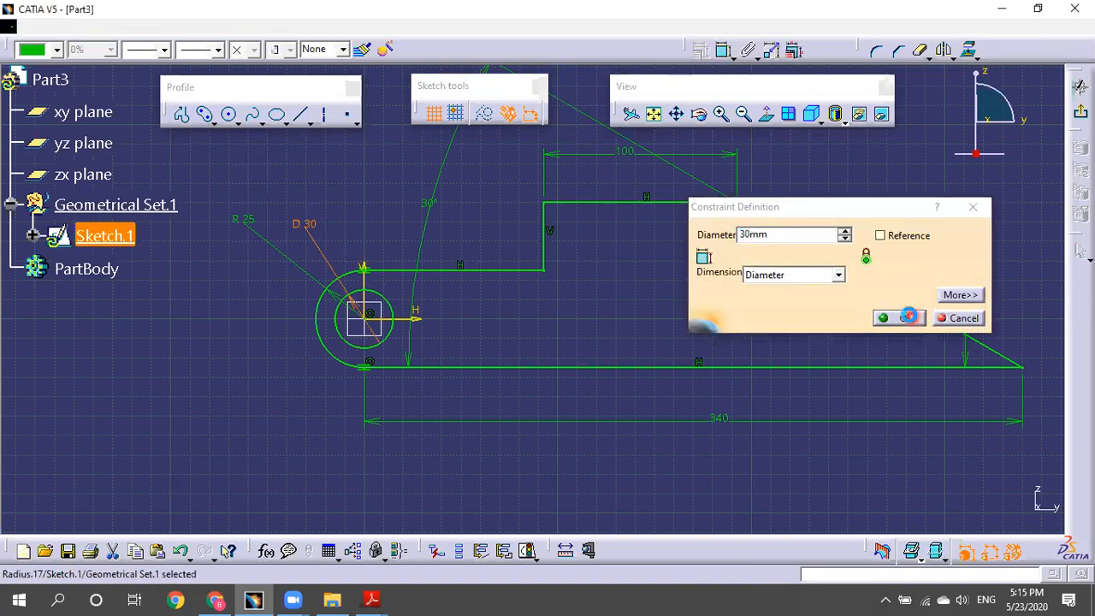
pyautogui.click(905, 317)
pyautogui.click(895, 256)
pyautogui.moveTo(784, 276)
pyautogui.mouseDown(button='middle')
pyautogui.moveTo(798, 325)
pyautogui.moveTo(851, 241)
pyautogui.mouseUp(button='middle')
pyautogui.click(850, 239)
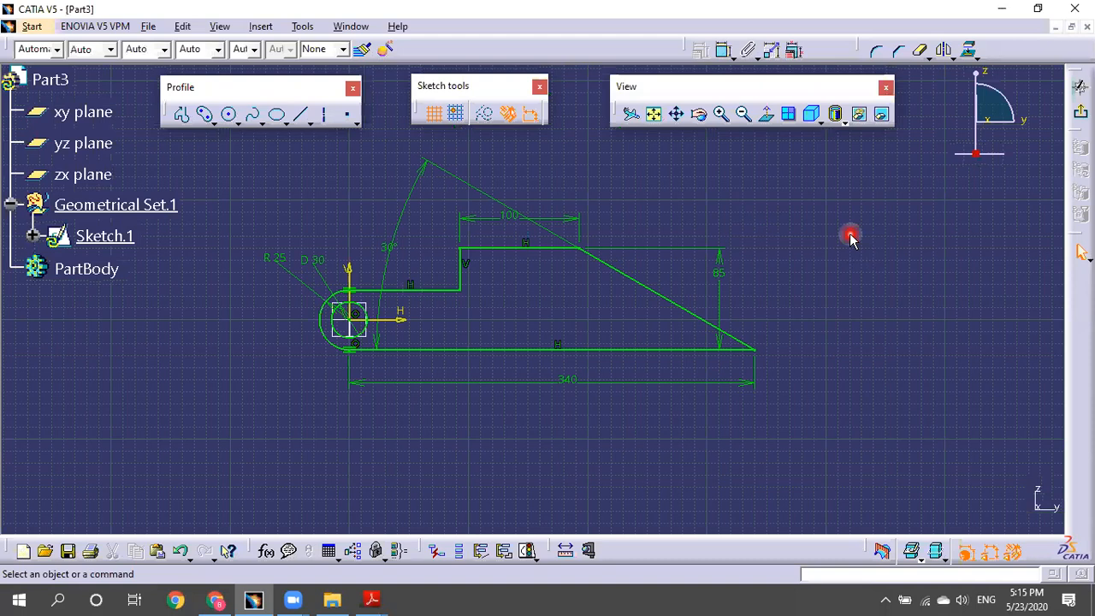
pyautogui.click(372, 599)
# Check the 30° angle on the Exercise 1 drawing, then return to the CATIA sketch.
pyautogui.click(425, 545)
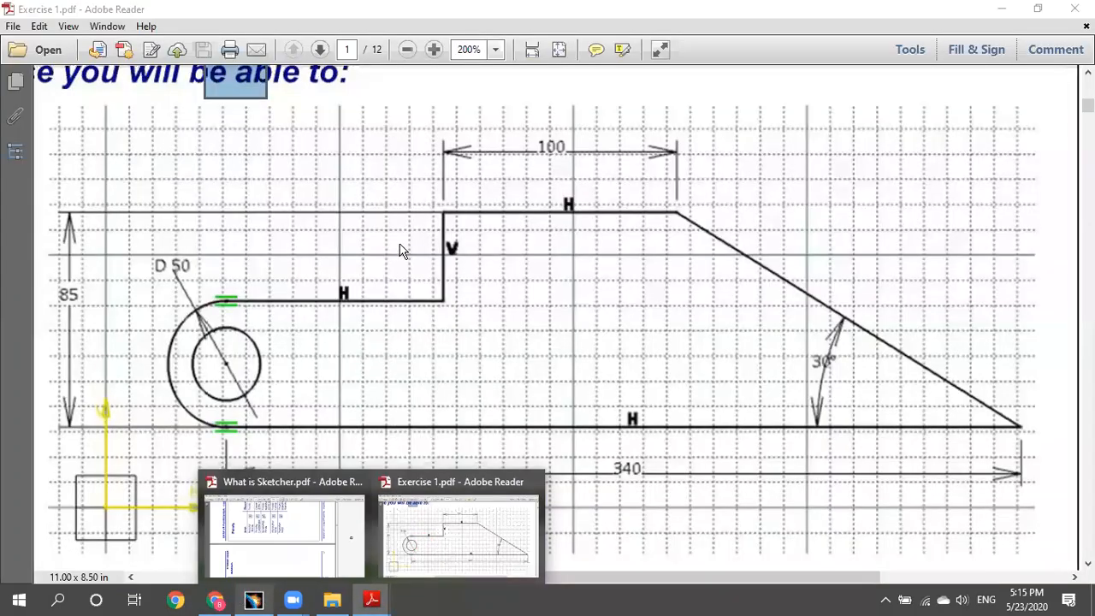
pyautogui.hotkey('alt', 'Tab')
pyautogui.click(658, 310)
pyautogui.moveTo(863, 338)
pyautogui.mouseDown(button='middle')
pyautogui.moveTo(847, 367)
pyautogui.moveTo(744, 305)
pyautogui.moveTo(689, 322)
pyautogui.moveTo(716, 376)
pyautogui.mouseUp(button='middle')
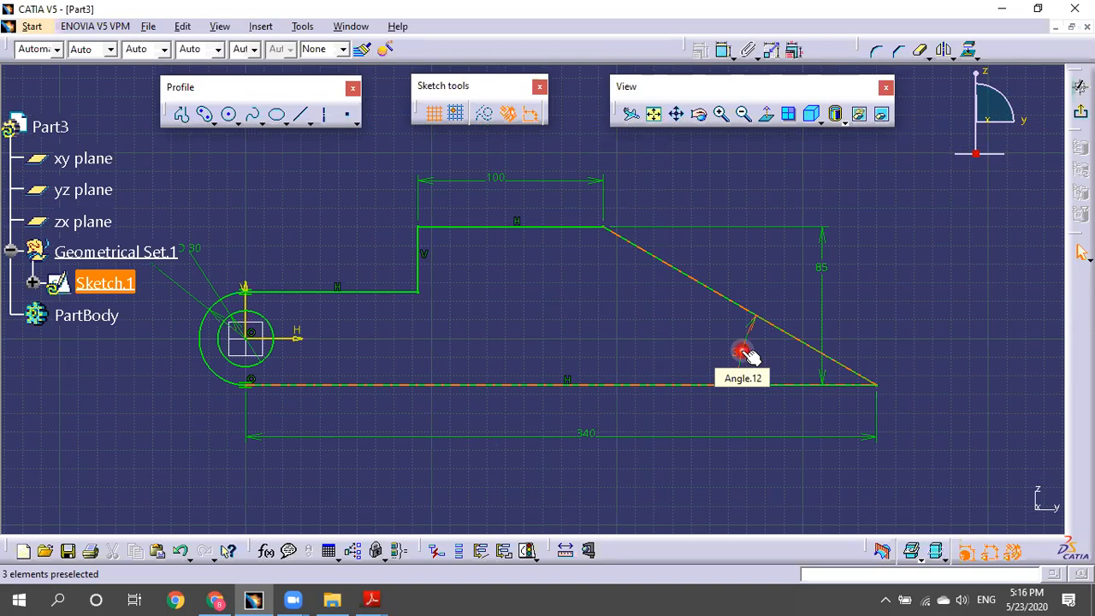
# Place the 30° angle dimension between the slanted edge and the bottom line.
pyautogui.click(743, 352)
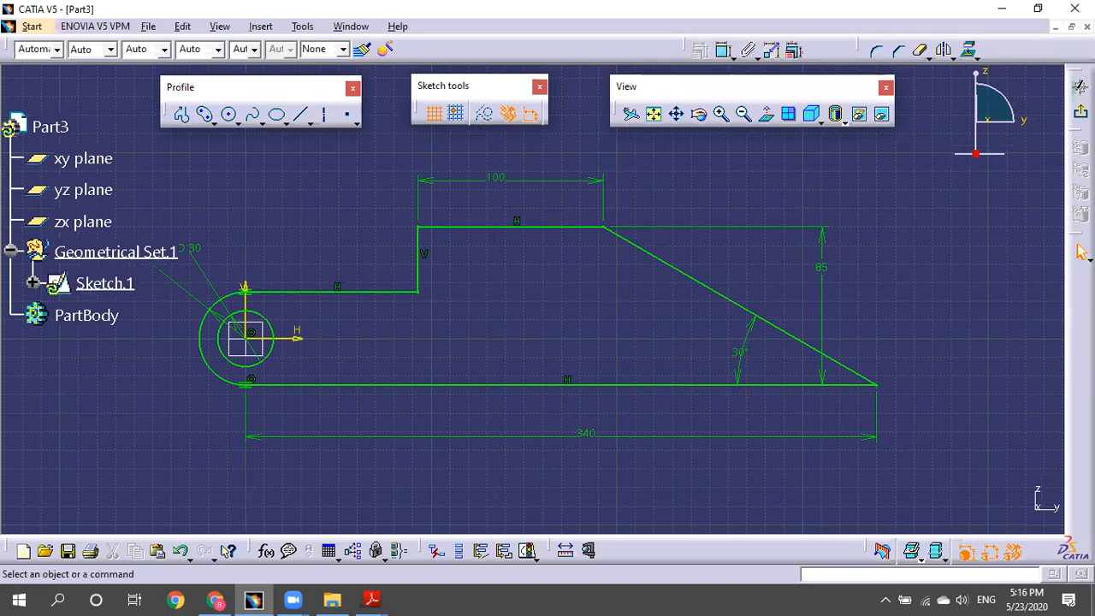
pyautogui.click(1025, 596)
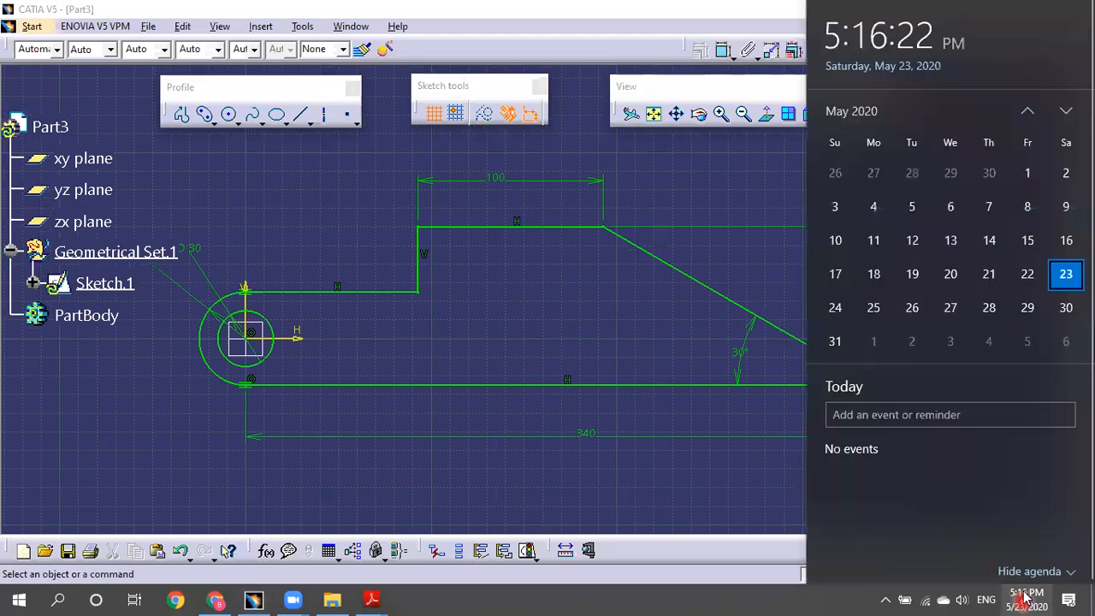
pyautogui.click(700, 471)
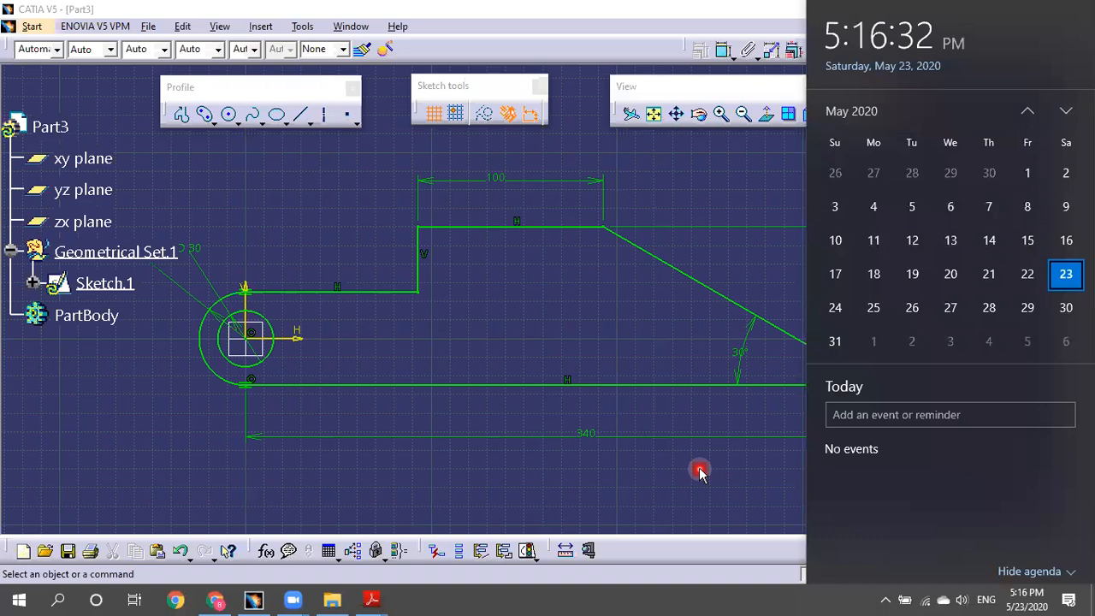
pyautogui.click(699, 473)
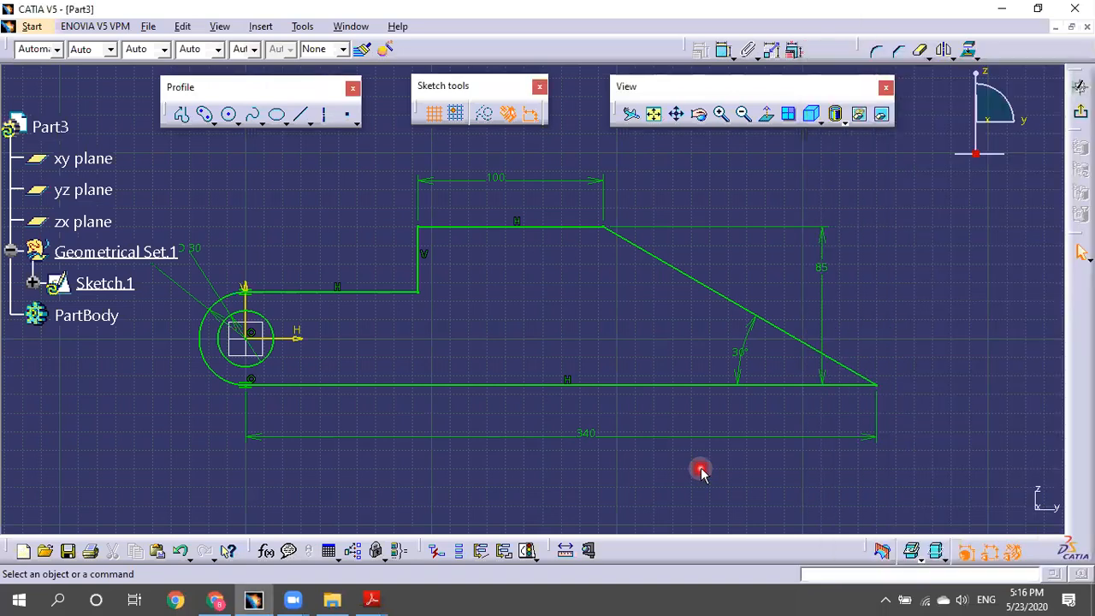